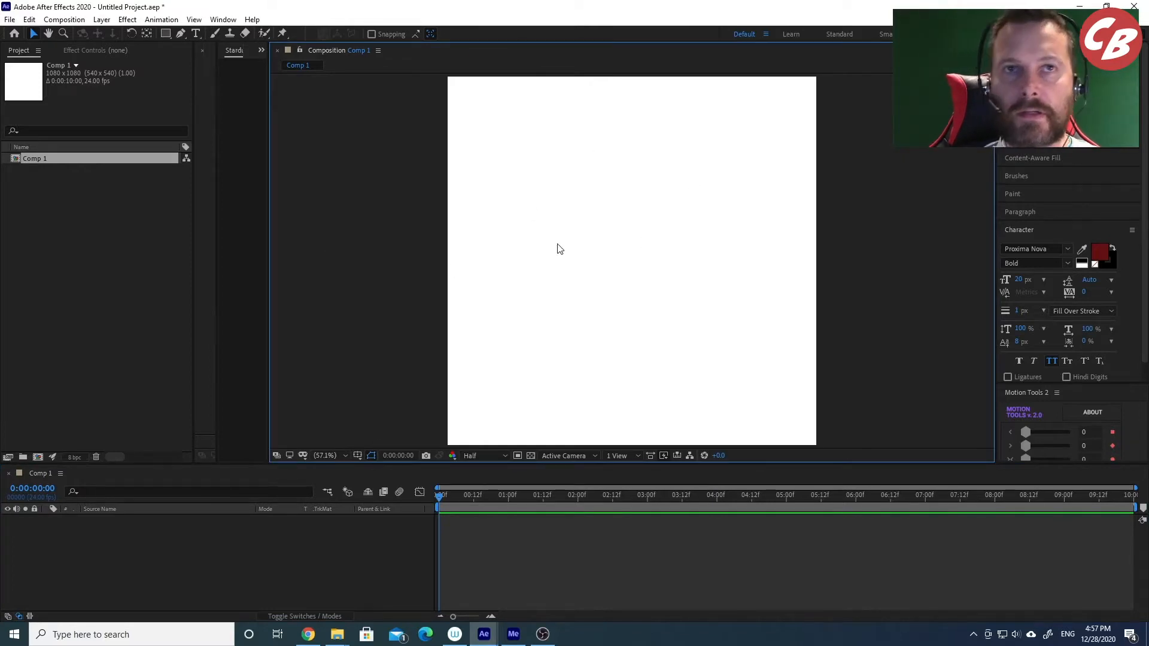
# Create a shape layer and draw a closed heart path in the composition's upper half with the Pen tool, curving both lobes.
pyautogui.rightClick(94, 537)
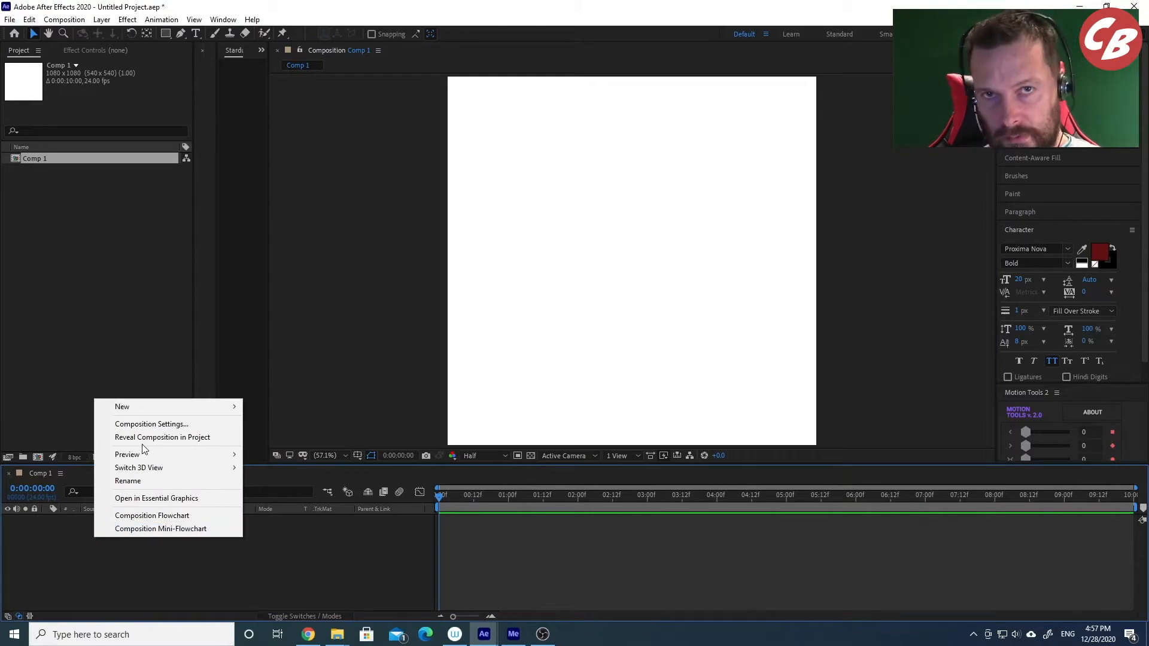
pyautogui.moveTo(152, 402)
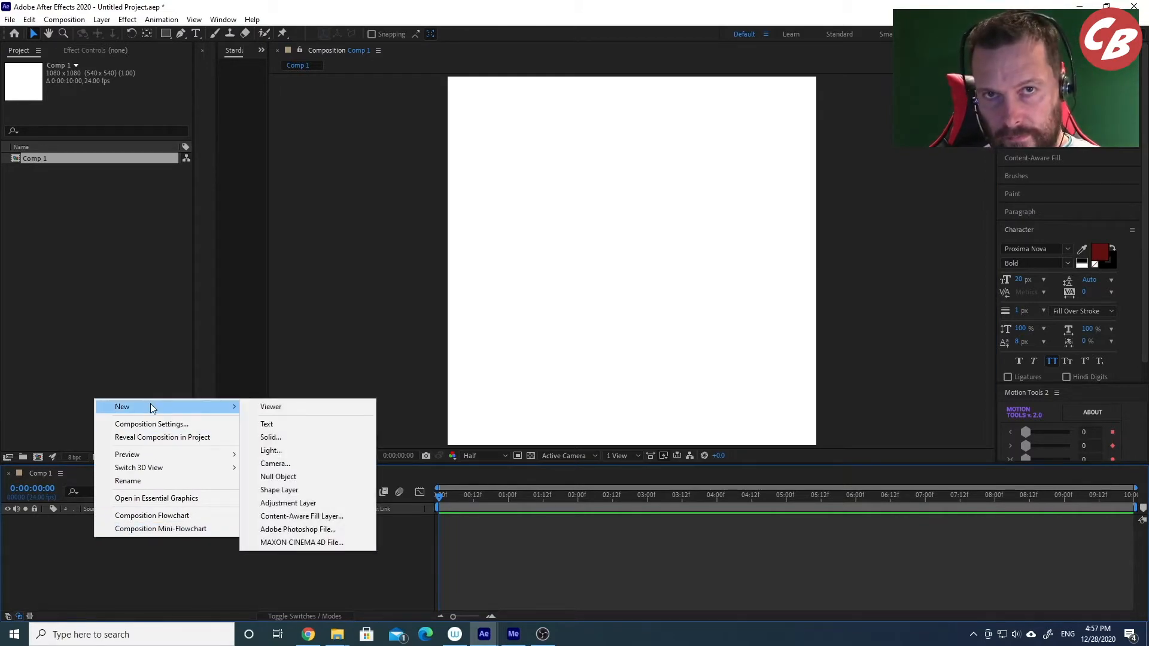
pyautogui.click(301, 490)
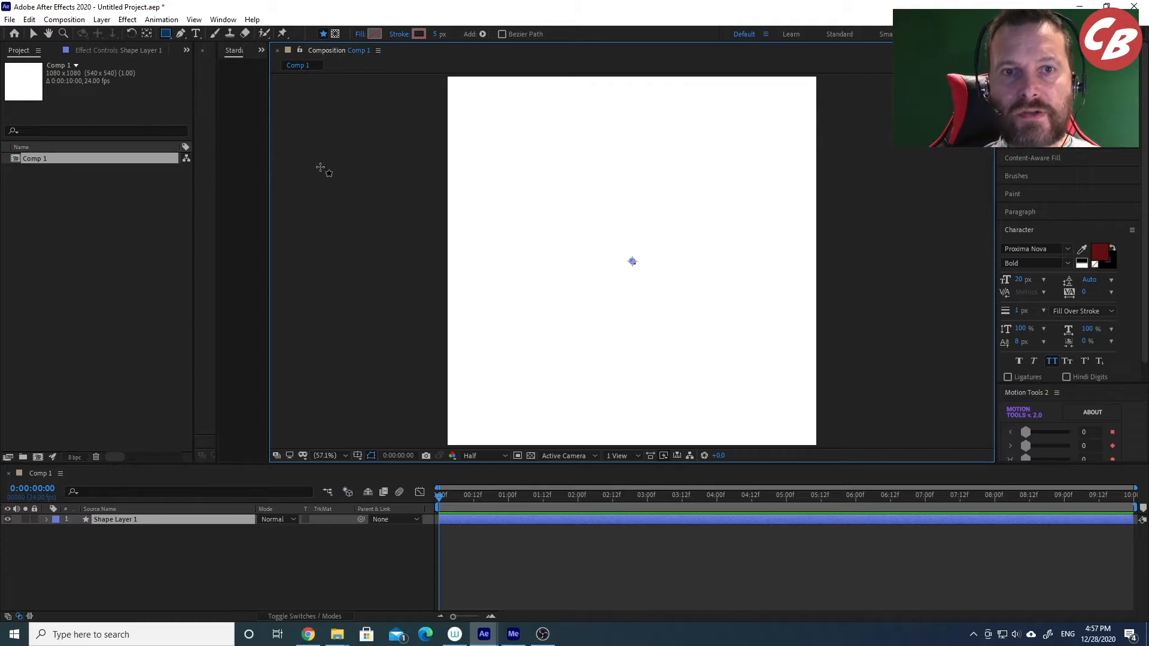
pyautogui.click(182, 35)
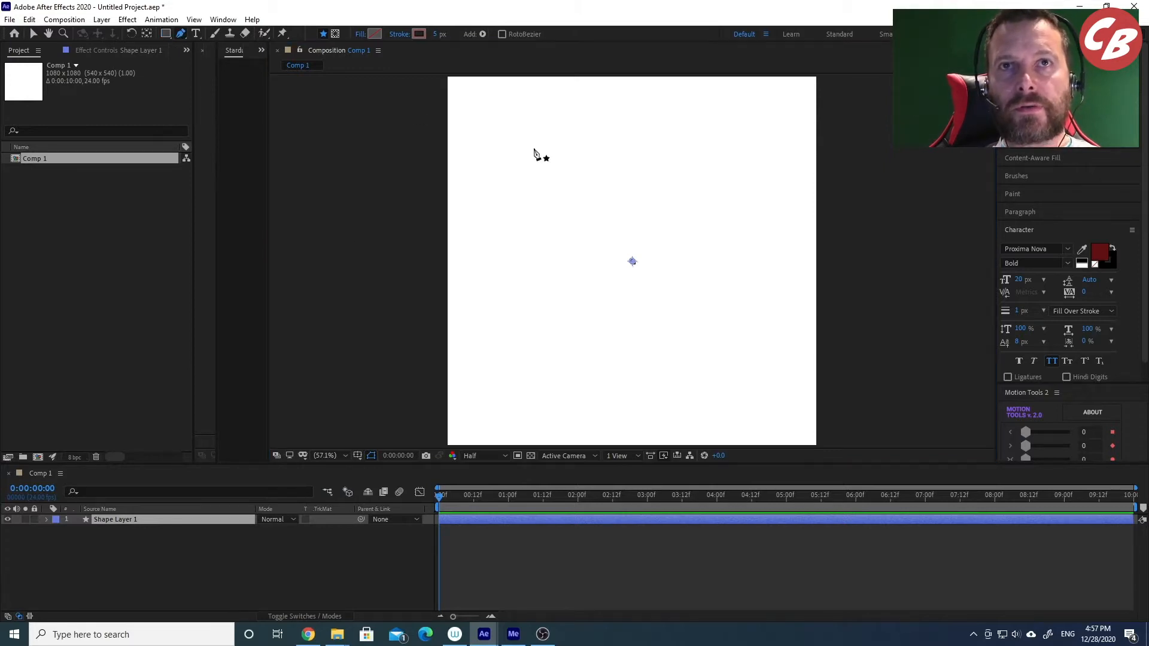
pyautogui.click(629, 156)
pyautogui.click(731, 129)
pyautogui.moveTo(732, 131); pyautogui.dragTo(760, 164)
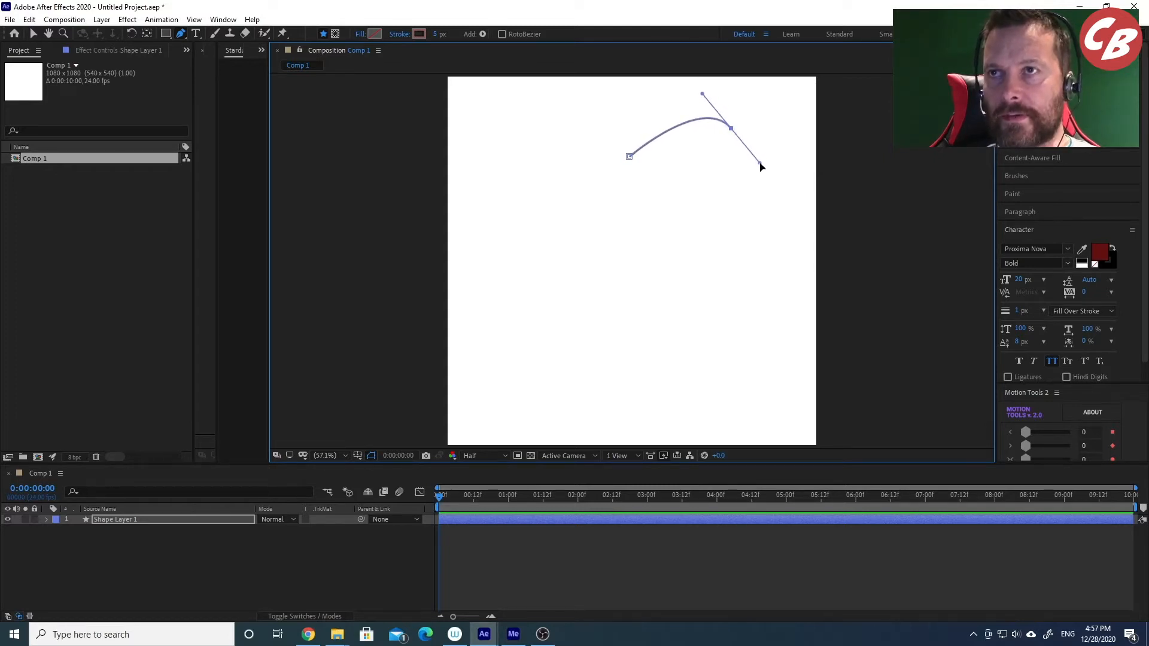
pyautogui.click(625, 297)
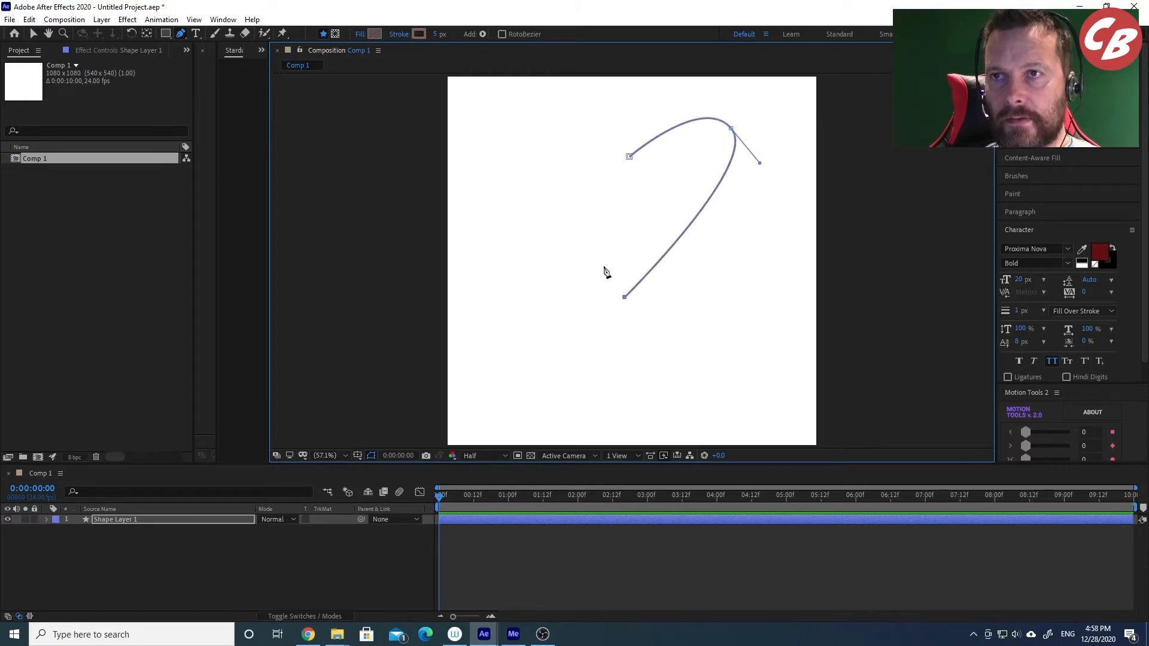
pyautogui.moveTo(515, 137); pyautogui.dragTo(589, 84)
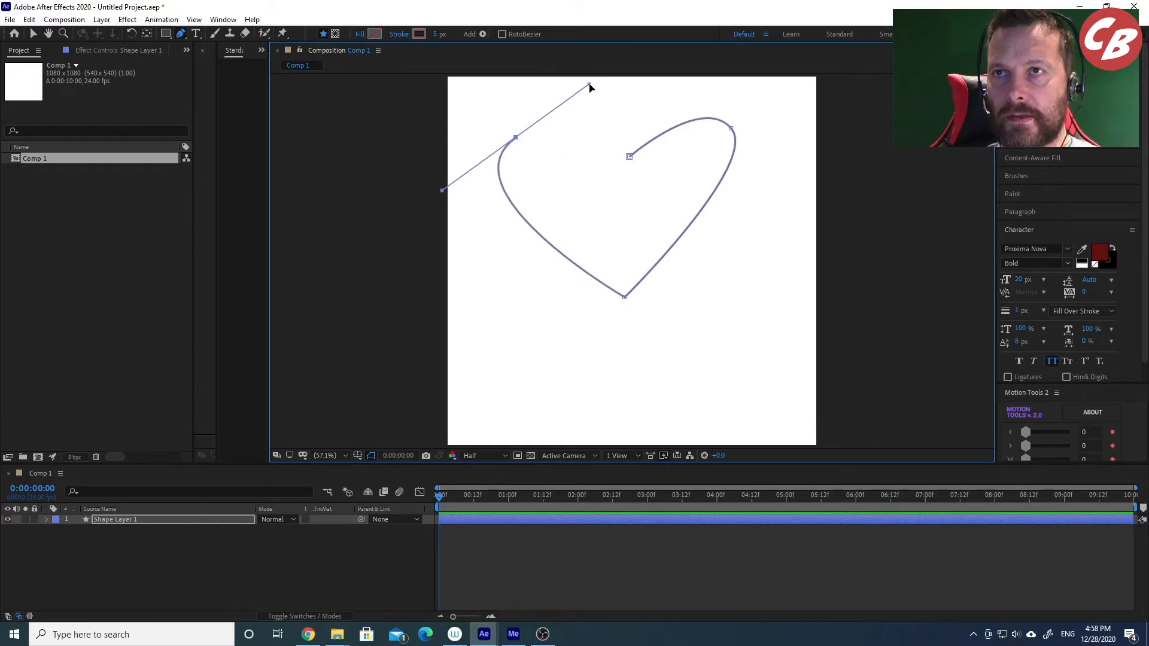
pyautogui.click(630, 158)
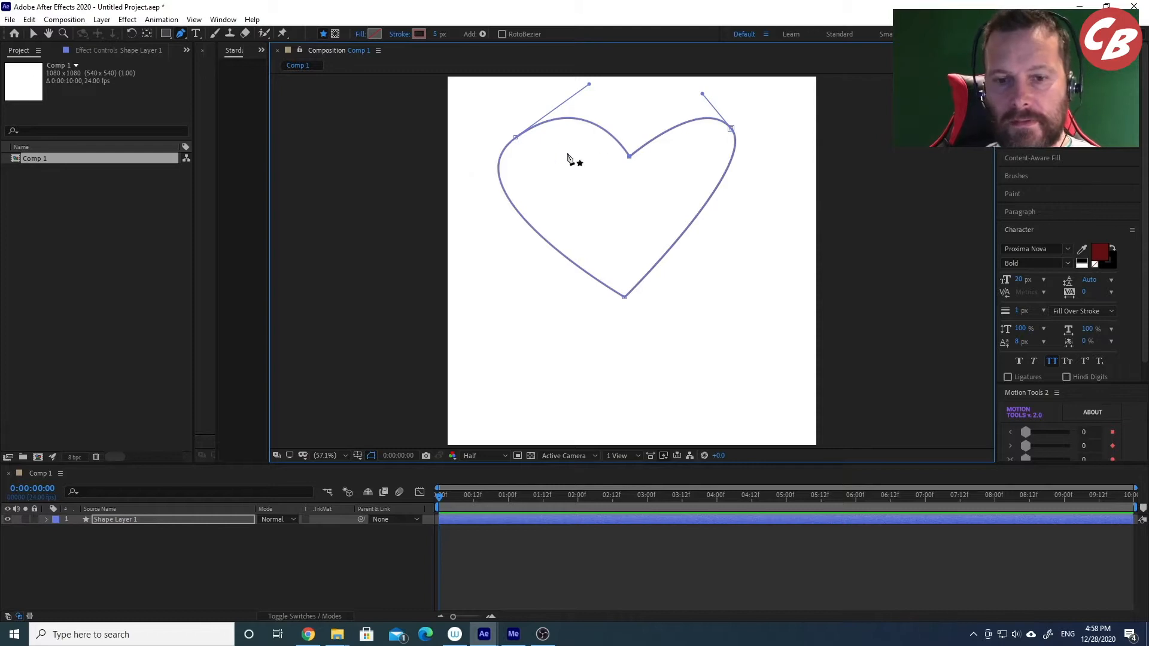
# Narrow the heart path by moving both lobe points inward, lowering the right one, and nudge the bottom tip.
pyautogui.press('v')
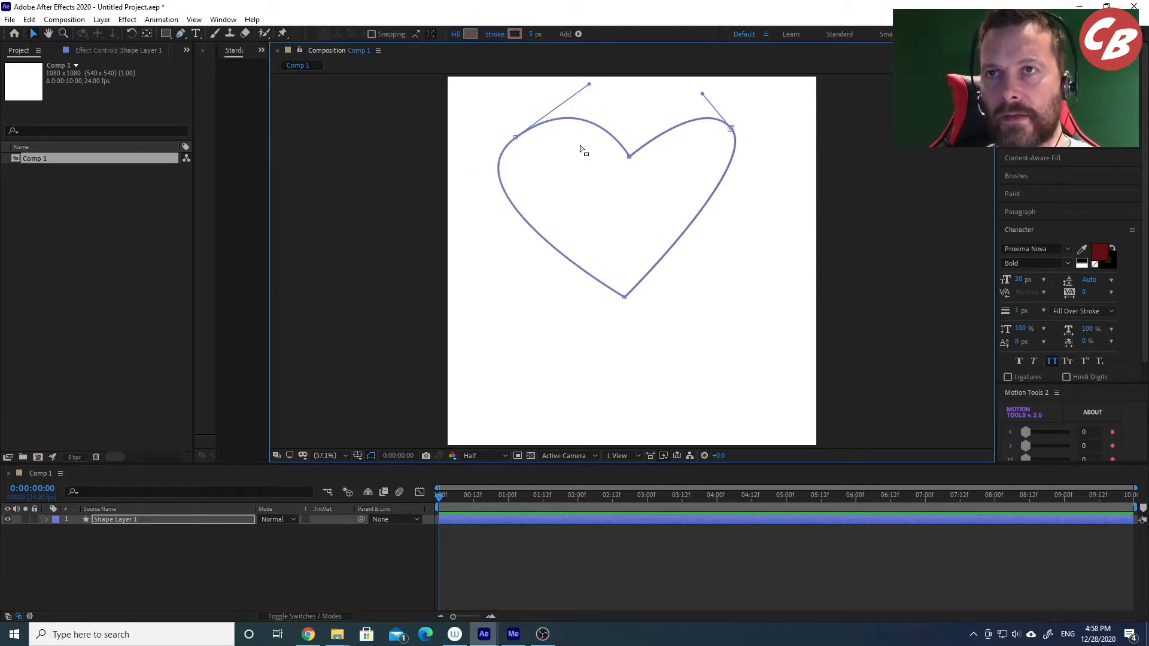
pyautogui.click(516, 138)
pyautogui.moveTo(517, 139); pyautogui.dragTo(535, 135)
pyautogui.moveTo(731, 130); pyautogui.dragTo(720, 145)
pyautogui.moveTo(625, 298); pyautogui.dragTo(629, 301)
pyautogui.click(628, 157)
# Lower the heart's left lobe point and shorten both of its direction handles to match the right lobe.
pyautogui.moveTo(537, 135); pyautogui.dragTo(539, 151)
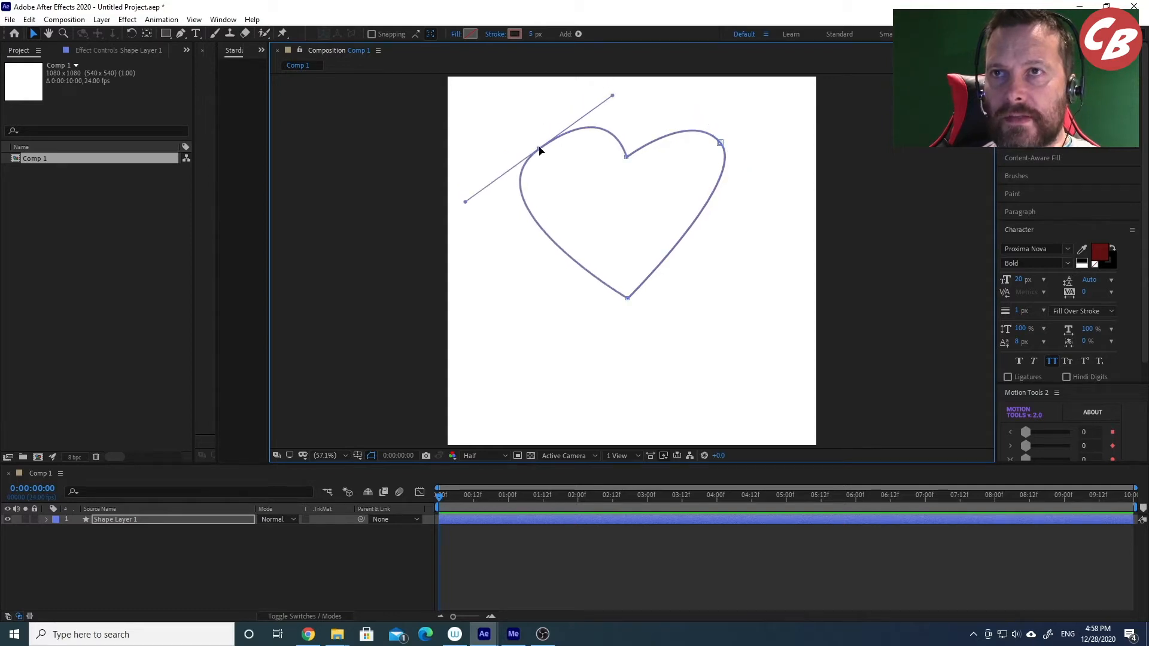
pyautogui.moveTo(612, 97); pyautogui.dragTo(578, 111)
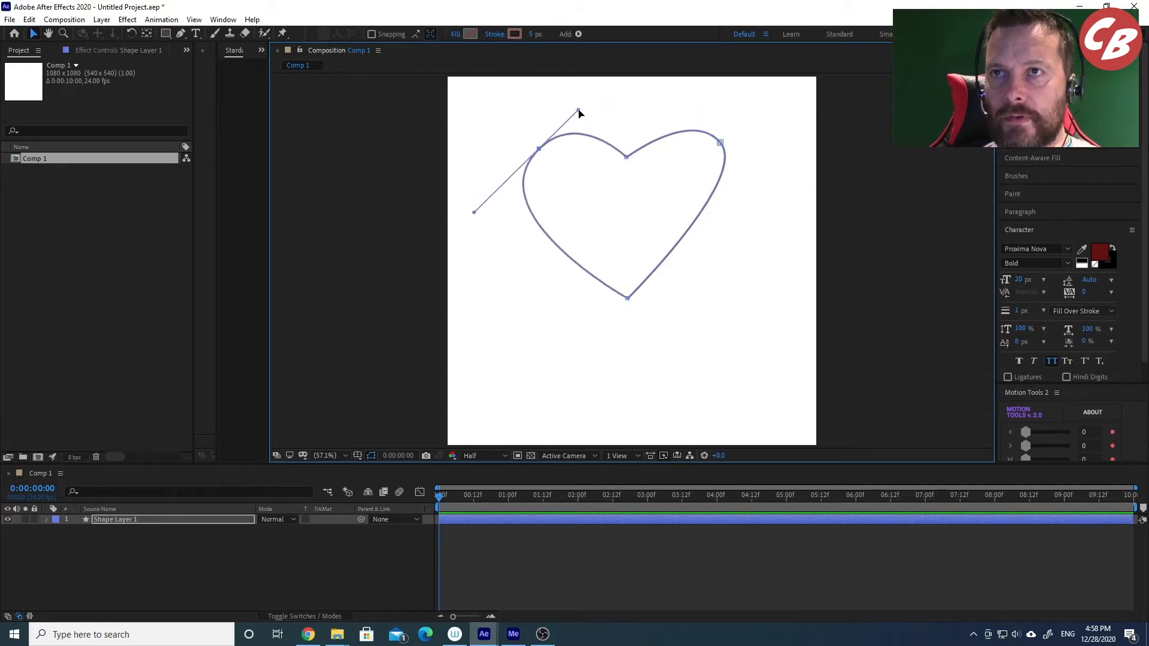
pyautogui.moveTo(480, 212); pyautogui.dragTo(495, 200)
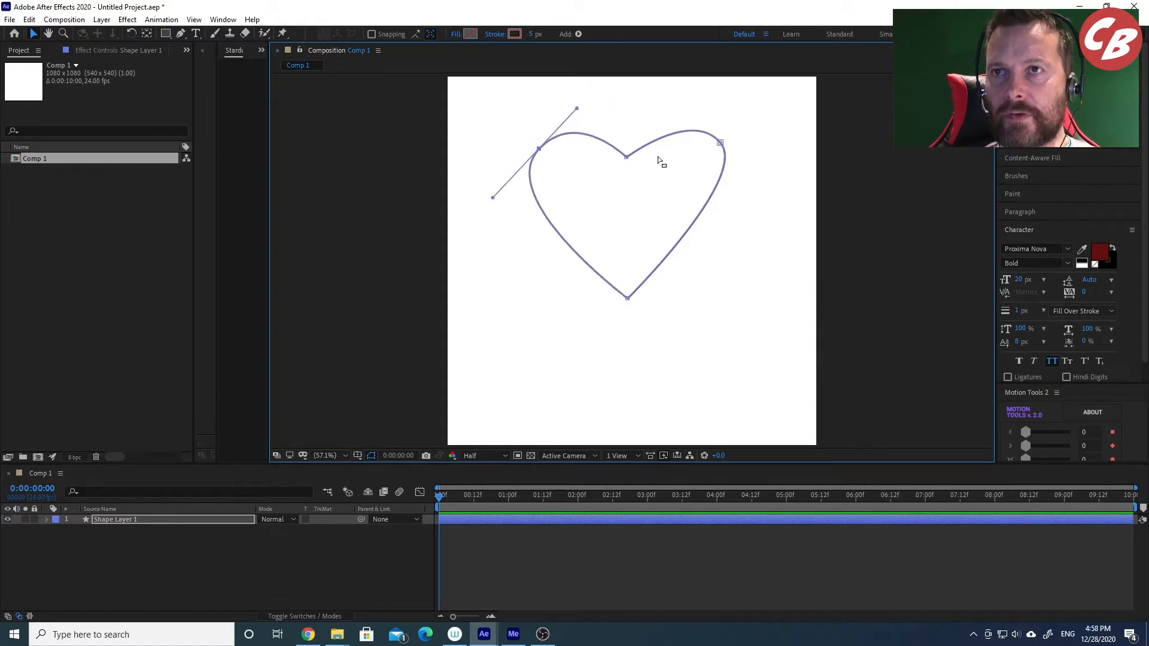
# Nudge the right and left lobe points slightly inward to even out the heart, and finish editing the path.
pyautogui.moveTo(721, 145); pyautogui.dragTo(717, 146)
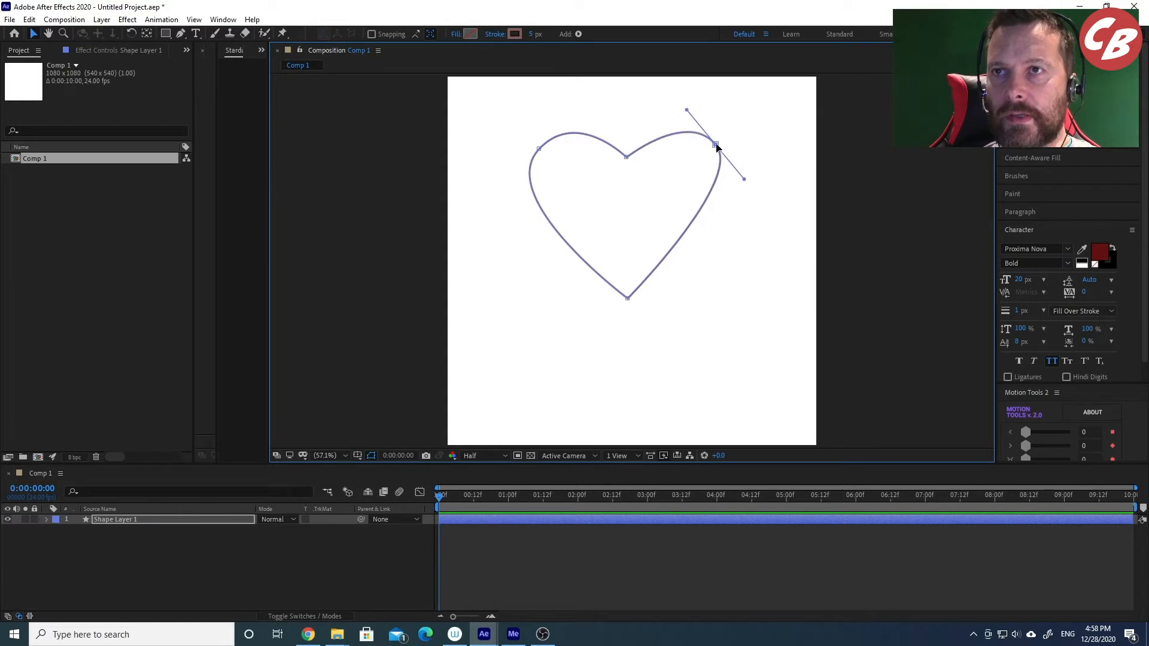
pyautogui.click(629, 298)
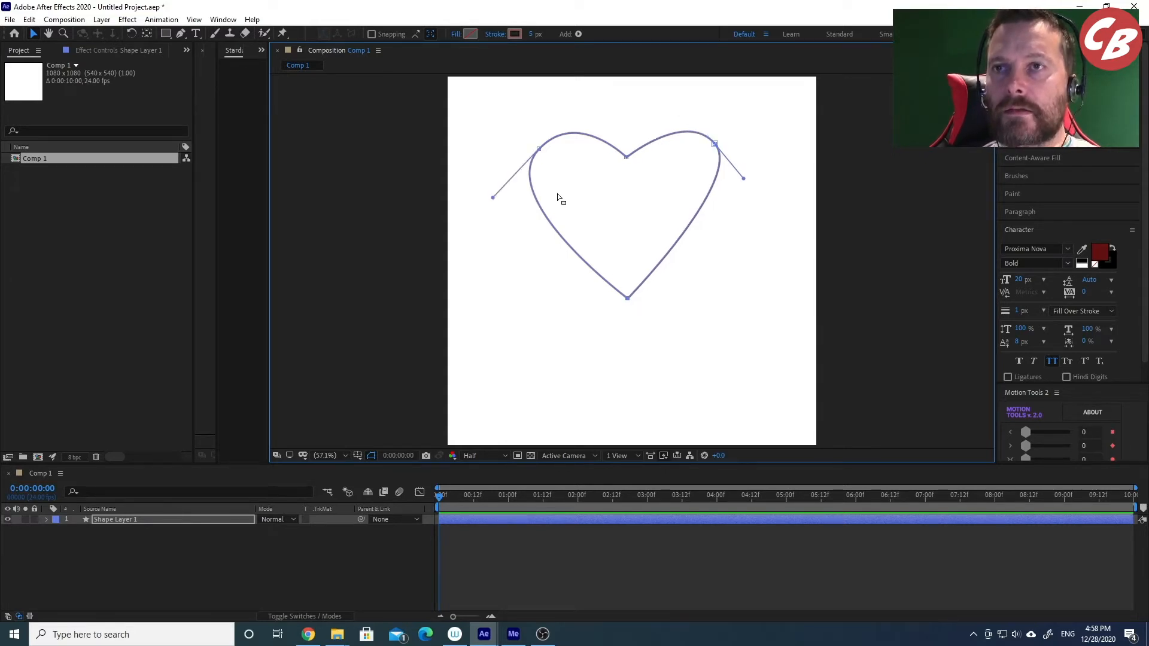
pyautogui.click(539, 150)
pyautogui.moveTo(540, 150); pyautogui.dragTo(546, 147)
pyautogui.click(613, 153)
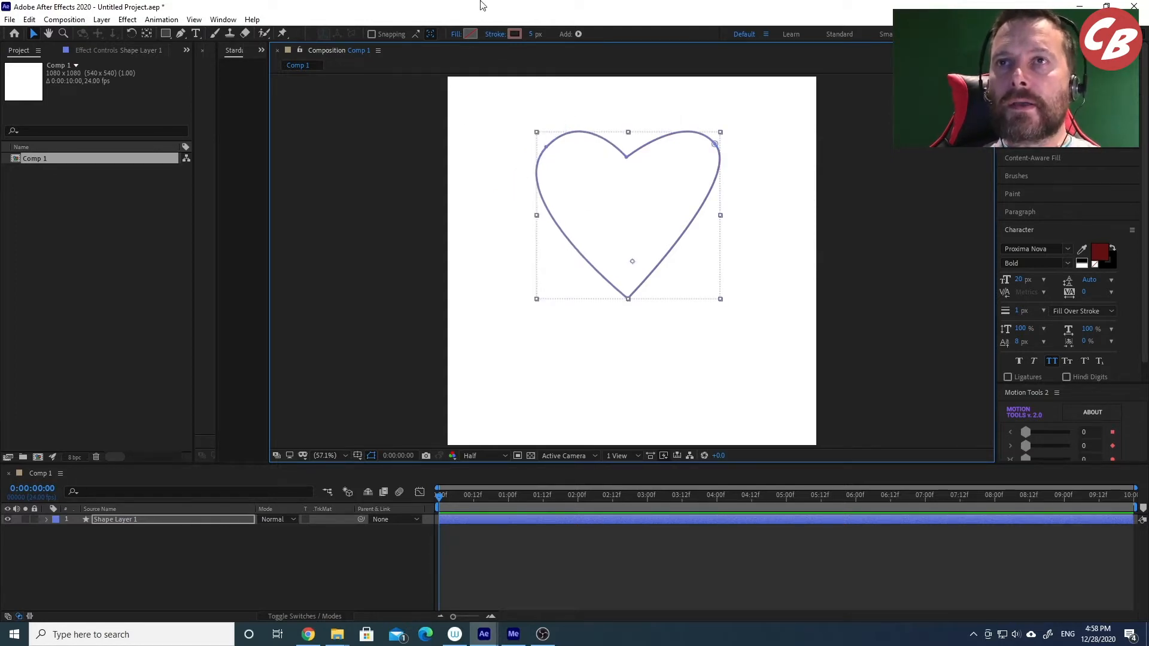
# Fill the heart with the solid dark red colour 631212, keeping Normal mode and 100% opacity.
pyautogui.click(470, 34)
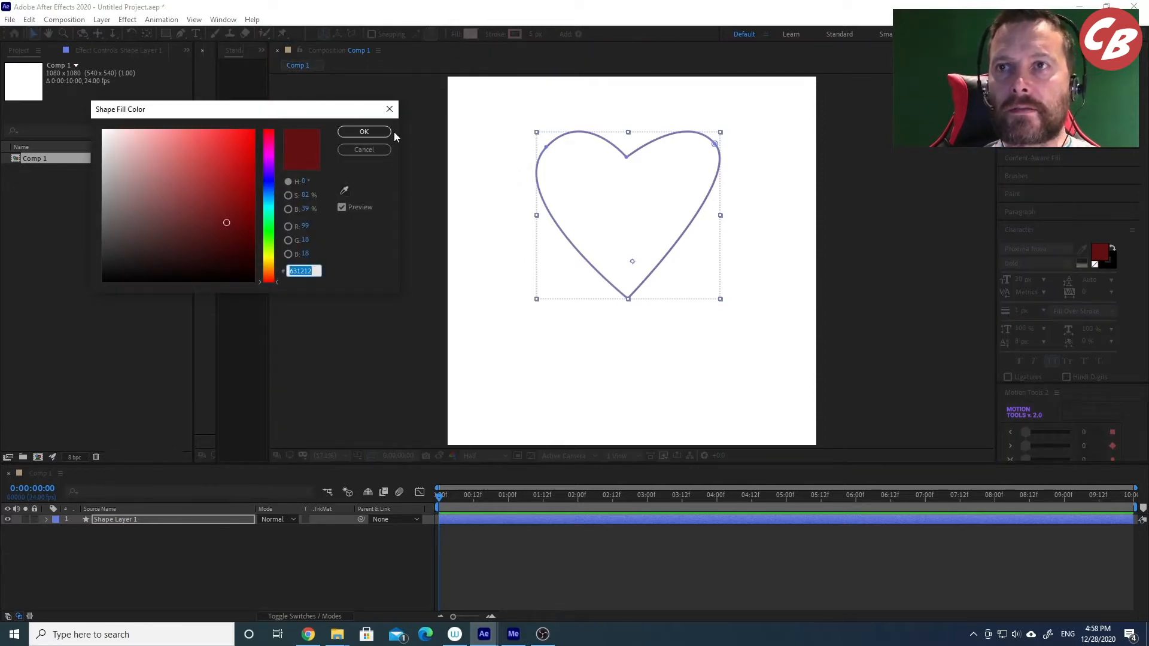
pyautogui.click(365, 135)
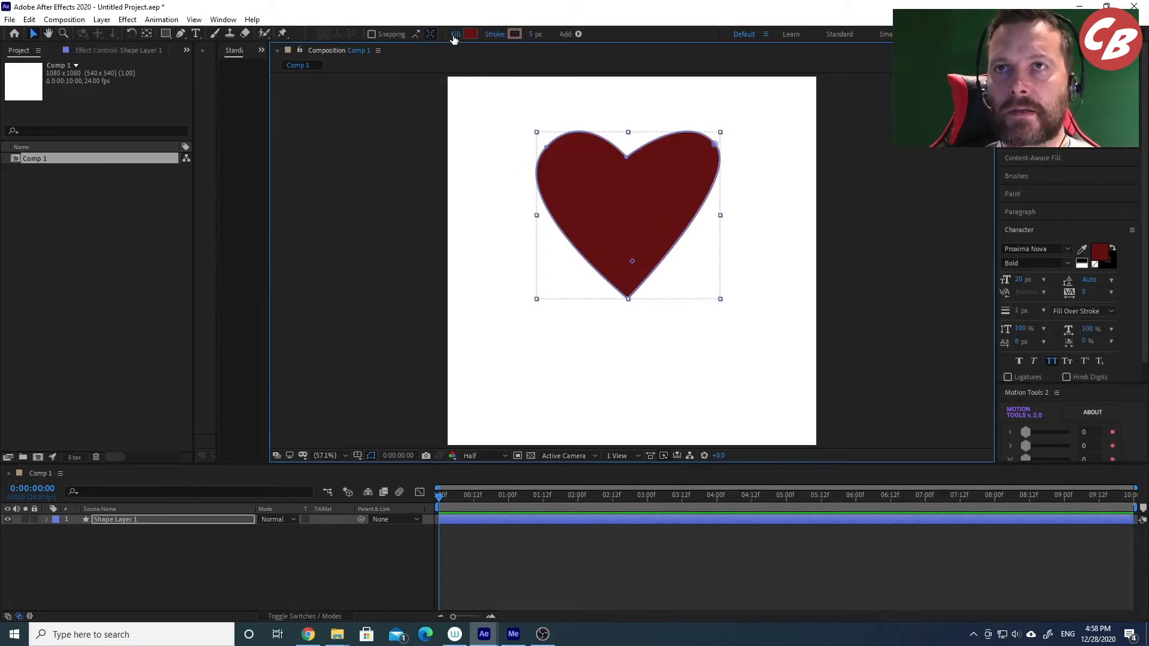
pyautogui.click(455, 33)
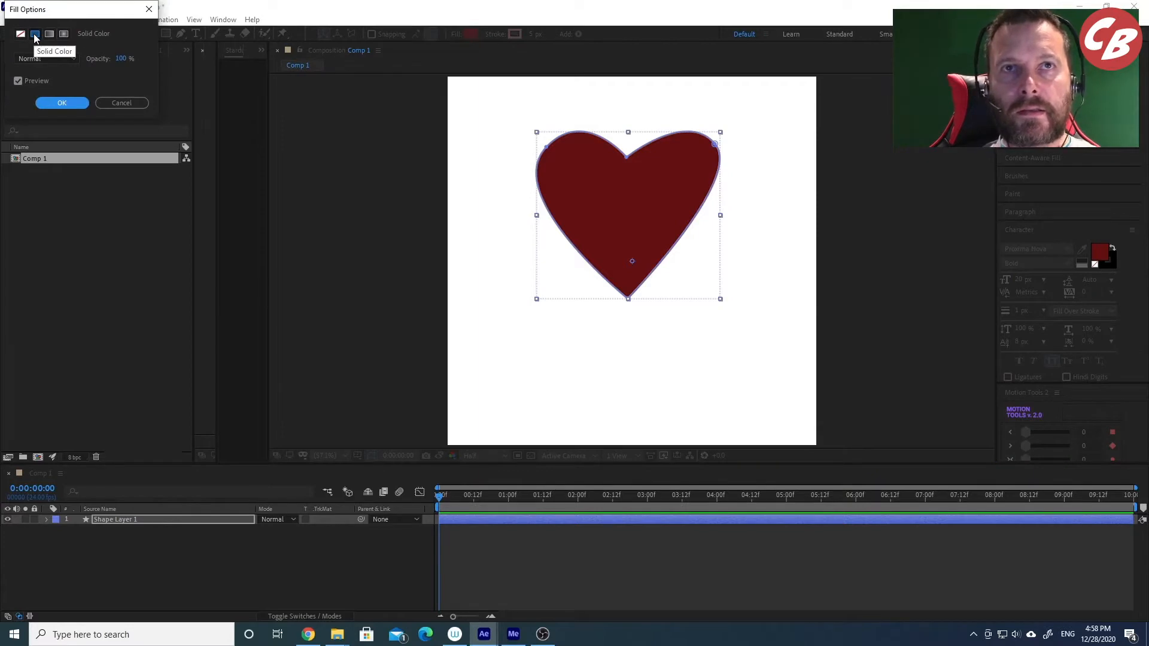
pyautogui.click(61, 103)
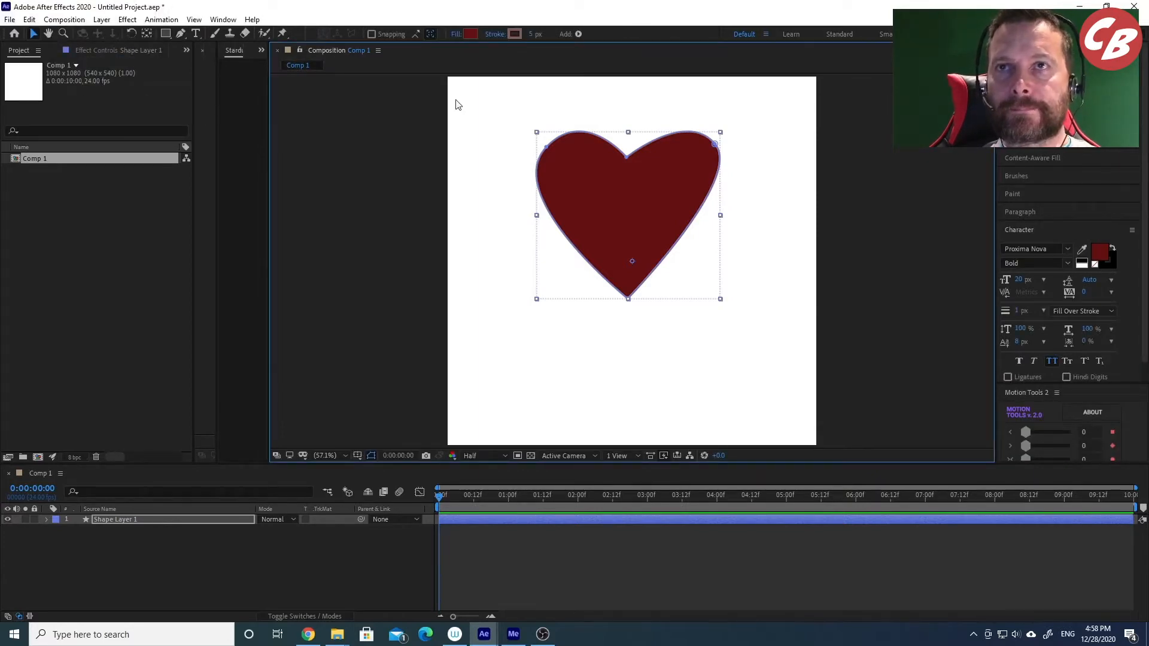
# Remove the heart's outline by setting its stroke type to None.
pyautogui.click(515, 34)
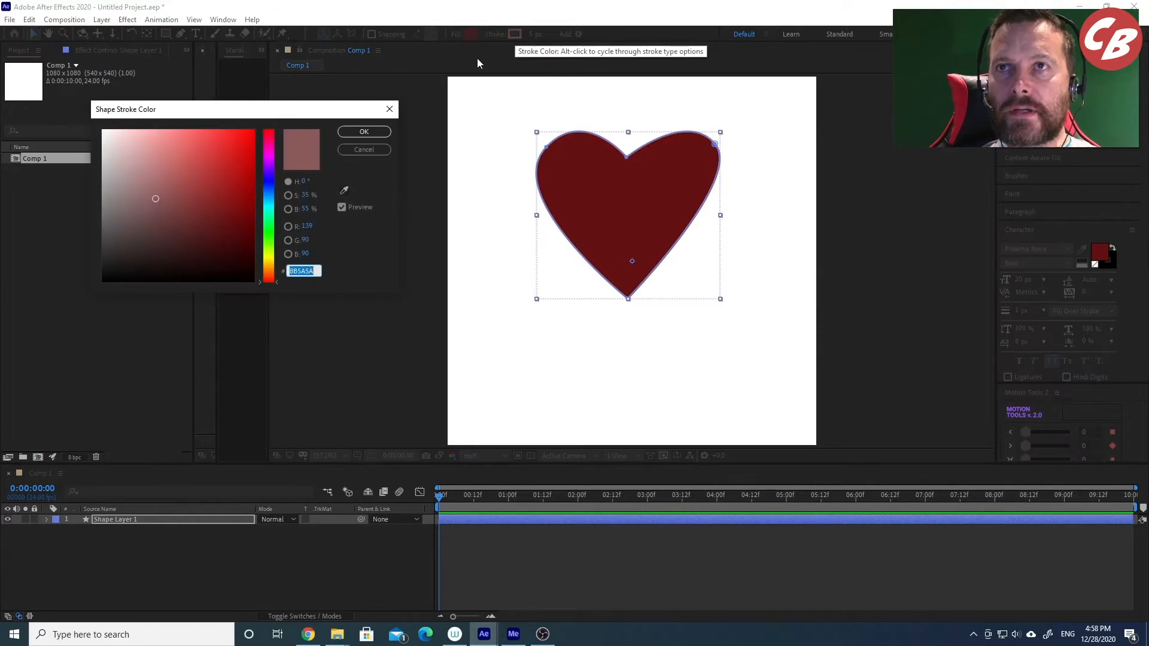
pyautogui.click(373, 149)
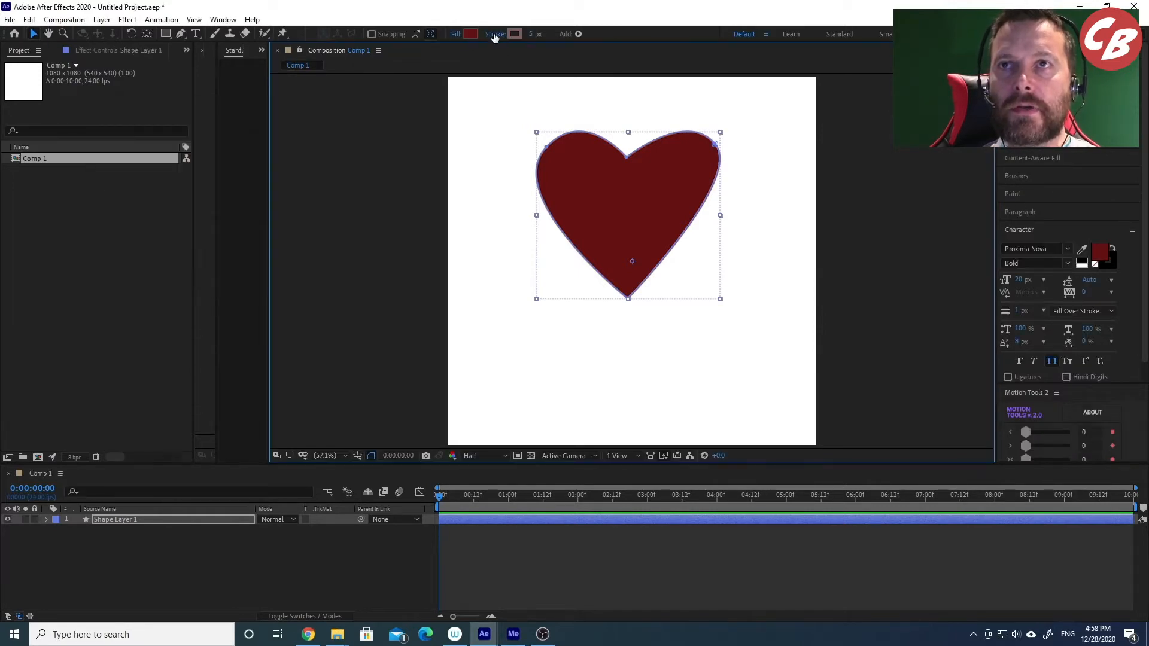
pyautogui.click(493, 34)
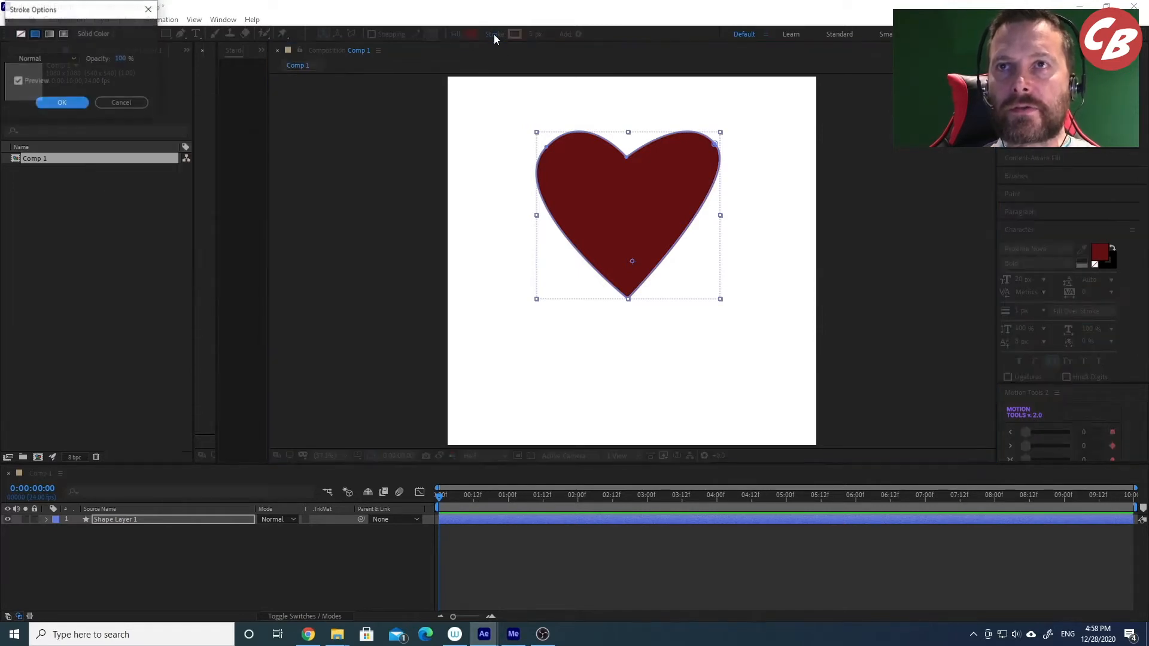
pyautogui.click(21, 34)
pyautogui.click(60, 102)
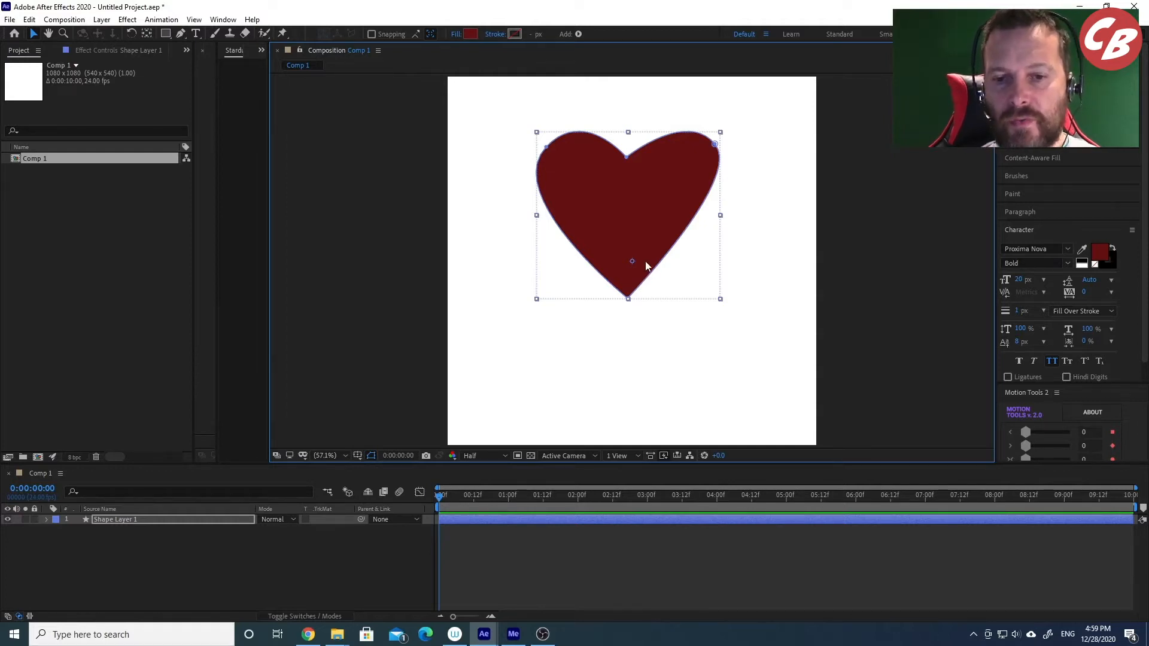
# Move the heart's anchor point to its bottom tip, and raise the heart until the tip sits near the composition's centre.
pyautogui.press('y')
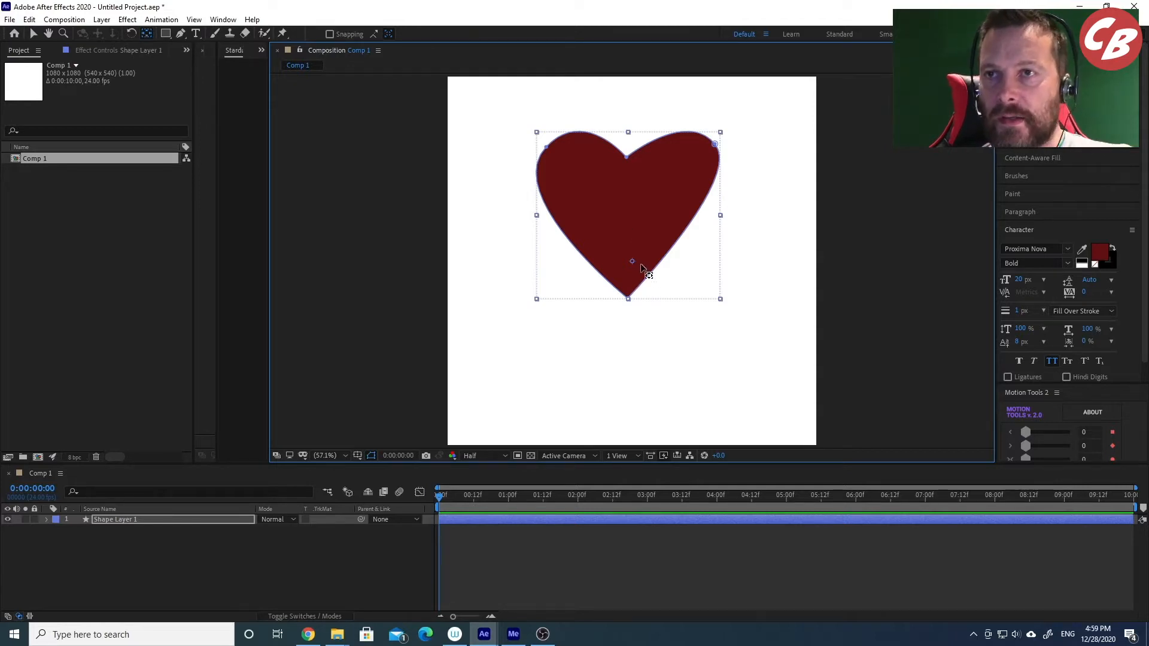
pyautogui.moveTo(632, 262); pyautogui.dragTo(627, 293)
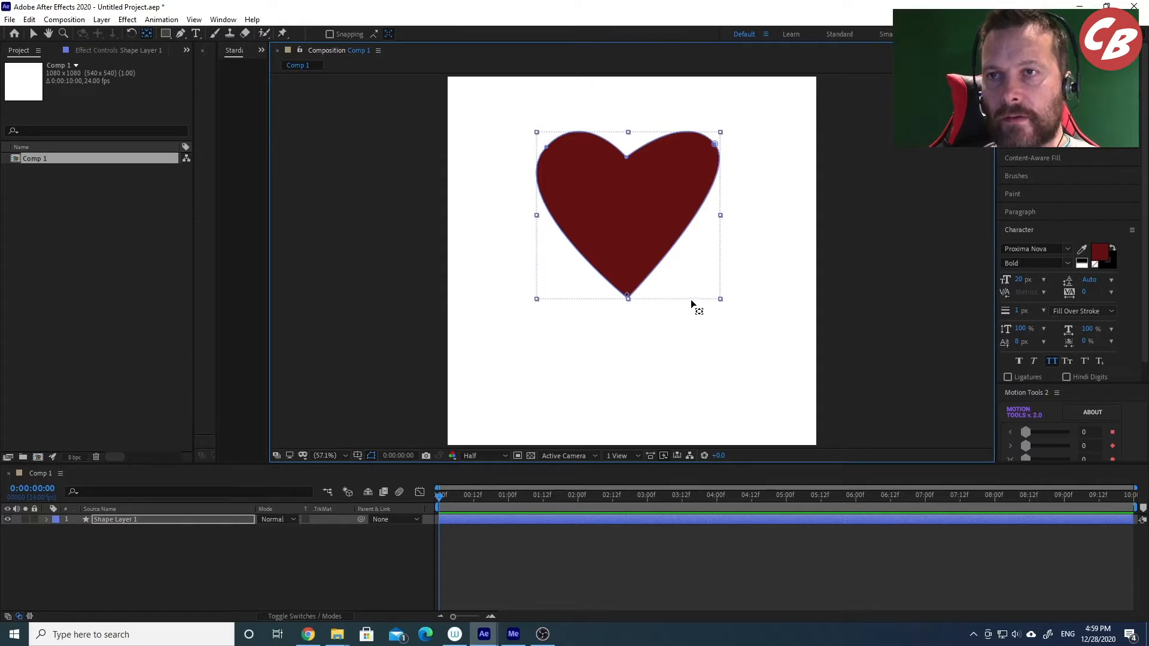
pyautogui.press('v')
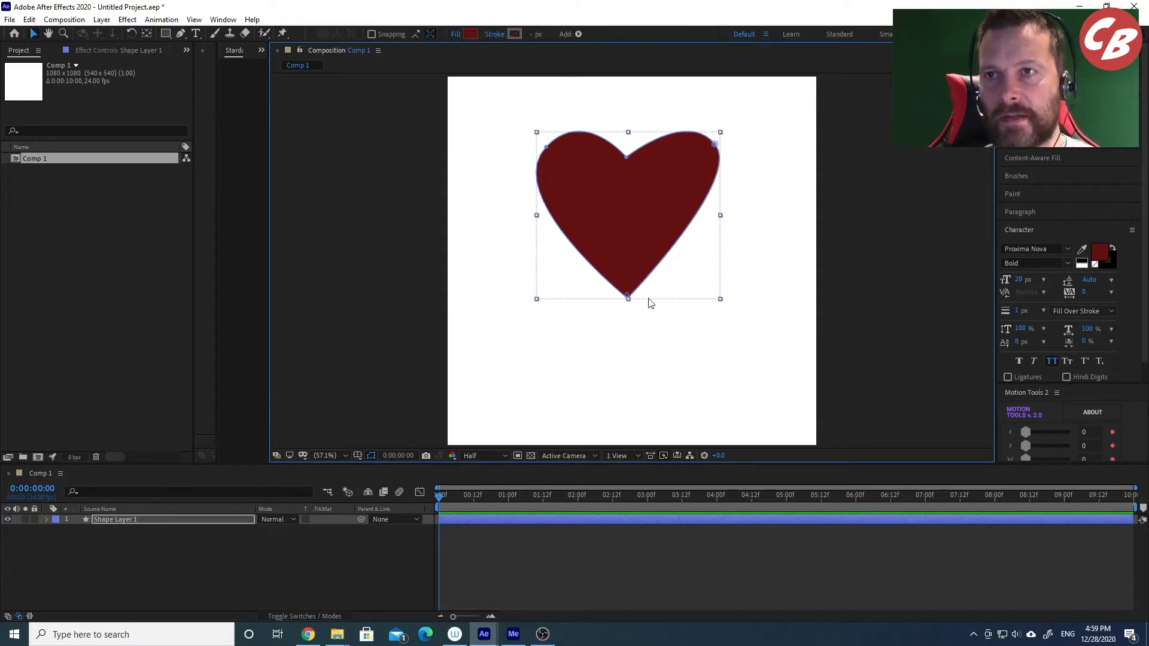
pyautogui.moveTo(633, 260); pyautogui.dragTo(633, 225)
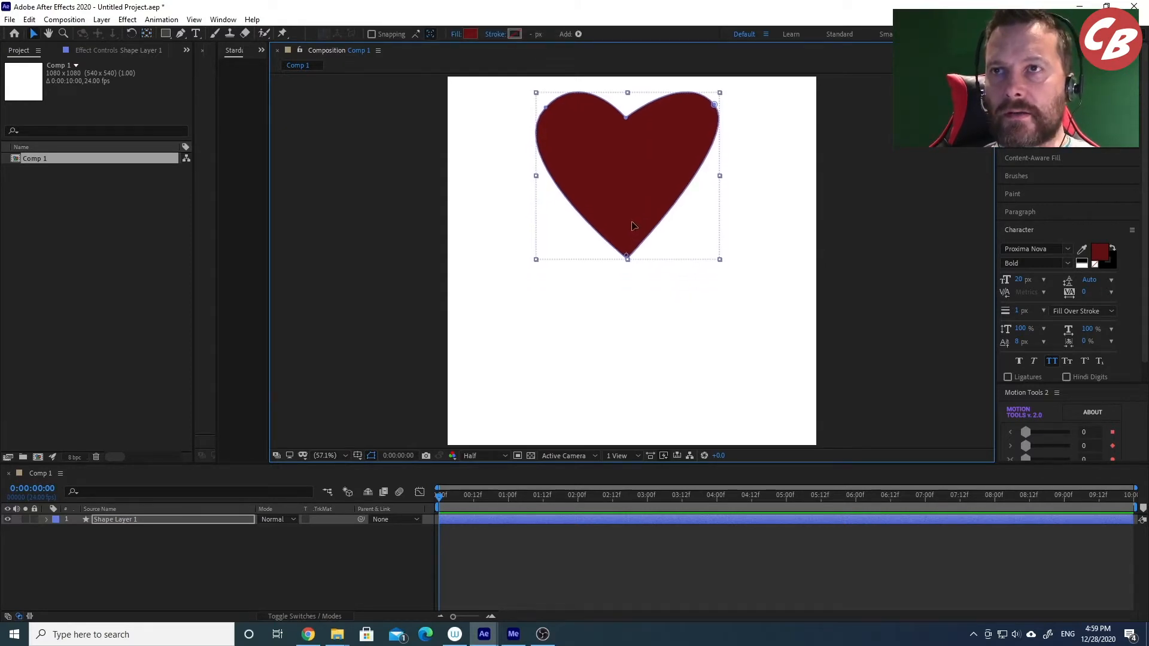
pyautogui.click(639, 305)
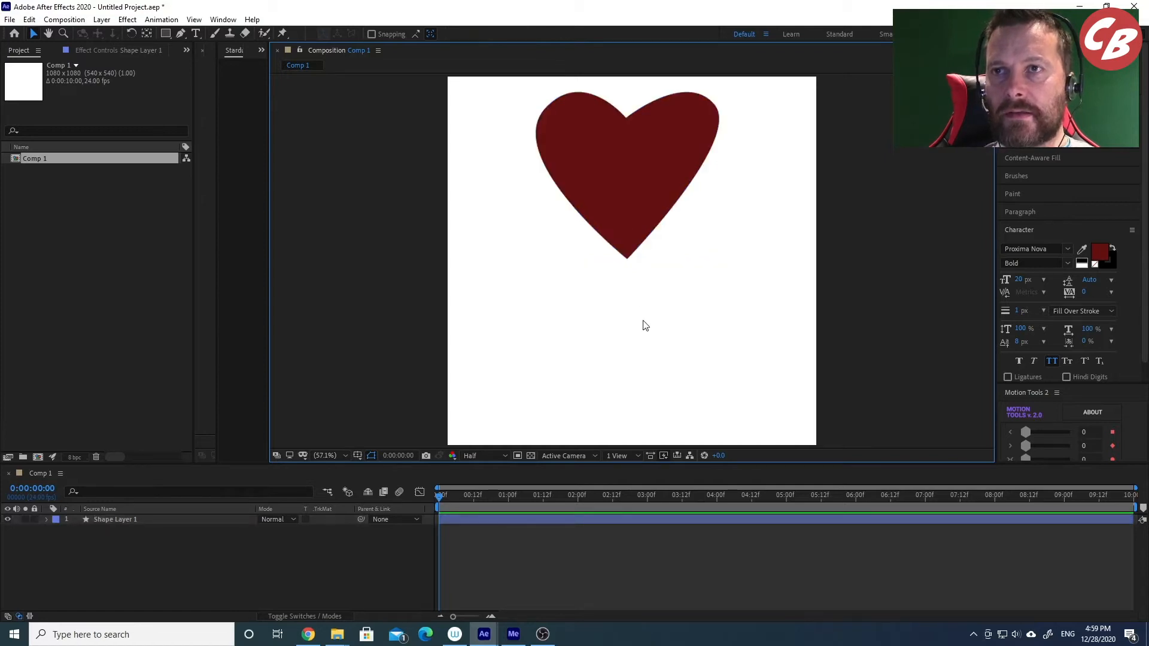
# Create a white 1080 x 1080 px solid layer named "particles".
pyautogui.rightClick(267, 541)
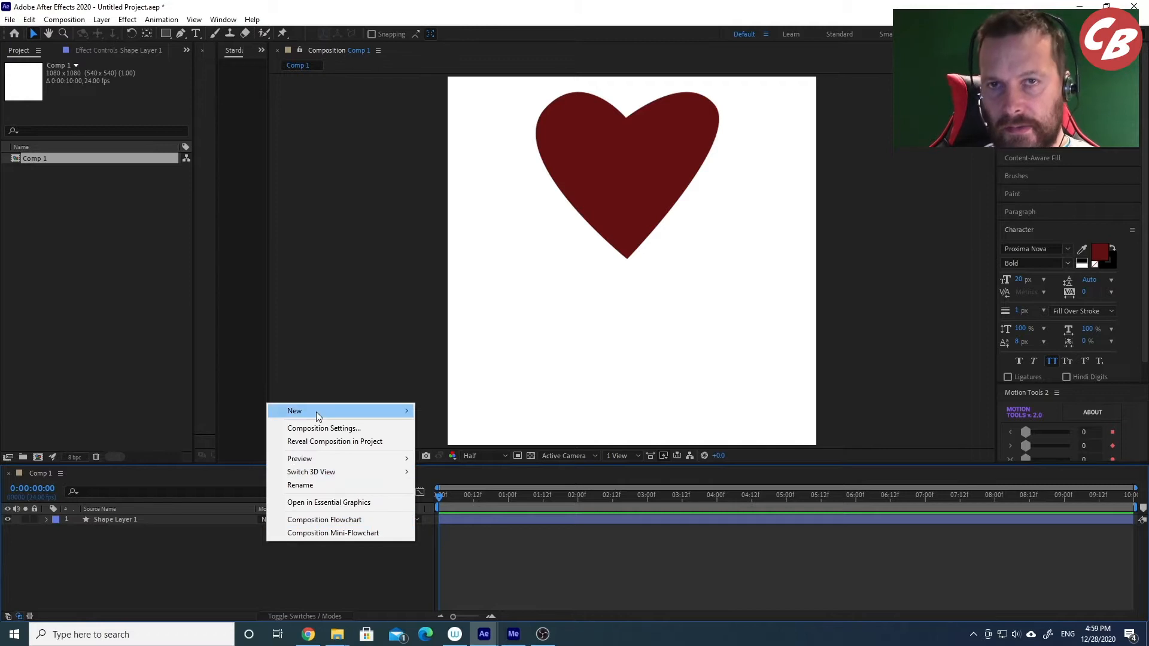
pyautogui.moveTo(318, 413)
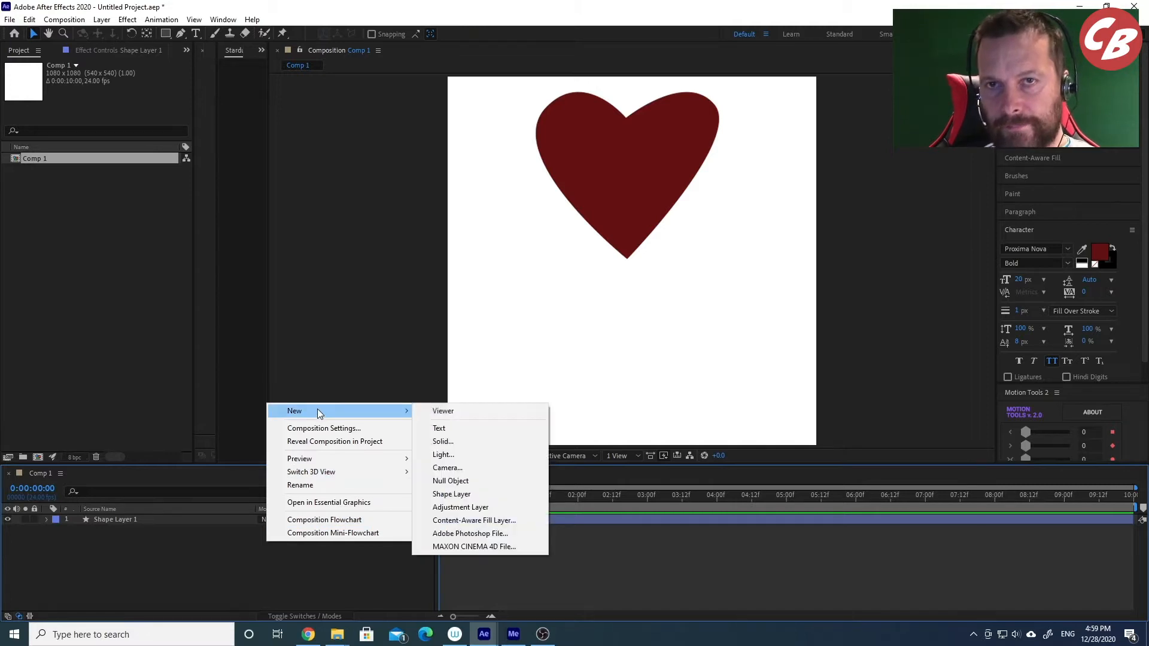
pyautogui.click(453, 444)
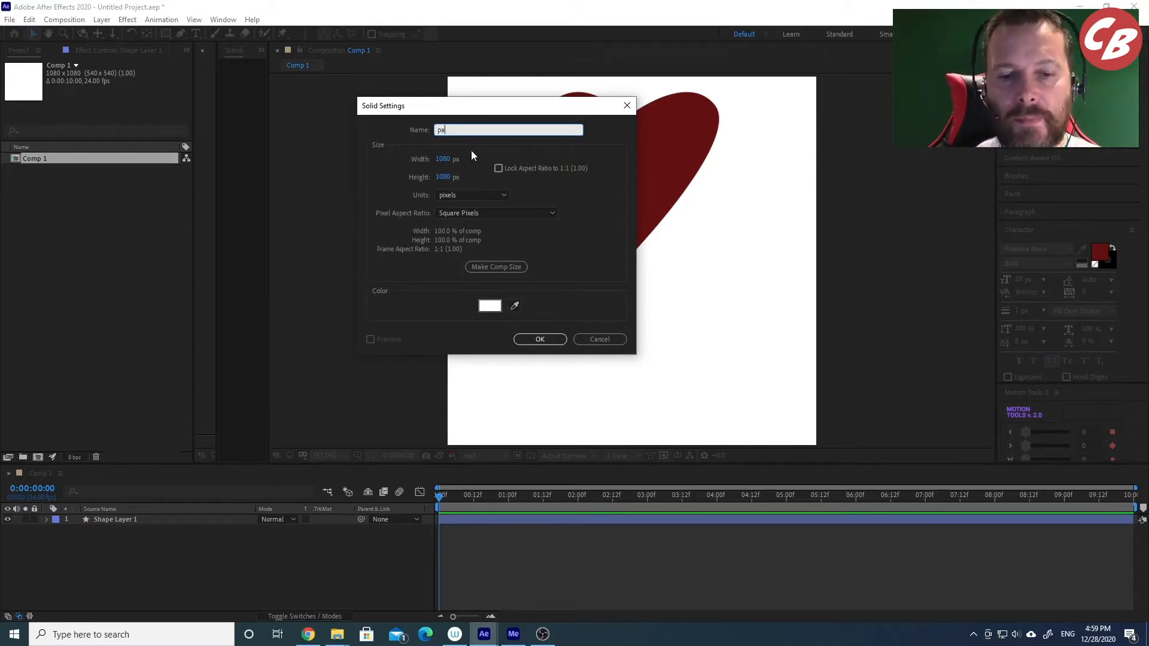
pyautogui.write('particles')
pyautogui.press('Return')
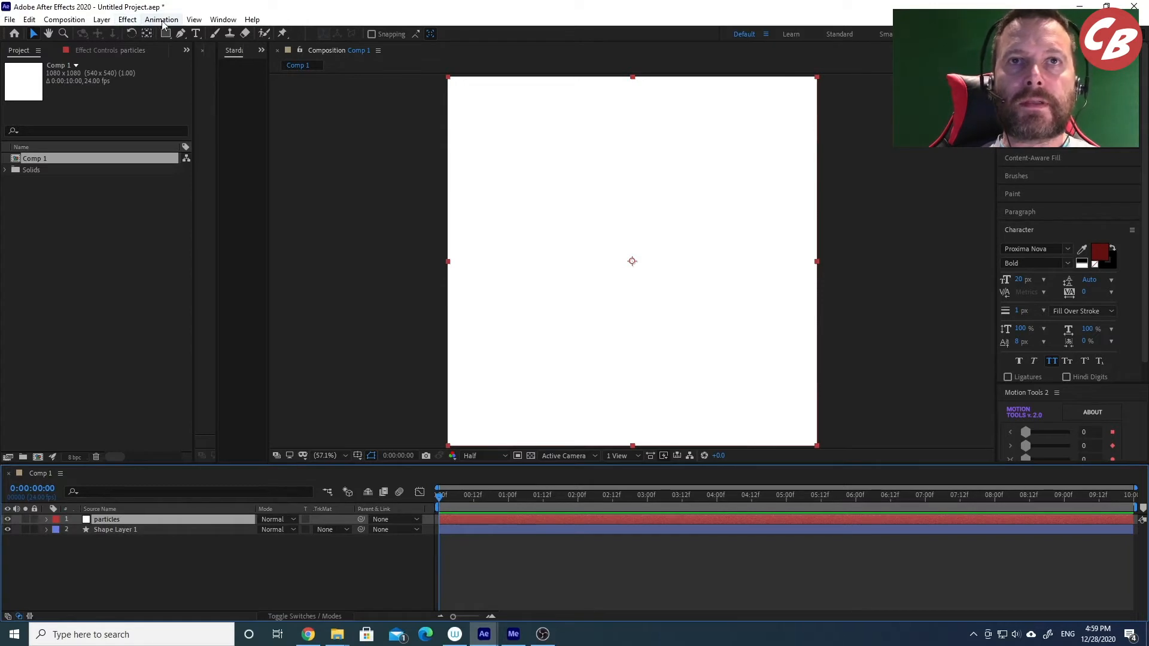
# Apply the RG Trapcode Particular effect to the particles layer.
pyautogui.click(128, 20)
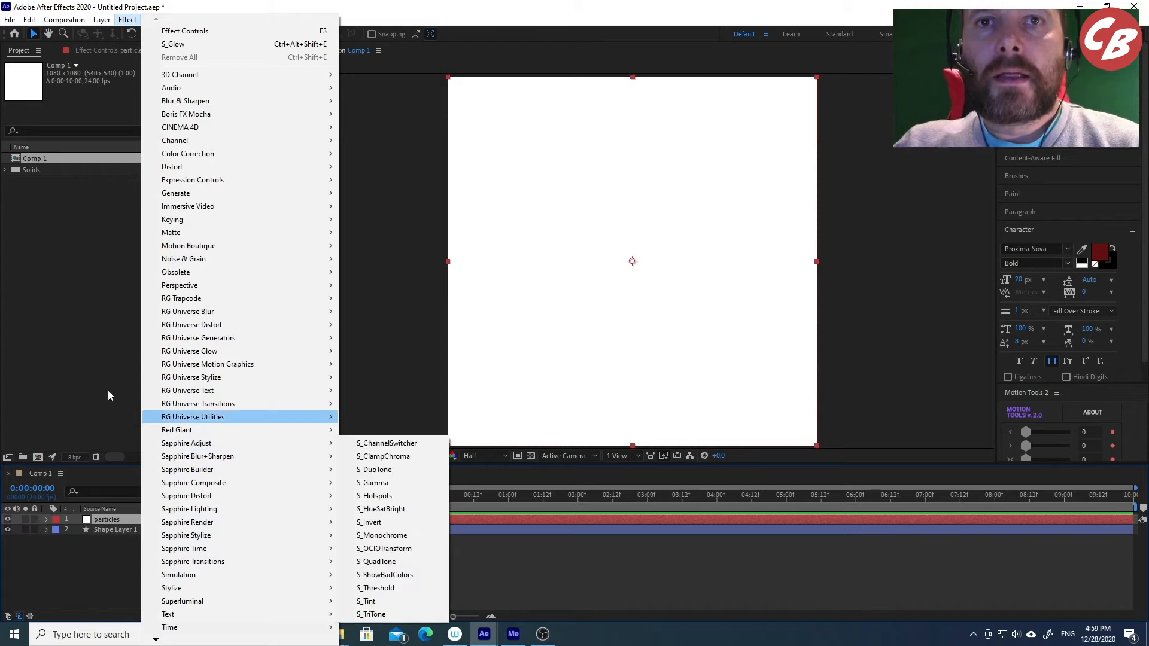
pyautogui.moveTo(183, 301)
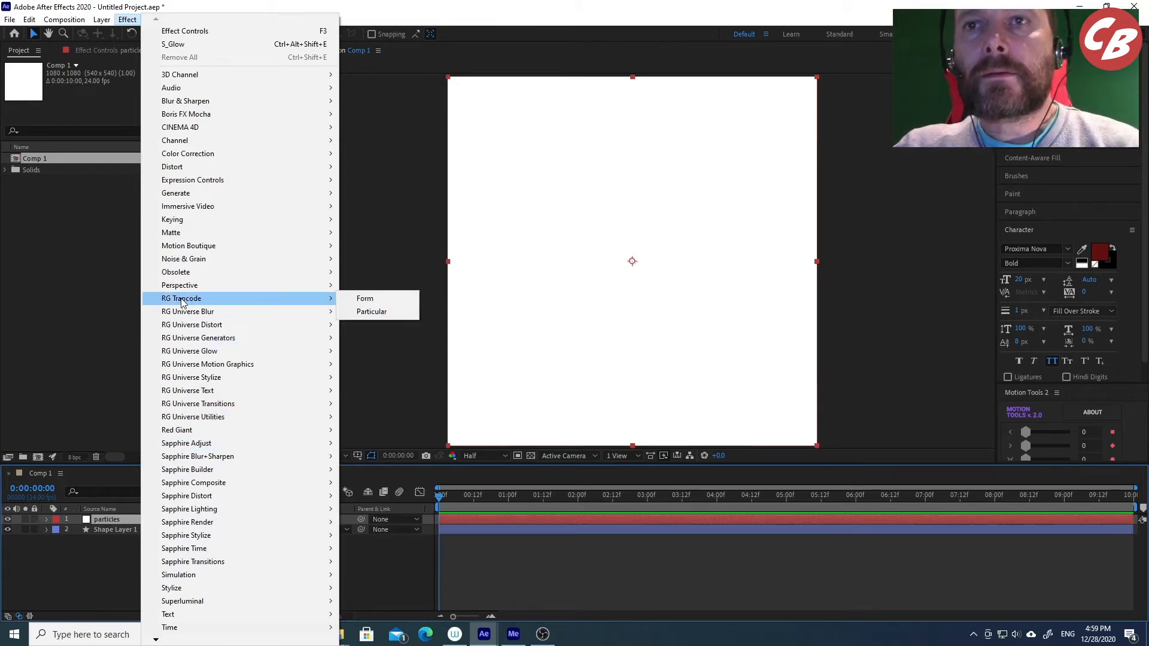
pyautogui.click(391, 313)
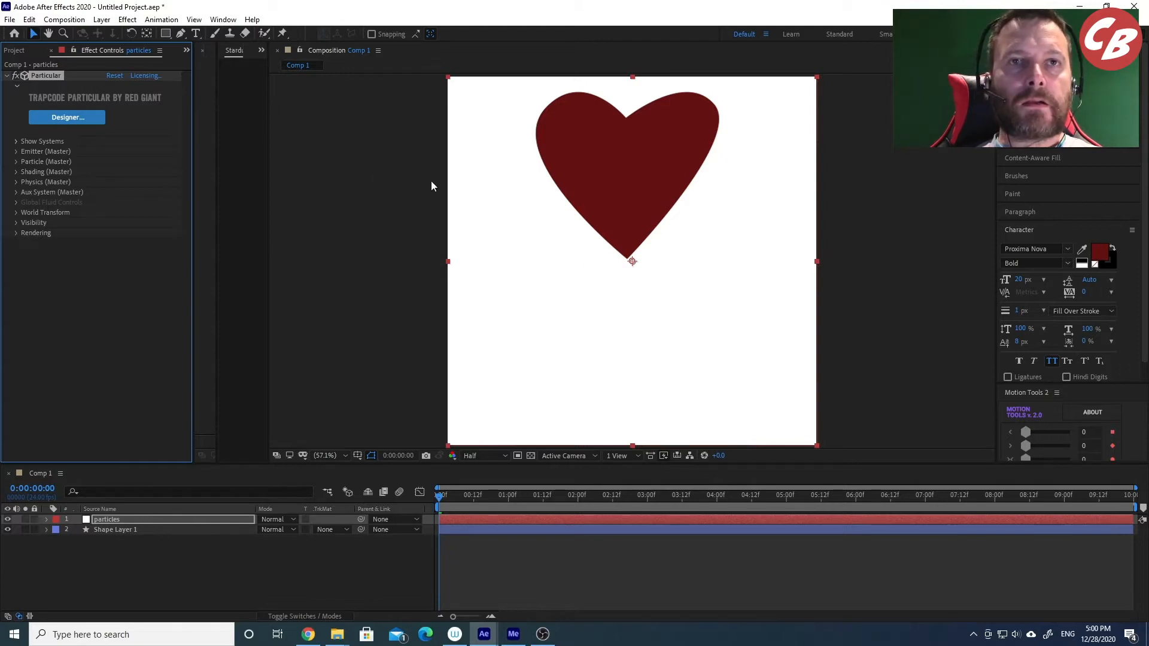
# Load the Ink Drop preset from the Fluid single-system presets in the Particular Designer and apply it to the effect.
pyautogui.click(71, 117)
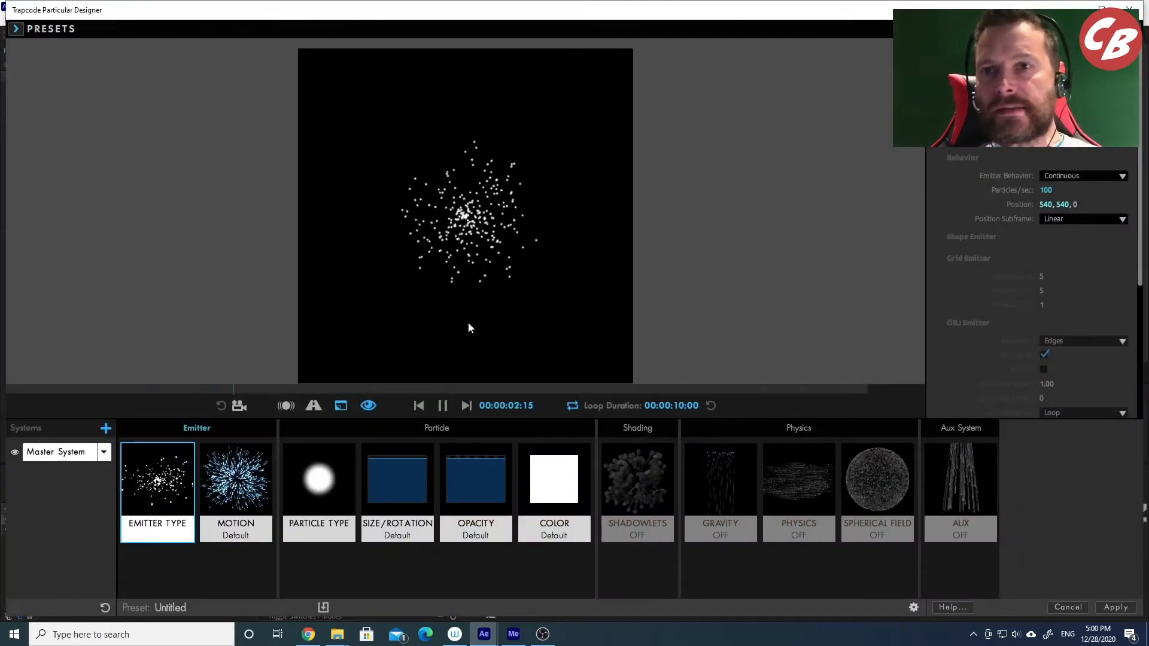
pyautogui.click(30, 29)
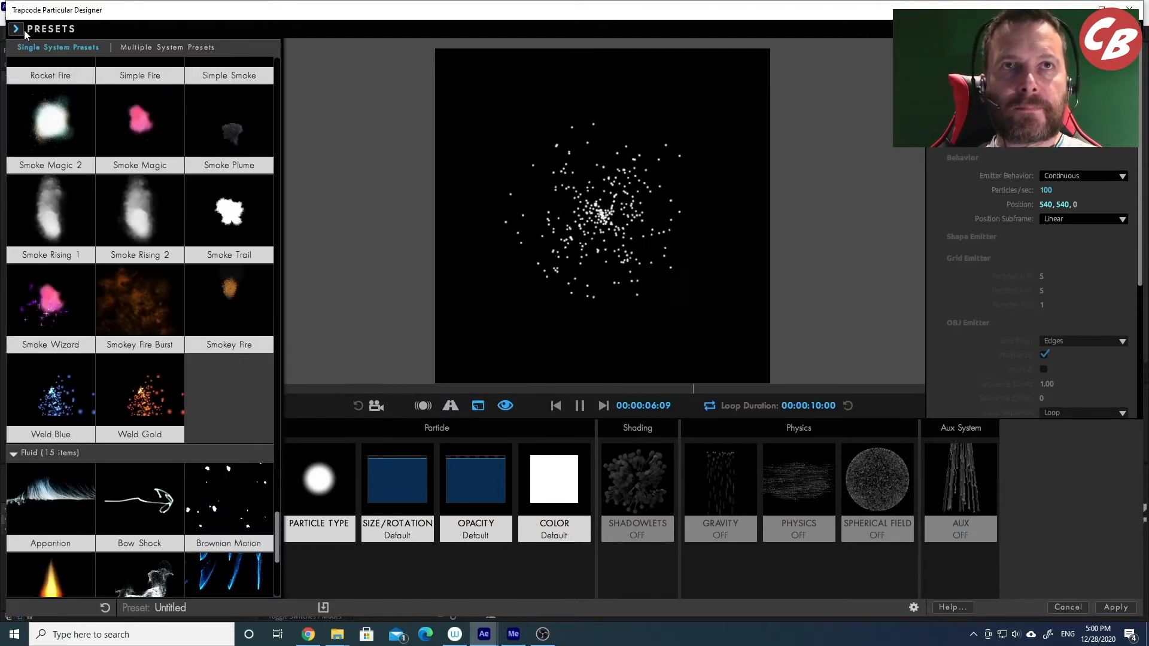
pyautogui.scroll(-3, 167, 337)
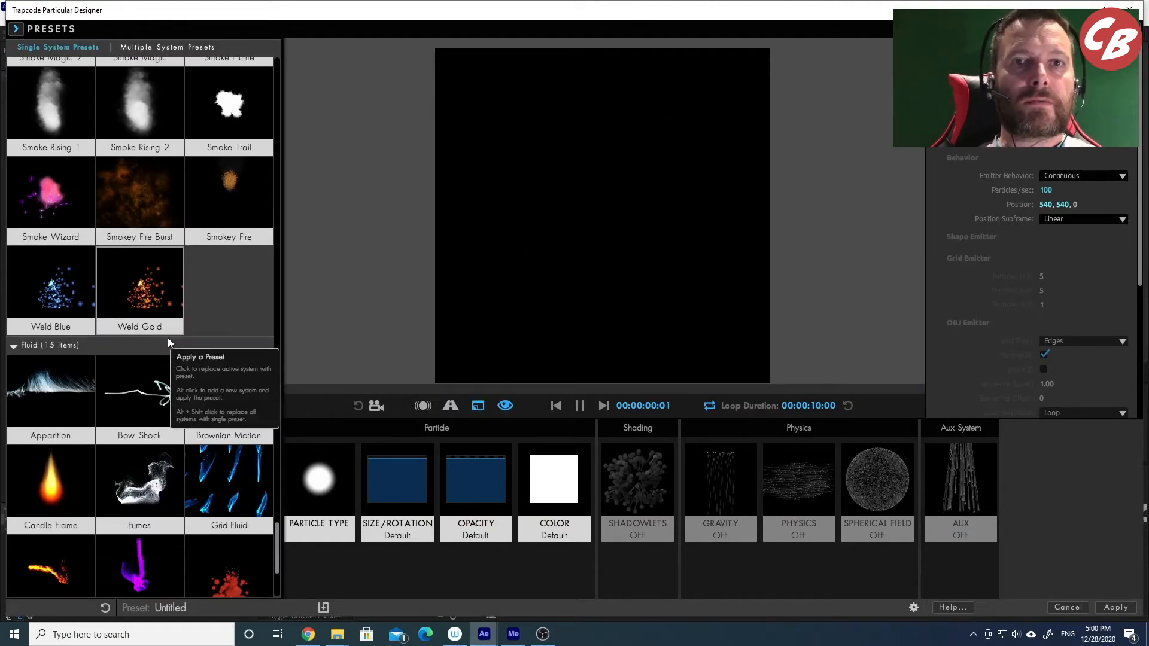
pyautogui.scroll(-2, 168, 337)
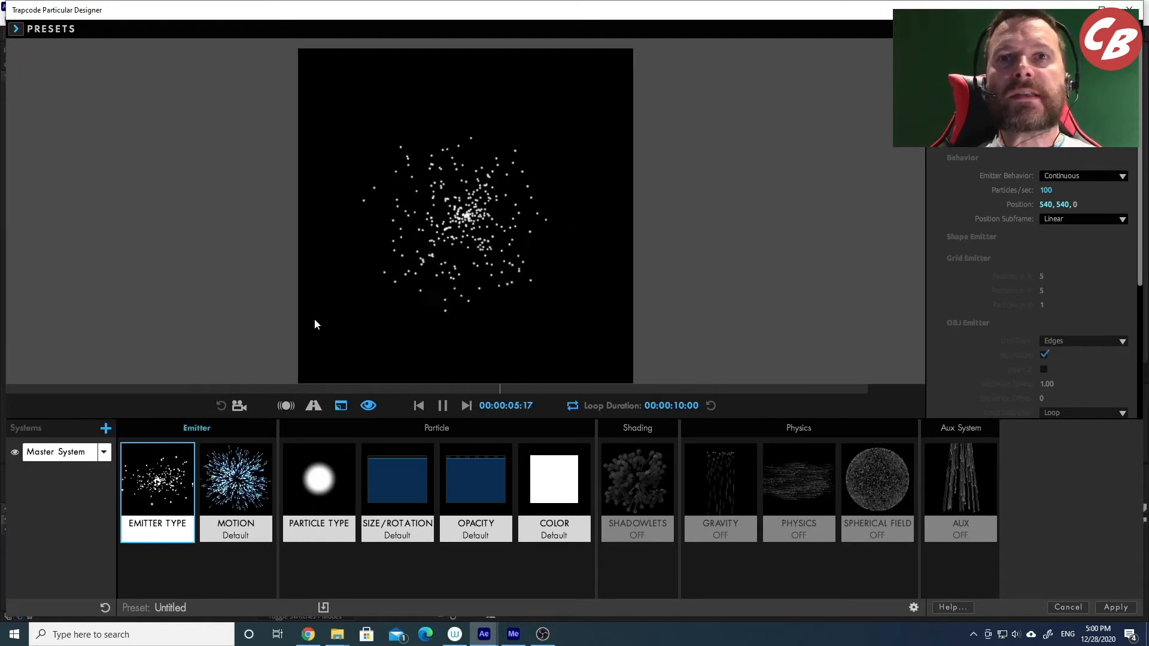
pyautogui.click(16, 30)
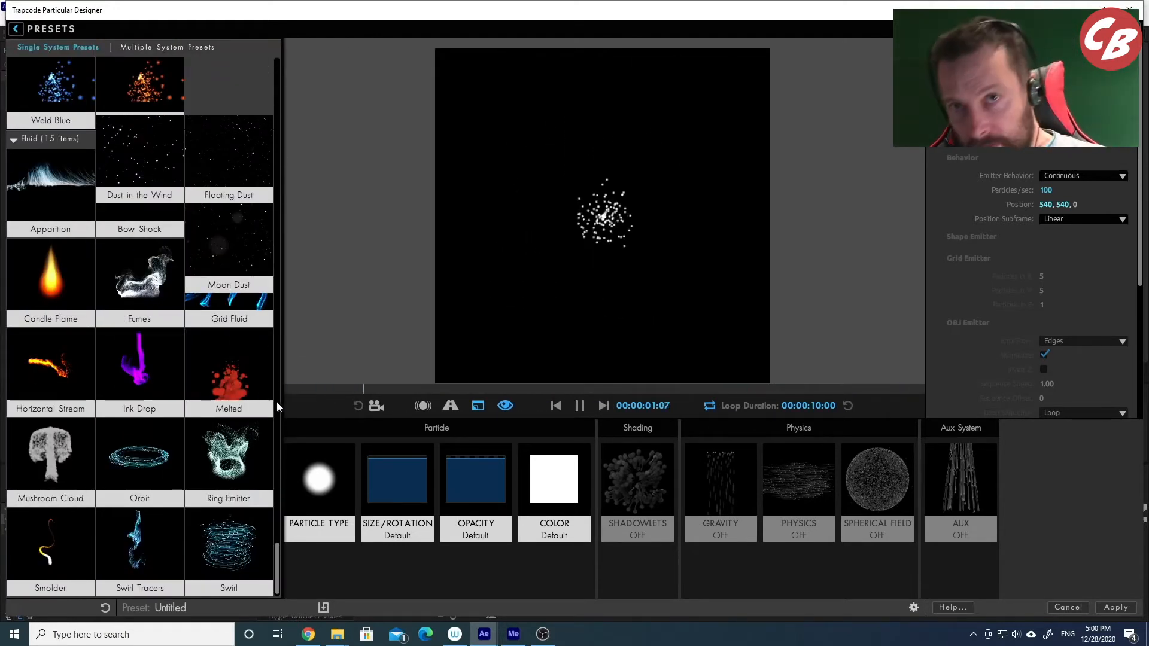
pyautogui.scroll(3, 276, 549)
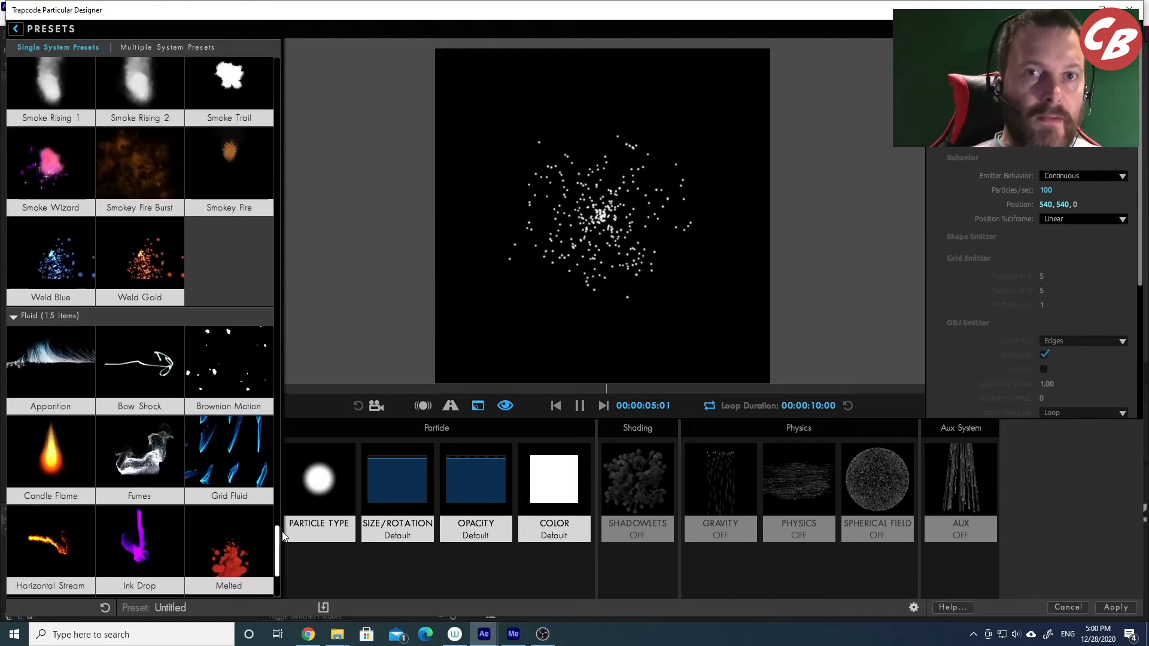
pyautogui.scroll(-3, 281, 541)
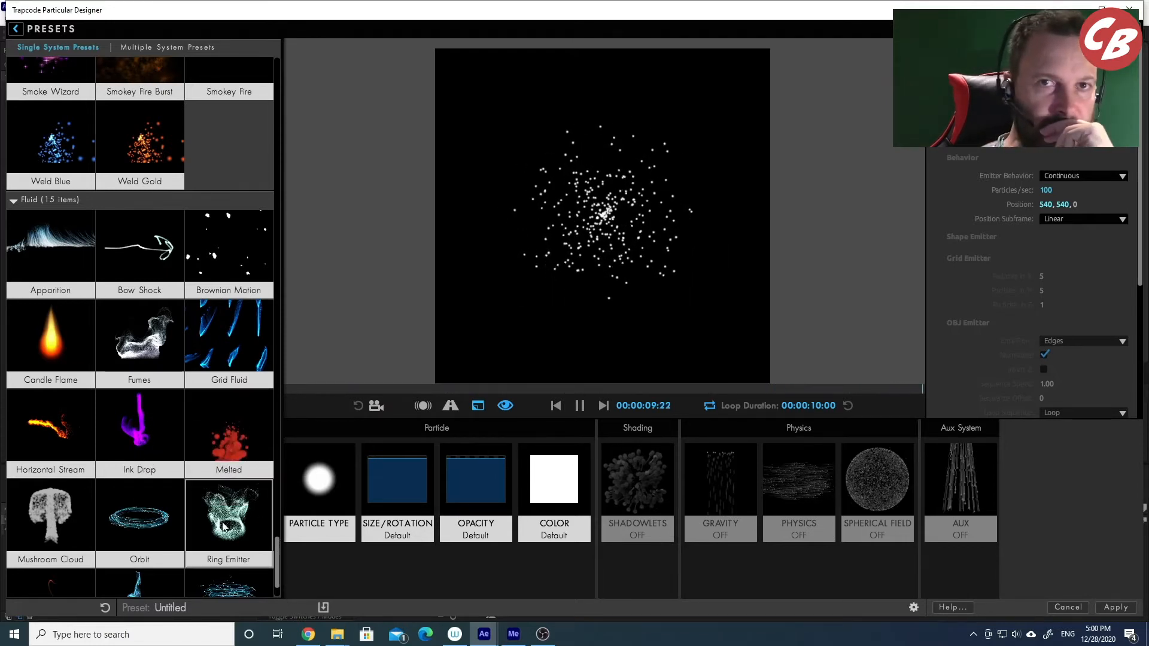
pyautogui.click(136, 420)
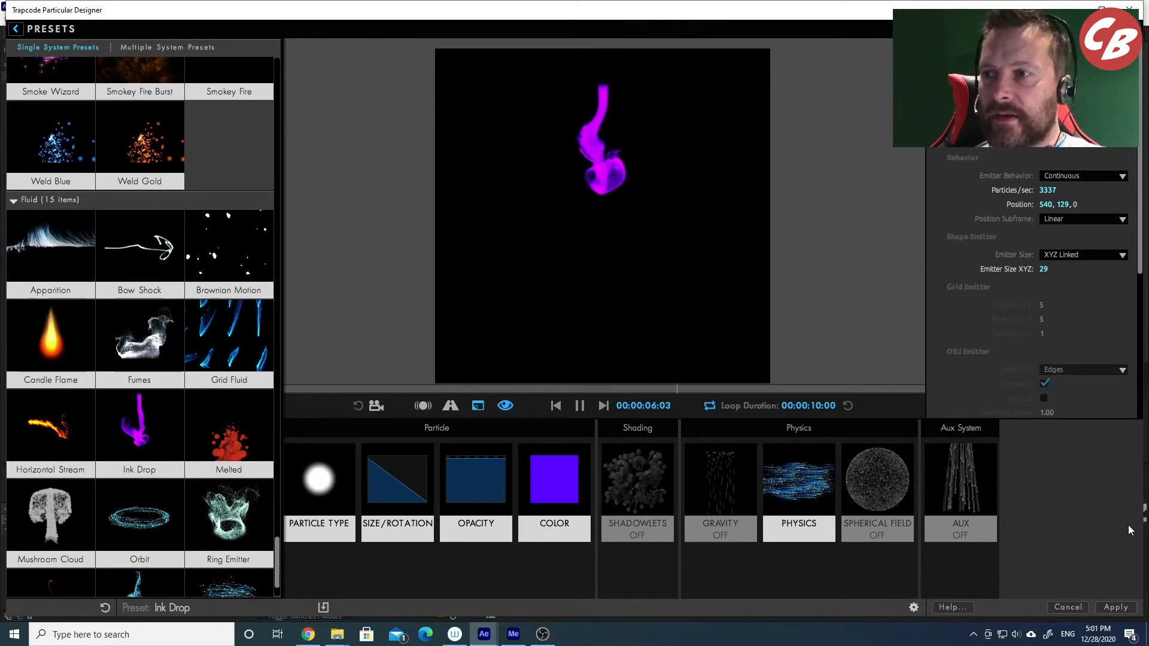
pyautogui.click(1116, 608)
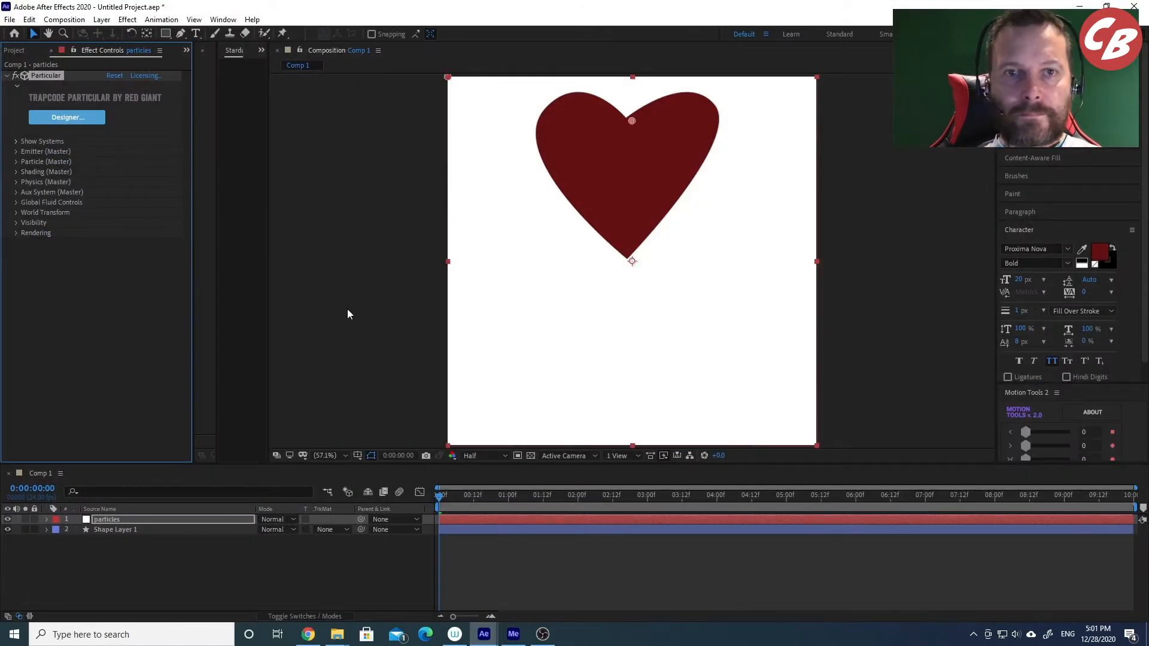
# At 0:00:03:15, move the particle emitter down to just above the heart's bottom tip.
pyautogui.moveTo(480, 494); pyautogui.dragTo(691, 487)
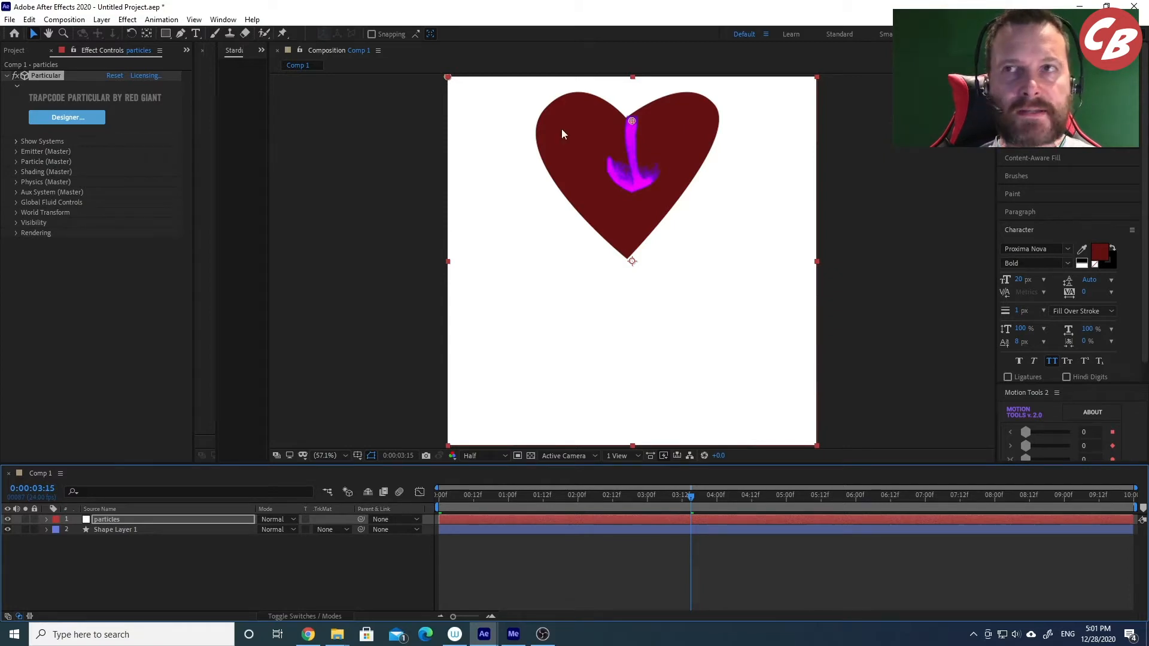
pyautogui.moveTo(633, 121); pyautogui.dragTo(623, 234)
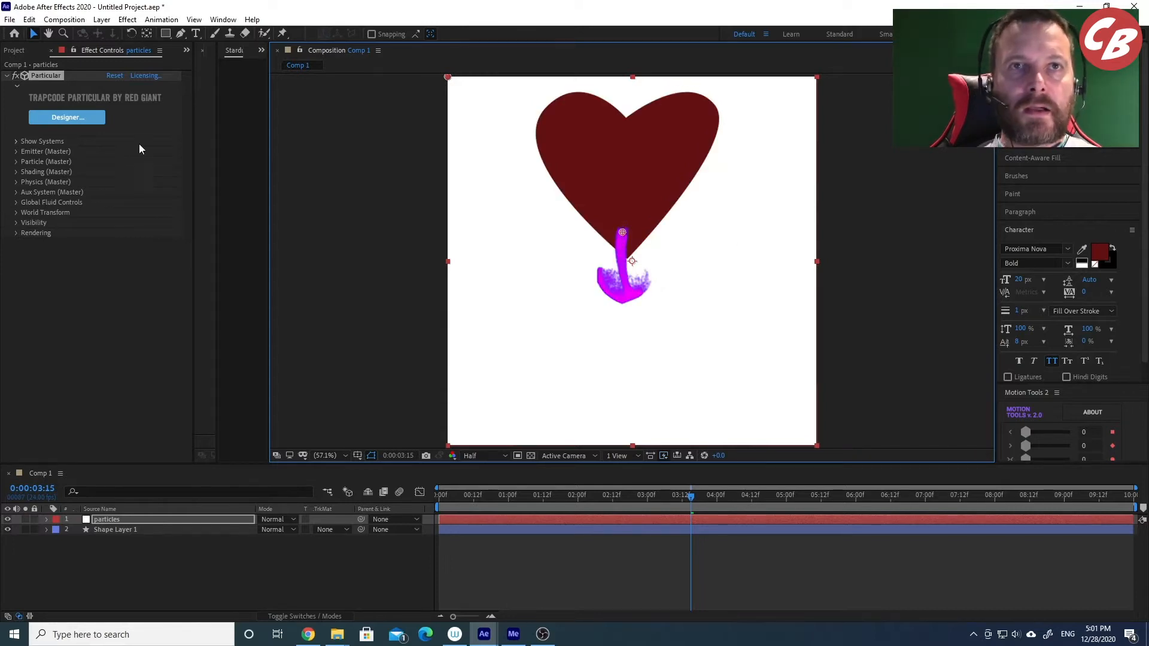
pyautogui.click(45, 76)
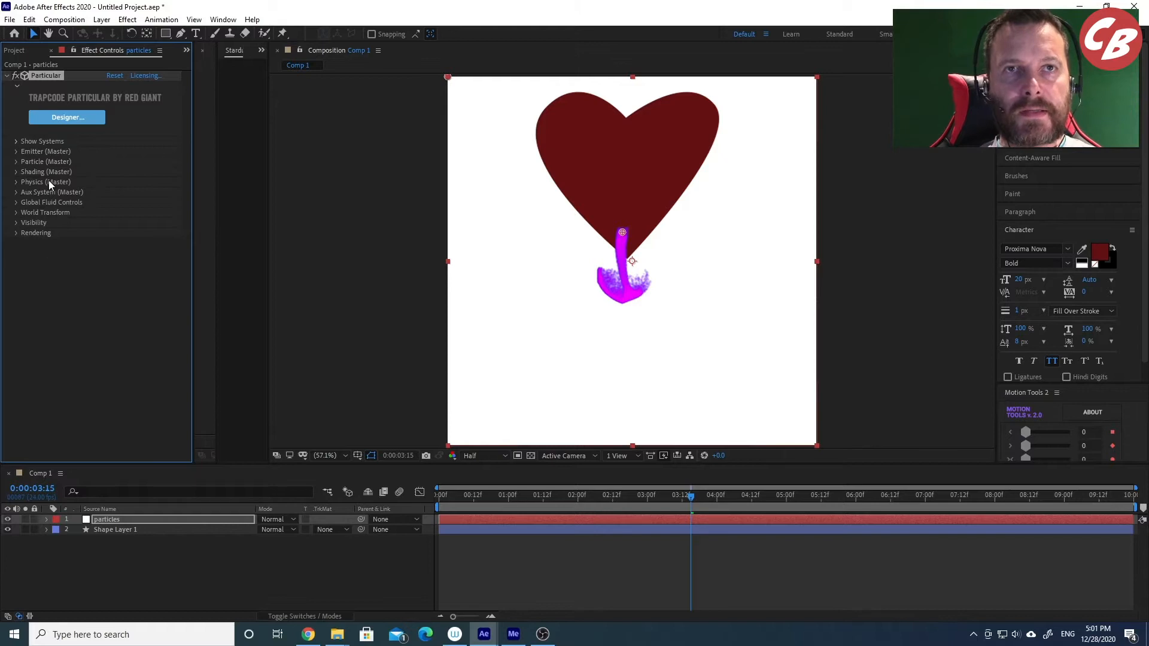
# Sample the heart's dark red as the particle colour and set the particle blend mode to Normal.
pyautogui.click(15, 162)
pyautogui.scroll(-1, 30, 228)
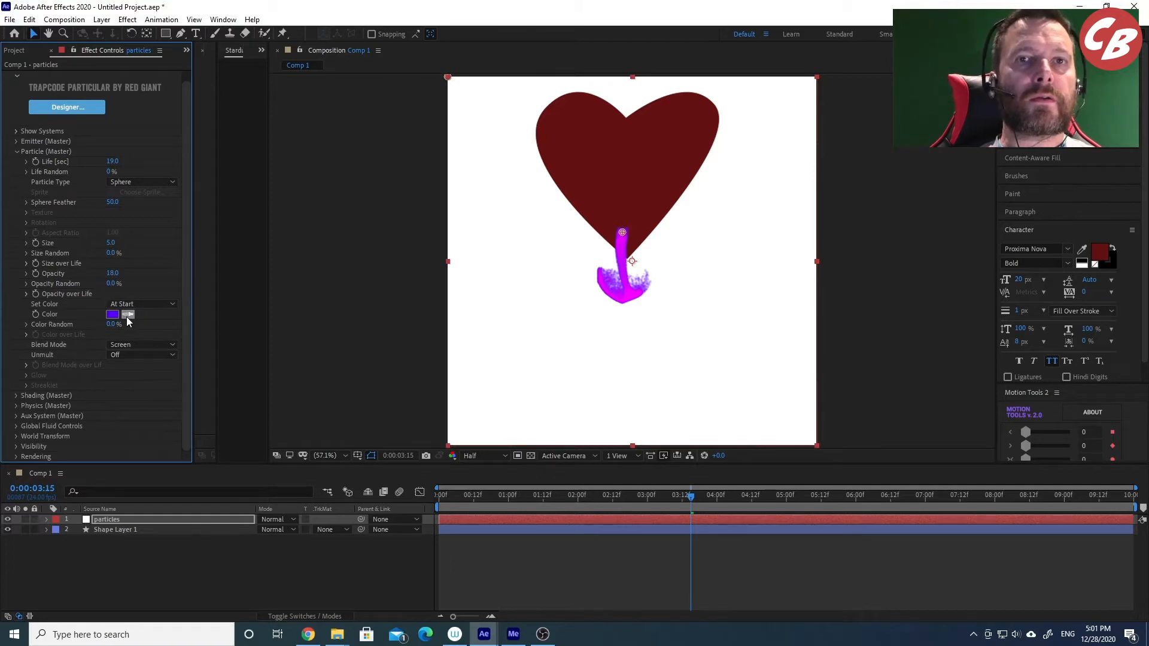
pyautogui.click(645, 207)
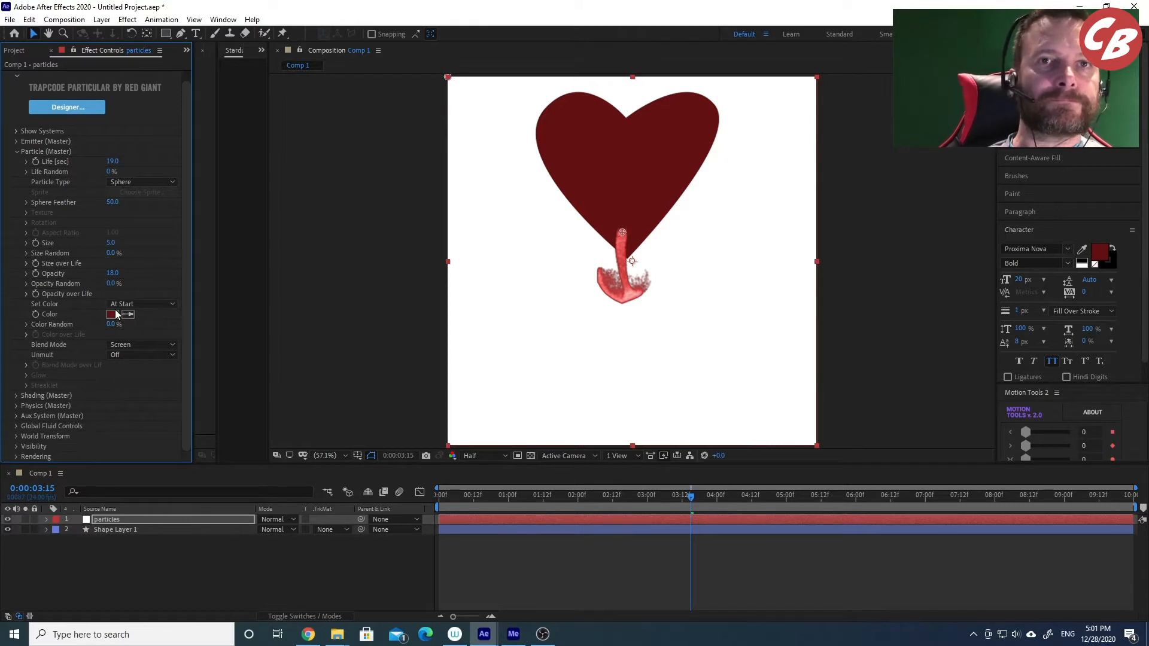
pyautogui.click(130, 345)
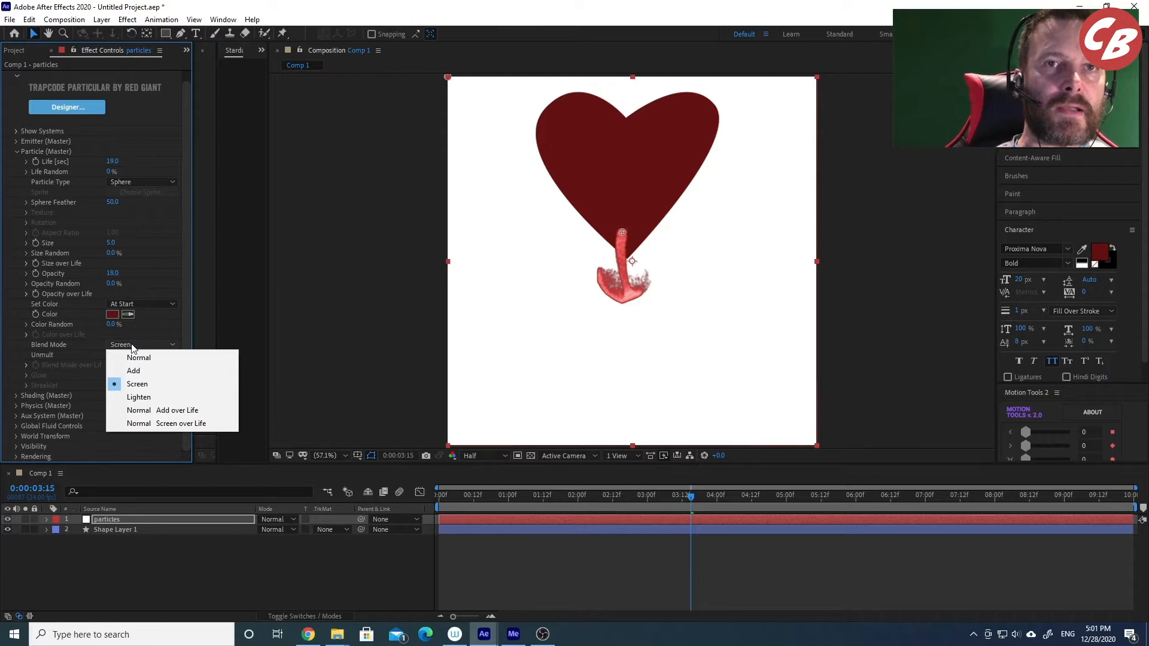
pyautogui.click(142, 358)
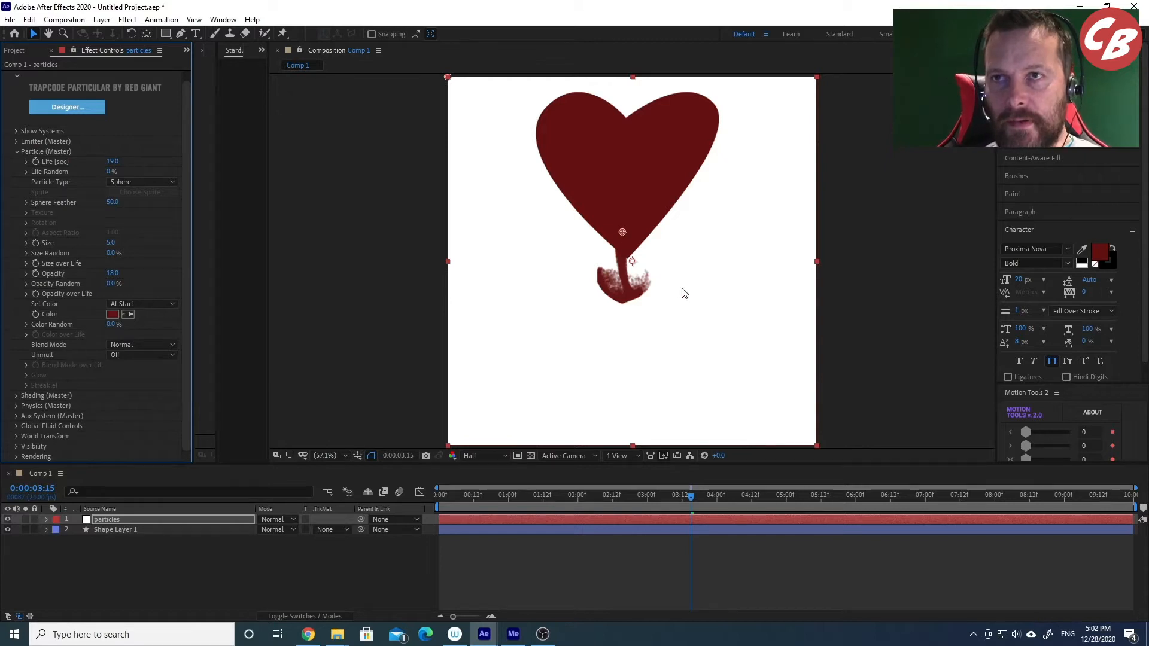
# Play back the animation from the start and fine-tune the emitter's position to about 526, 479 within the heart's bottom tip.
pyautogui.click(449, 497)
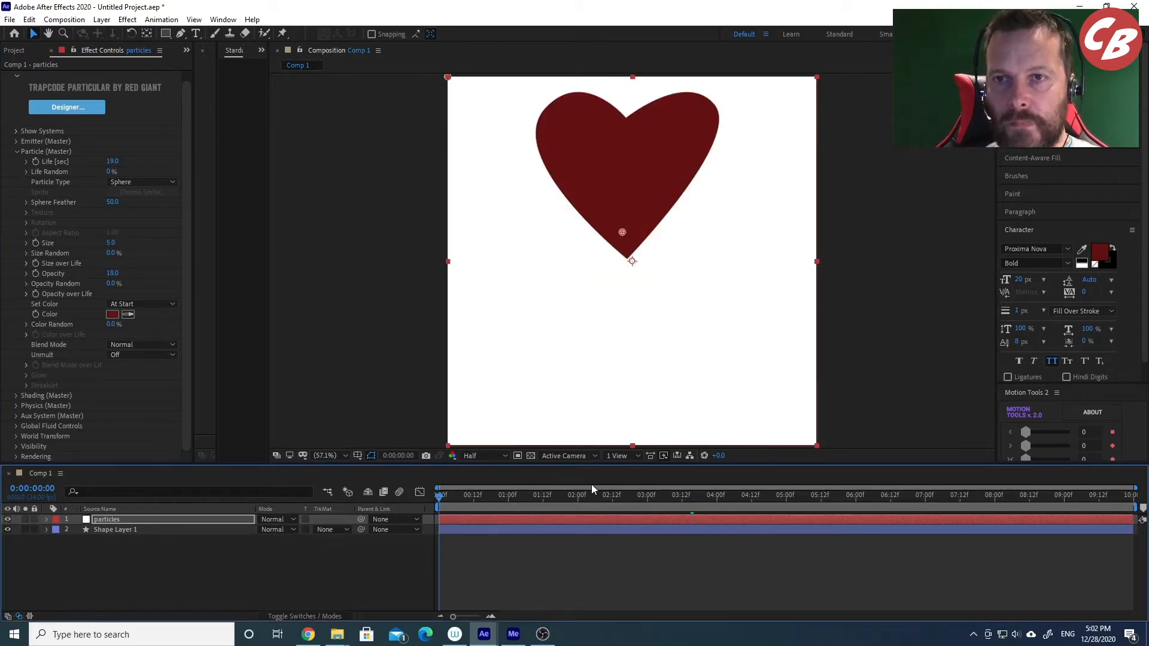
pyautogui.press('space')
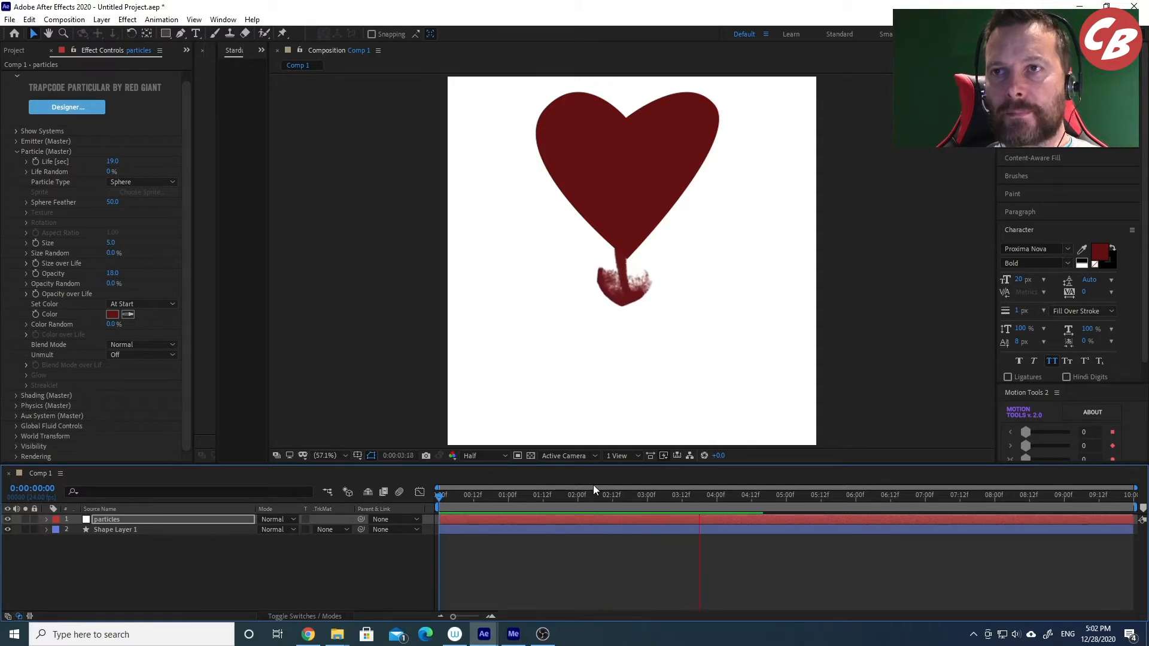
pyautogui.press('space')
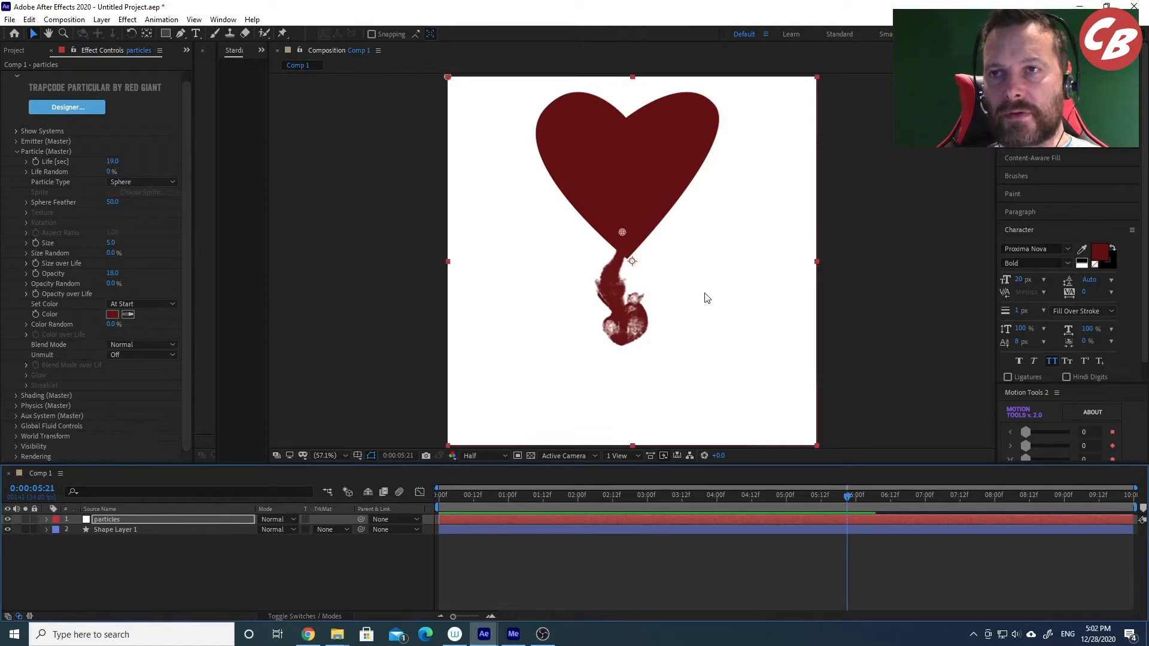
pyautogui.click(611, 272)
pyautogui.moveTo(622, 234); pyautogui.dragTo(626, 240)
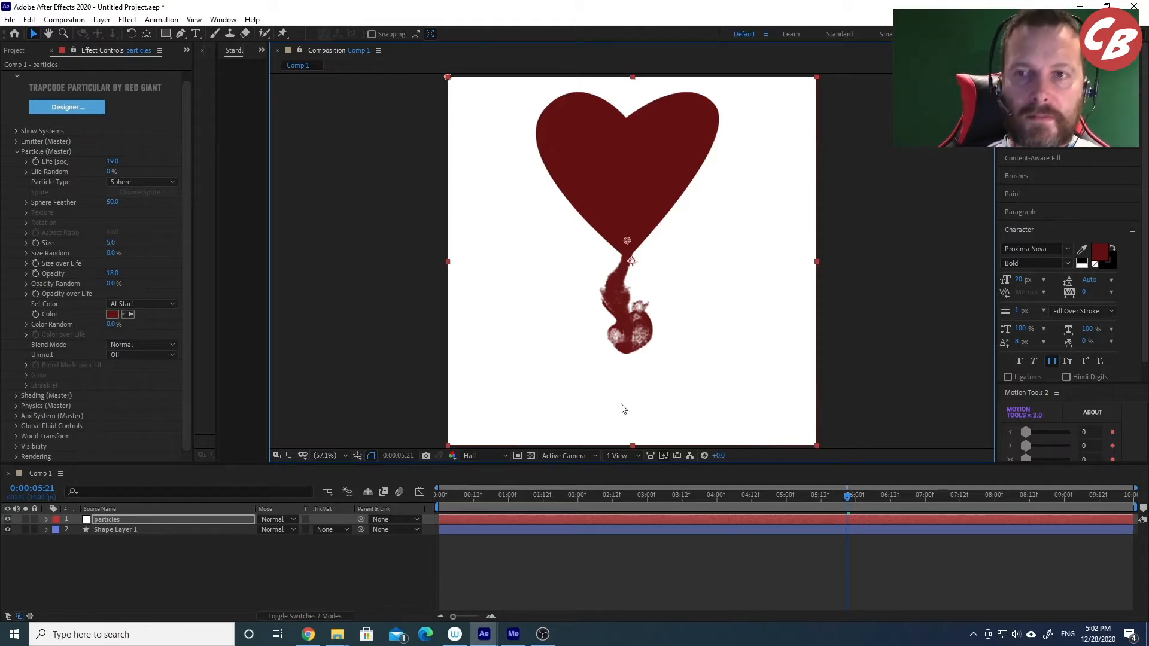
pyautogui.moveTo(477, 494); pyautogui.dragTo(441, 497)
pyautogui.press('space')
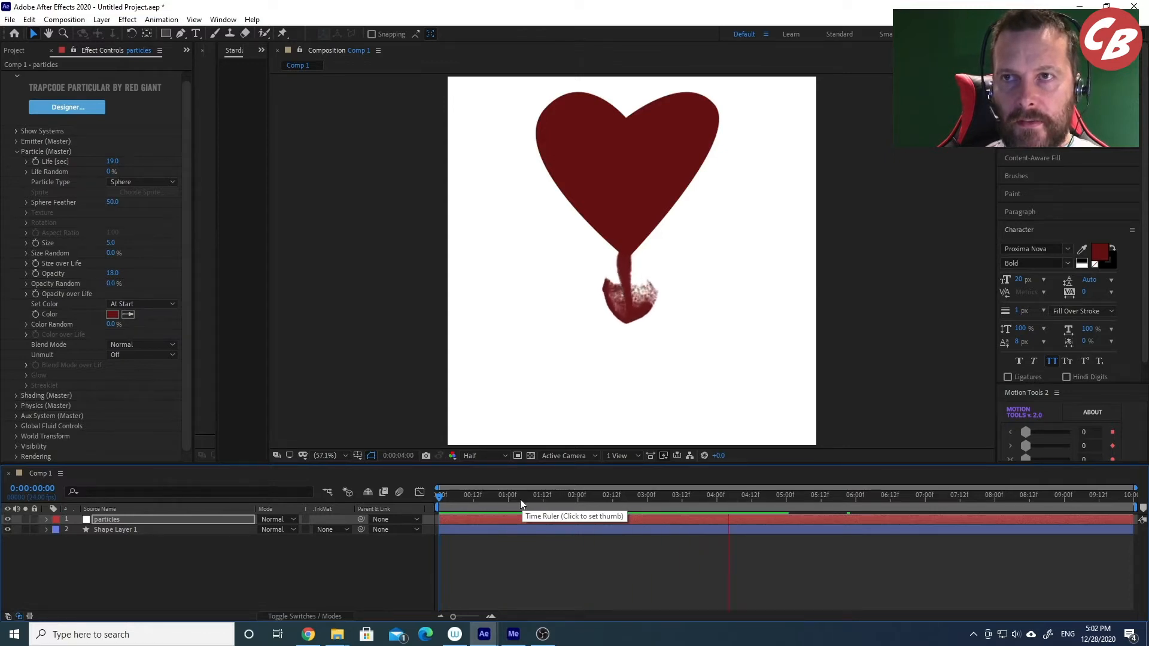
# Cut off the emission by keyframing Particles/sec at 3337 at 0:00:05:01 and at 0 one frame later.
pyautogui.moveTo(659, 495); pyautogui.dragTo(789, 499)
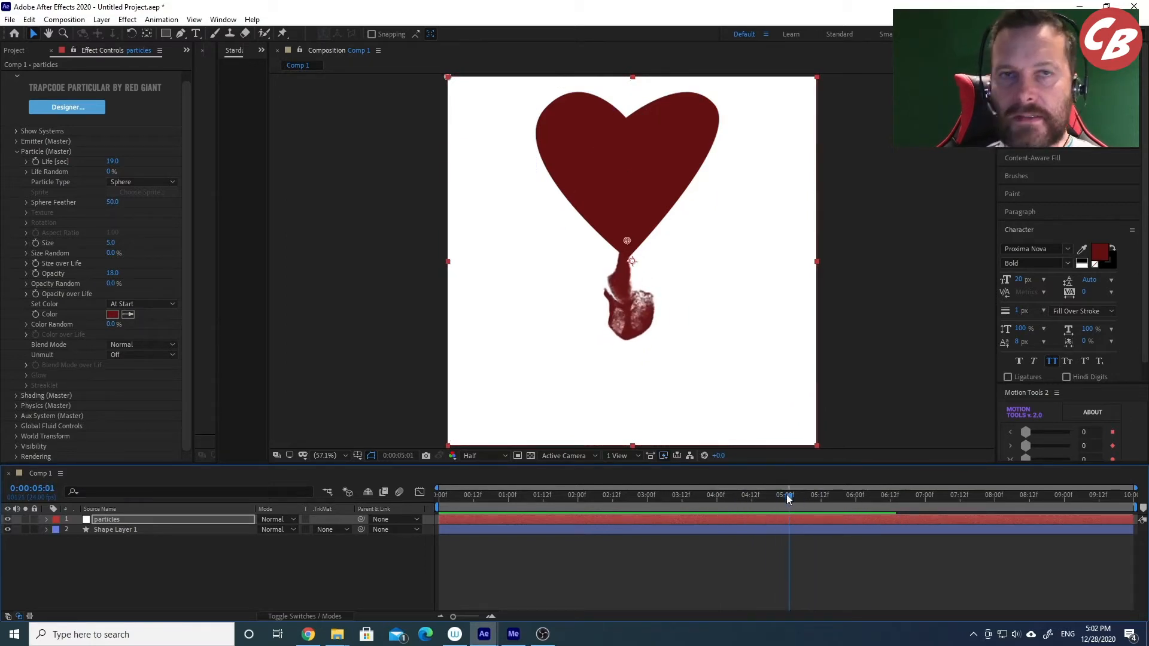
pyautogui.click(16, 141)
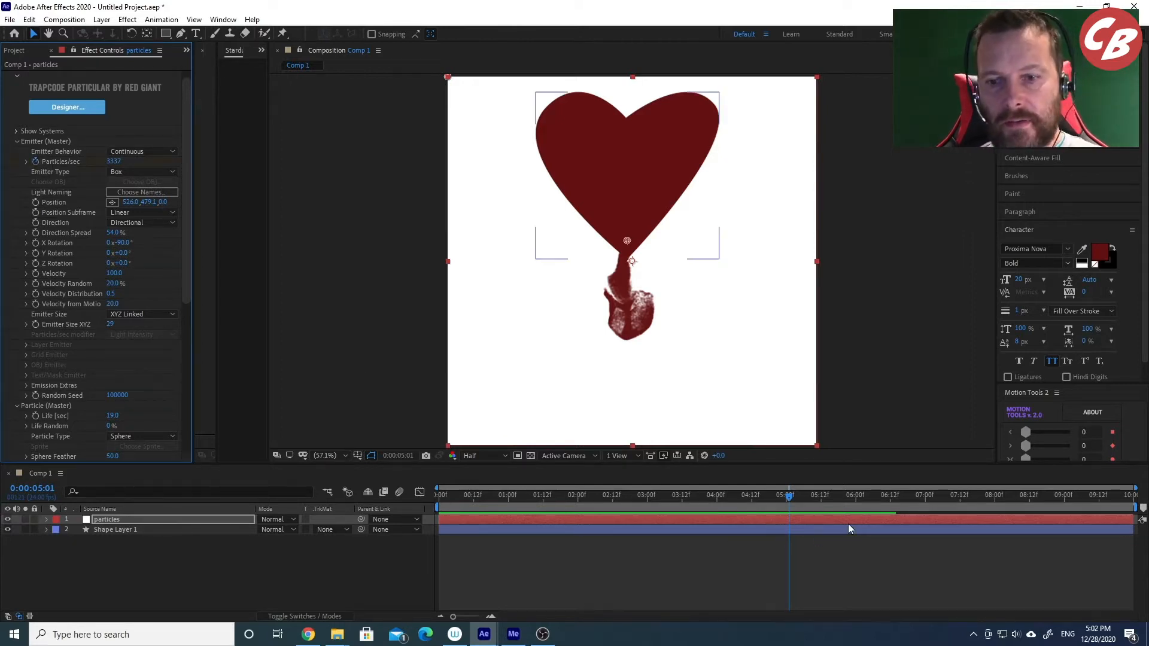
pyautogui.click(795, 519)
pyautogui.press('u')
pyautogui.click(789, 498)
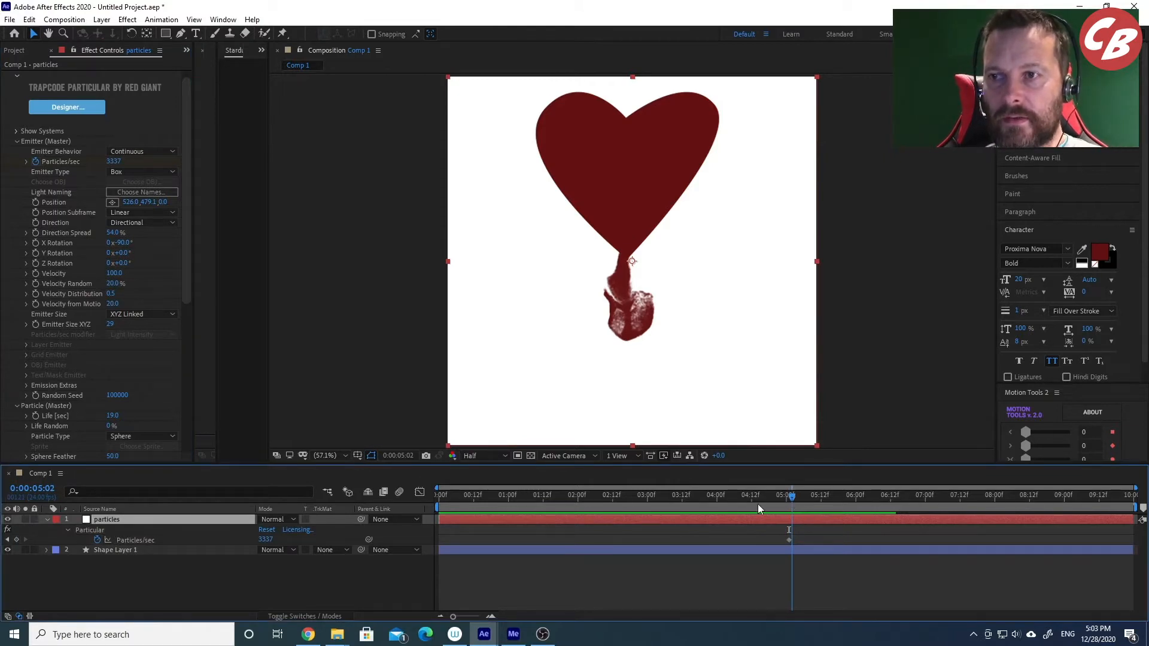
pyautogui.click(115, 162)
pyautogui.write('6')
pyautogui.press('Return')
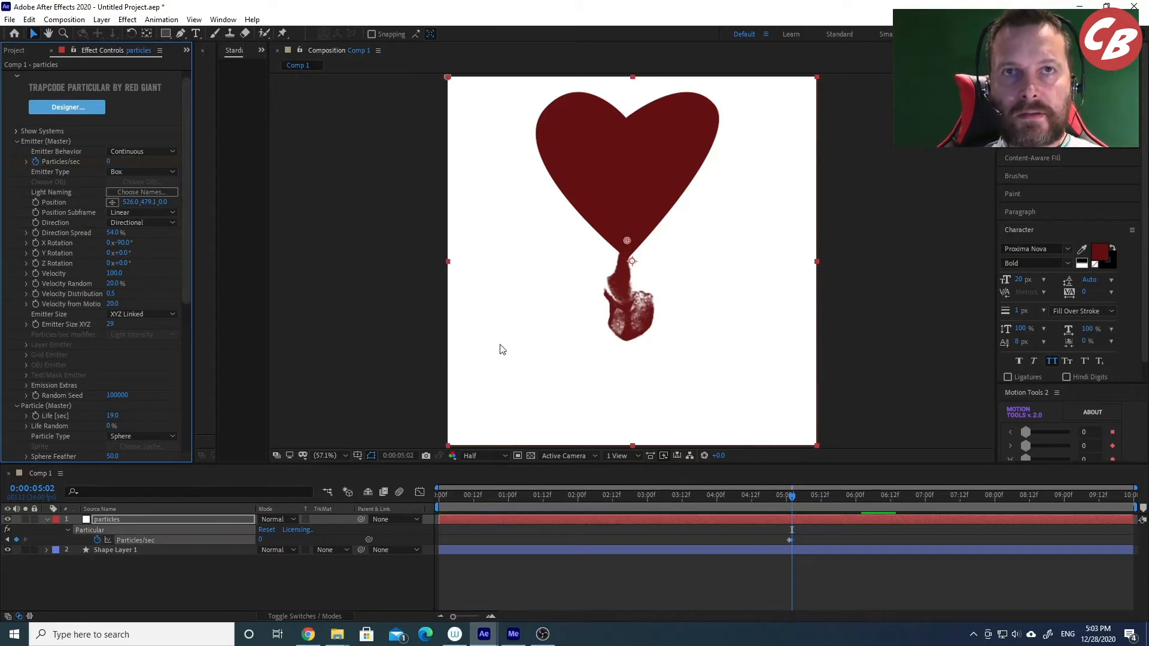
# Preview the emission cut-off from 0:00:04:15, and play the whole animation from the start.
pyautogui.click(785, 495)
pyautogui.click(761, 497)
pyautogui.press('space')
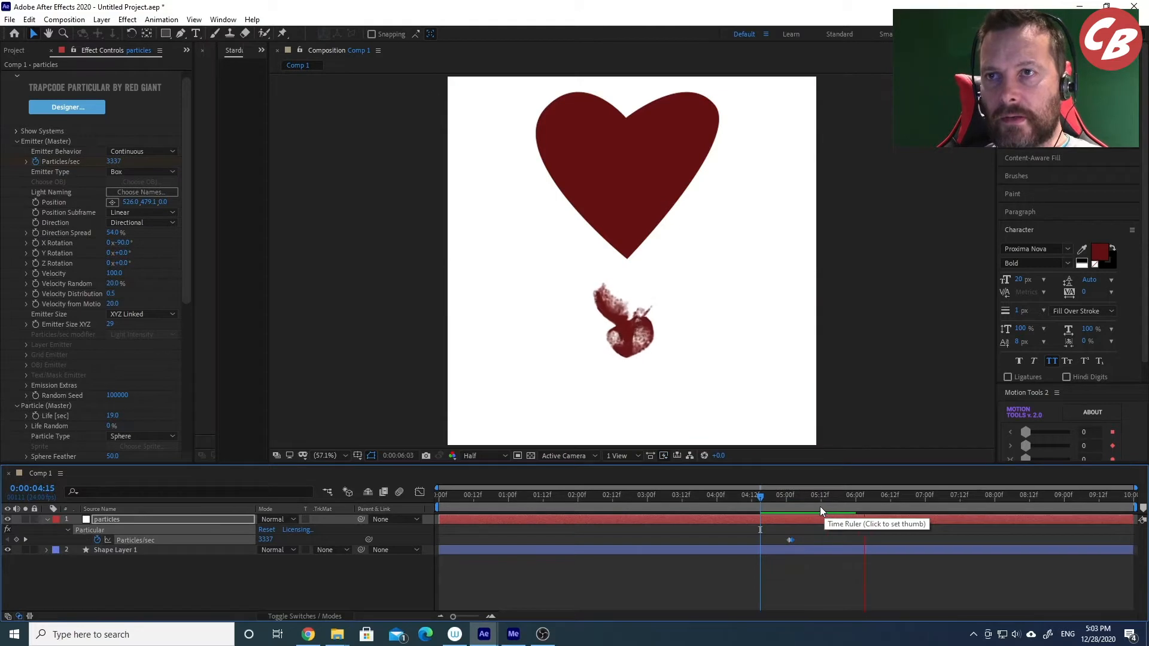
pyautogui.moveTo(781, 496); pyautogui.dragTo(435, 500)
pyautogui.press('space')
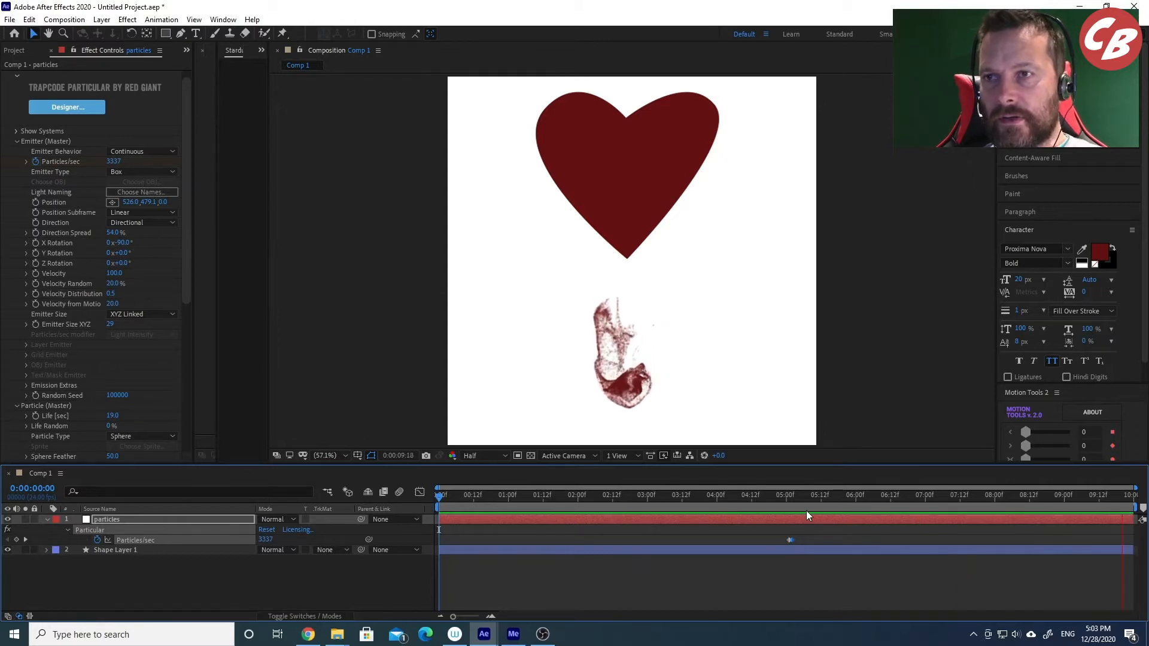
# Set the particle Life to 5 seconds.
pyautogui.click(788, 494)
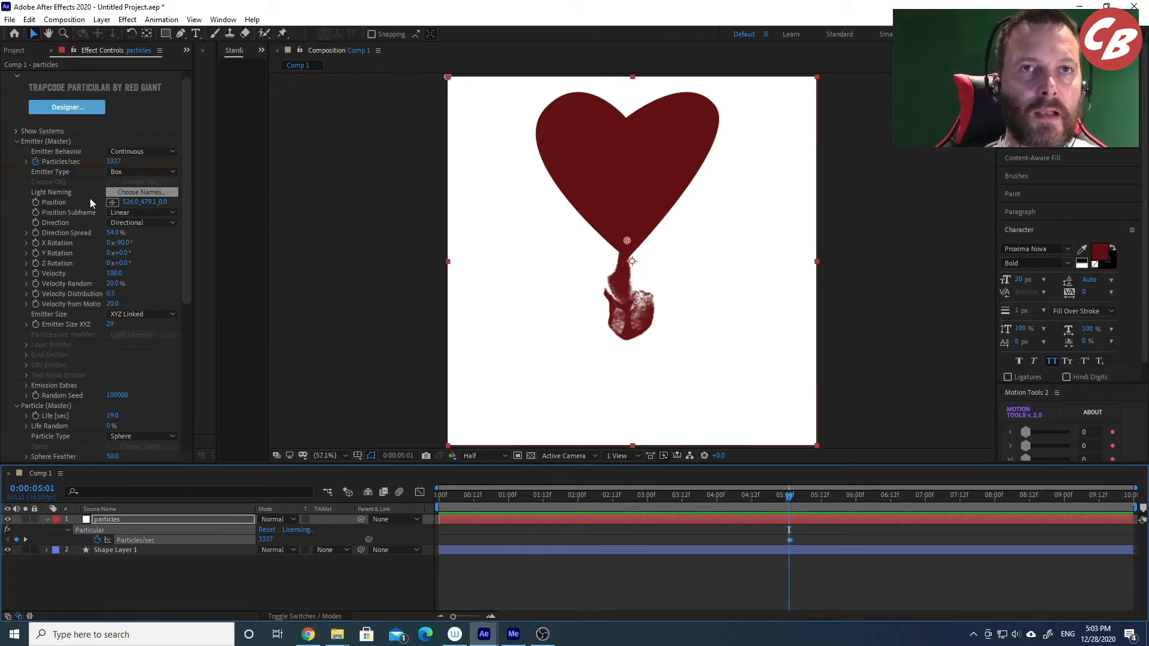
pyautogui.click(16, 141)
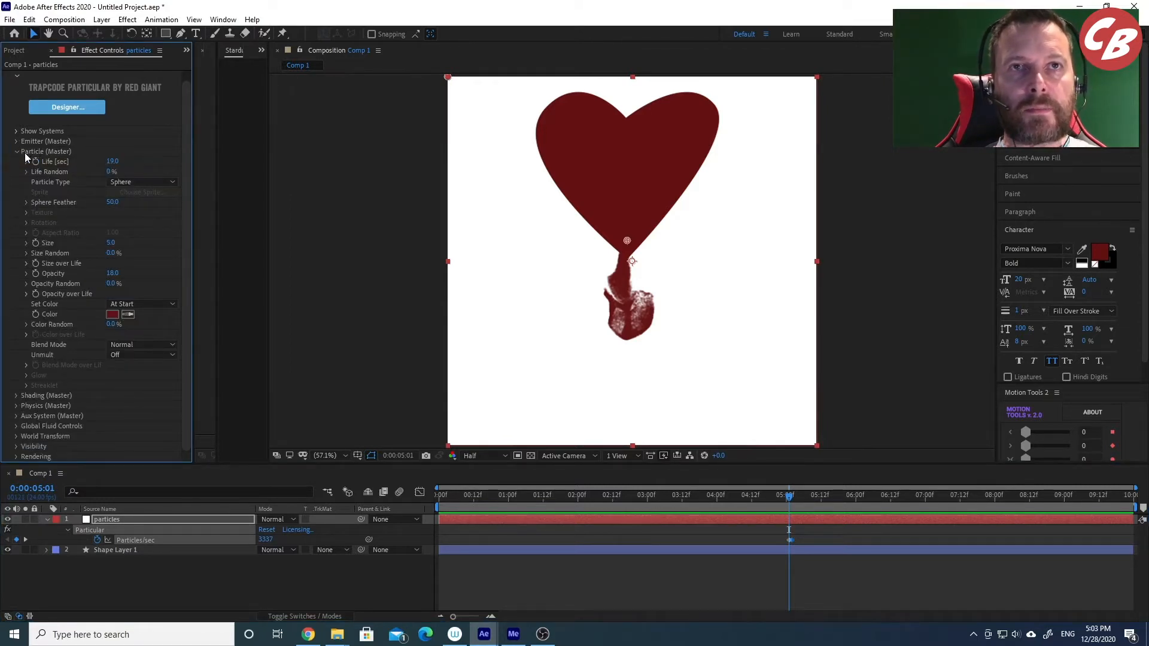
pyautogui.click(113, 161)
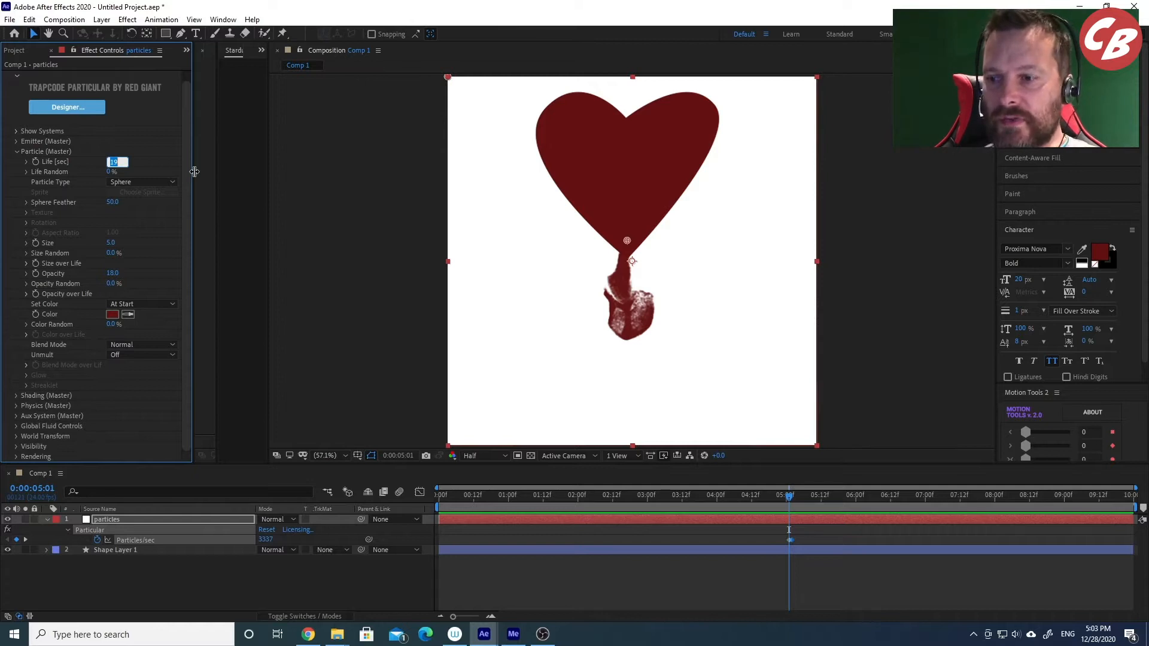
pyautogui.press('Return')
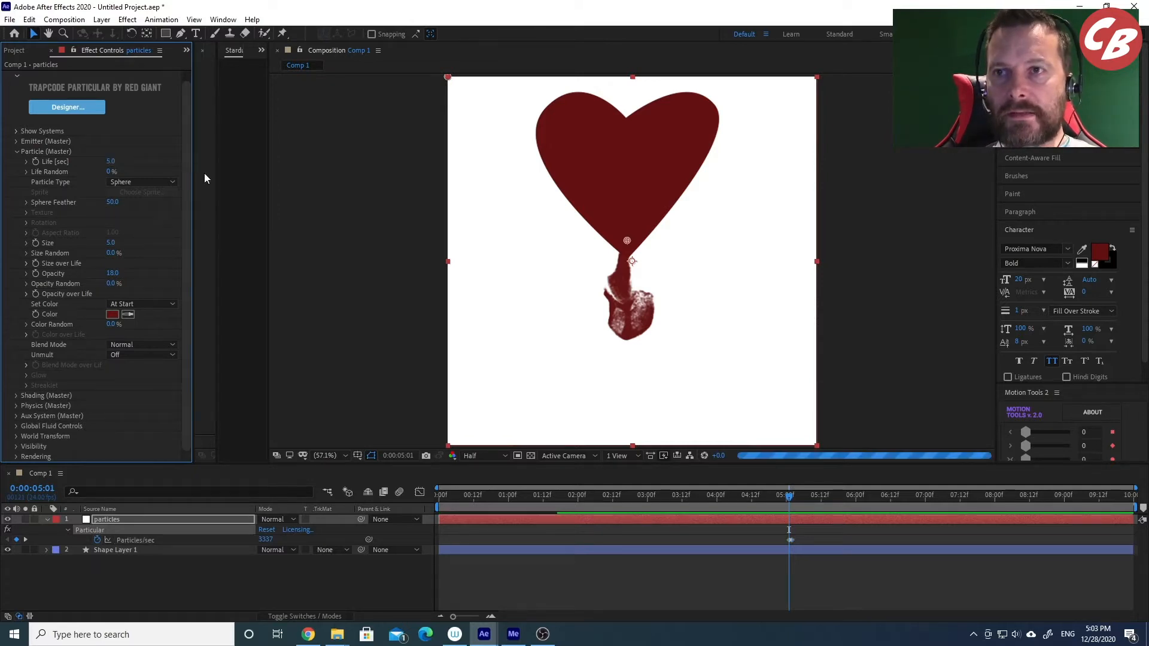
# Play the animation from the start and check how the particles fade out around 0:00:05:23.
pyautogui.moveTo(755, 496); pyautogui.dragTo(442, 496)
pyautogui.press('space')
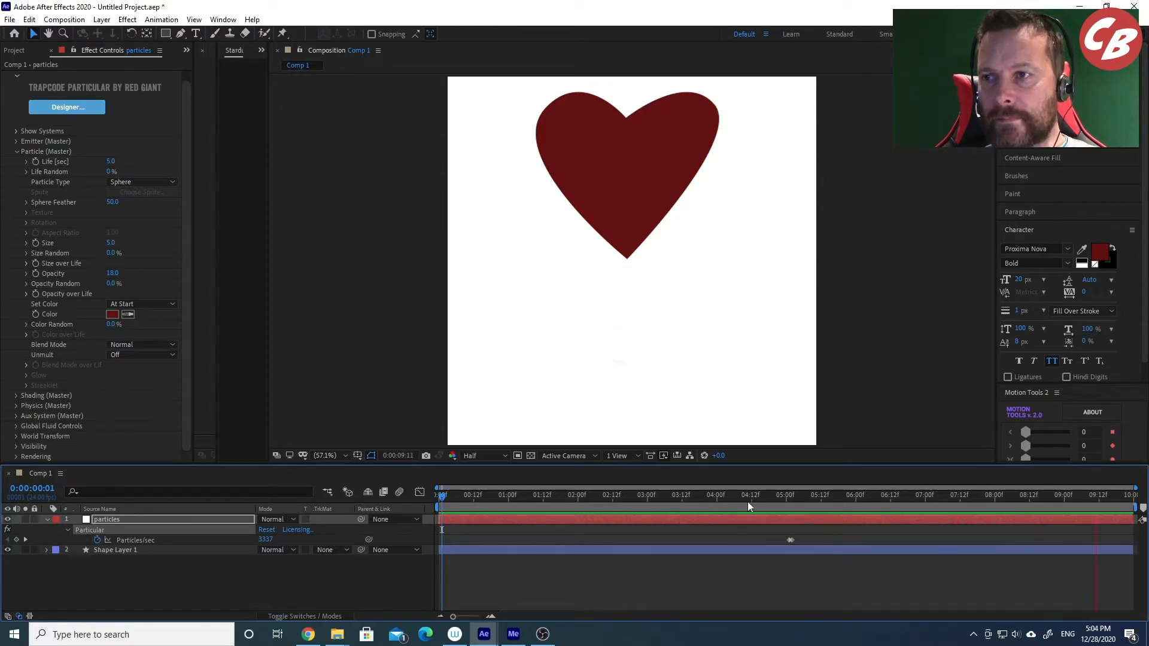
pyautogui.moveTo(792, 497); pyautogui.dragTo(853, 496)
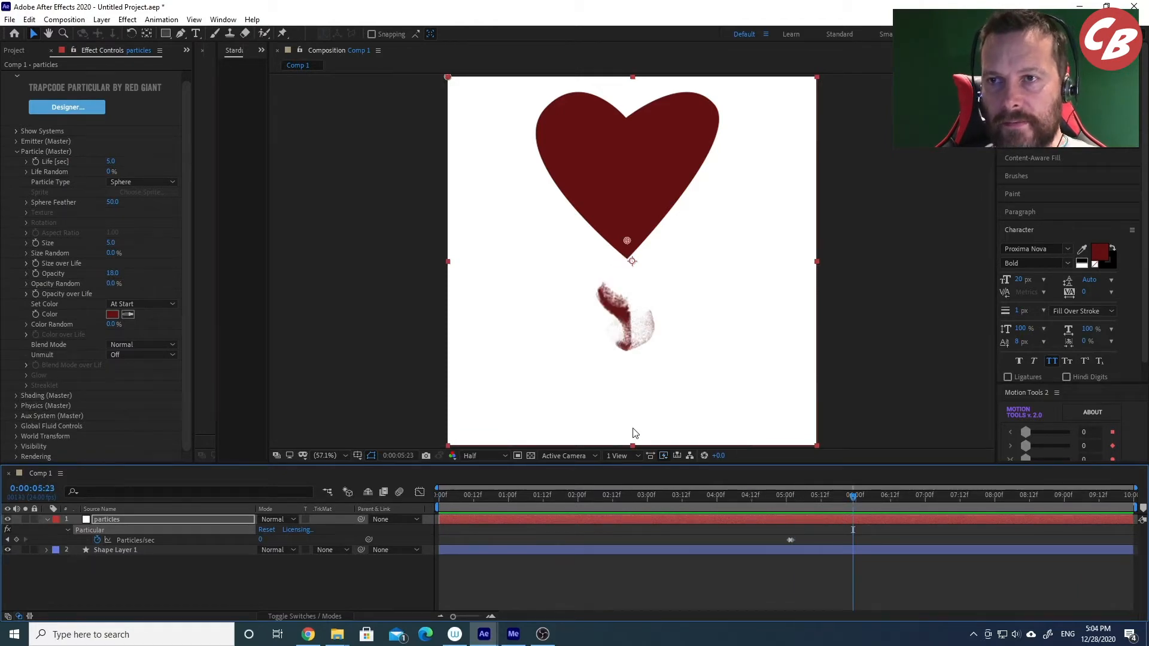
# Set the particles' fluid Buoyancy to -2 in the Physics settings, with the playhead at 0:00:05:01.
pyautogui.click(790, 496)
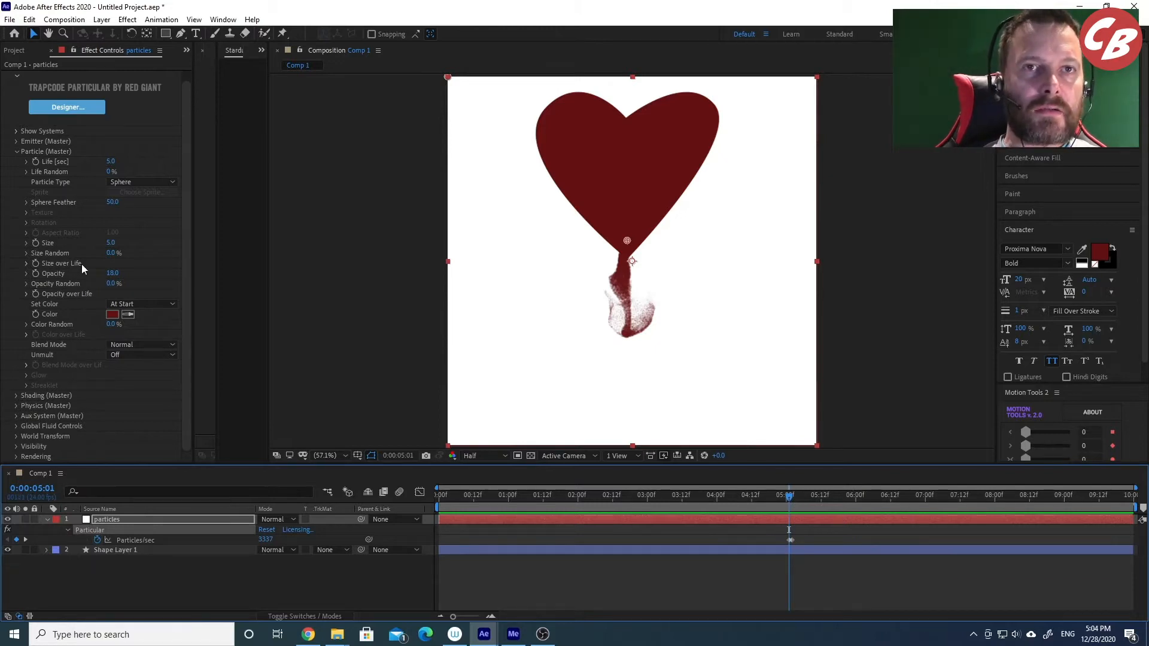
pyautogui.click(16, 406)
pyautogui.scroll(-1, 17, 398)
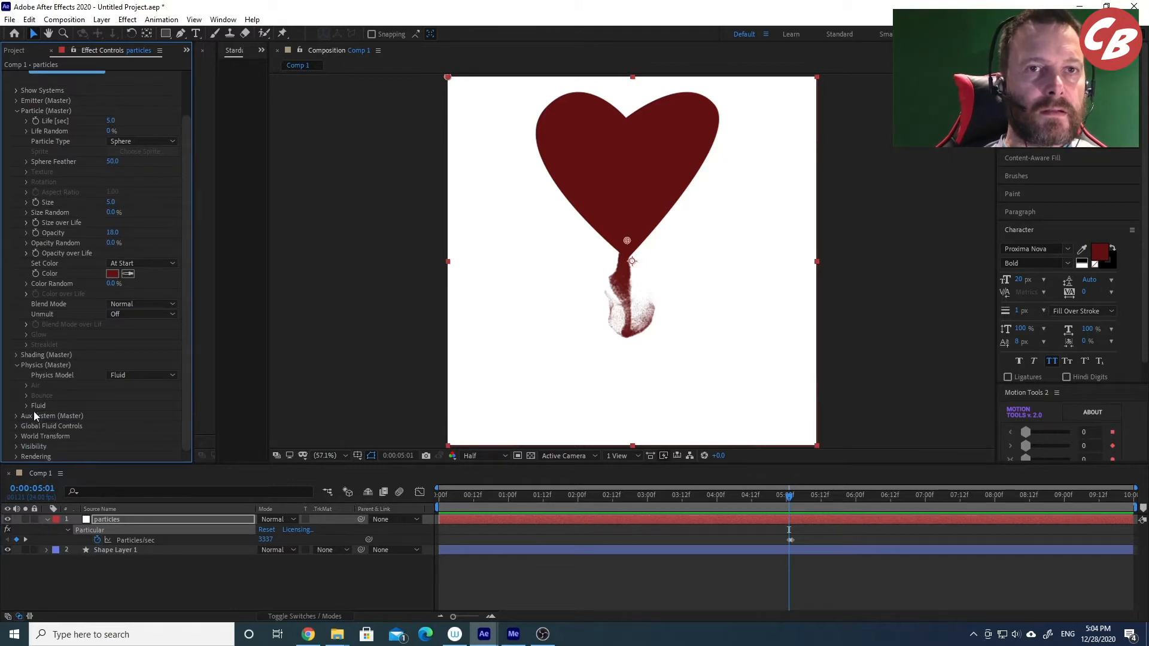
pyautogui.click(25, 407)
pyautogui.scroll(-5, 54, 395)
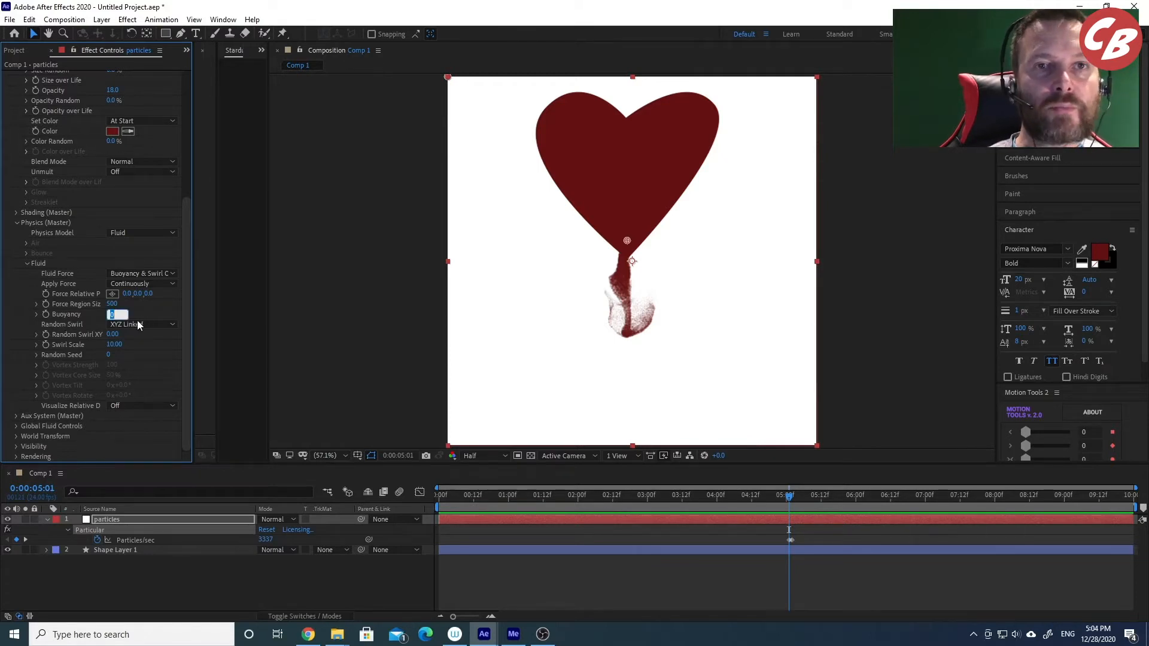
pyautogui.click(122, 315)
pyautogui.moveTo(124, 314); pyautogui.dragTo(91, 315)
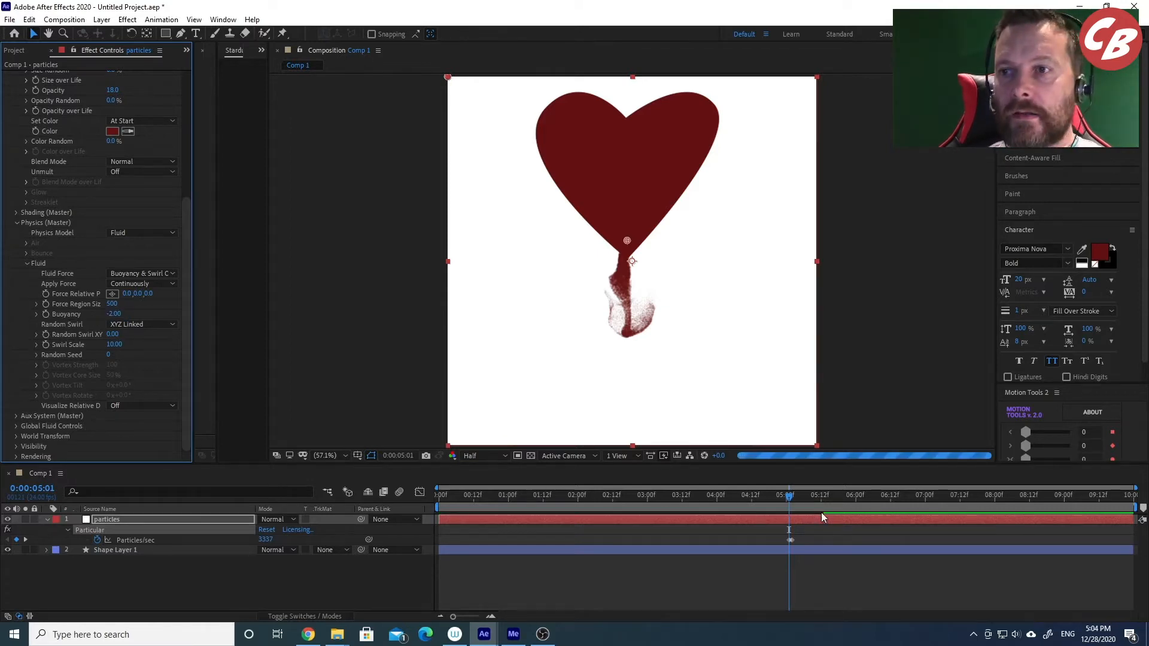
# Play the animation from the start to check the falling fluid, and scrub back to 0:00:02:09.
pyautogui.moveTo(635, 496); pyautogui.dragTo(452, 486)
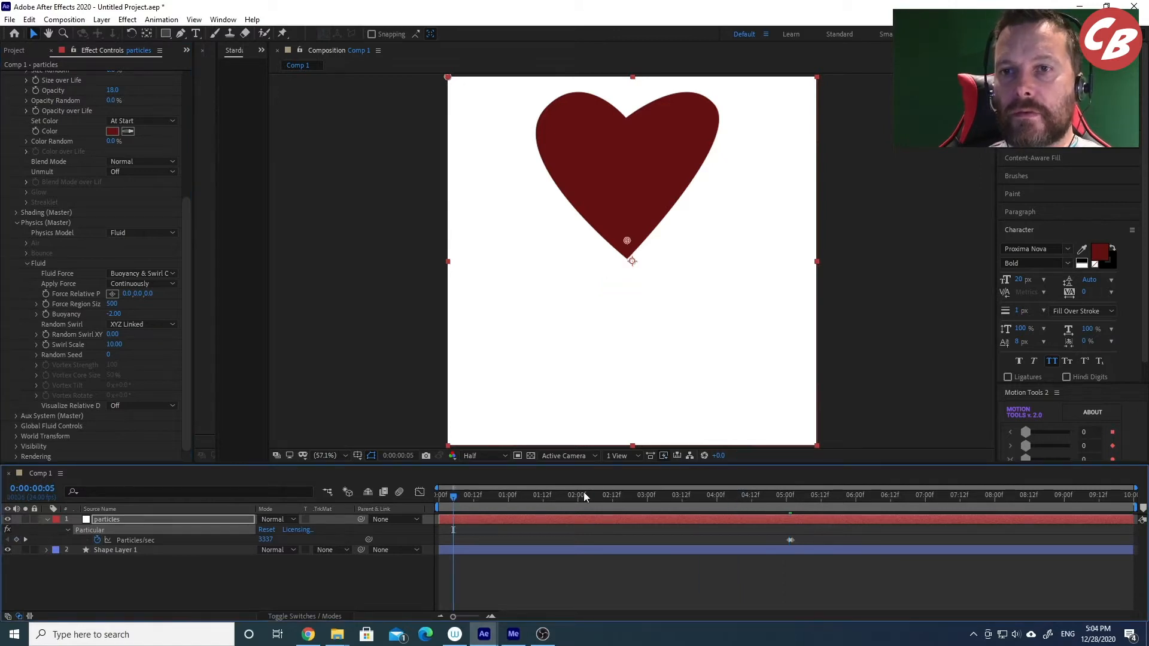
pyautogui.press('space')
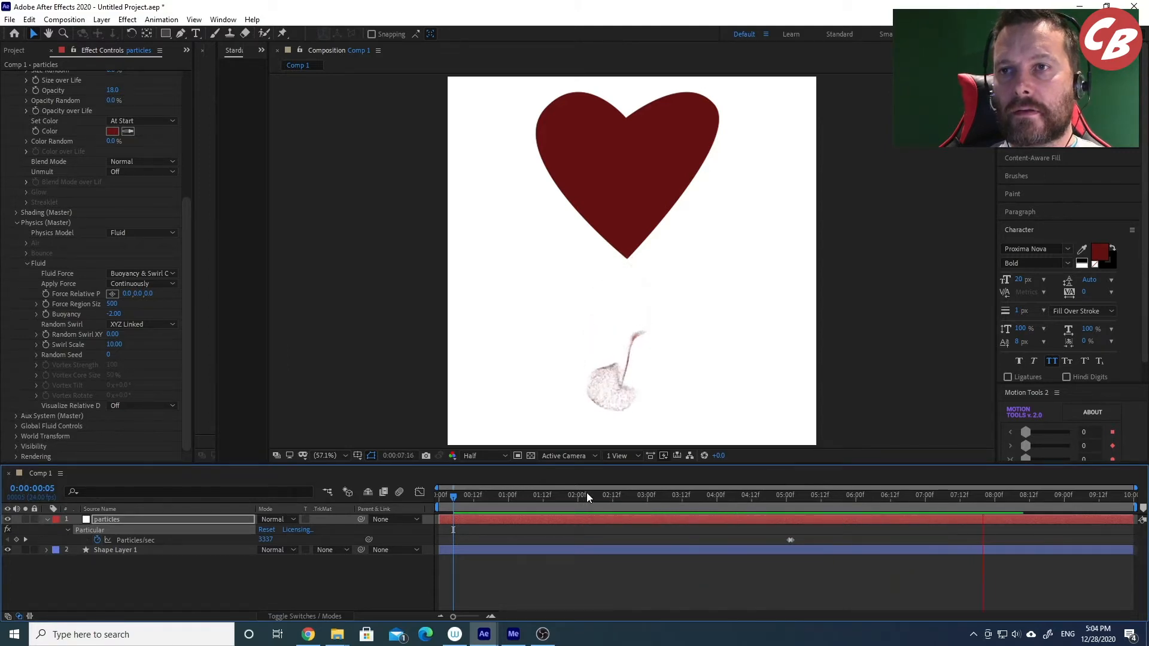
pyautogui.moveTo(456, 497); pyautogui.dragTo(439, 497)
pyautogui.press('space')
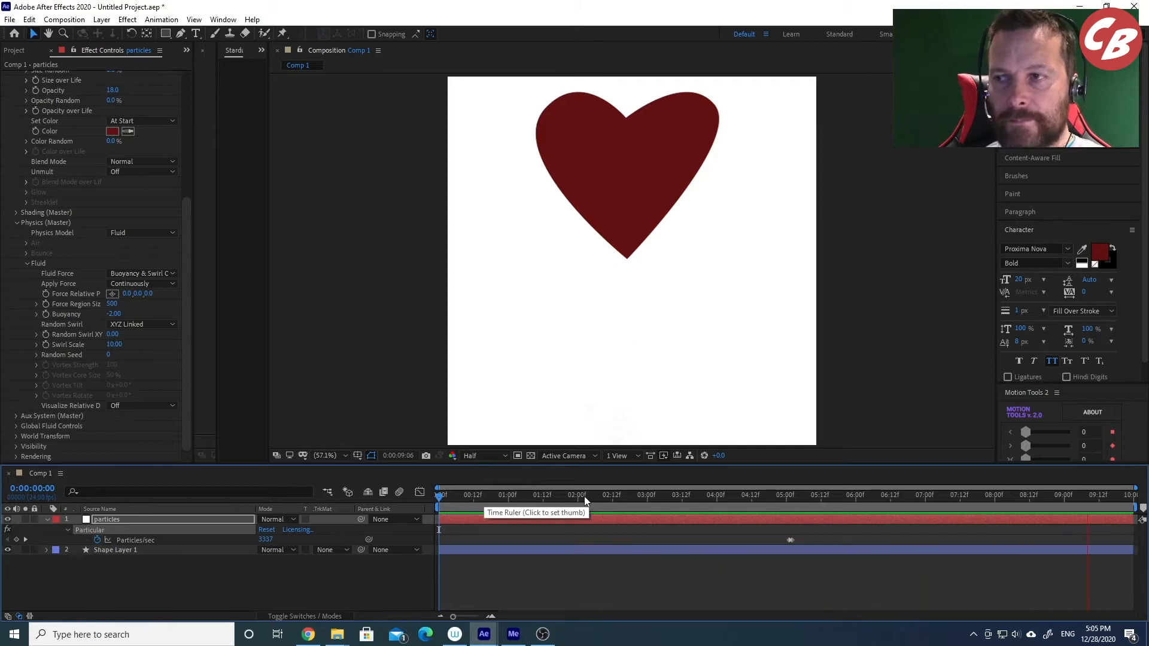
pyautogui.moveTo(1072, 495); pyautogui.dragTo(605, 499)
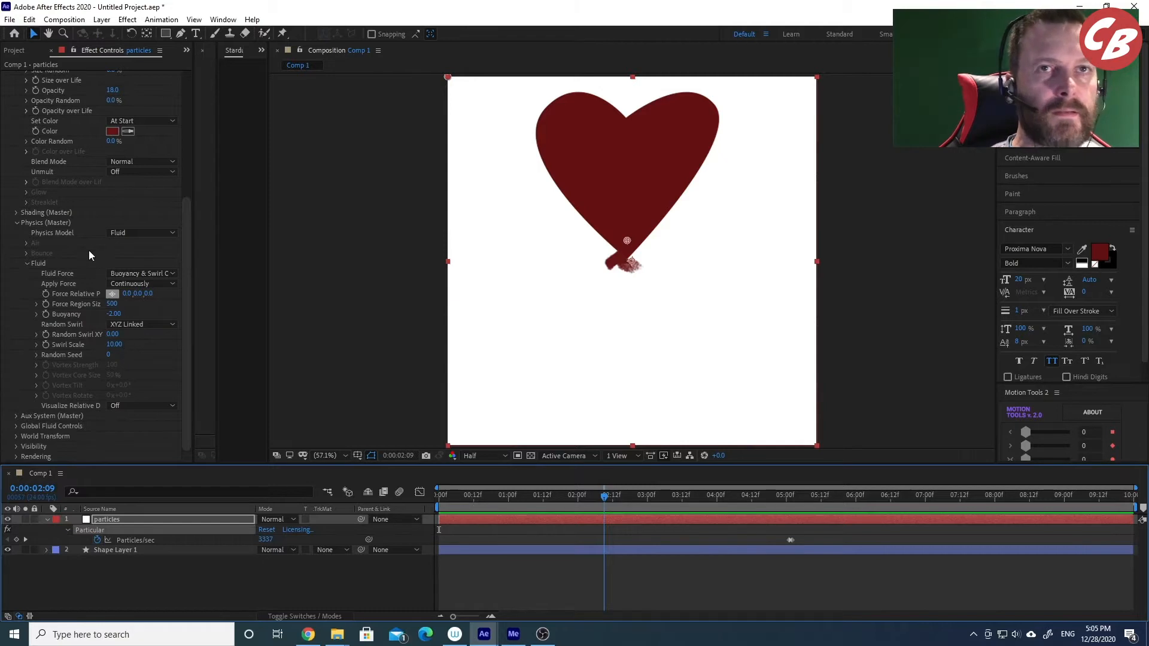
# Set the emitter's Direction Spread to 20%.
pyautogui.scroll(4, 55, 257)
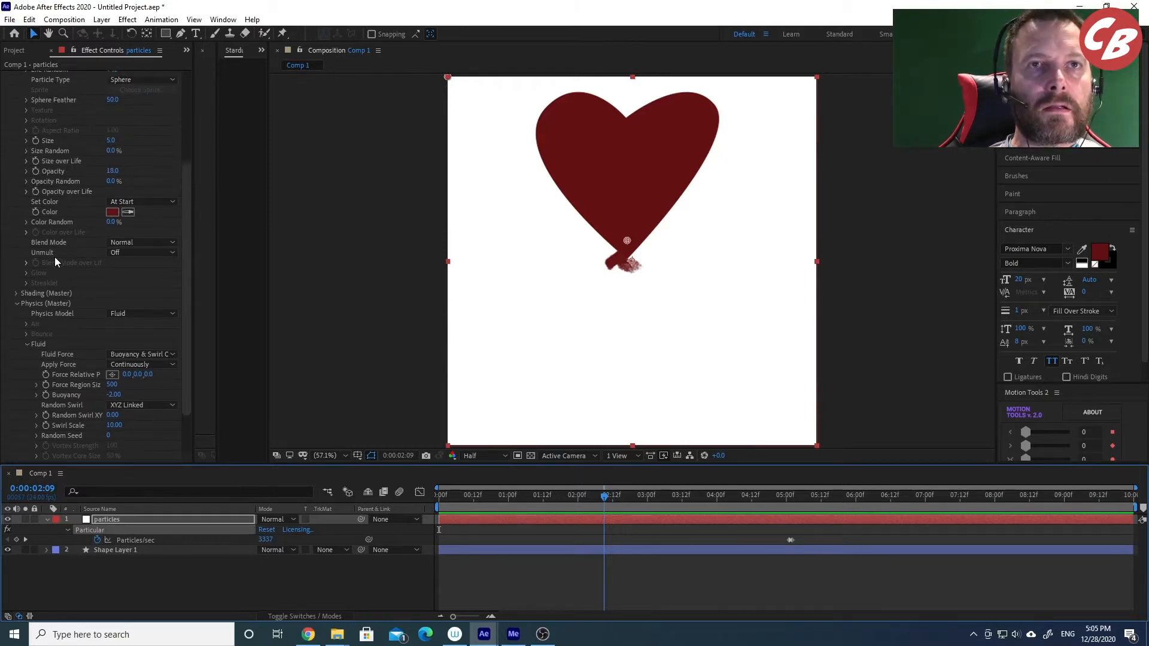
pyautogui.scroll(3, 55, 257)
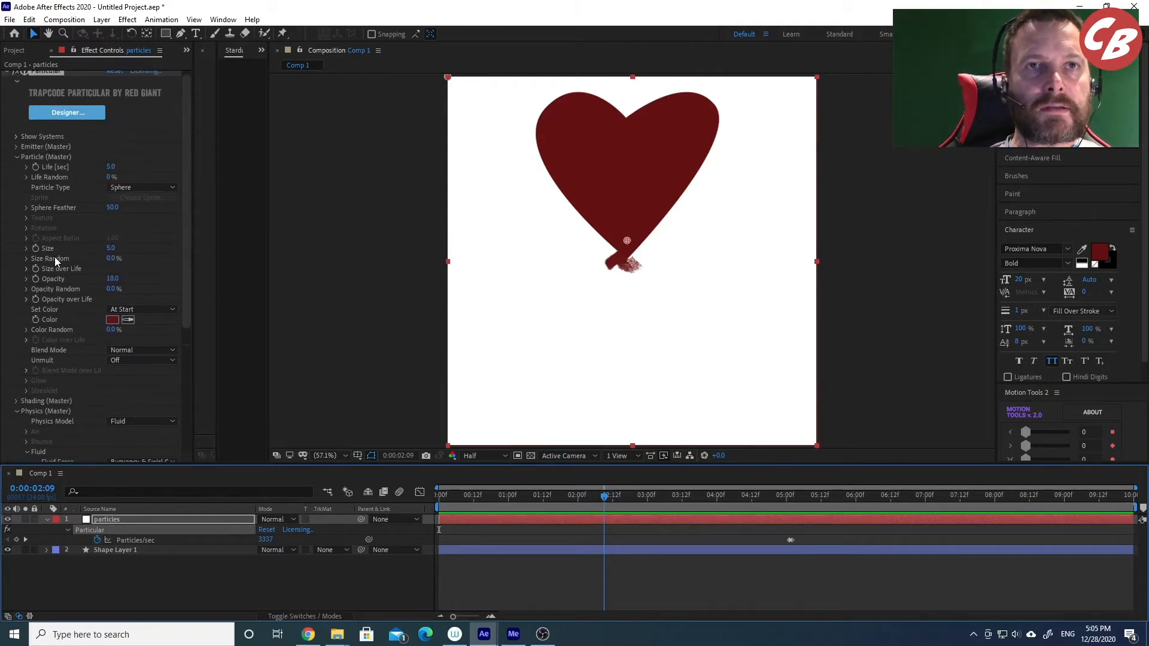
pyautogui.click(17, 147)
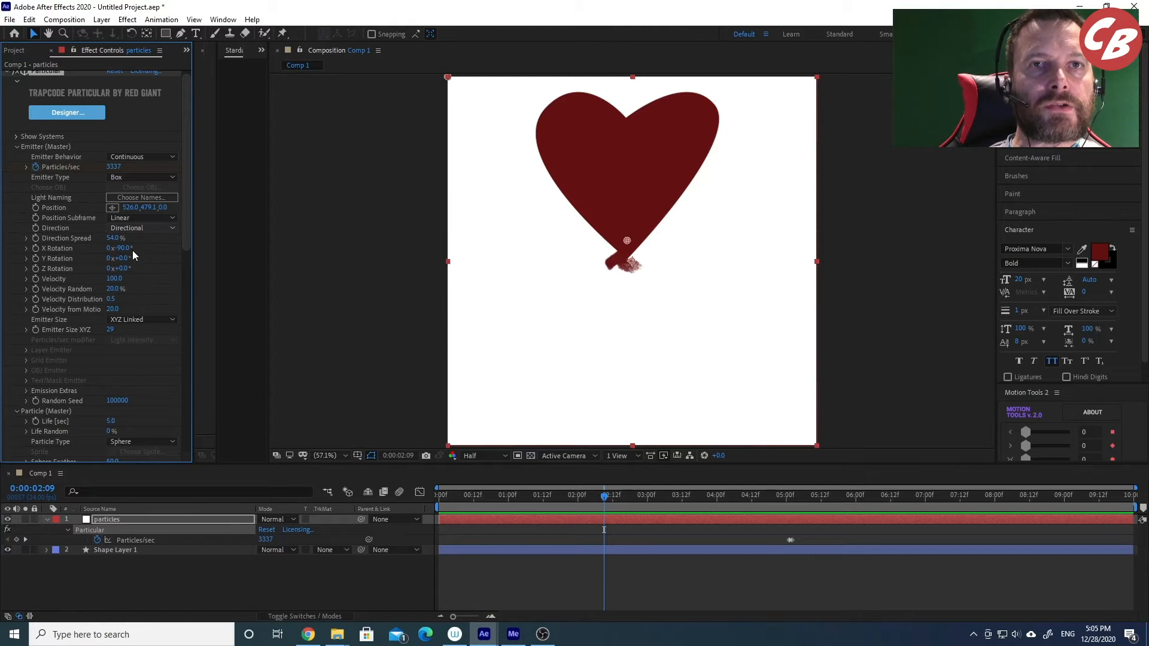
pyautogui.click(116, 239)
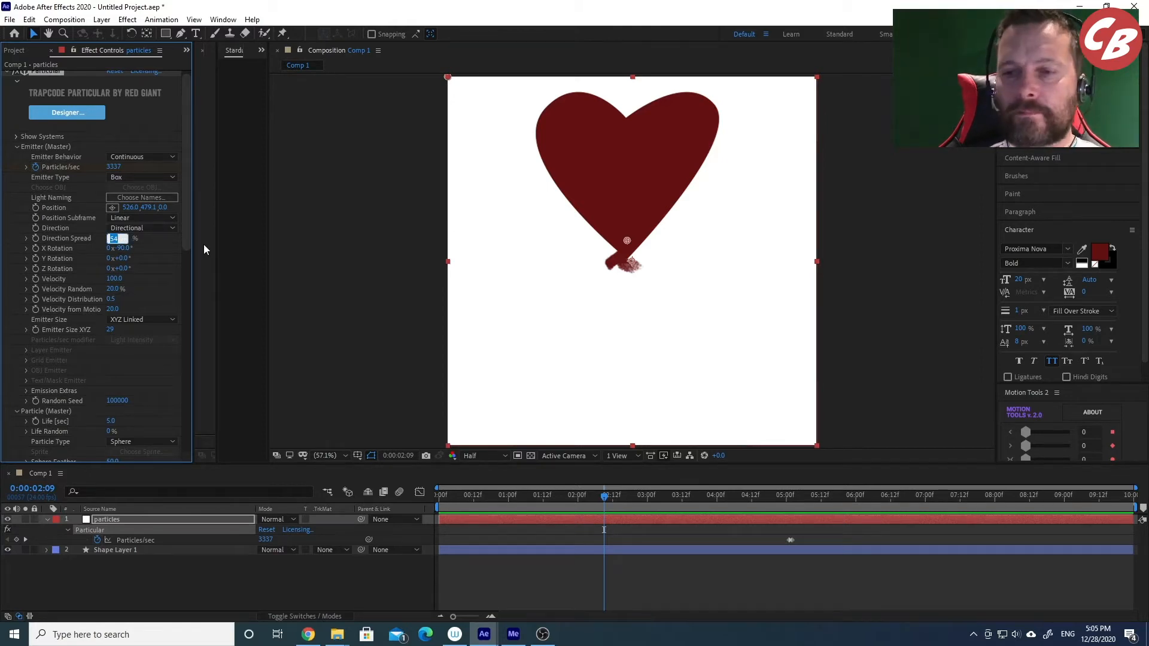
pyautogui.write('20')
pyautogui.press('Return')
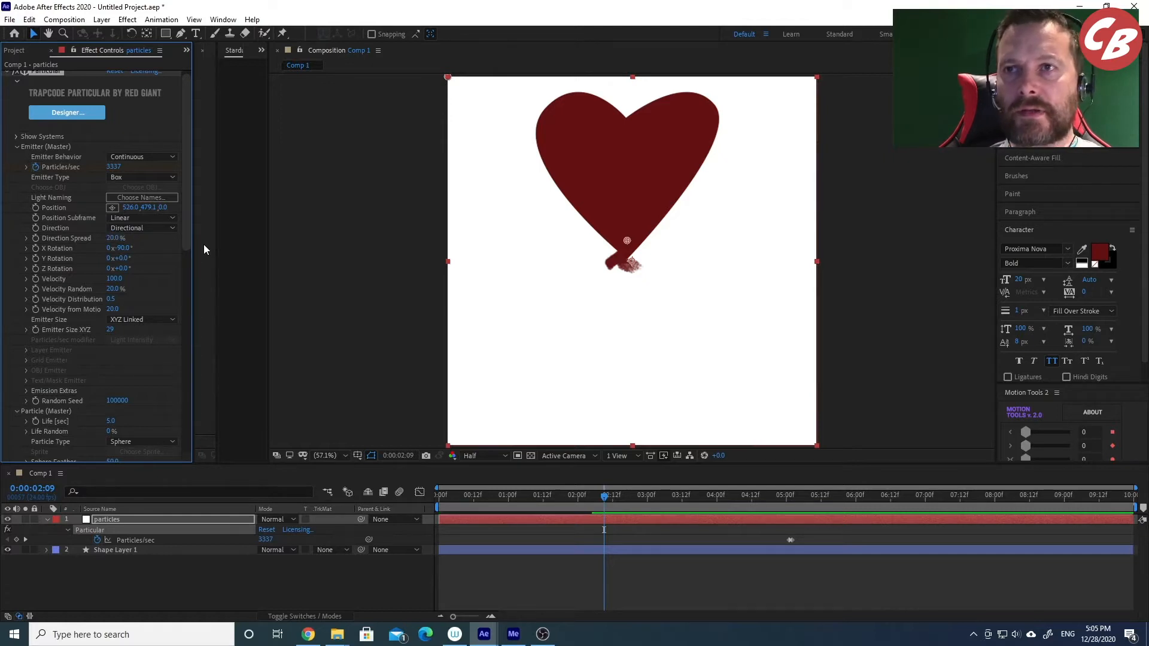
# Play the narrower particle stream from the start, and scrub through it to 0:00:05:02.
pyautogui.moveTo(468, 498); pyautogui.dragTo(426, 508)
pyautogui.press('space')
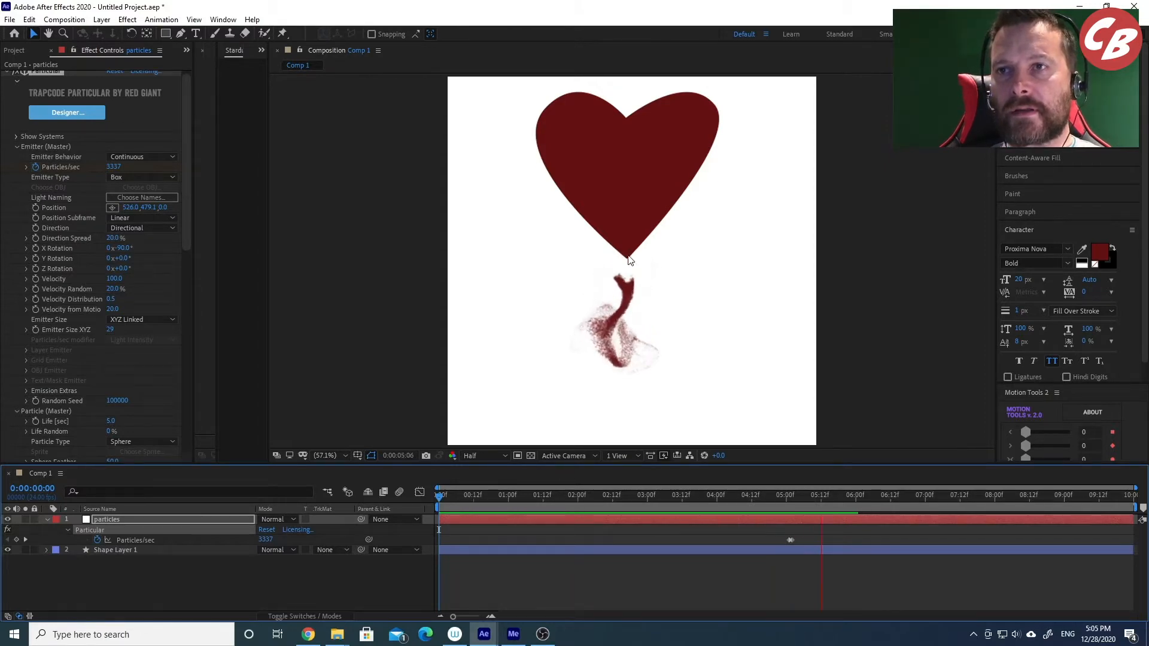
pyautogui.press('space')
pyautogui.press('space')
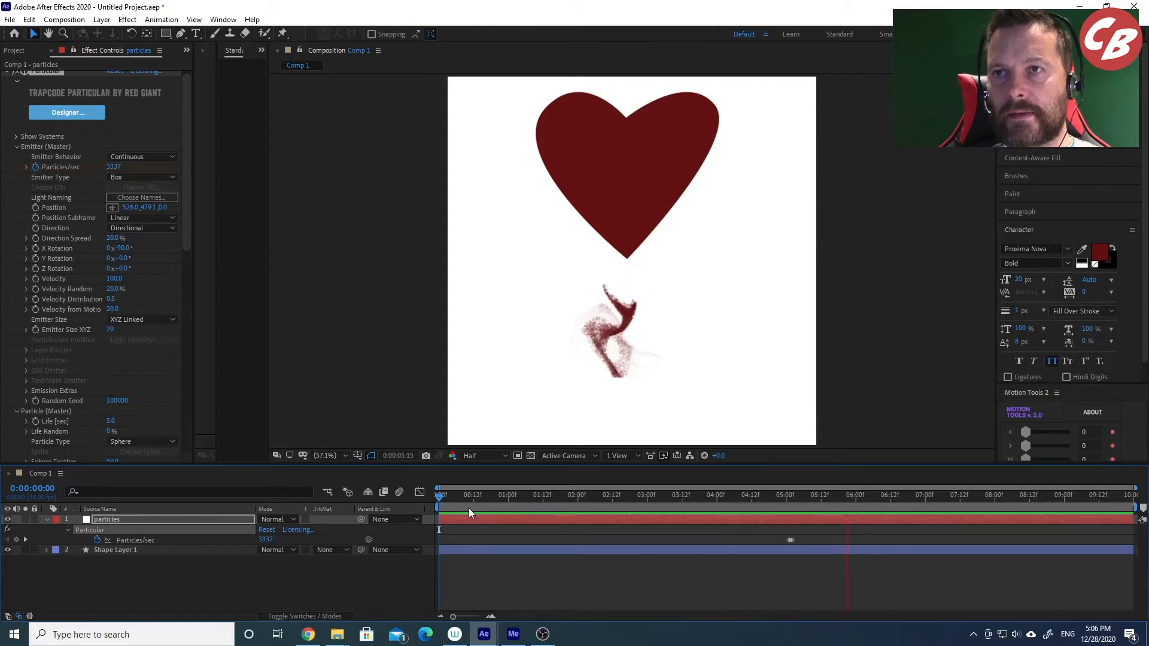
pyautogui.click(500, 496)
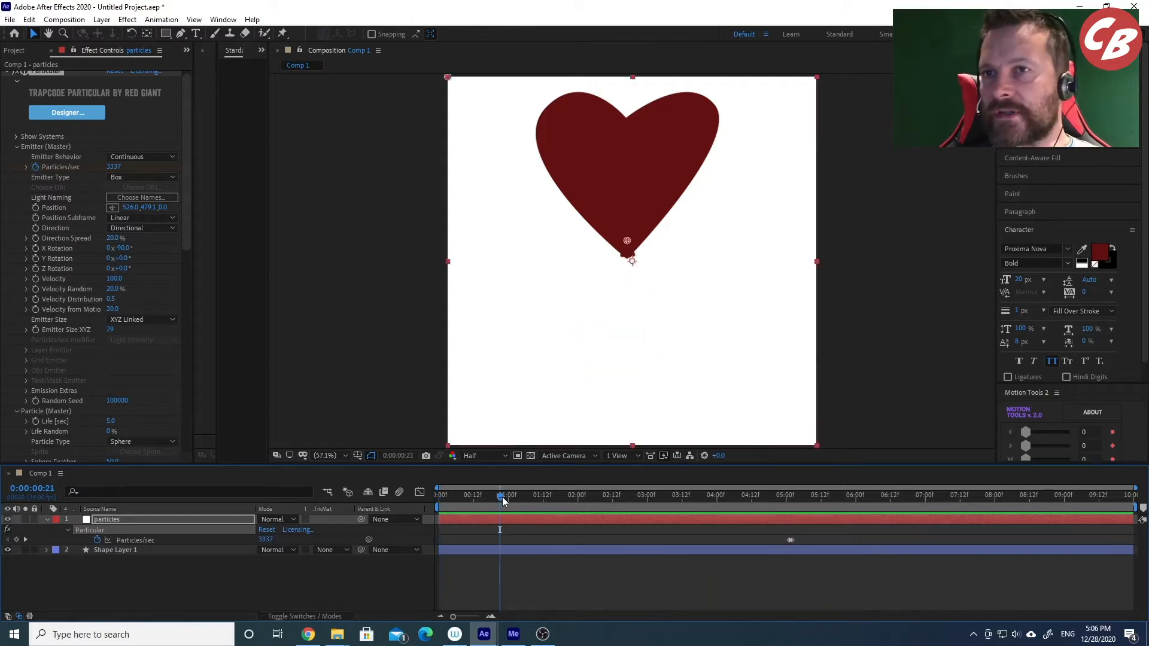
pyautogui.moveTo(506, 501); pyautogui.dragTo(791, 509)
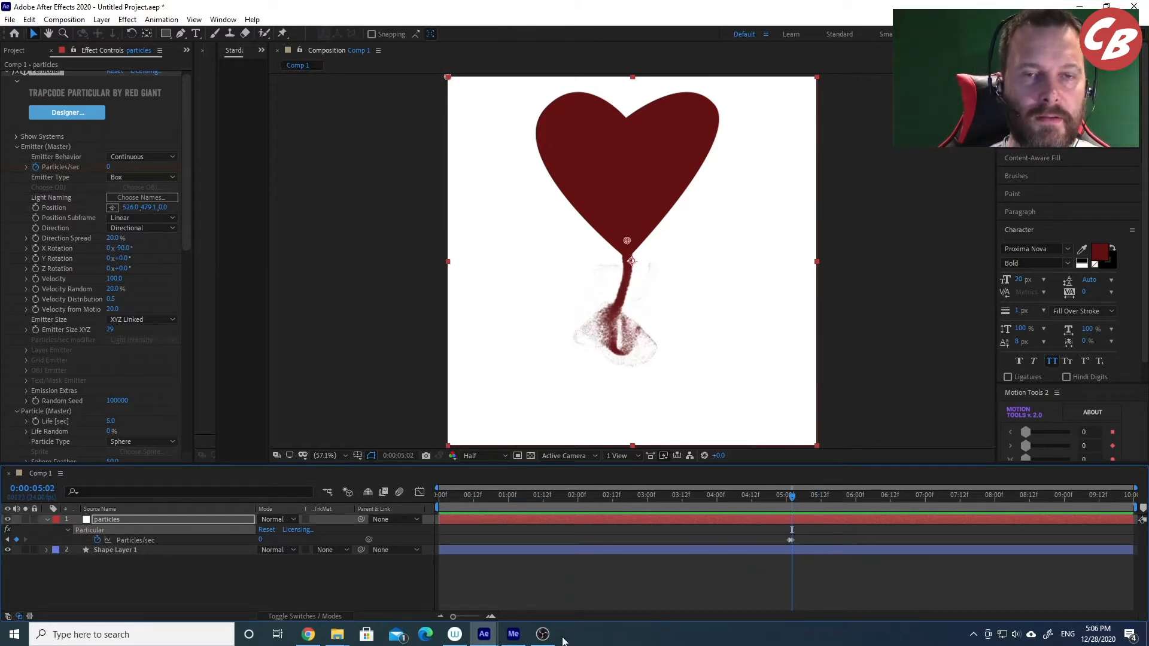
# Rename the heart's shape layer as "heart".
pyautogui.click(98, 551)
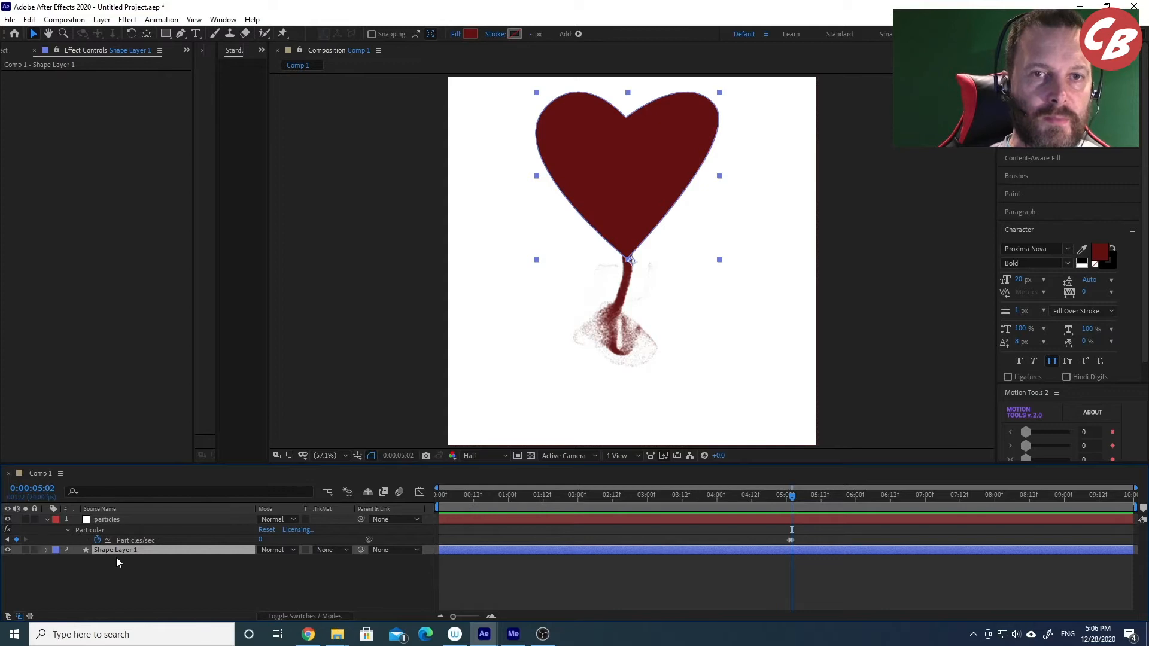
pyautogui.press('Return')
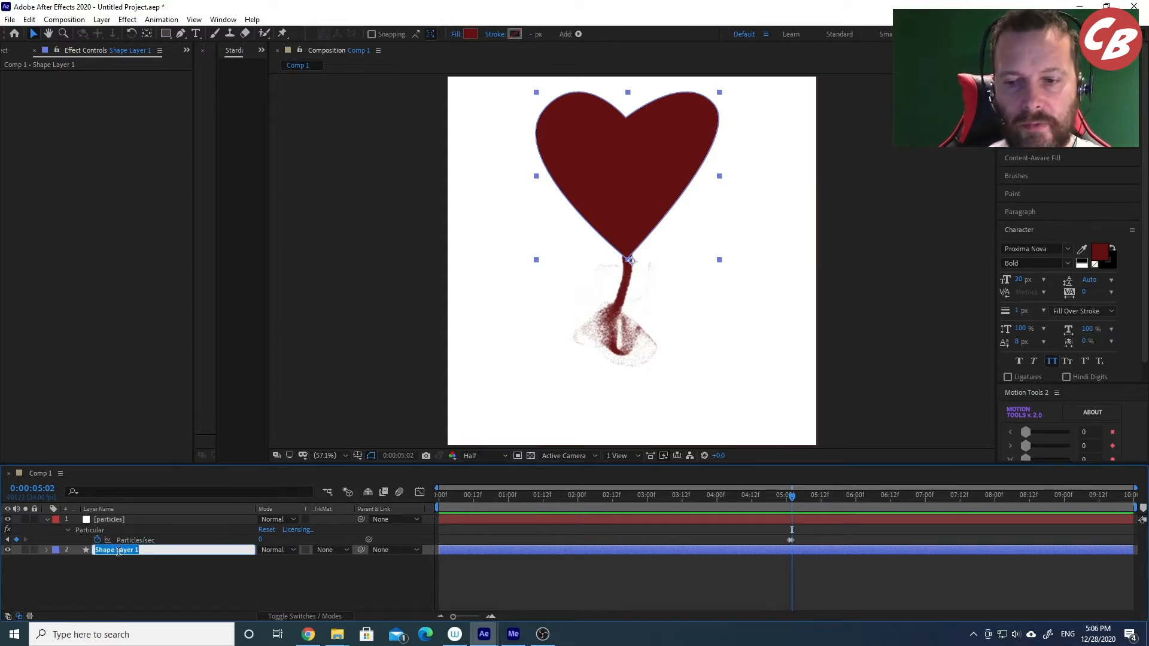
pyautogui.click(118, 580)
pyautogui.click(114, 550)
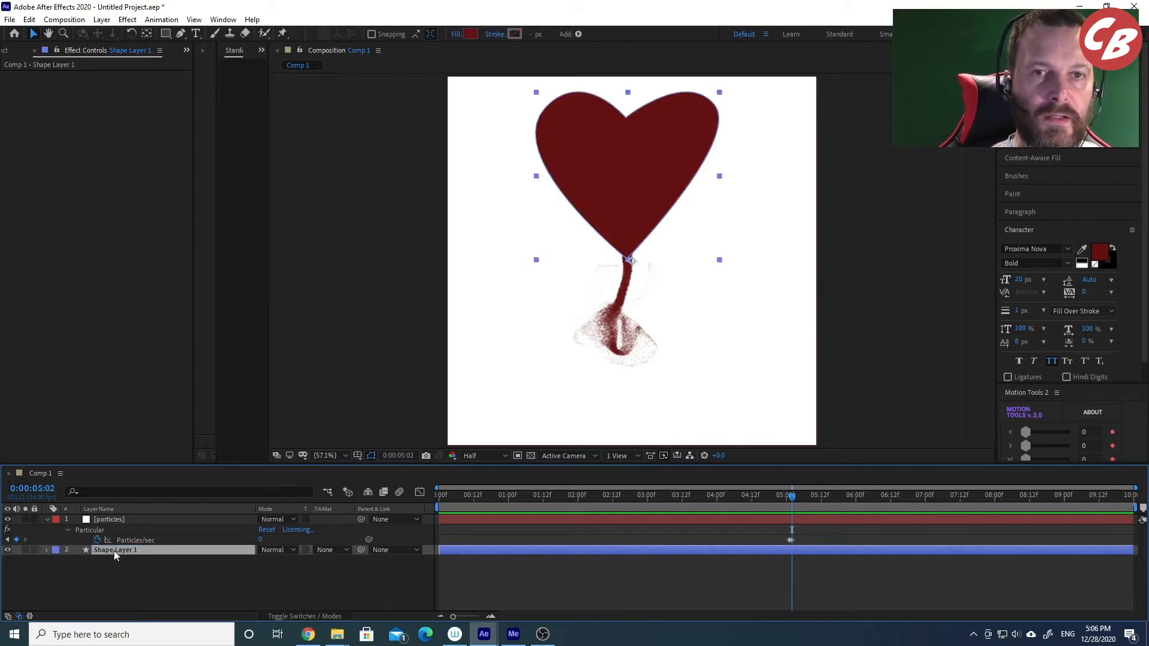
pyautogui.press('Return')
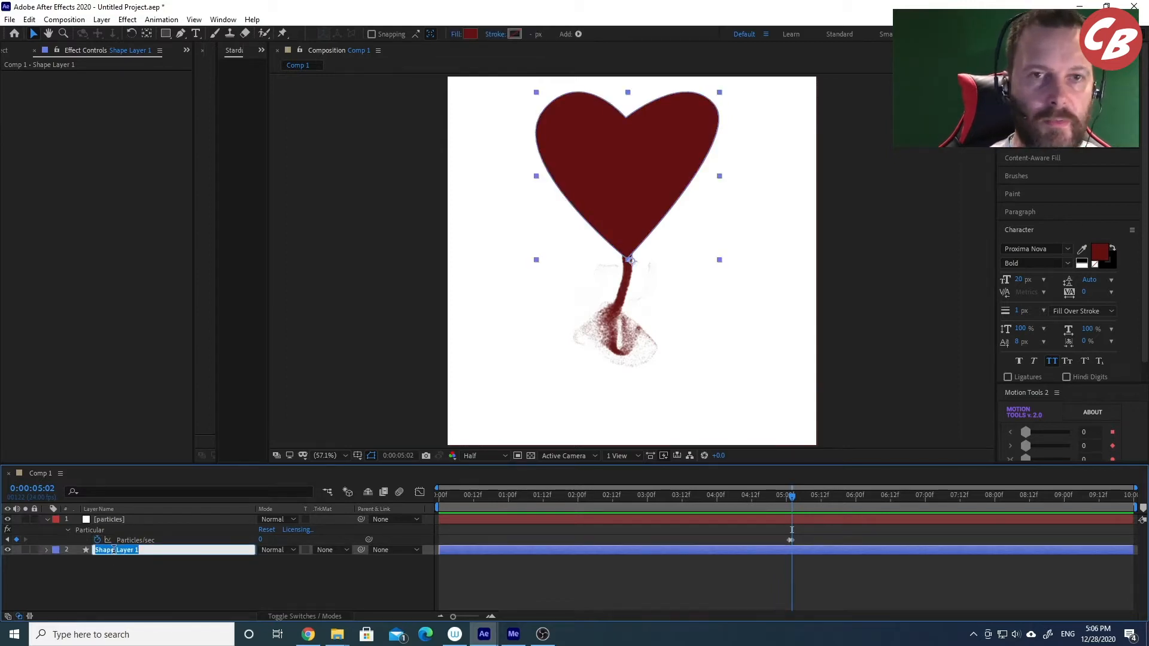
pyautogui.write('hear')
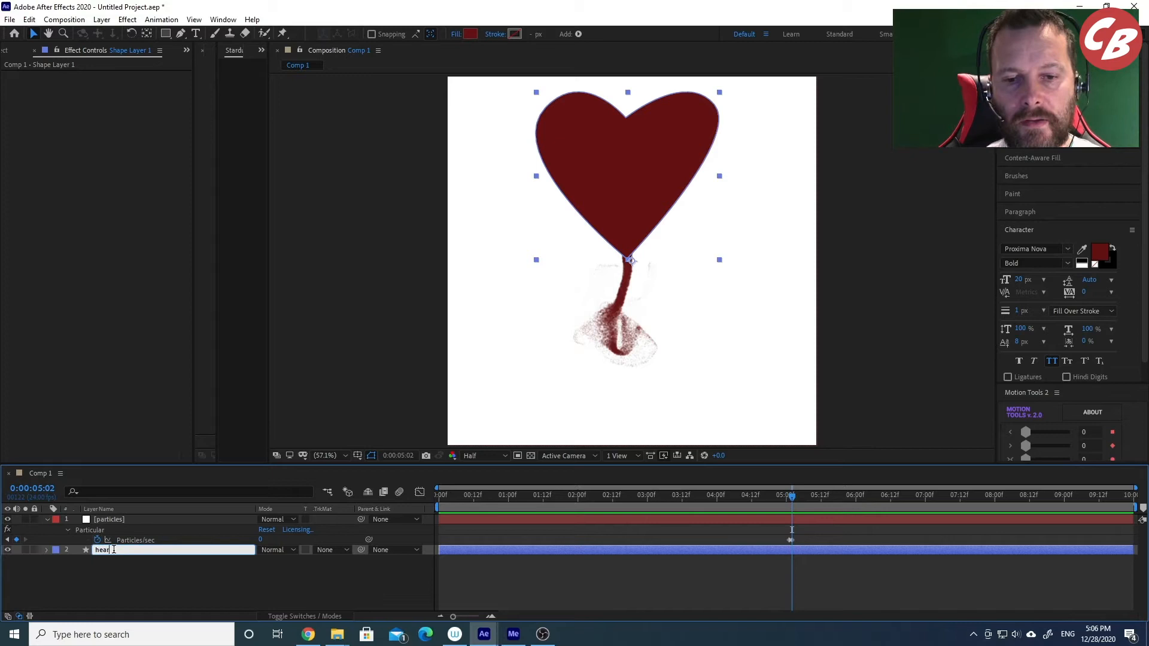
pyautogui.write('t')
pyautogui.press('Return')
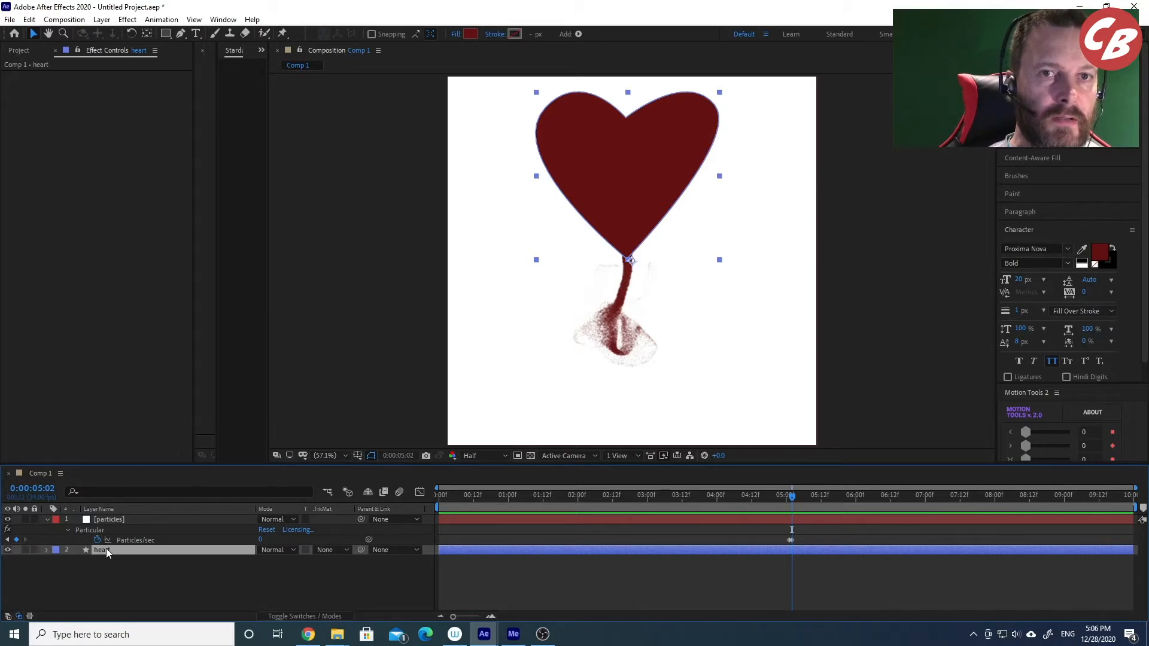
# Keyframe the heart layer's Scale from 100% just after the start to 23% at 0:00:05:06.
pyautogui.press('s')
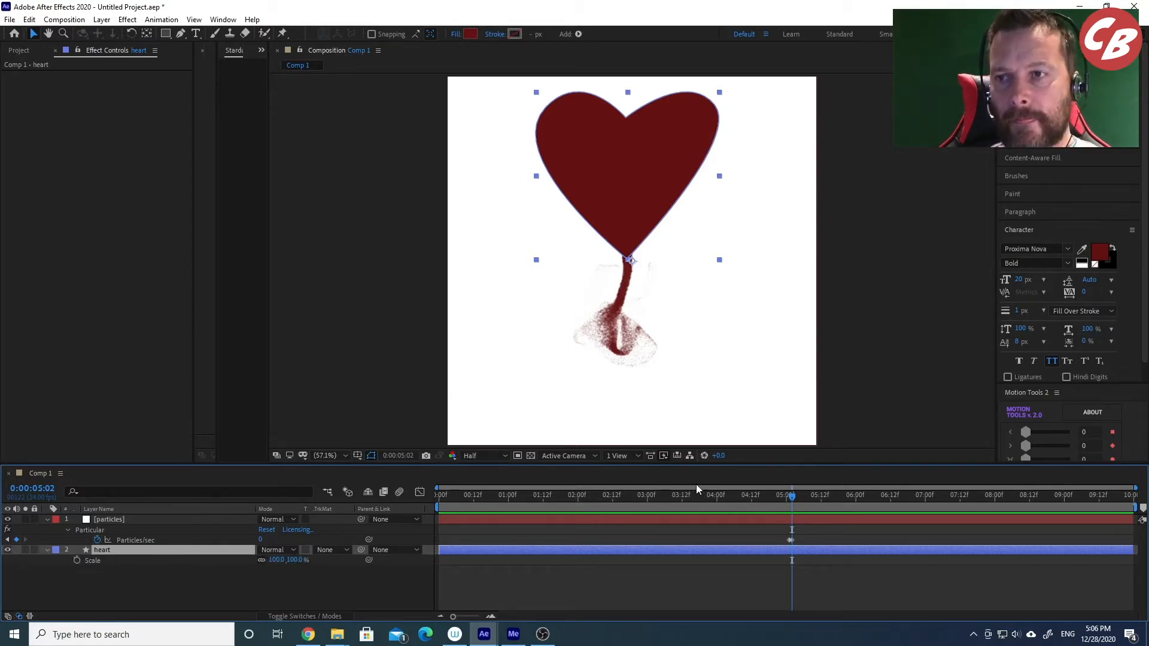
pyautogui.moveTo(792, 501); pyautogui.dragTo(411, 499)
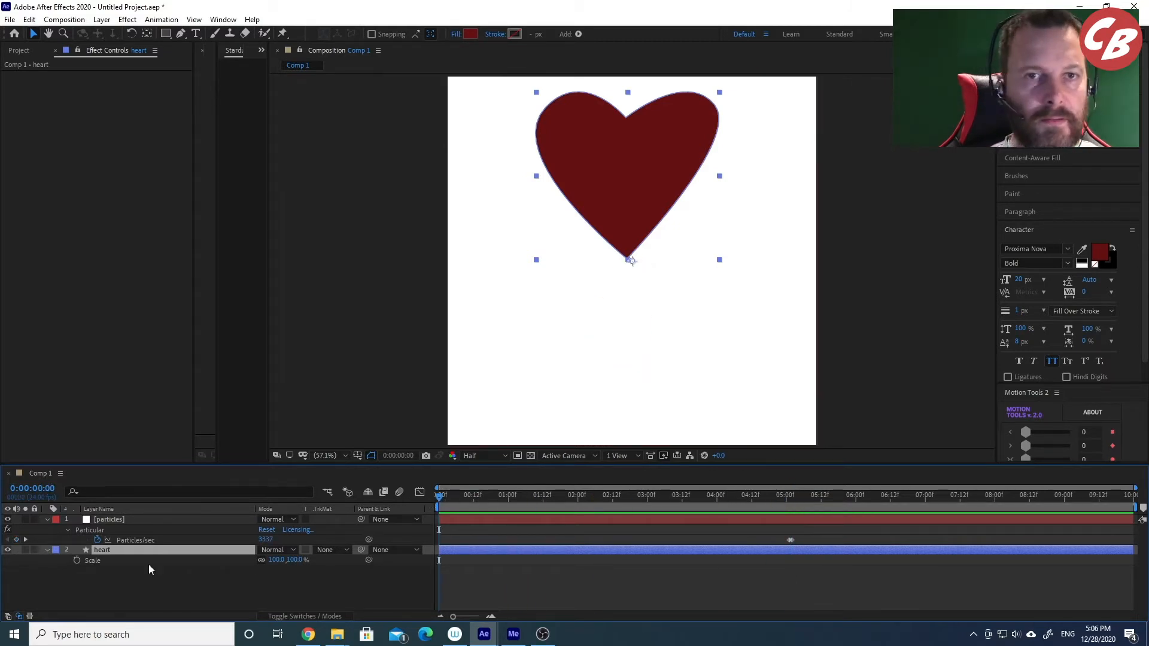
pyautogui.click(77, 560)
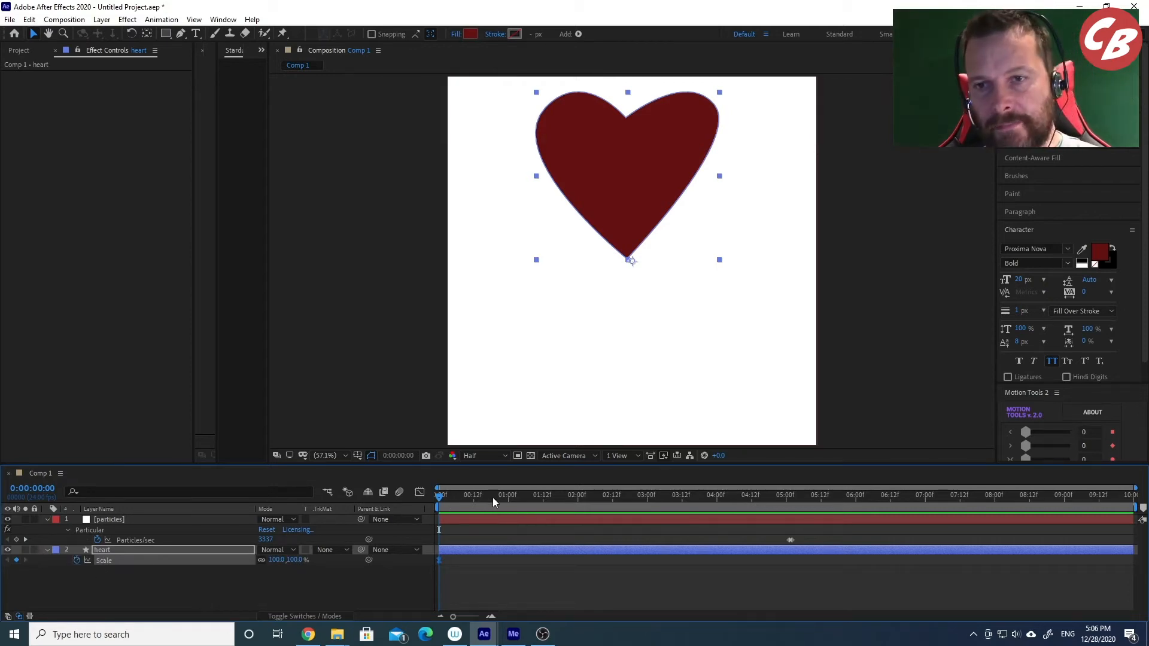
pyautogui.moveTo(439, 560); pyautogui.dragTo(450, 559)
pyautogui.moveTo(447, 497); pyautogui.dragTo(805, 505)
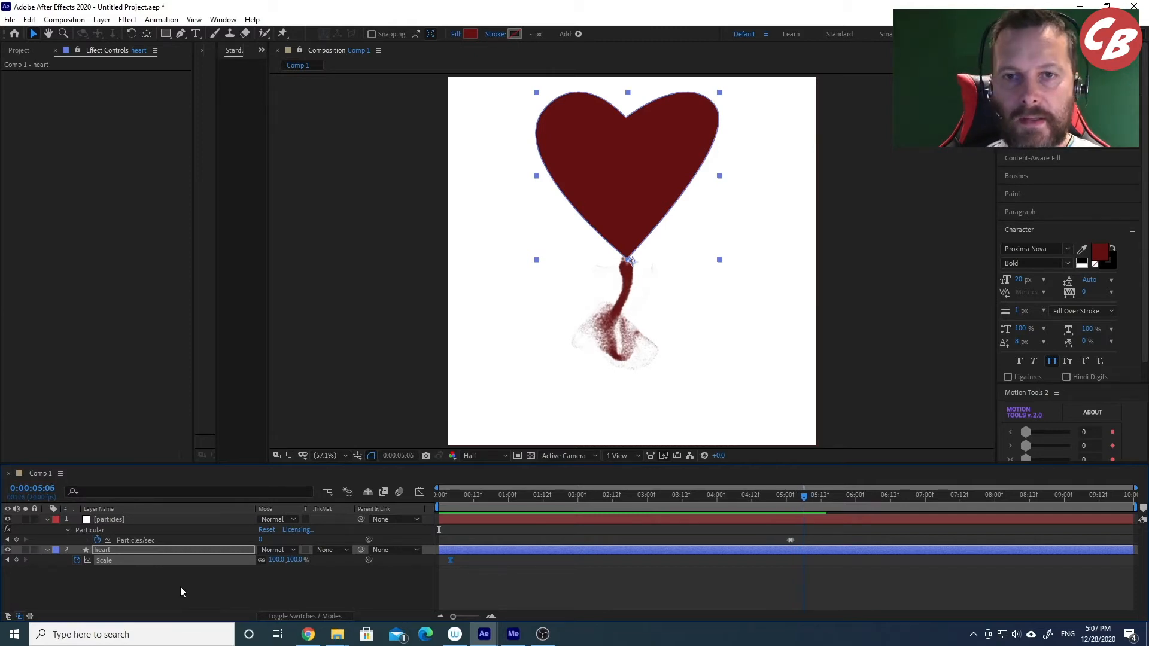
pyautogui.moveTo(282, 561); pyautogui.dragTo(246, 557)
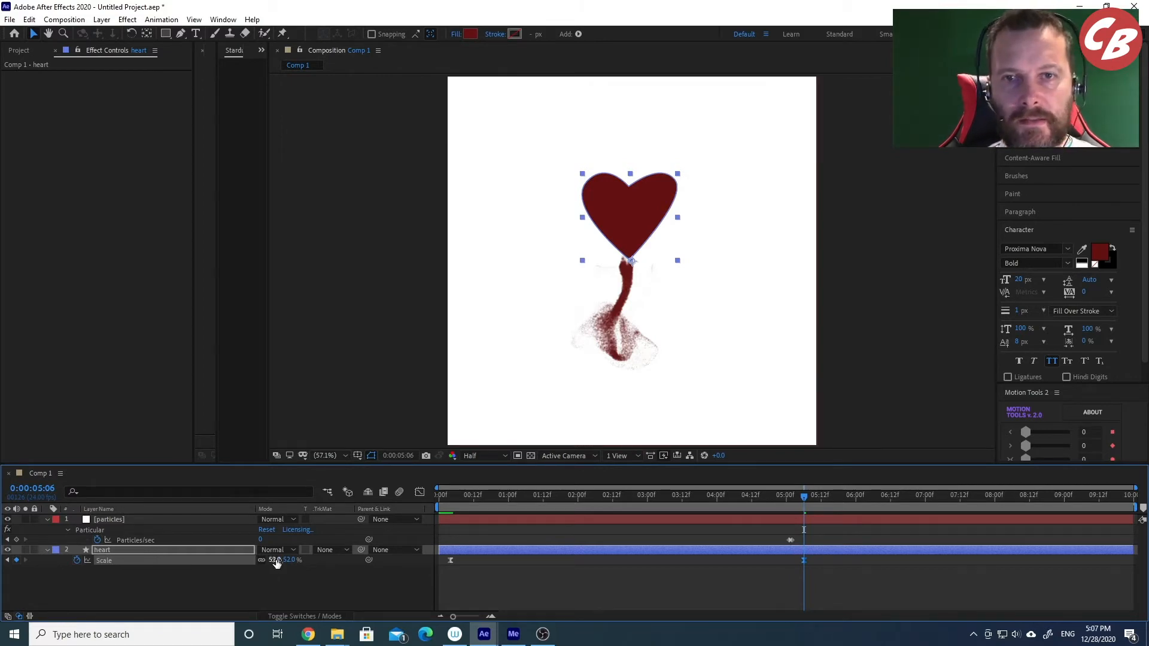
pyautogui.moveTo(272, 559); pyautogui.dragTo(305, 575)
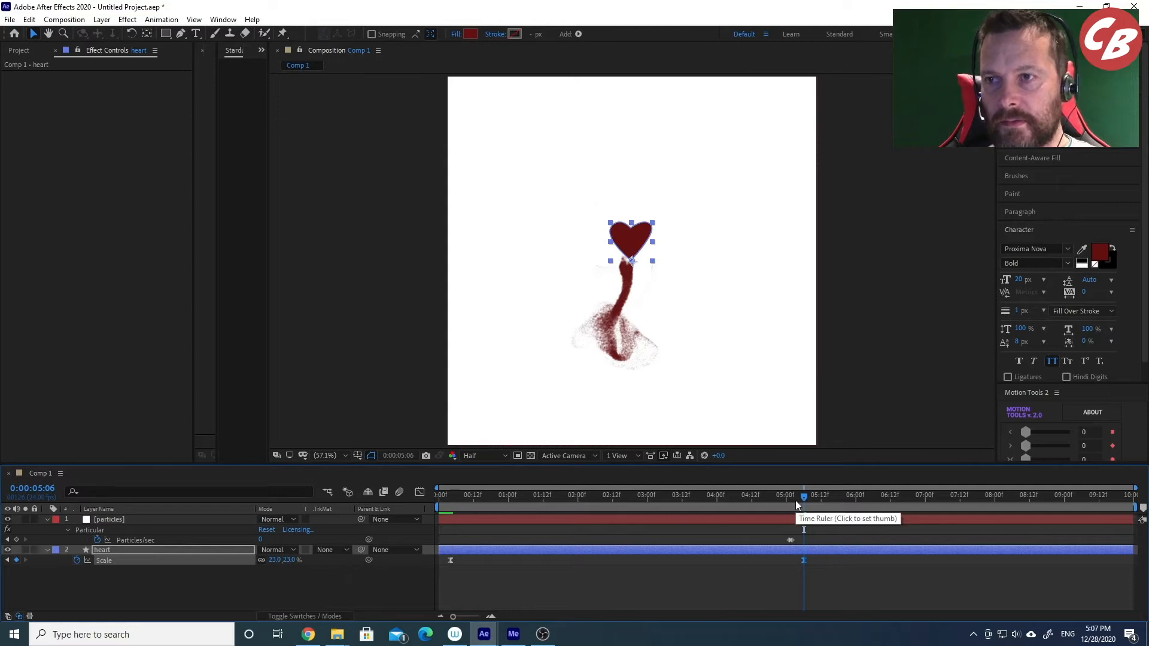
# Play the shrinking heart animation from the start to check its timing against the particles.
pyautogui.moveTo(797, 496); pyautogui.dragTo(462, 497)
pyautogui.press('space')
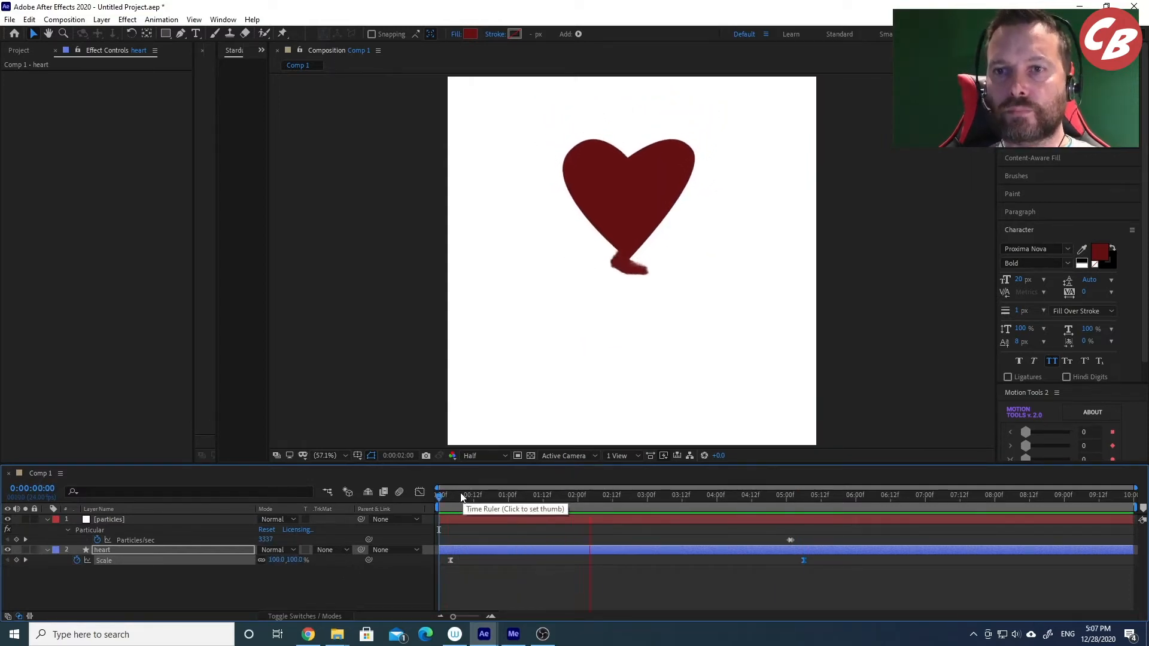
pyautogui.press('space')
pyautogui.press('space')
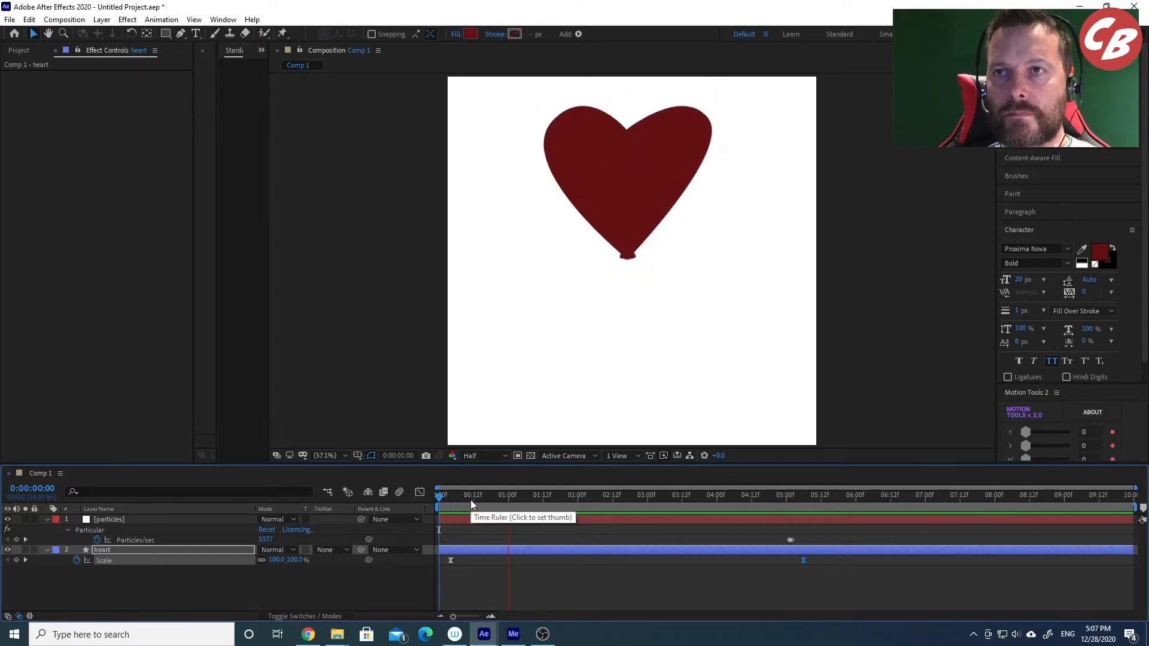
pyautogui.press('space')
# Delay the heart's first Scale keyframe to about 0:00:00:18, where the drip begins, and play the animation from the start.
pyautogui.moveTo(440, 496); pyautogui.dragTo(495, 499)
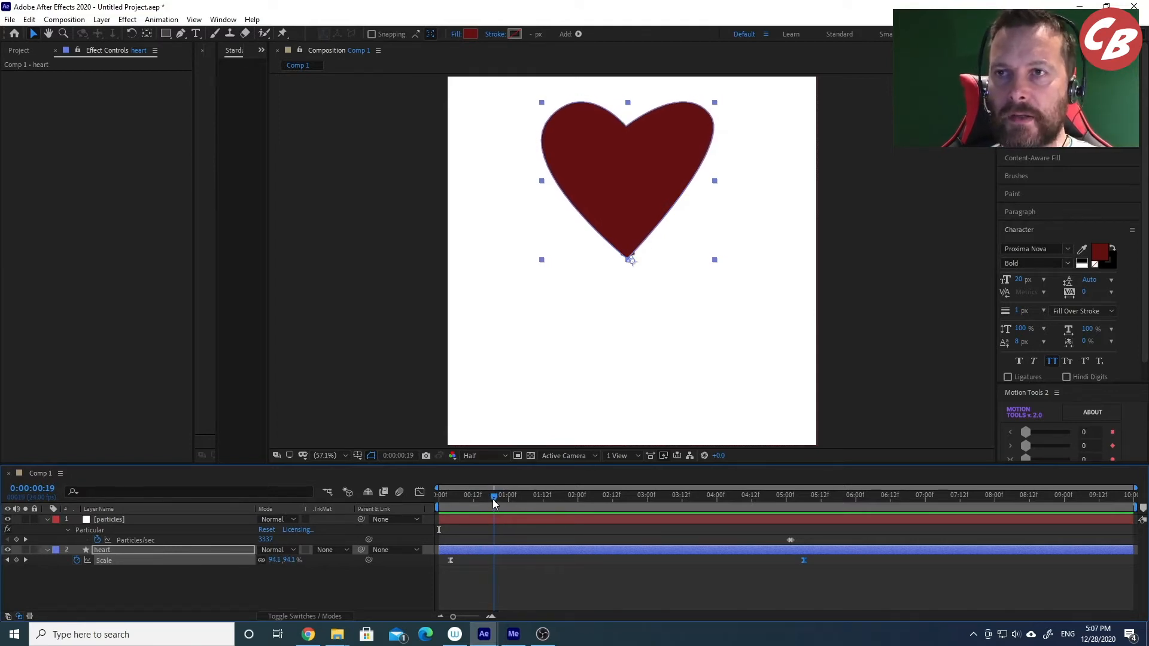
pyautogui.moveTo(493, 500); pyautogui.dragTo(490, 500)
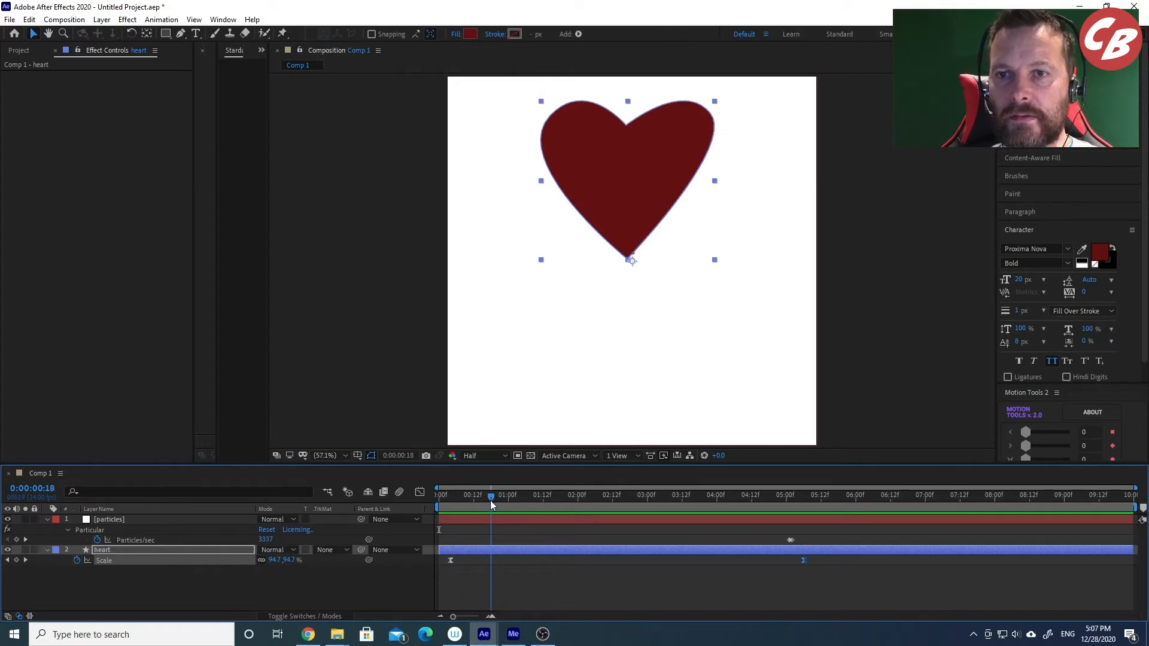
pyautogui.click(463, 562)
pyautogui.moveTo(450, 560); pyautogui.dragTo(489, 560)
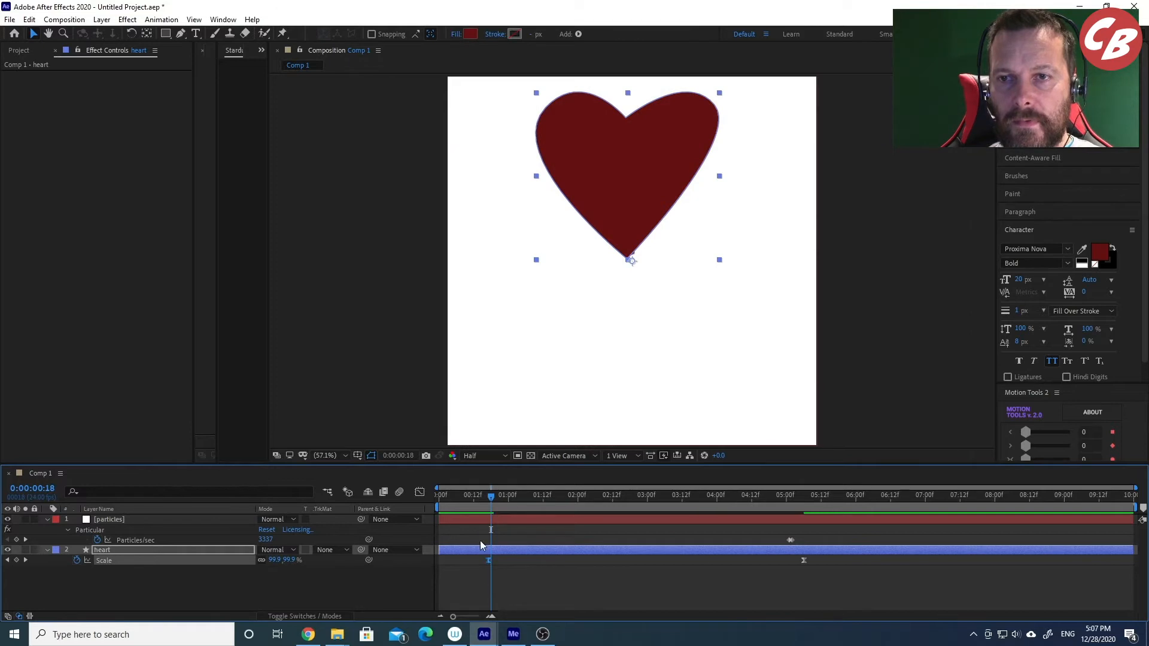
pyautogui.moveTo(472, 497); pyautogui.dragTo(422, 495)
pyautogui.press('space')
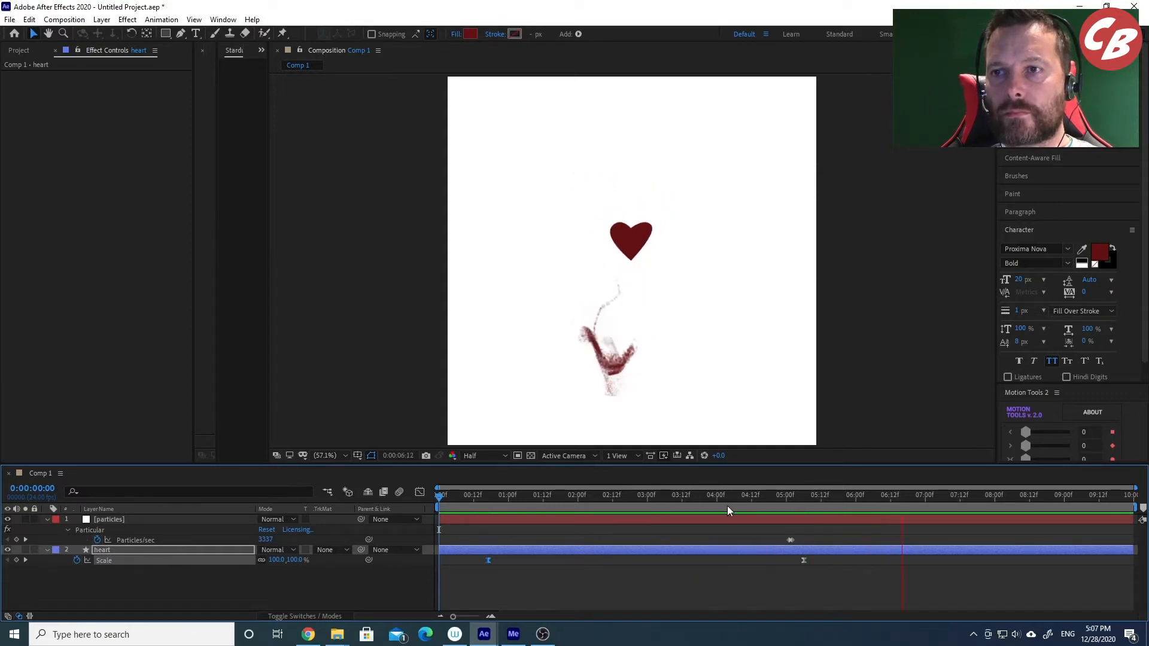
# Replay the shrinking heart animation and scrub through its first frames to check when the drip begins.
pyautogui.click(791, 497)
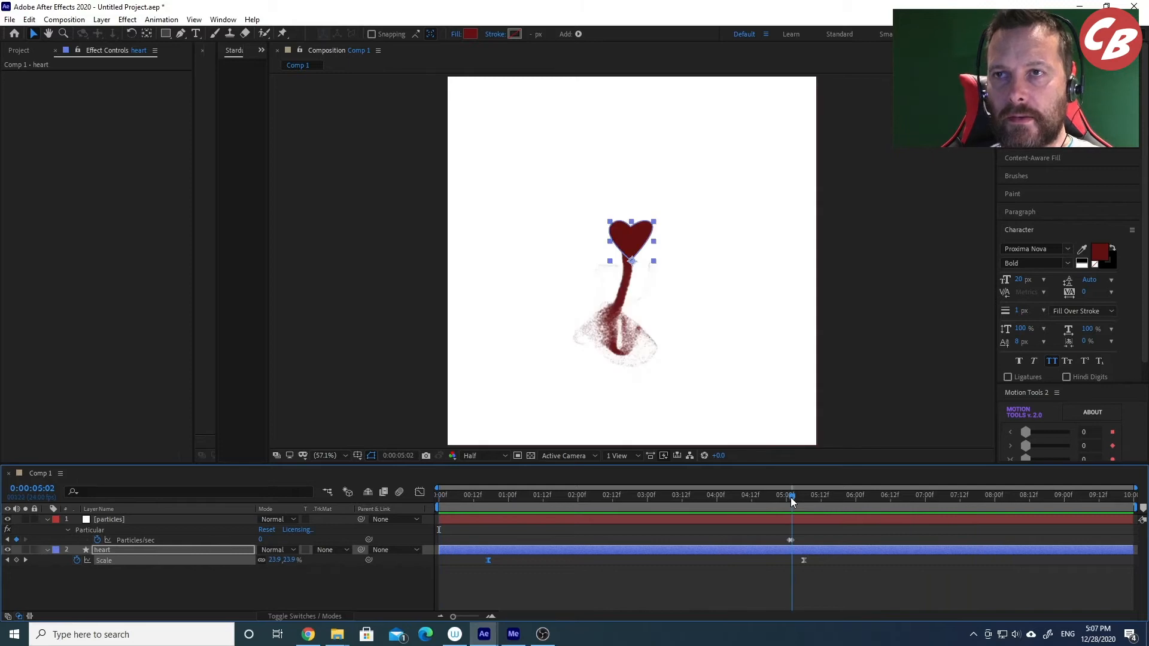
pyautogui.moveTo(791, 497); pyautogui.dragTo(415, 497)
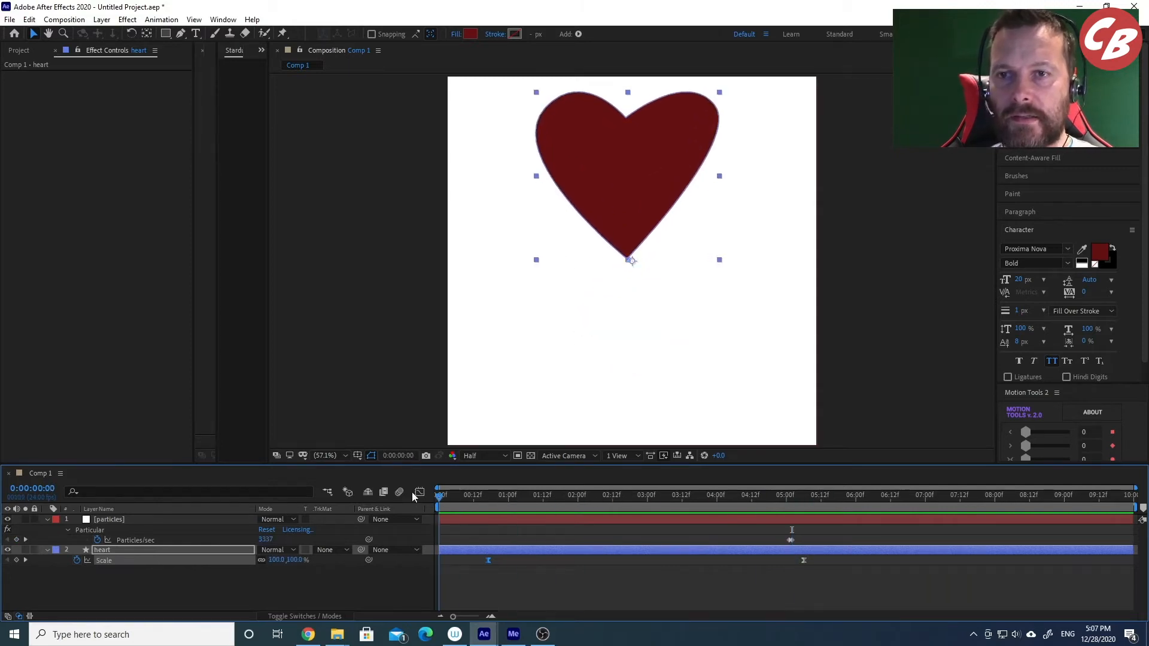
pyautogui.press('space')
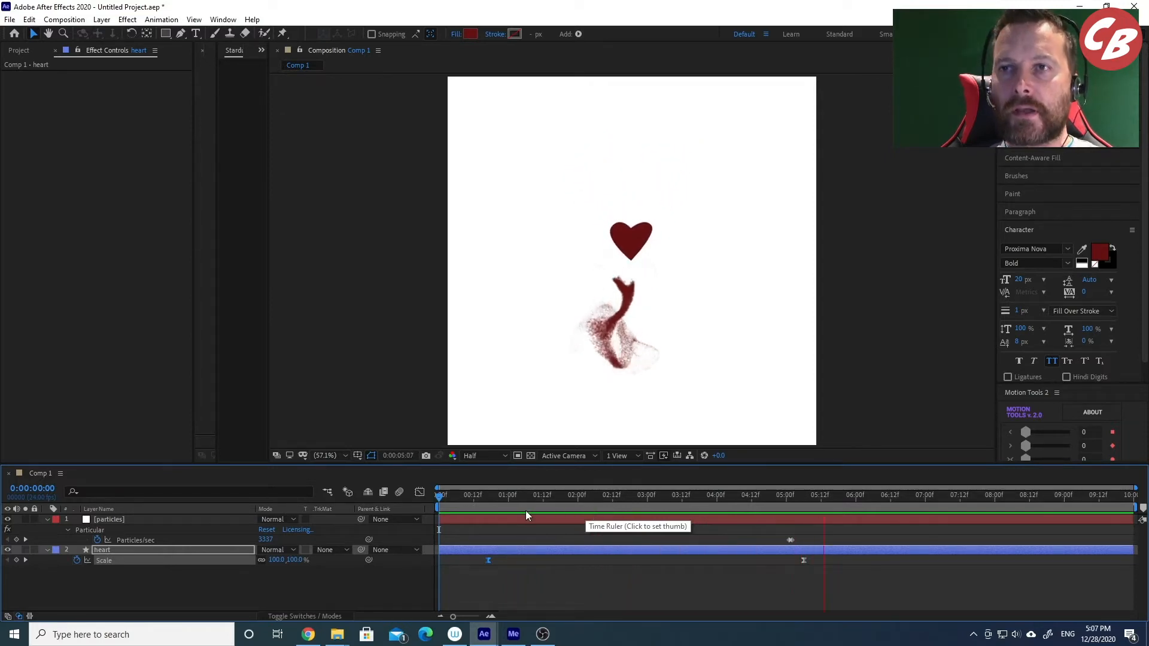
pyautogui.moveTo(454, 498); pyautogui.dragTo(480, 499)
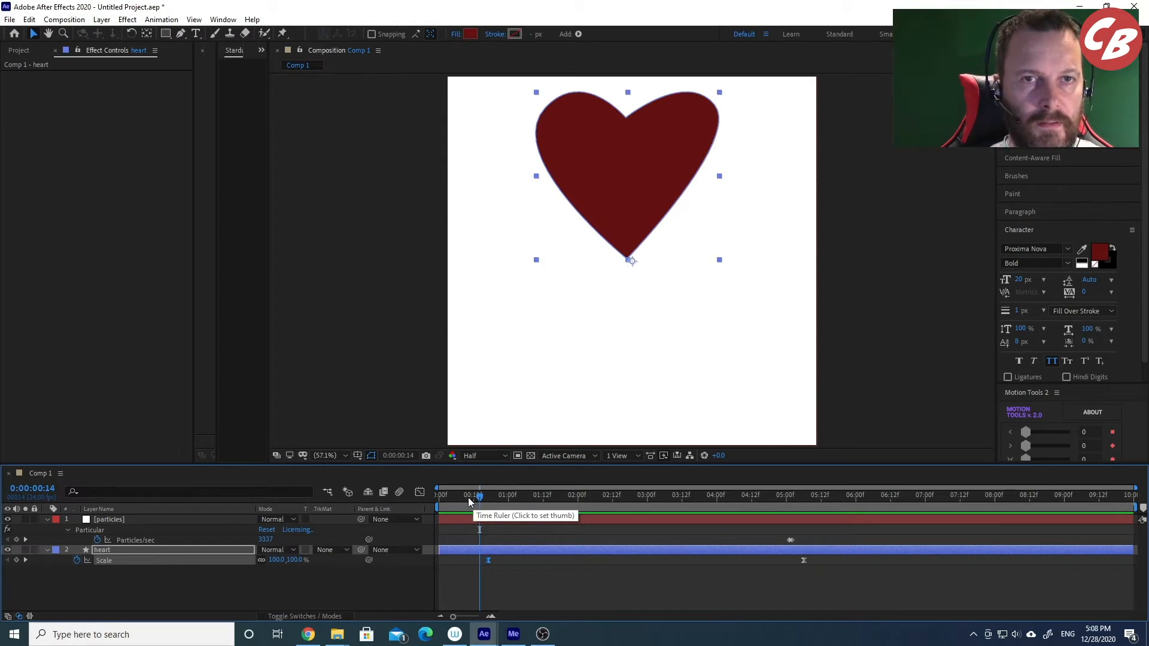
pyautogui.moveTo(468, 497); pyautogui.dragTo(487, 498)
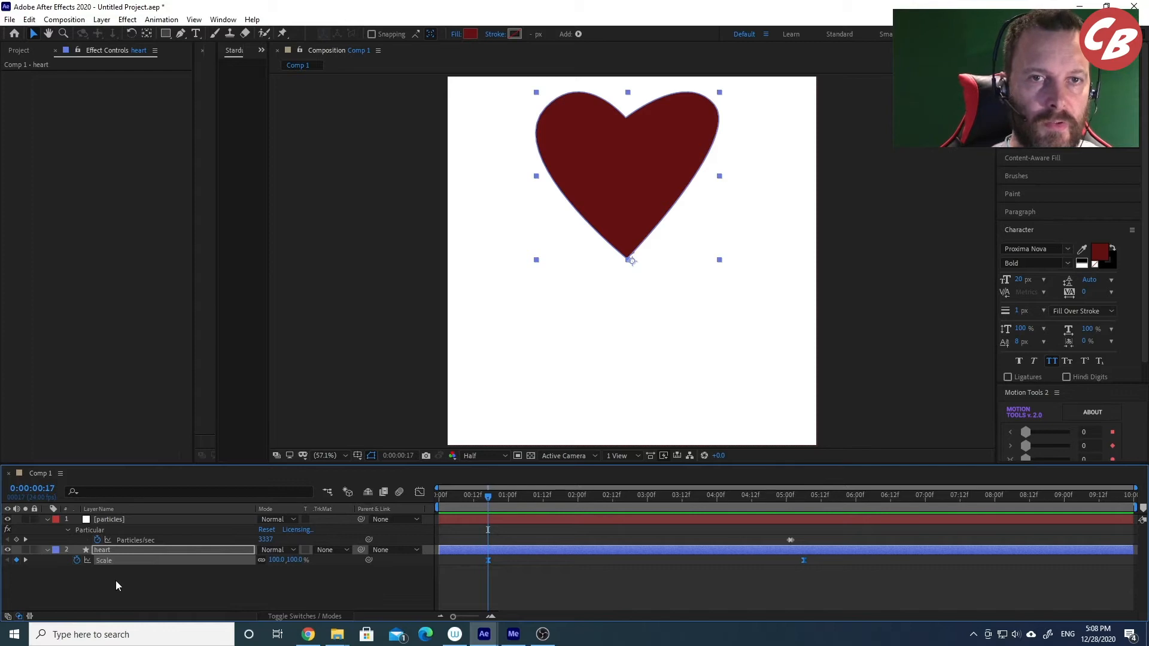
# Add the expression wiggle(2,5) to the heart layer's Scale and play the animation from the start.
pyautogui.keyDown('alt'); pyautogui.click(77, 561); pyautogui.keyUp('alt')
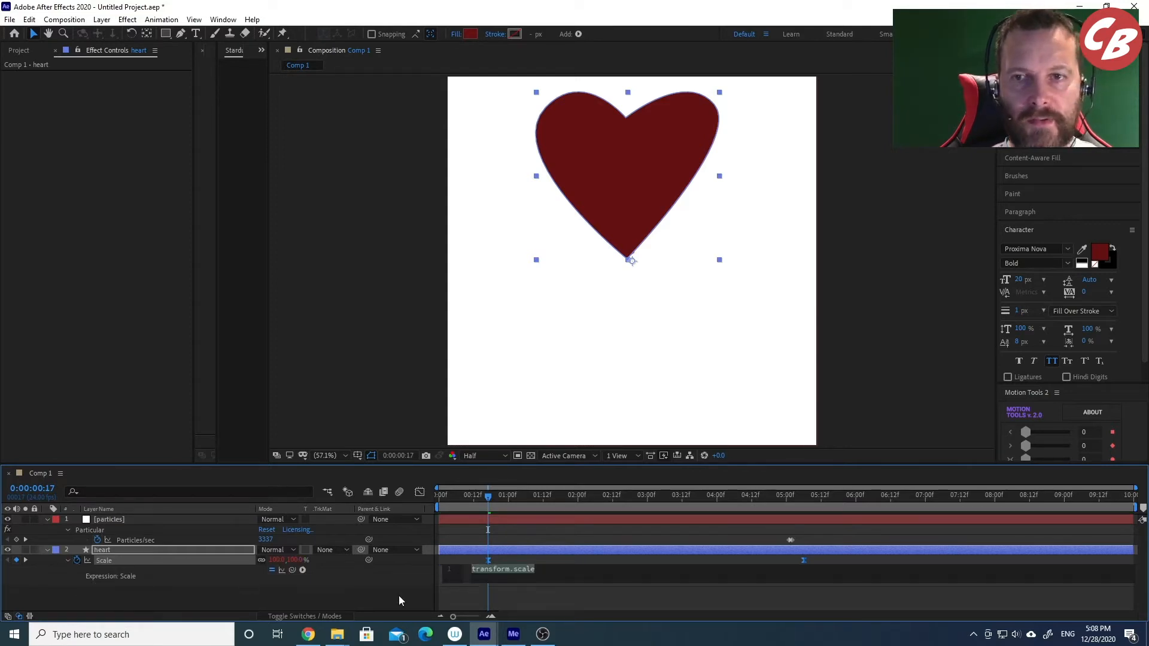
pyautogui.write('wiggle')
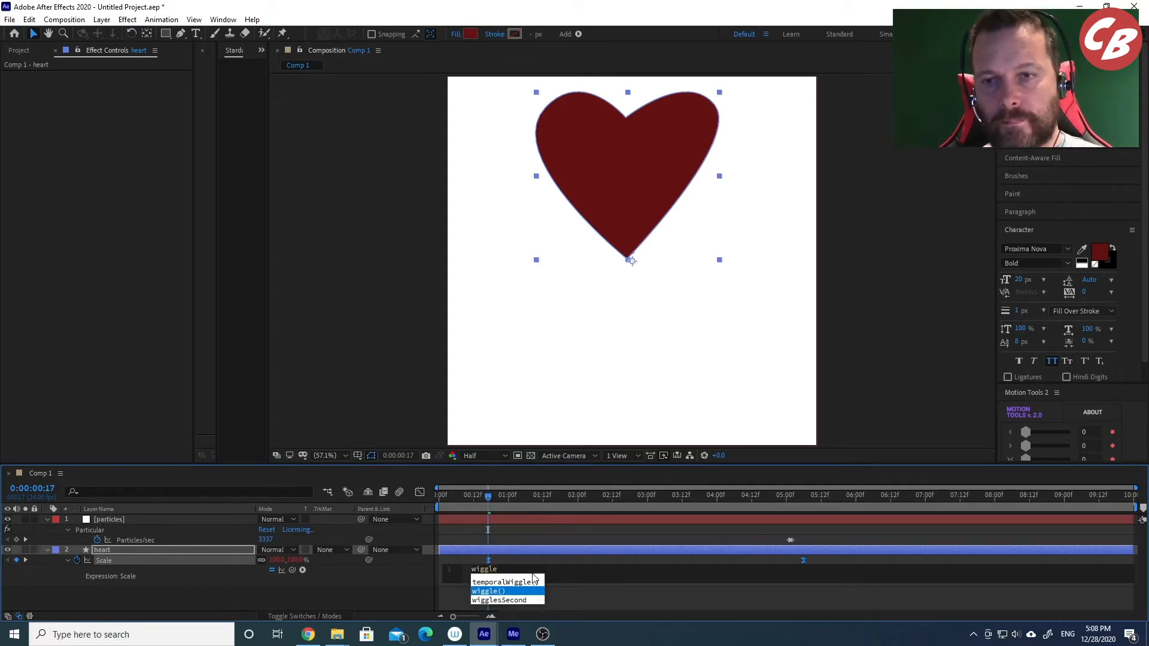
pyautogui.press('Return')
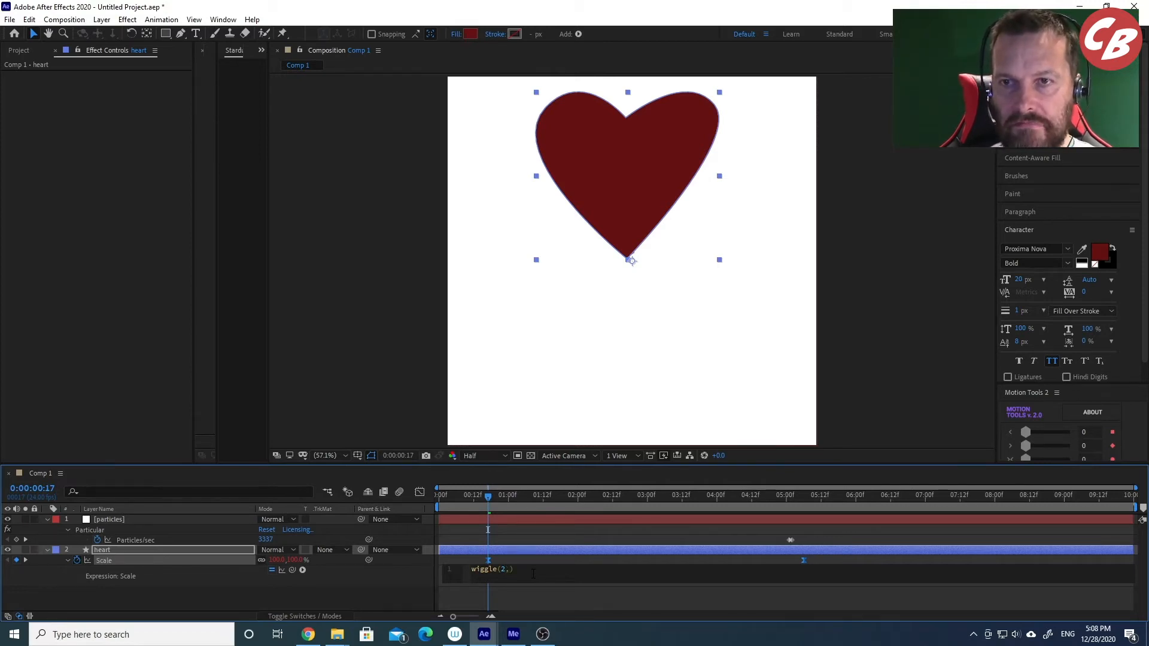
pyautogui.click(388, 598)
pyautogui.moveTo(461, 499); pyautogui.dragTo(453, 498)
pyautogui.press('space')
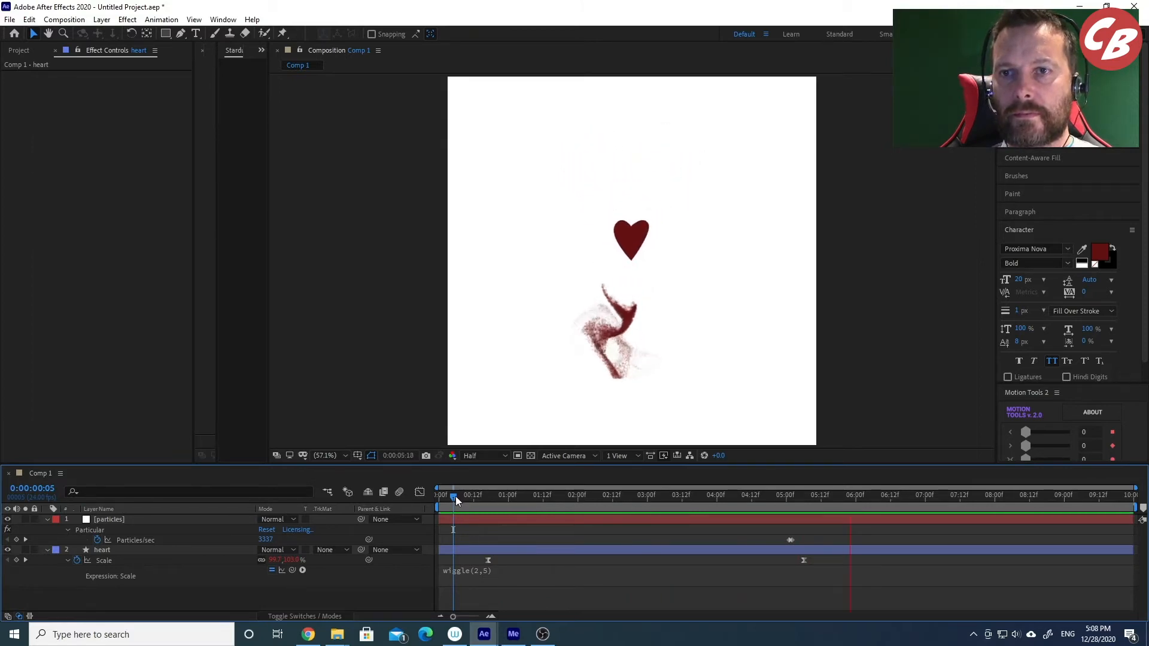
pyautogui.moveTo(456, 497); pyautogui.dragTo(437, 497)
pyautogui.press('space')
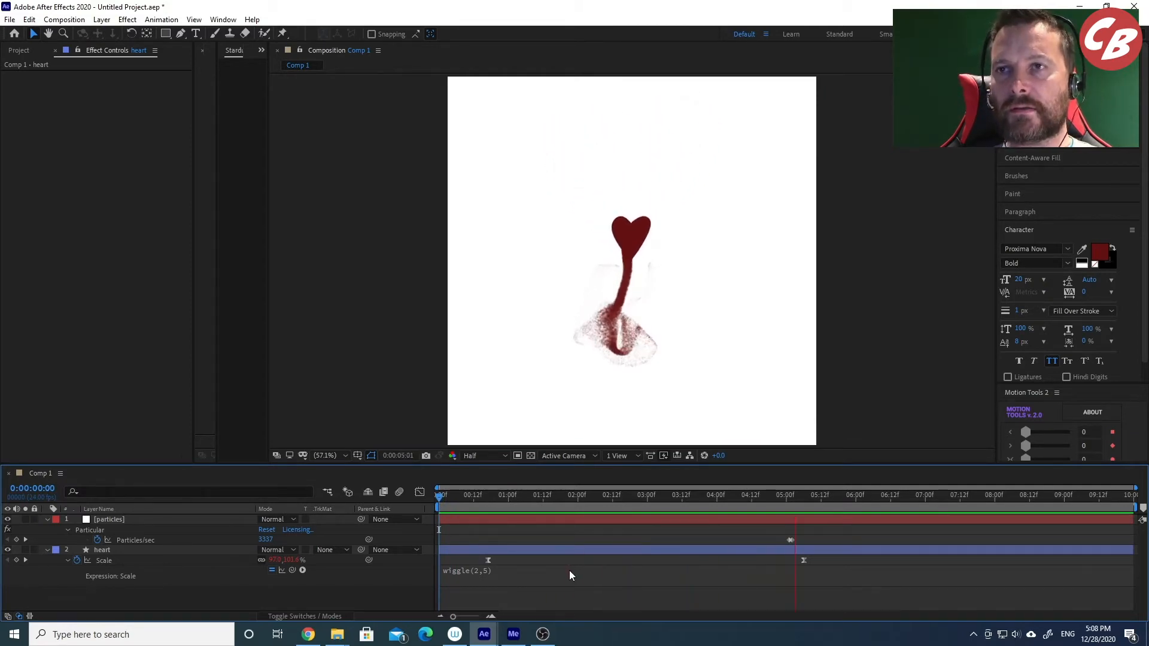
# Change the heart's Scale expression to wiggle(2,1) and preview the subtler wobble from the start.
pyautogui.click(465, 497)
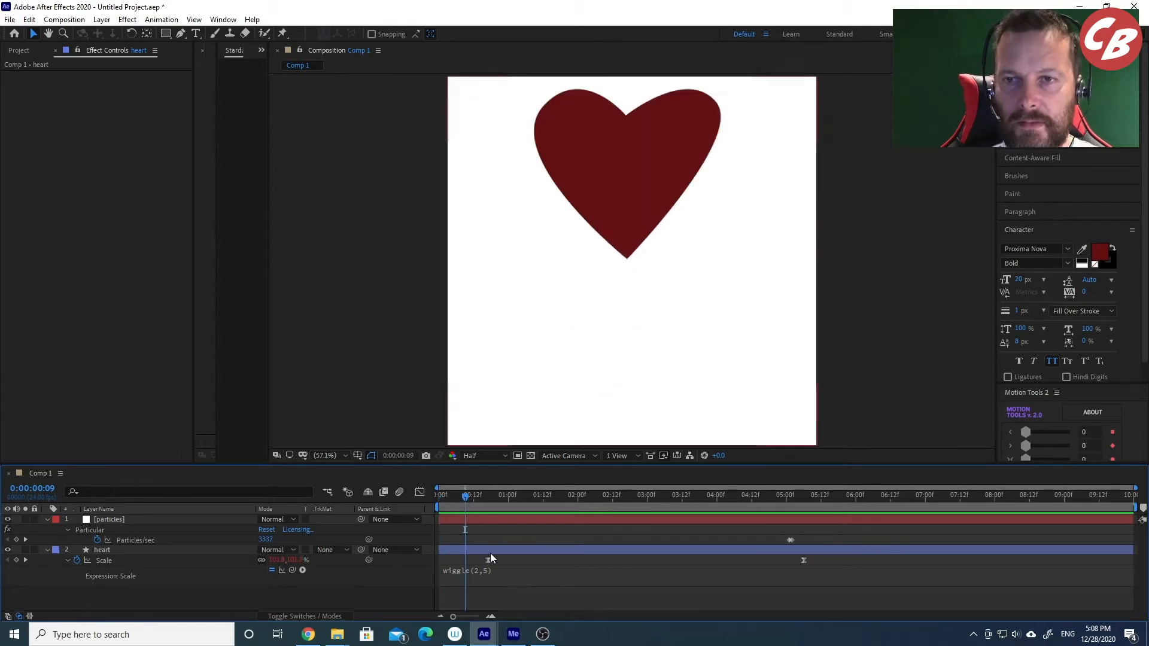
pyautogui.click(484, 571)
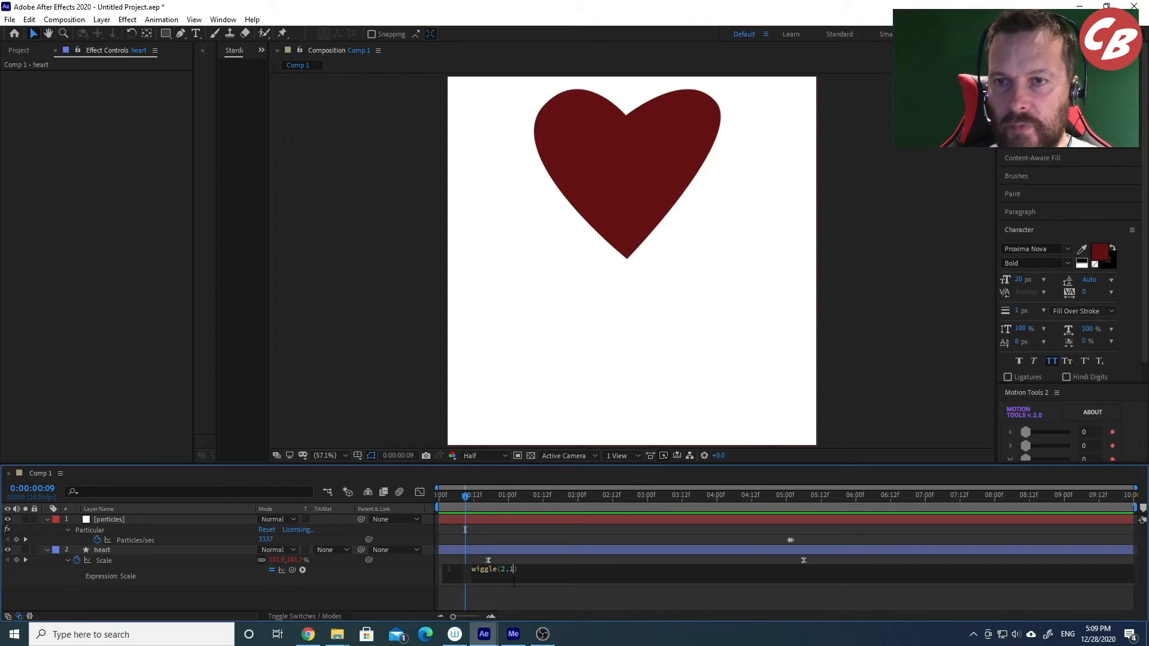
pyautogui.click(376, 572)
pyautogui.click(437, 494)
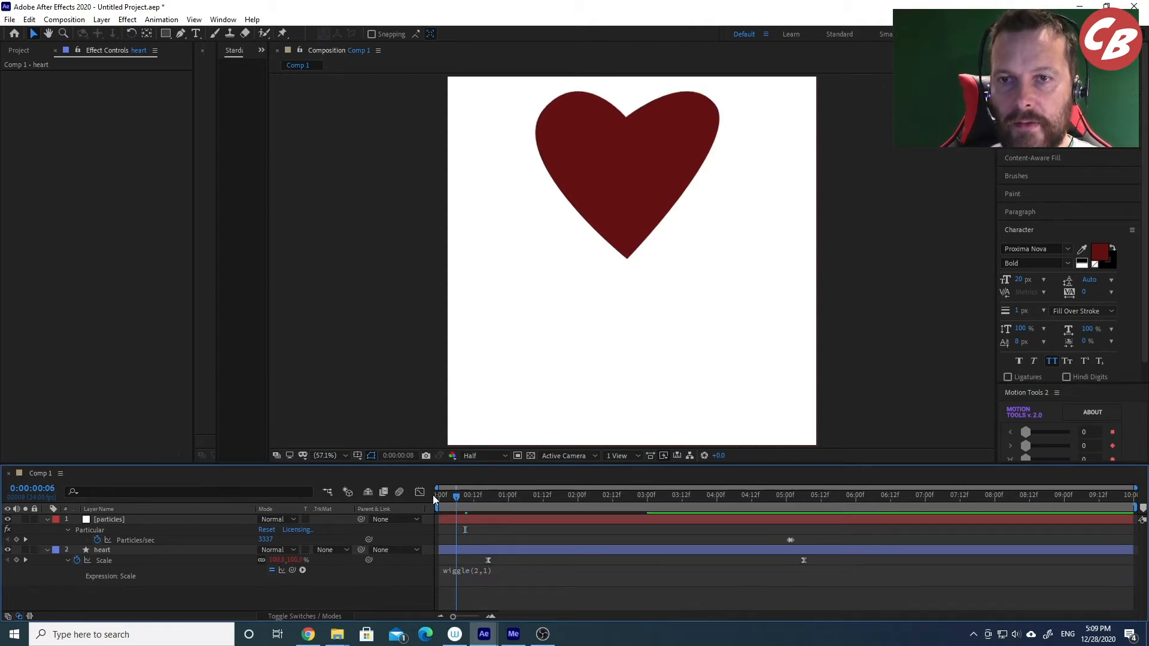
pyautogui.press('space')
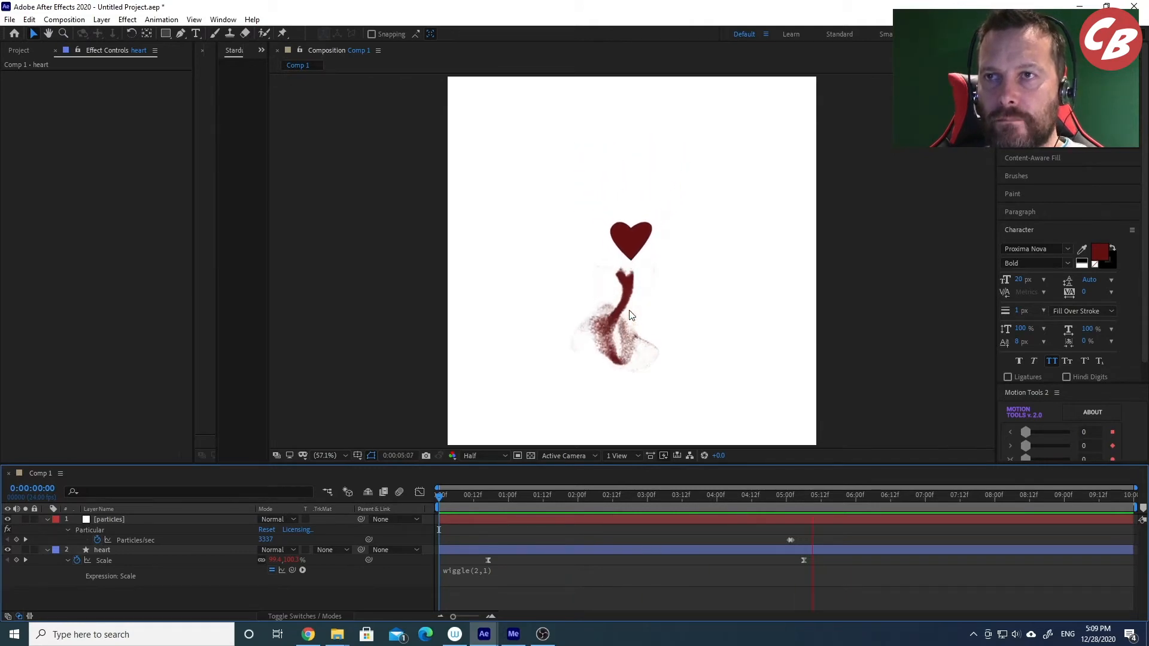
# Shift the particles layer slightly to the right so the drip lines up with the heart's tip, and preview the result.
pyautogui.moveTo(474, 498); pyautogui.dragTo(663, 501)
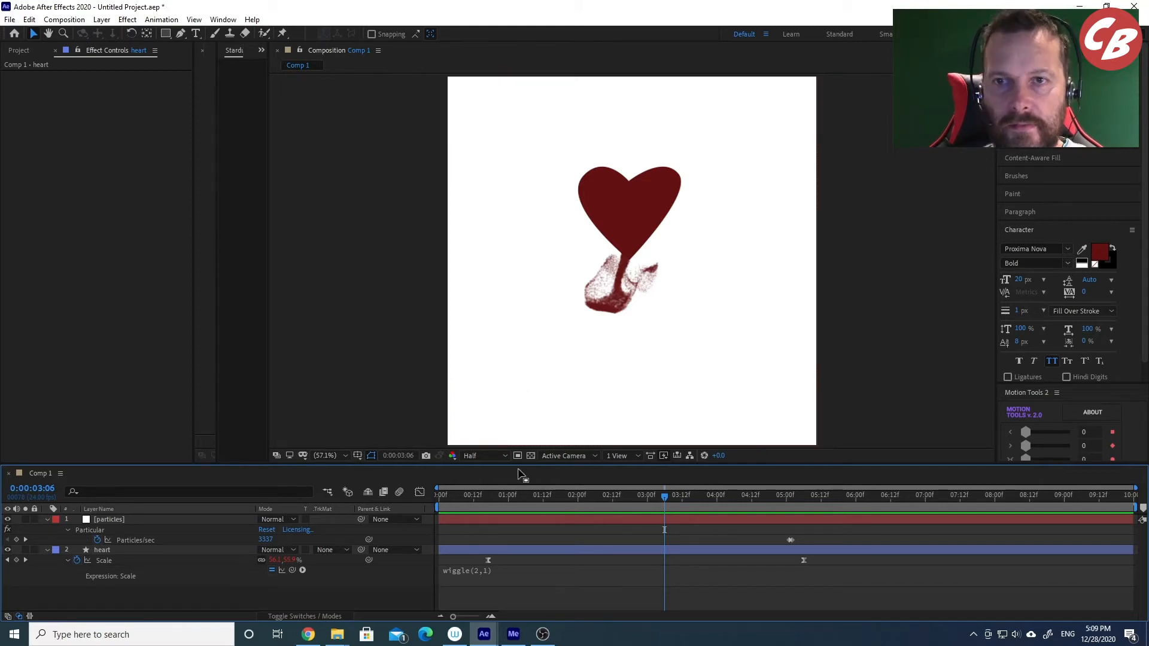
pyautogui.click(108, 519)
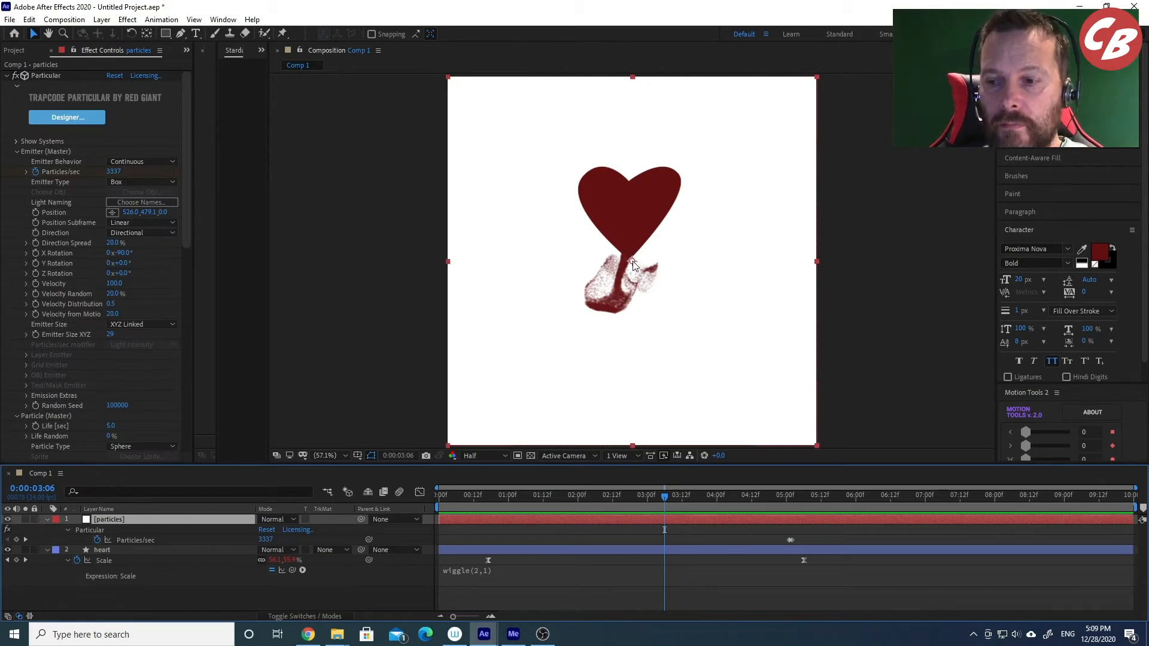
pyautogui.moveTo(632, 262); pyautogui.dragTo(635, 262)
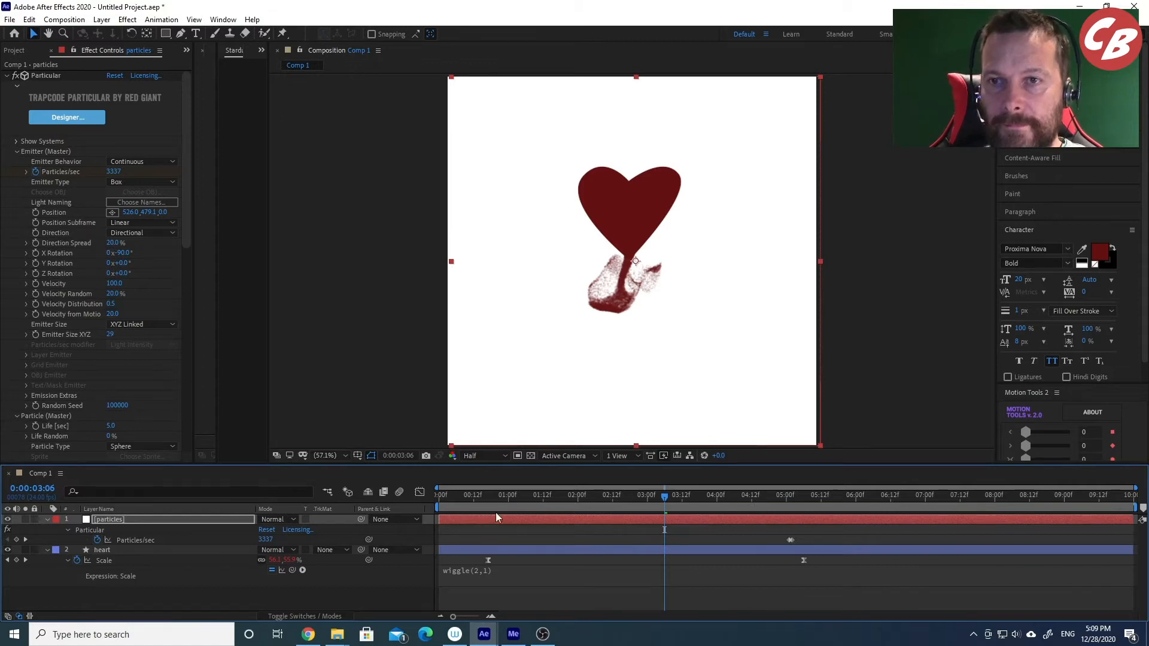
pyautogui.press('Home')
pyautogui.press('space')
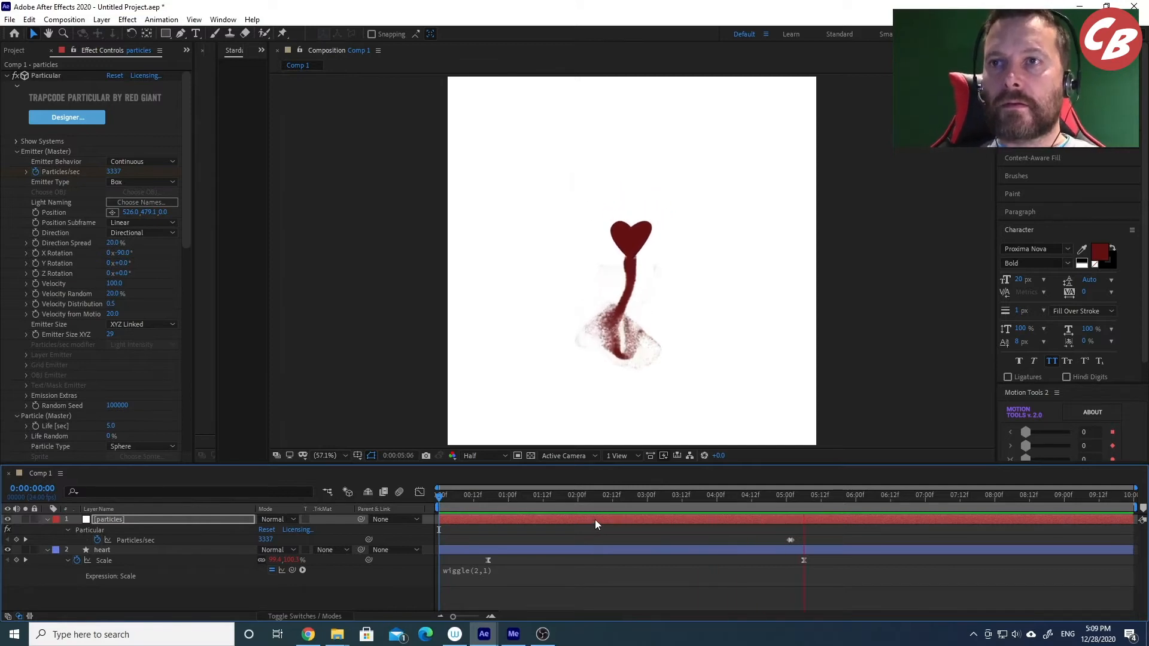
pyautogui.press('space')
pyautogui.press('space')
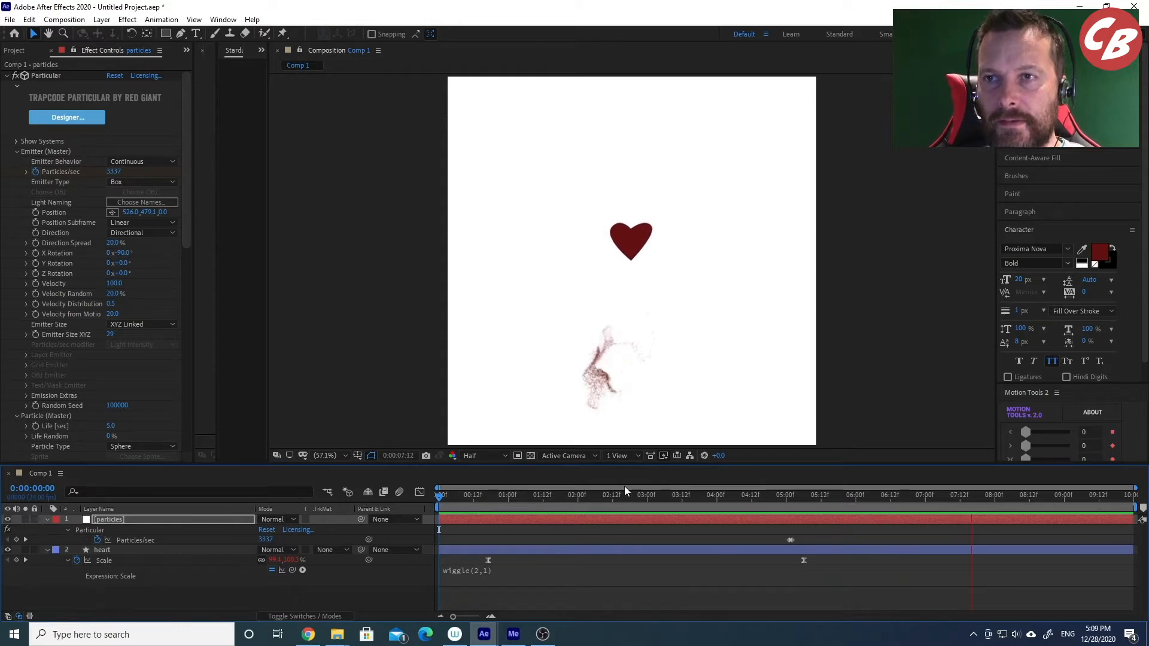
pyautogui.moveTo(598, 495); pyautogui.dragTo(515, 502)
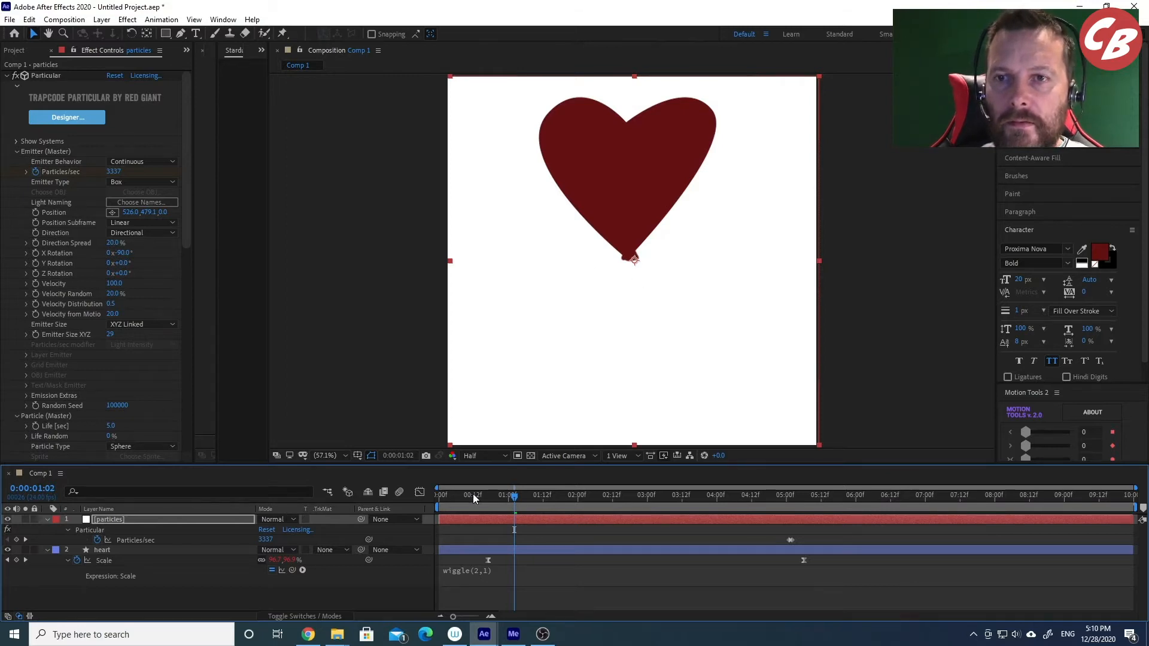
pyautogui.press('space')
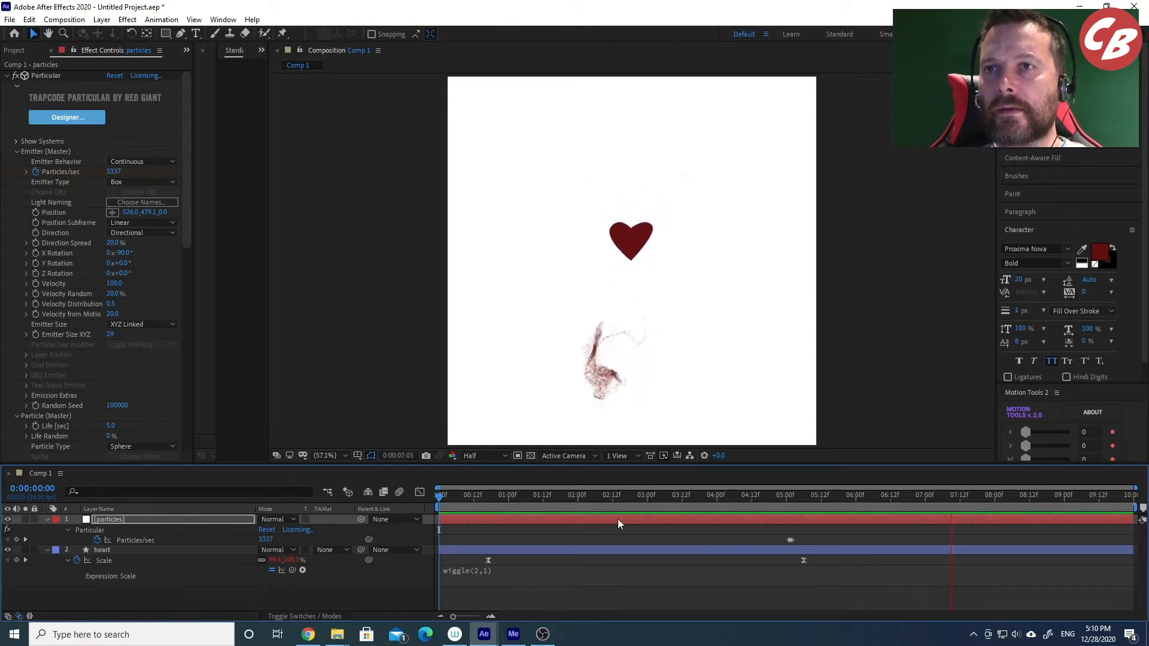
# Copy the heart's small-size Scale keyframe and paste it at 0:00:08:12 to hold that size.
pyautogui.click(962, 496)
pyautogui.moveTo(962, 494); pyautogui.dragTo(1067, 497)
pyautogui.click(488, 560)
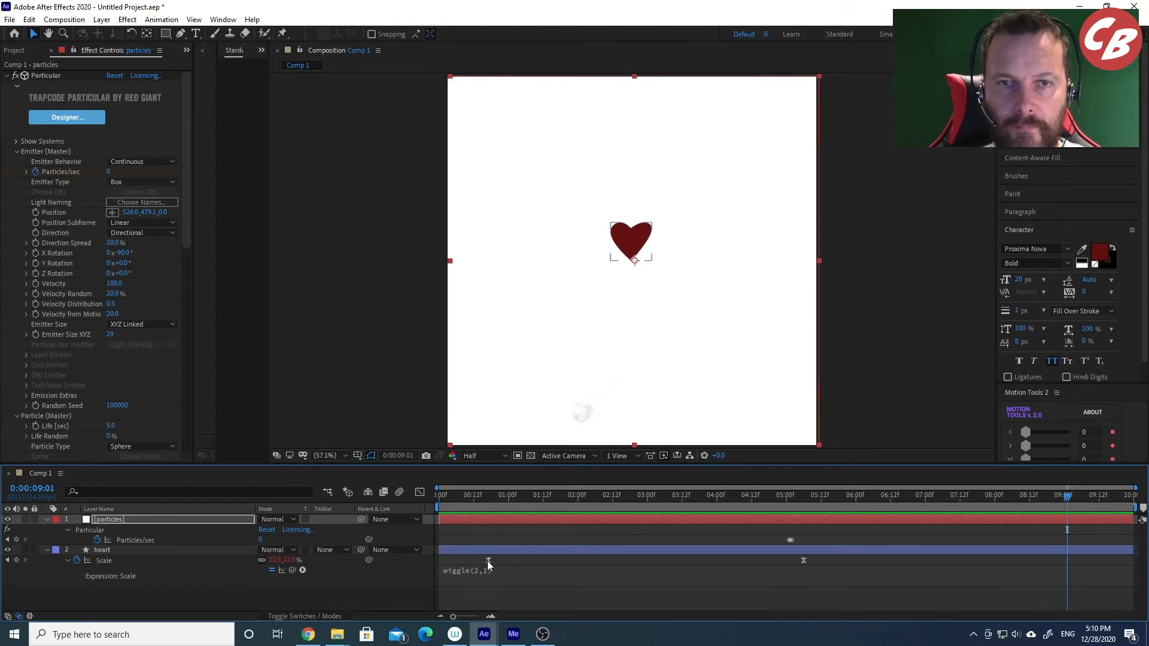
pyautogui.moveTo(1068, 497); pyautogui.dragTo(1057, 504)
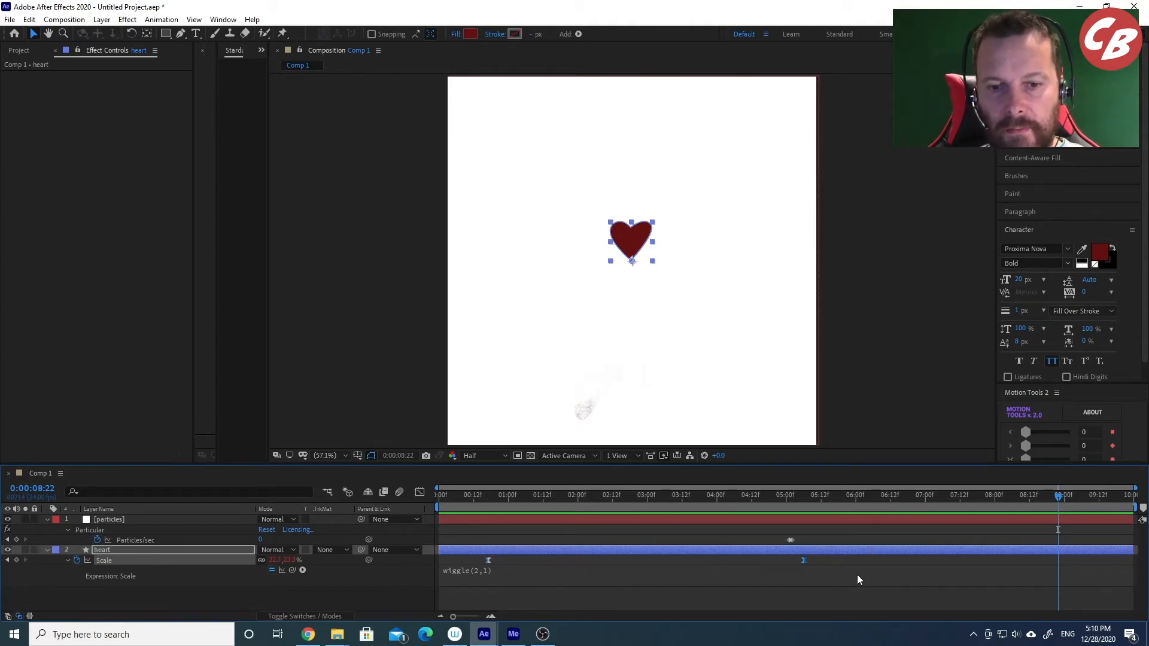
pyautogui.moveTo(1058, 498); pyautogui.dragTo(1029, 502)
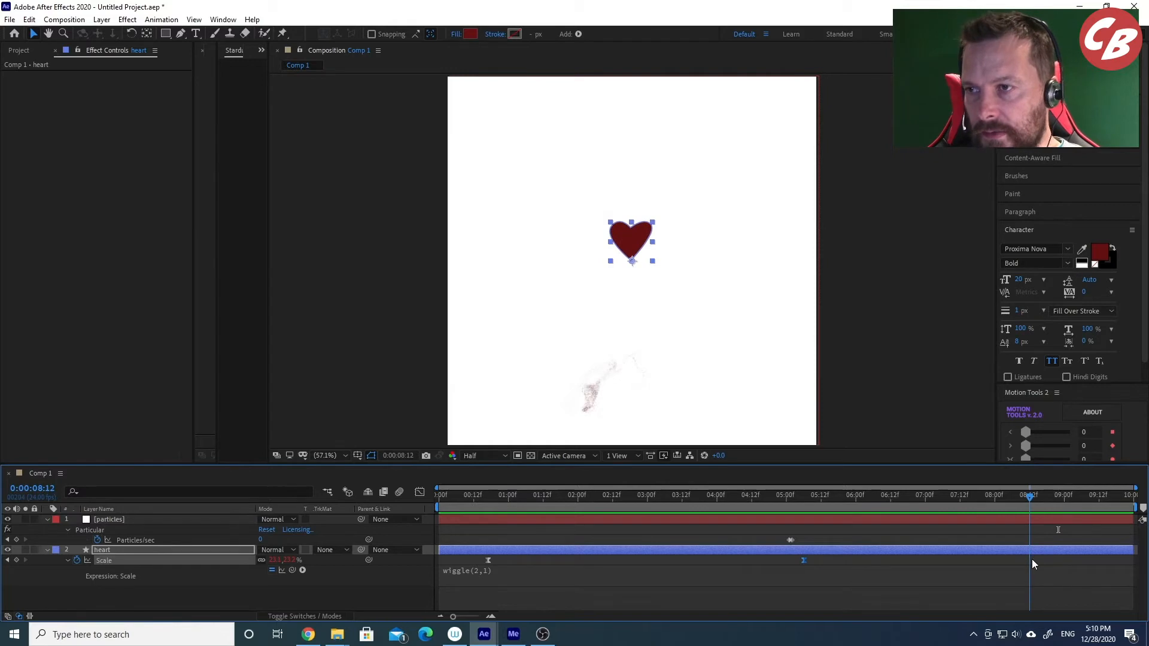
pyautogui.hotkey('ctrl', 'v')
# Paste a copy of the heart's first Scale keyframe at 0:00:09:00 and play the ending to check the regrowth.
pyautogui.moveTo(785, 496); pyautogui.dragTo(1055, 507)
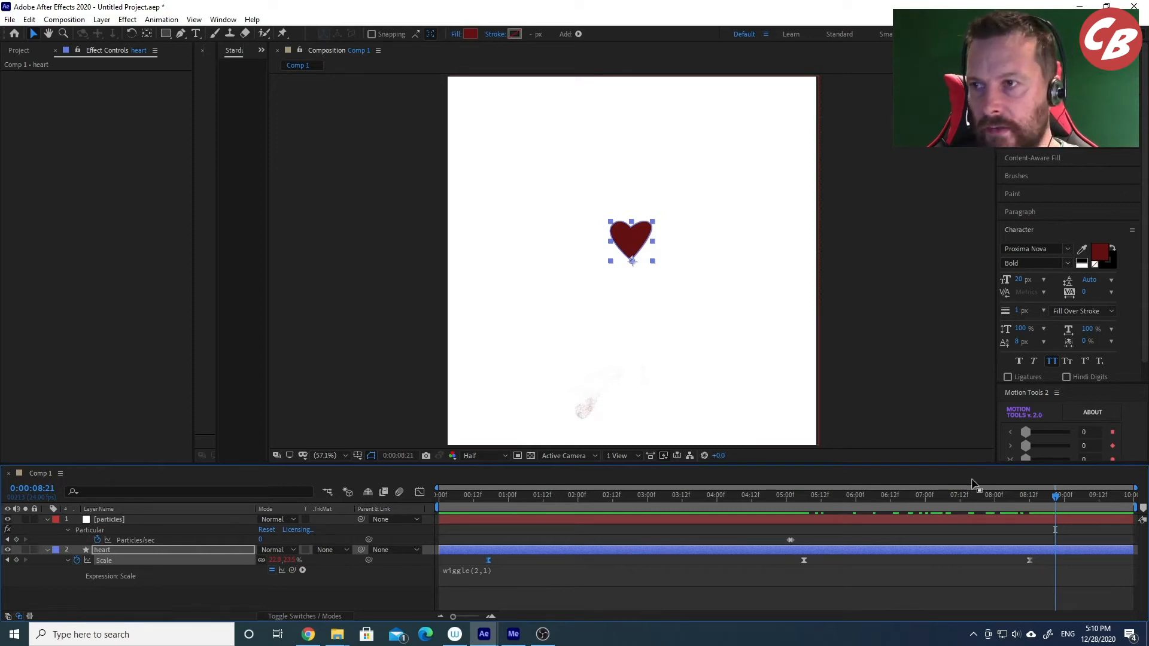
pyautogui.click(1065, 497)
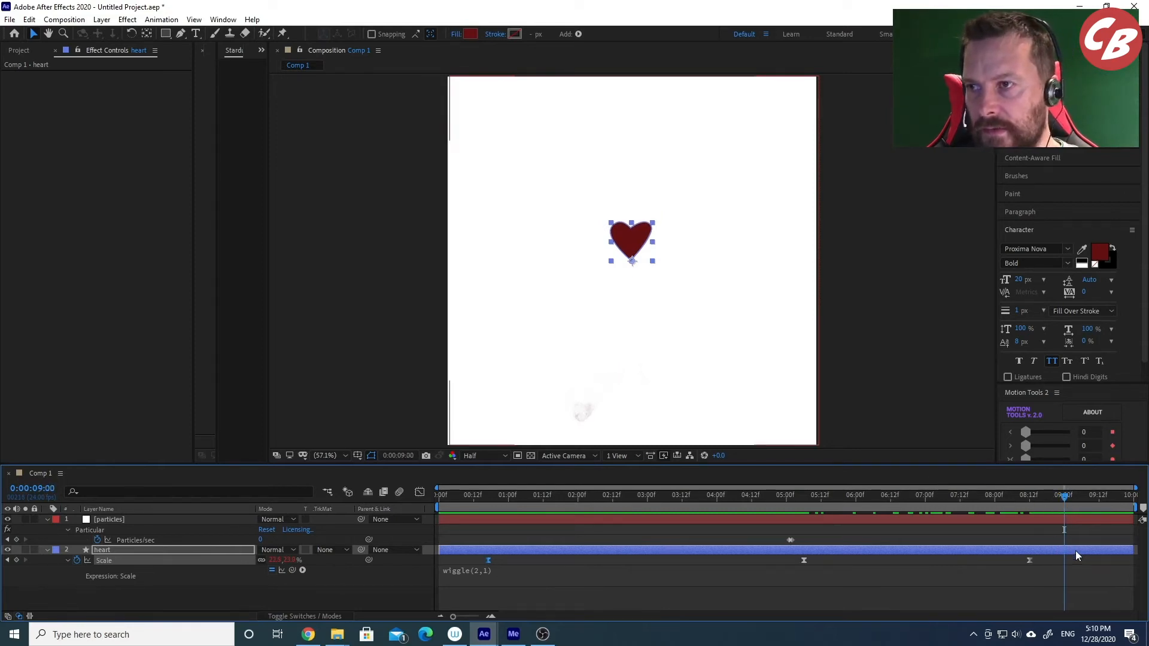
pyautogui.hotkey('ctrl', 'v')
pyautogui.moveTo(1046, 505); pyautogui.dragTo(1017, 501)
pyautogui.press('space')
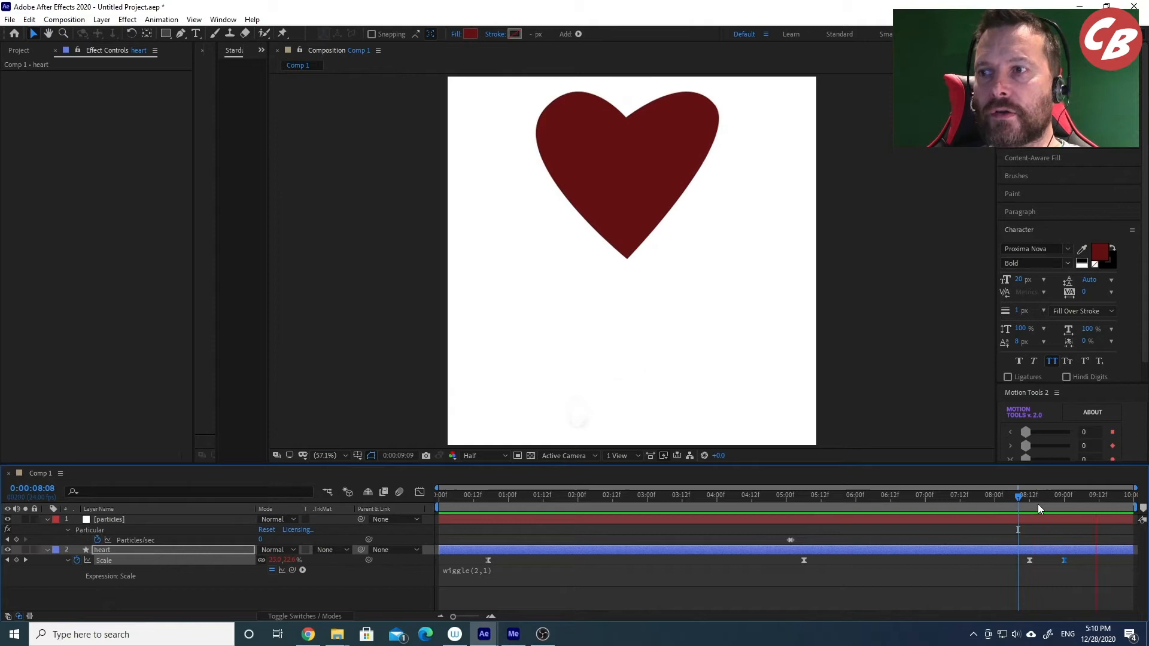
pyautogui.click(968, 498)
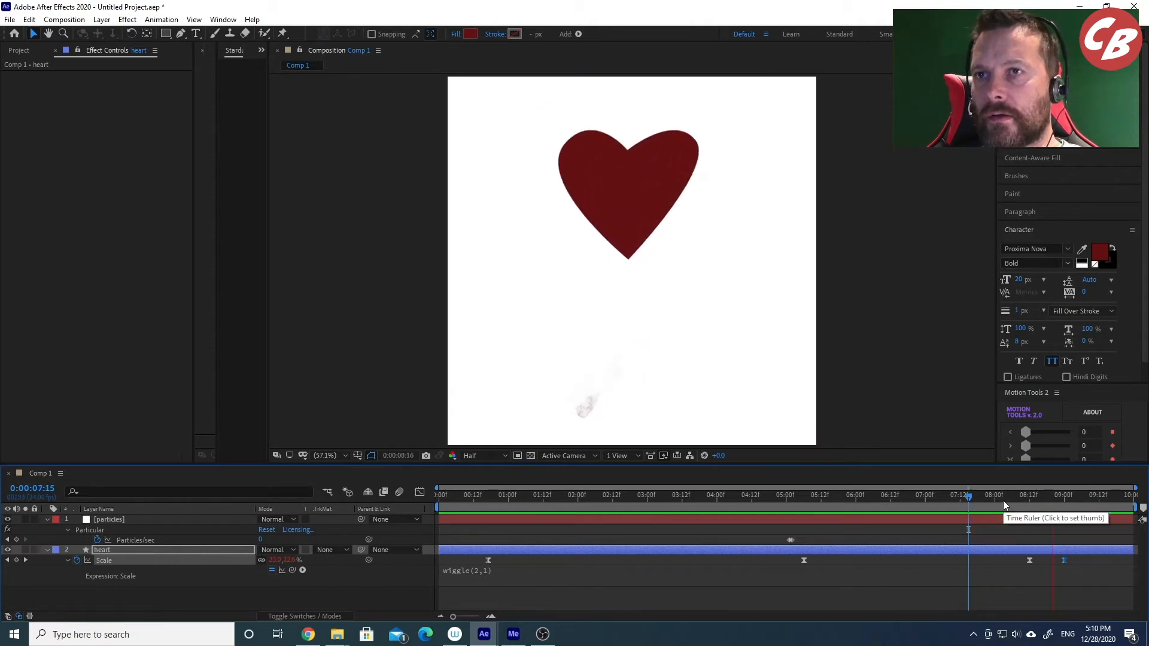
pyautogui.press('space')
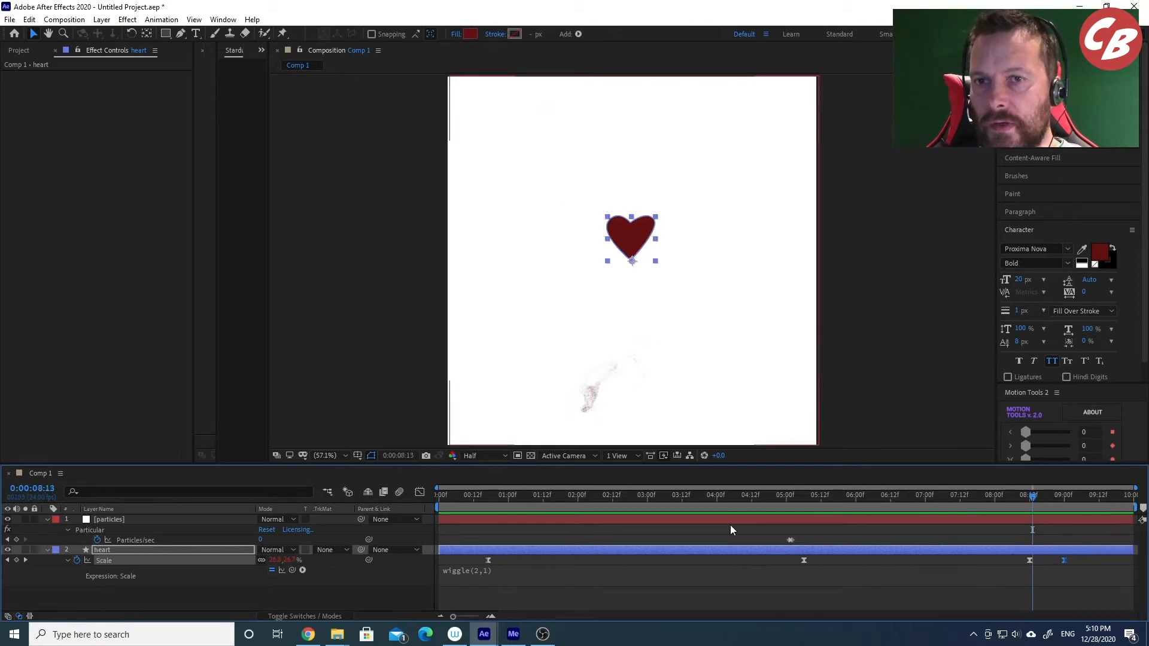
# Lengthen the outgoing ease handle of the heart's Scale keyframe at 0:00:08:12 in the Graph Editor.
pyautogui.click(419, 491)
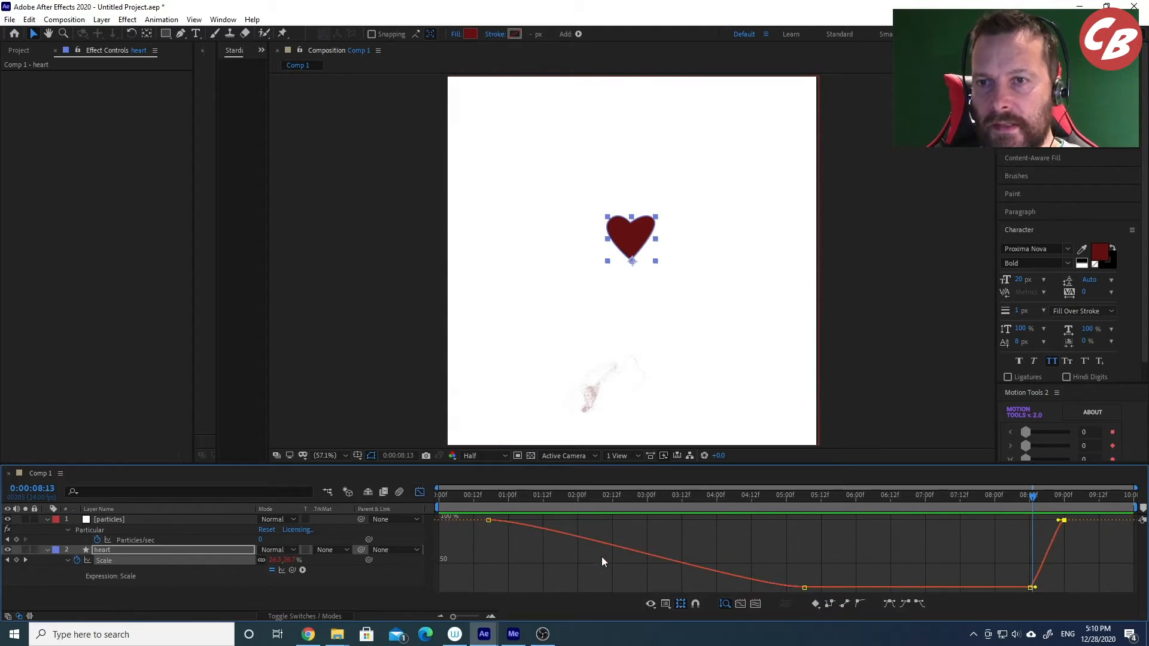
pyautogui.click(1031, 587)
pyautogui.moveTo(1037, 591); pyautogui.dragTo(1041, 593)
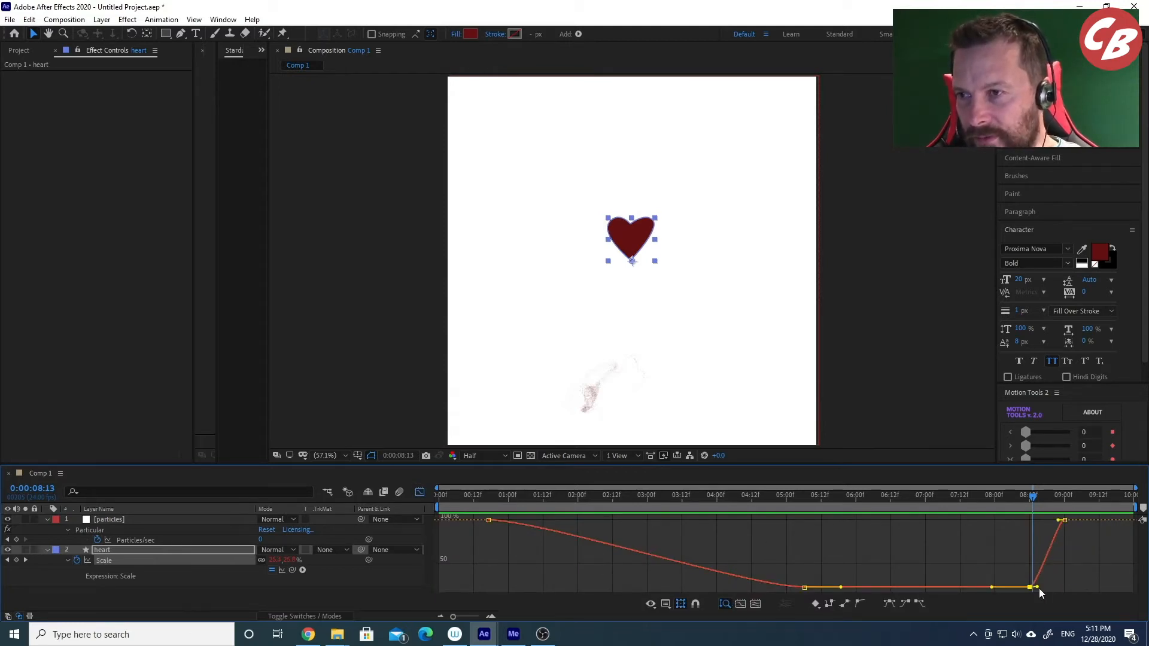
pyautogui.click(1061, 586)
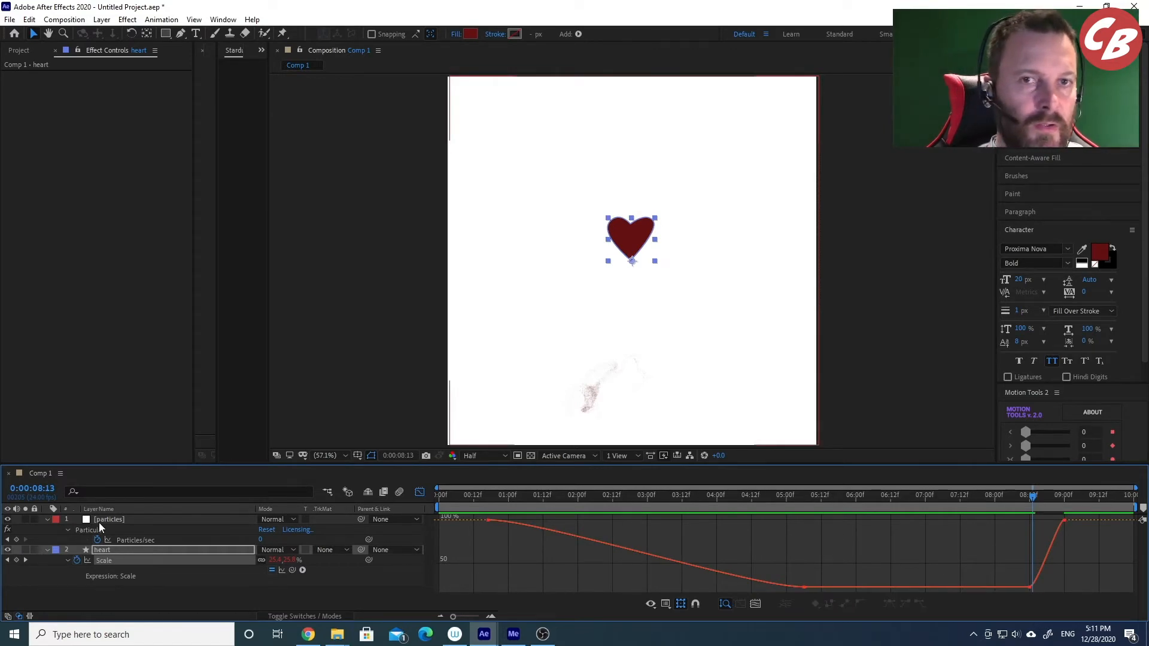
# Select all of the heart's Scale keyframes and display their curve in the Graph Editor.
pyautogui.click(419, 492)
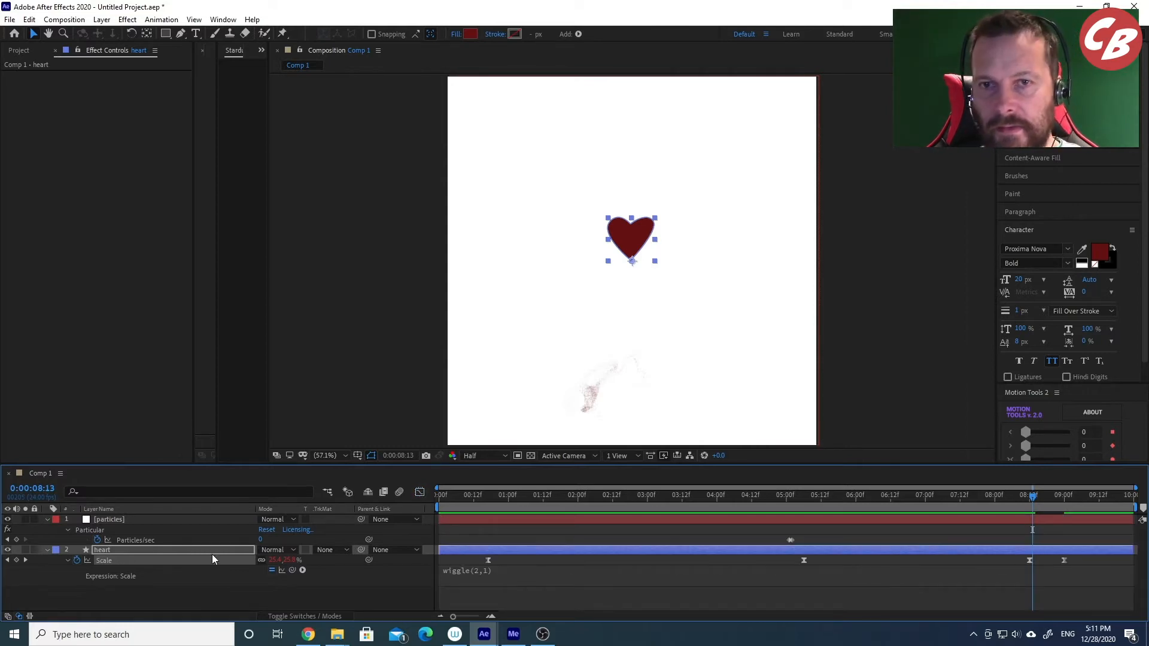
pyautogui.click(187, 561)
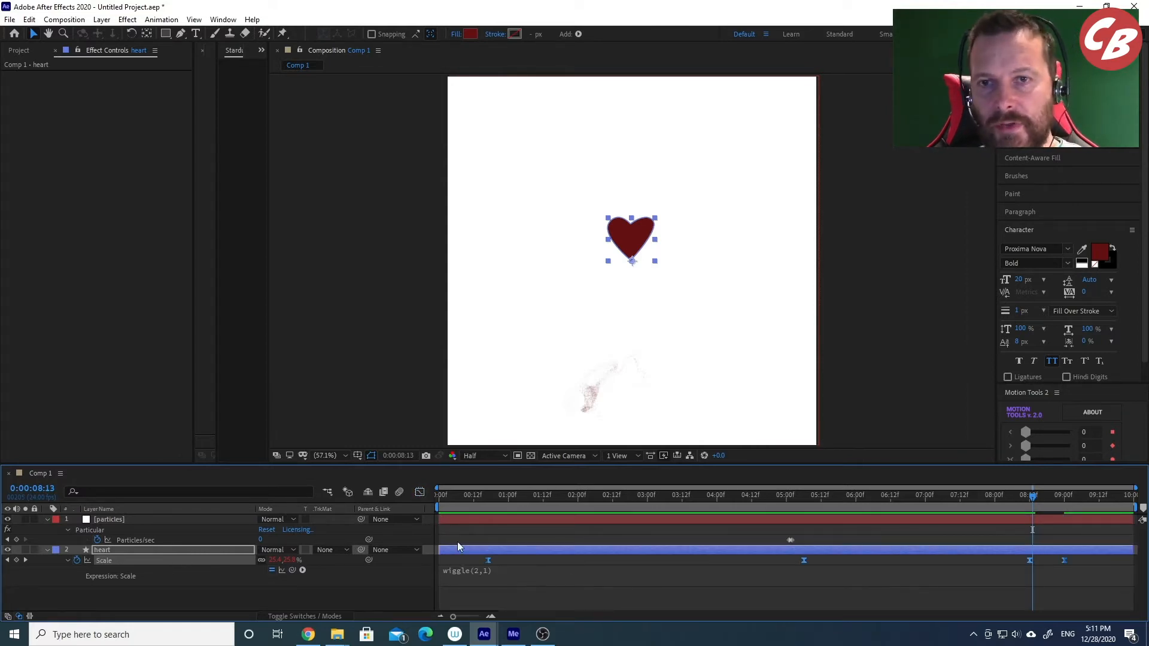
pyautogui.click(420, 492)
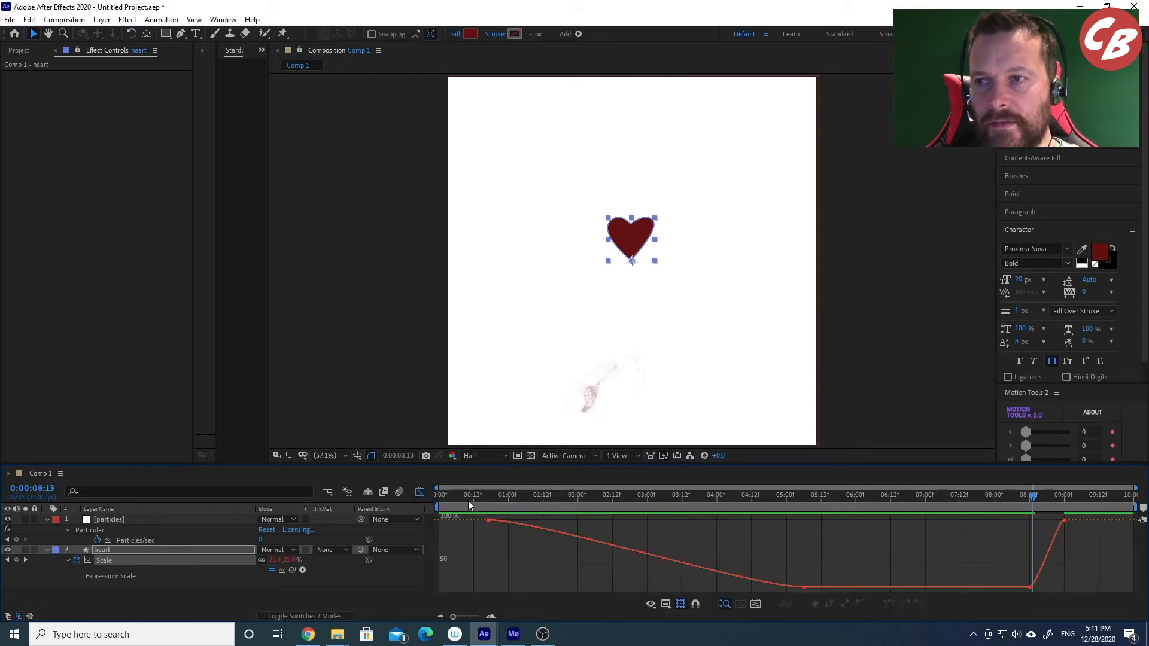
# Lengthen the facing ease handles of the heart's last two Scale keyframes, at 0:00:08:12 and 0:00:09:00, to form a steep S-curve.
pyautogui.click(1030, 588)
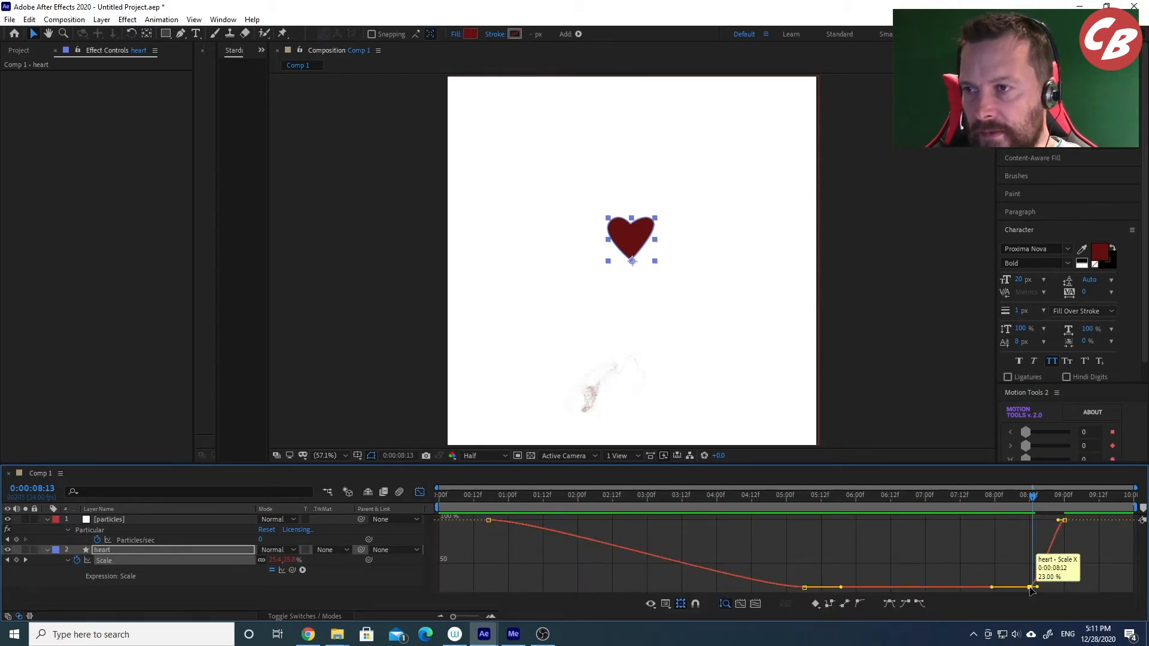
pyautogui.moveTo(1038, 589); pyautogui.dragTo(1063, 593)
pyautogui.click(1064, 521)
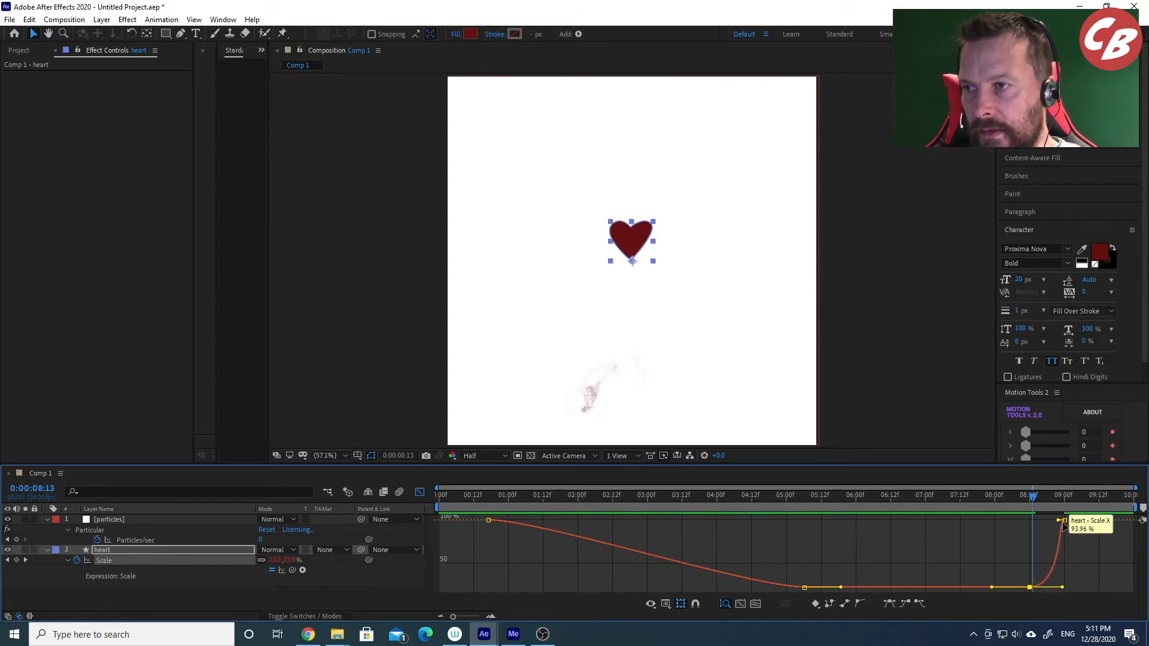
pyautogui.moveTo(1060, 524)
pyautogui.mouseDown()
pyautogui.moveTo(1032, 519)
pyautogui.moveTo(1035, 538)
pyautogui.moveTo(1043, 530)
pyautogui.mouseUp()
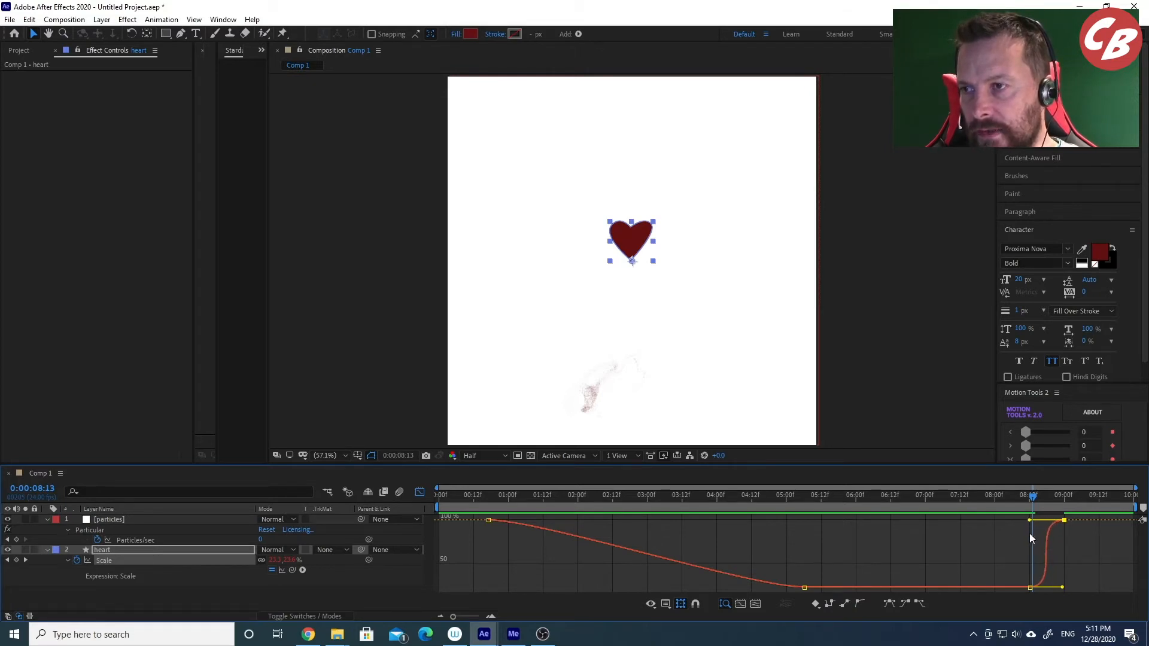
# Scrub around 0:00:08:12 and play from 0:00:07:20 to check the easing of the heart's regrowth.
pyautogui.moveTo(1042, 502); pyautogui.dragTo(1005, 499)
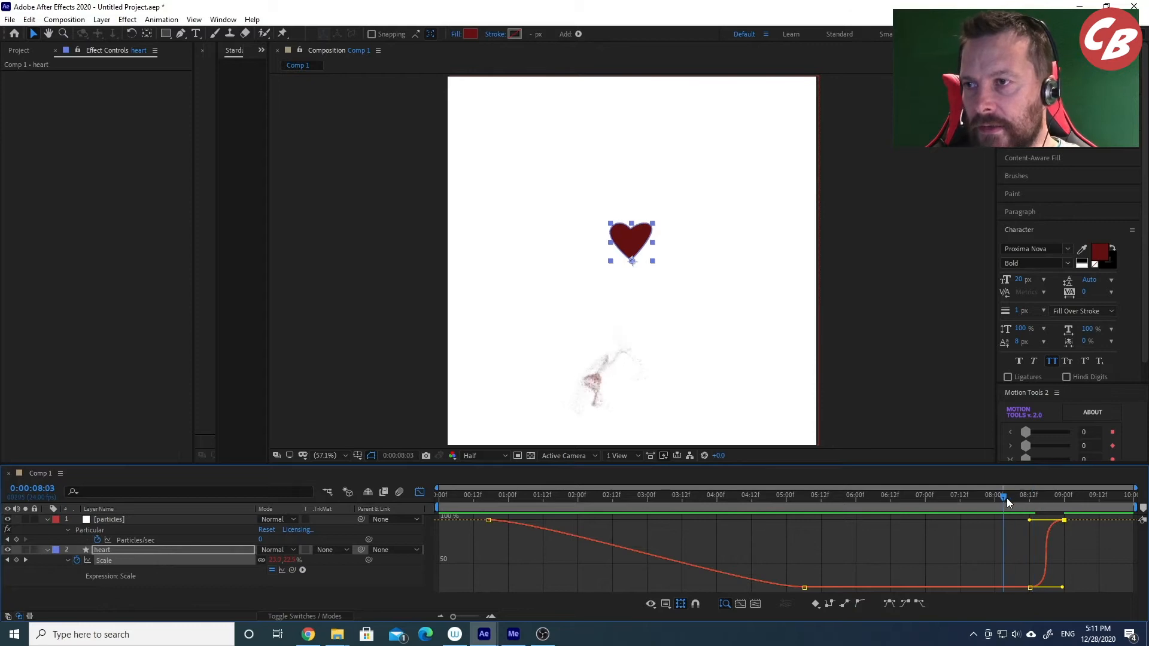
pyautogui.click(1025, 499)
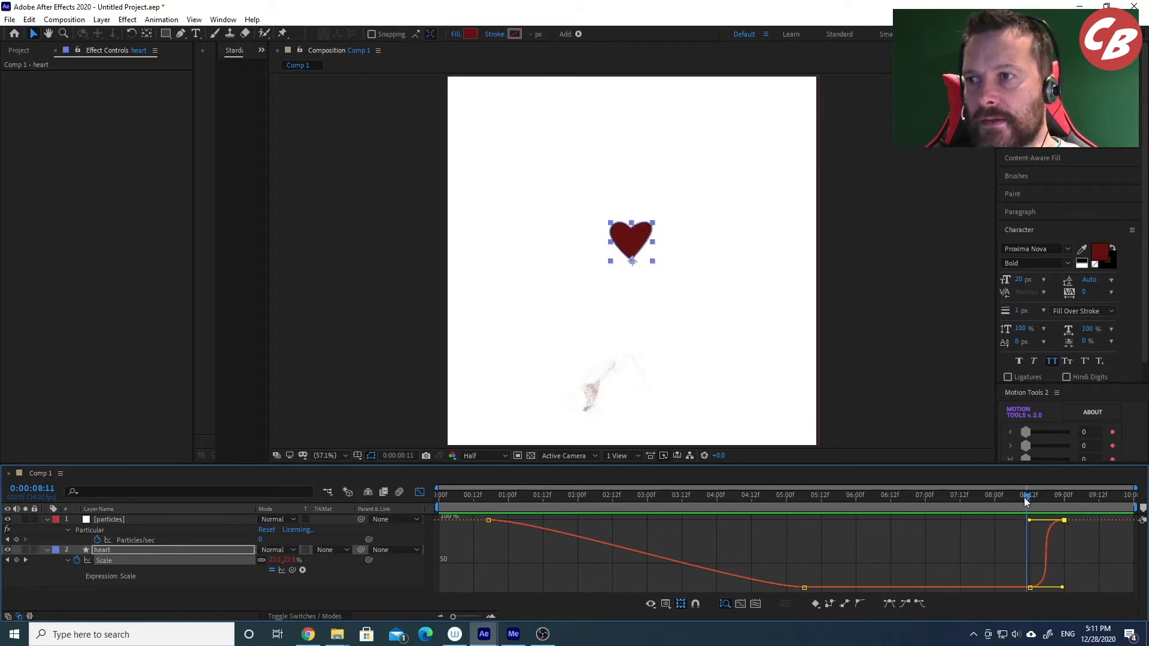
pyautogui.moveTo(1026, 501); pyautogui.dragTo(1008, 499)
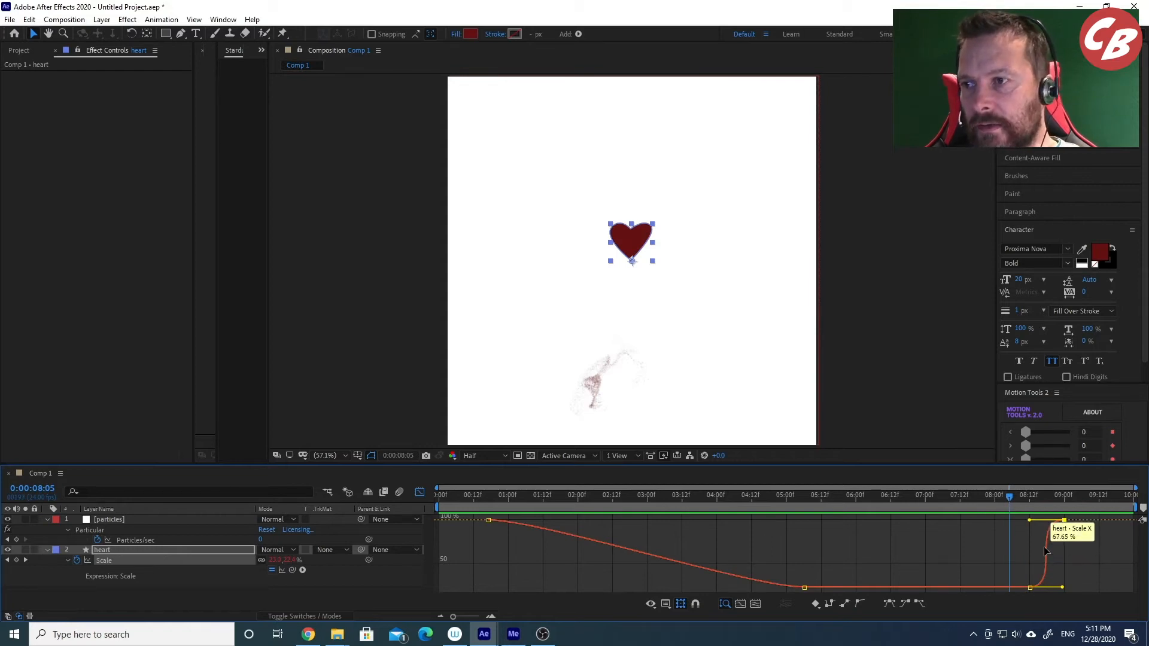
pyautogui.moveTo(1025, 498); pyautogui.dragTo(983, 497)
pyautogui.press('space')
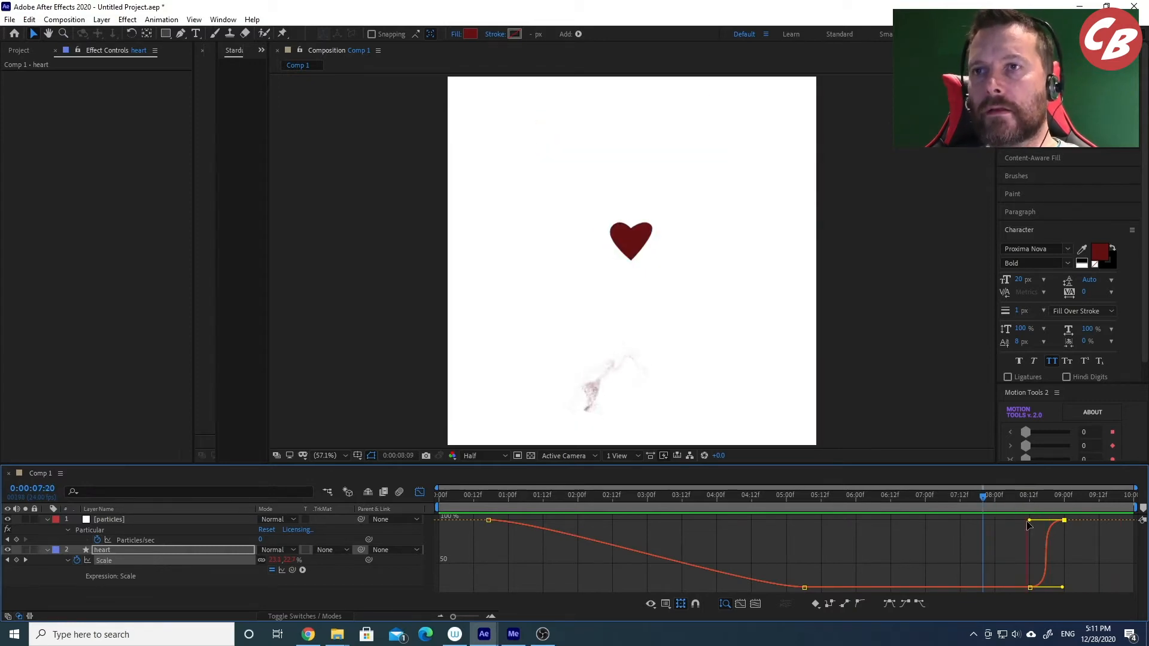
pyautogui.click(1040, 497)
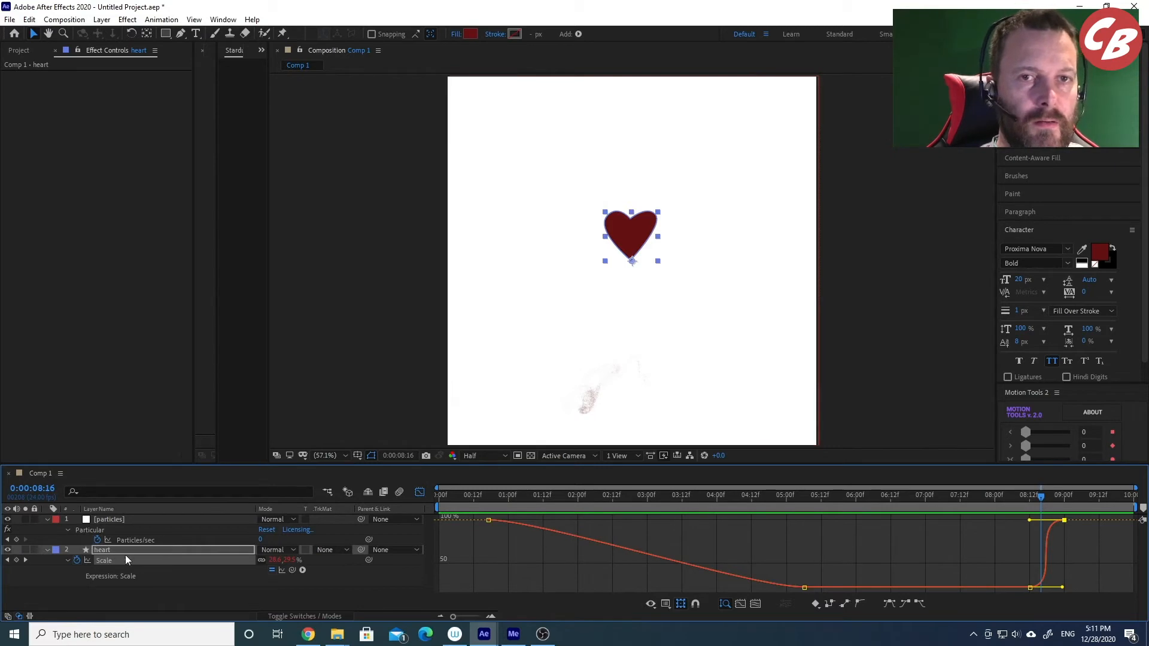
# Collapse the properties of the heart and particles layers and play the animation from the first frame.
pyautogui.click(107, 595)
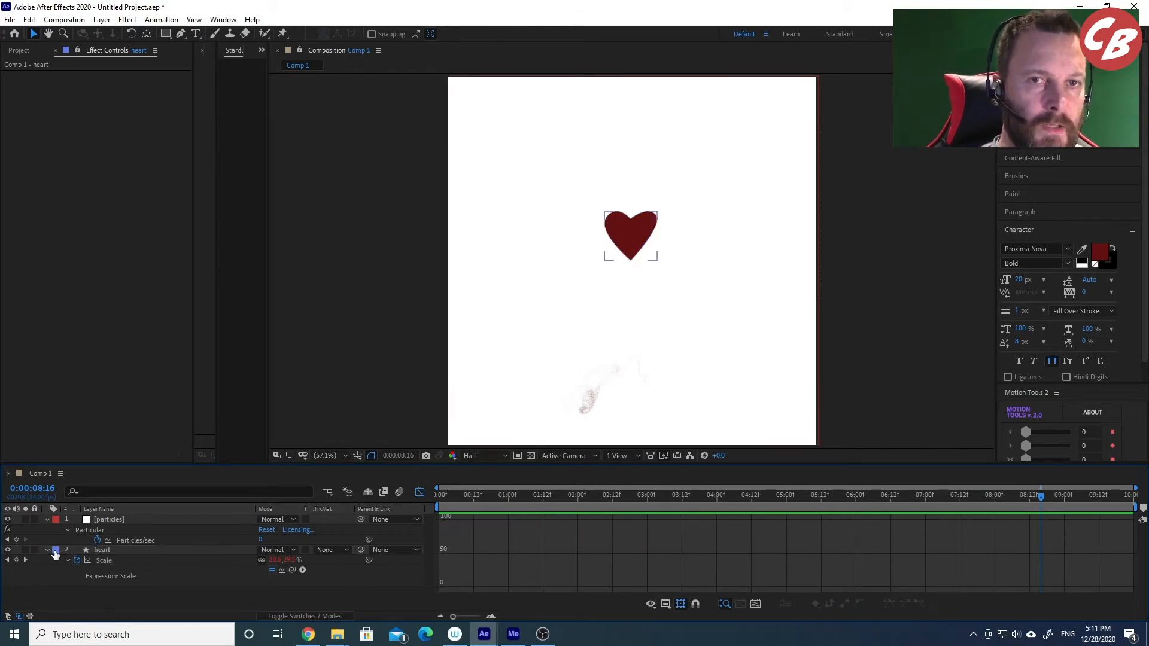
pyautogui.click(48, 549)
pyautogui.click(46, 520)
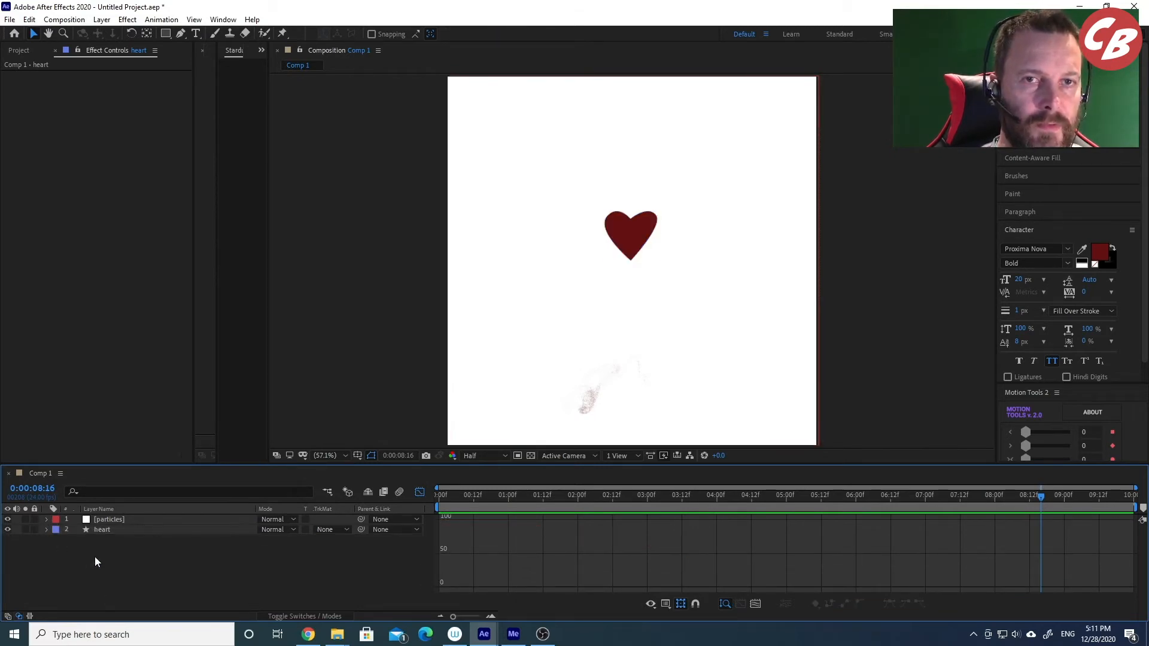
pyautogui.moveTo(463, 497); pyautogui.dragTo(436, 497)
pyautogui.press('space')
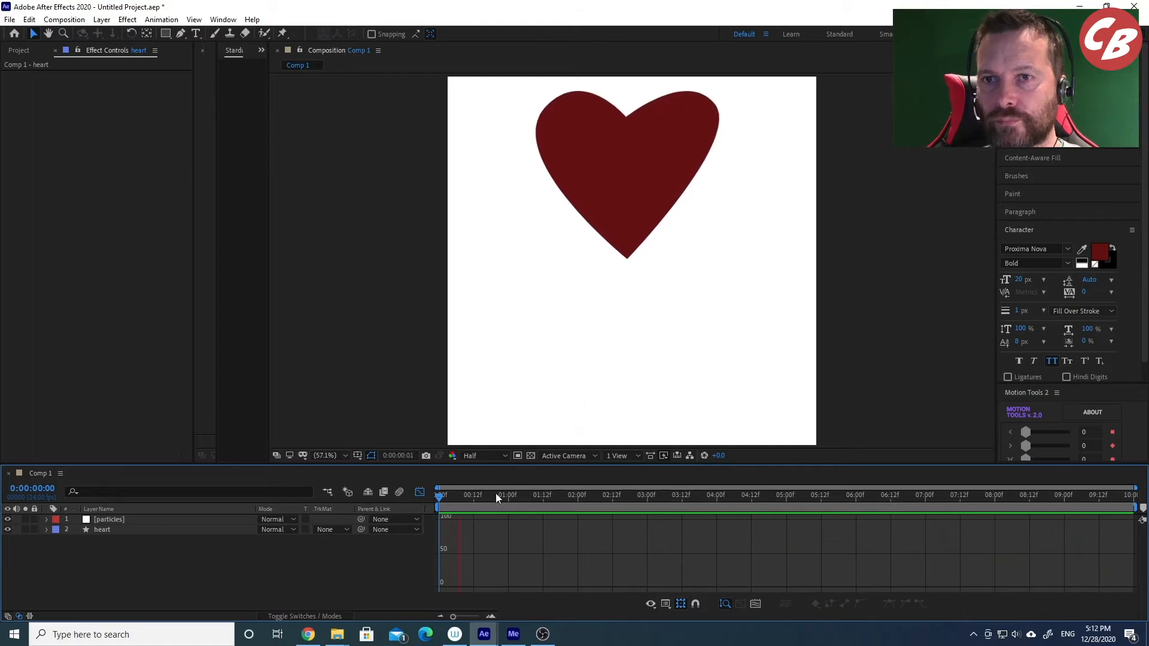
pyautogui.press('space')
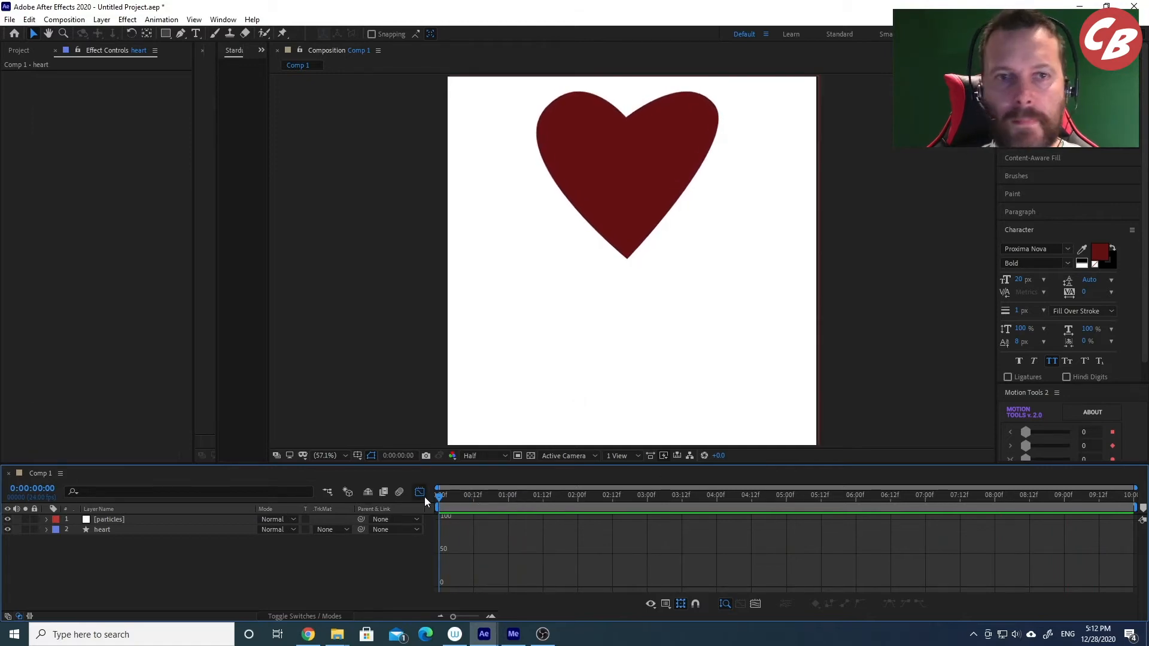
# Pre-compose the particles and heart layers together as Pre-comp 1, moving all attributes into the new composition.
pyautogui.moveTo(89, 530); pyautogui.dragTo(90, 531)
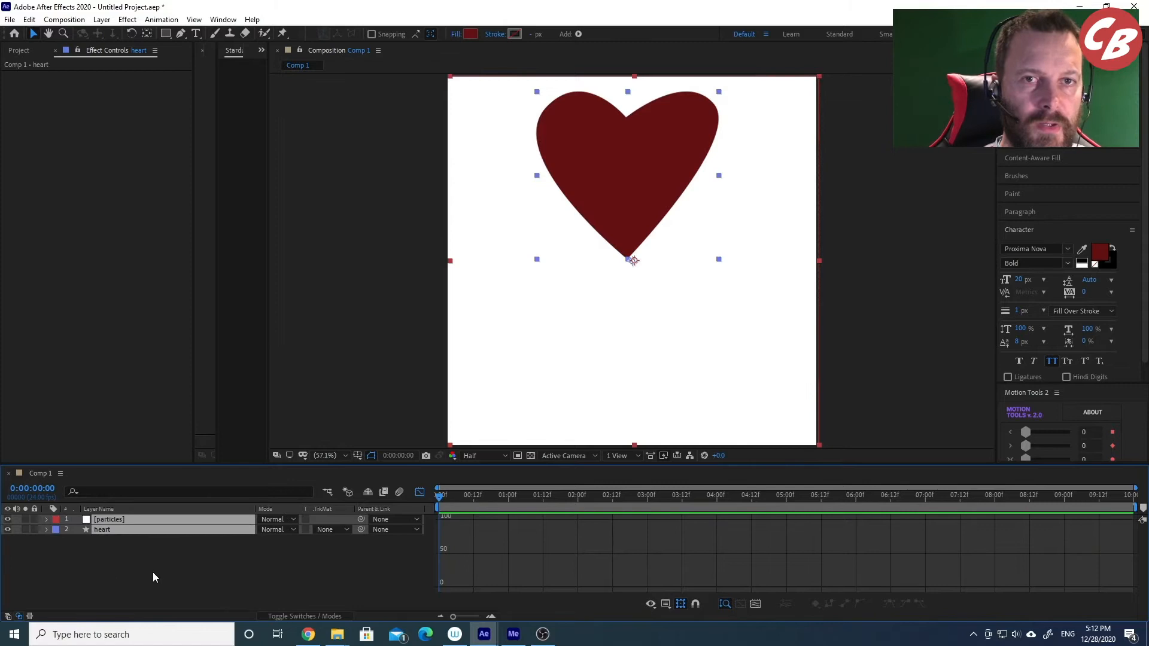
pyautogui.moveTo(143, 554); pyautogui.dragTo(75, 517)
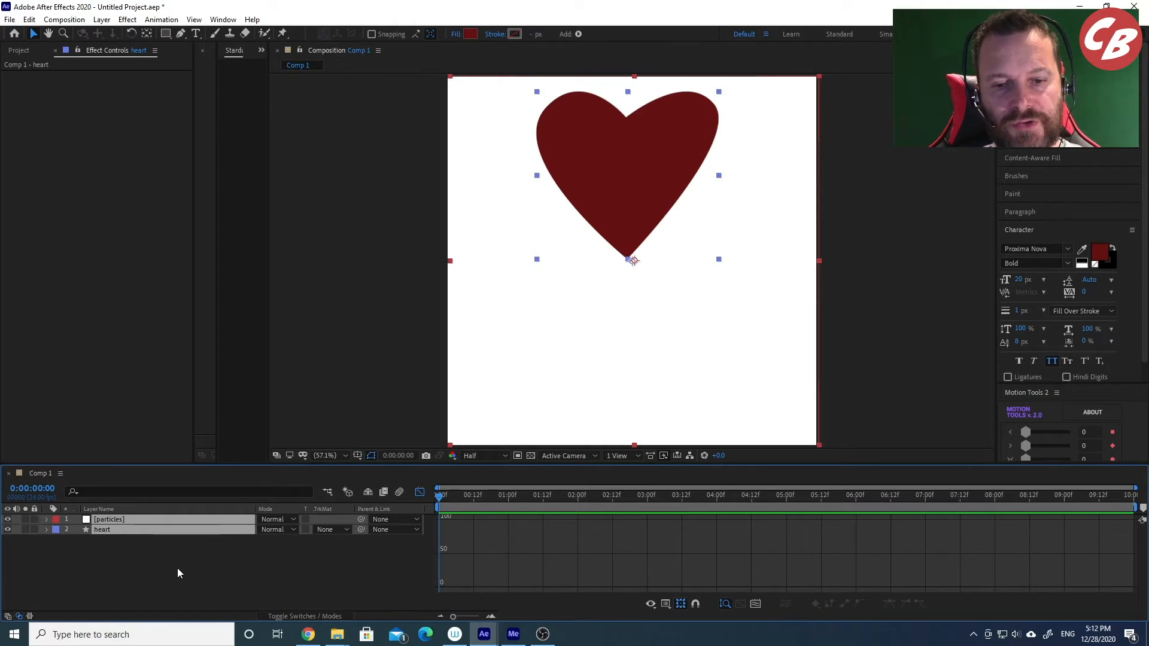
pyautogui.hotkey('ctrl', 'shift', 'c')
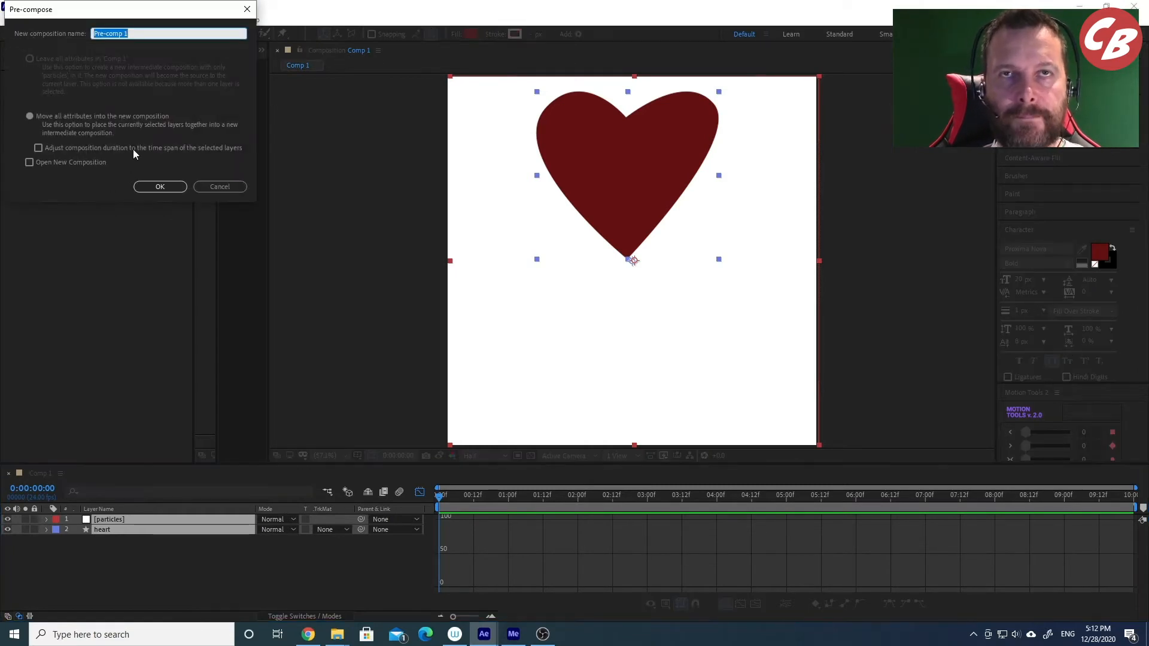
pyautogui.click(159, 186)
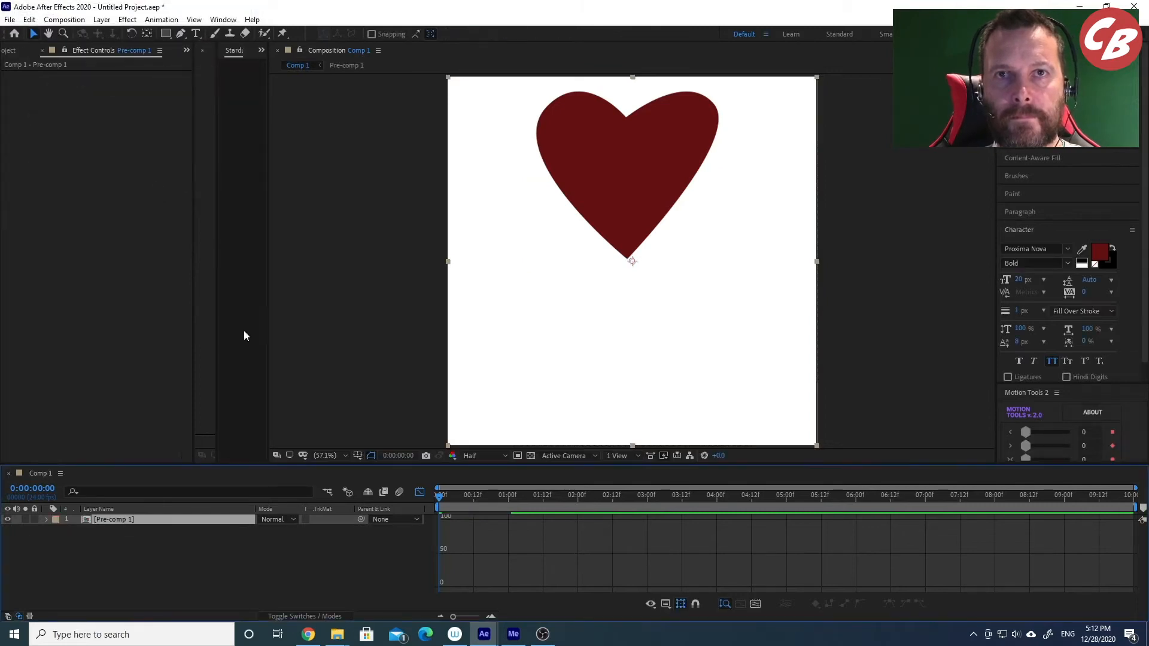
# Duplicate the Pre-comp 1 layer in Comp 1.
pyautogui.click(116, 541)
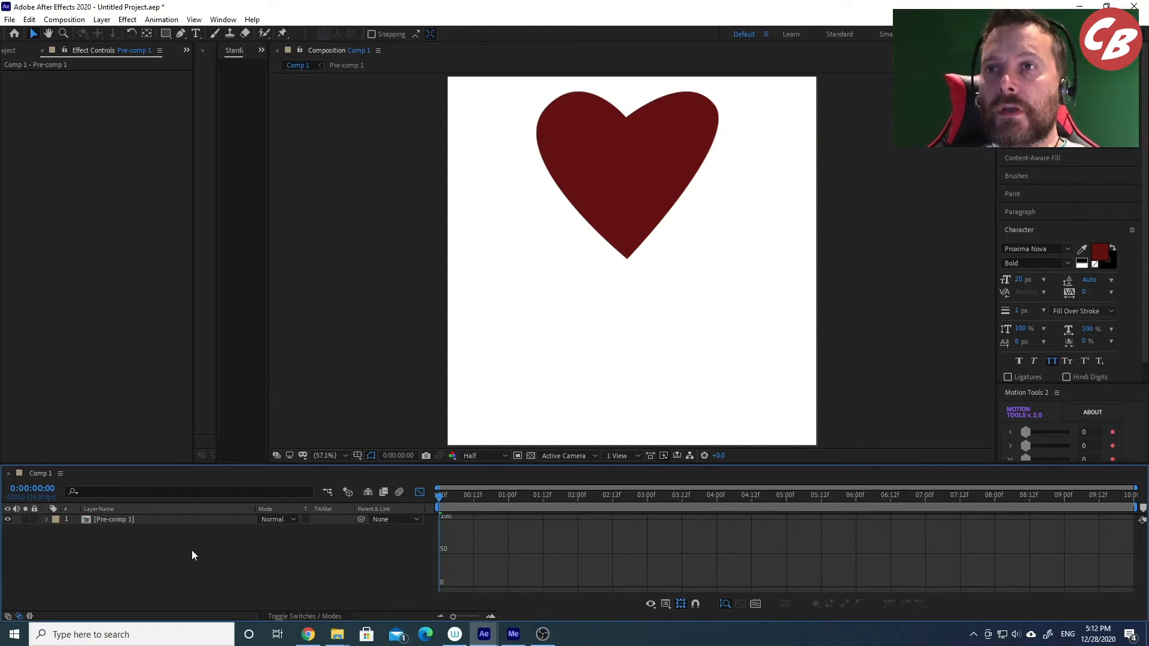
pyautogui.click(108, 520)
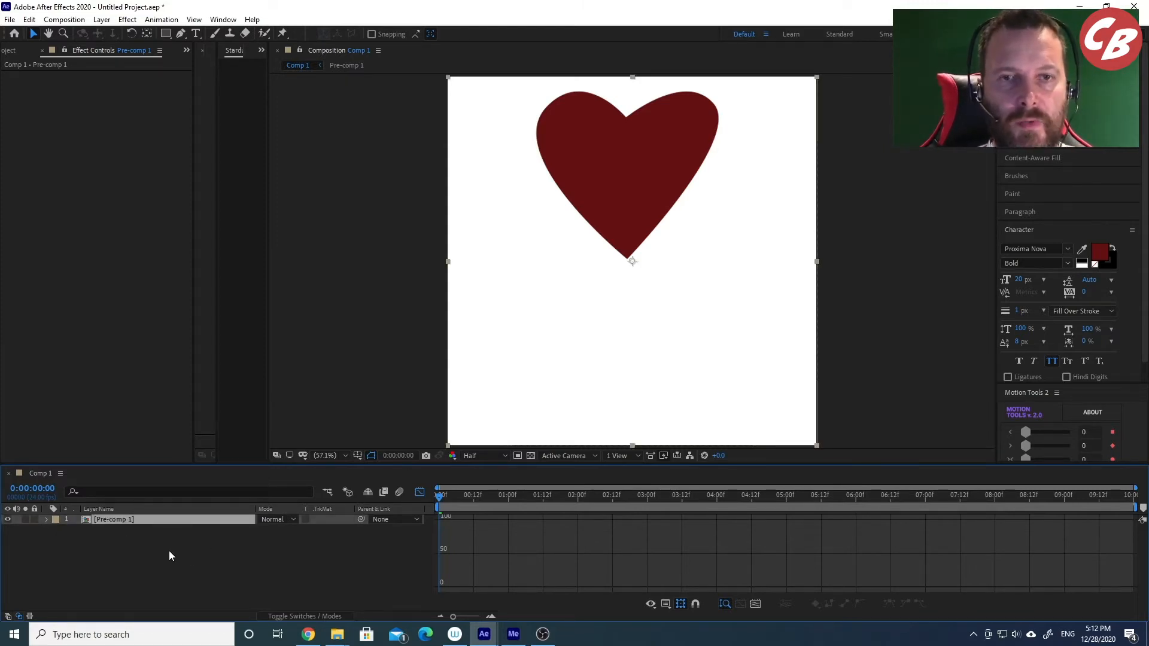
pyautogui.hotkey('ctrl', 'd')
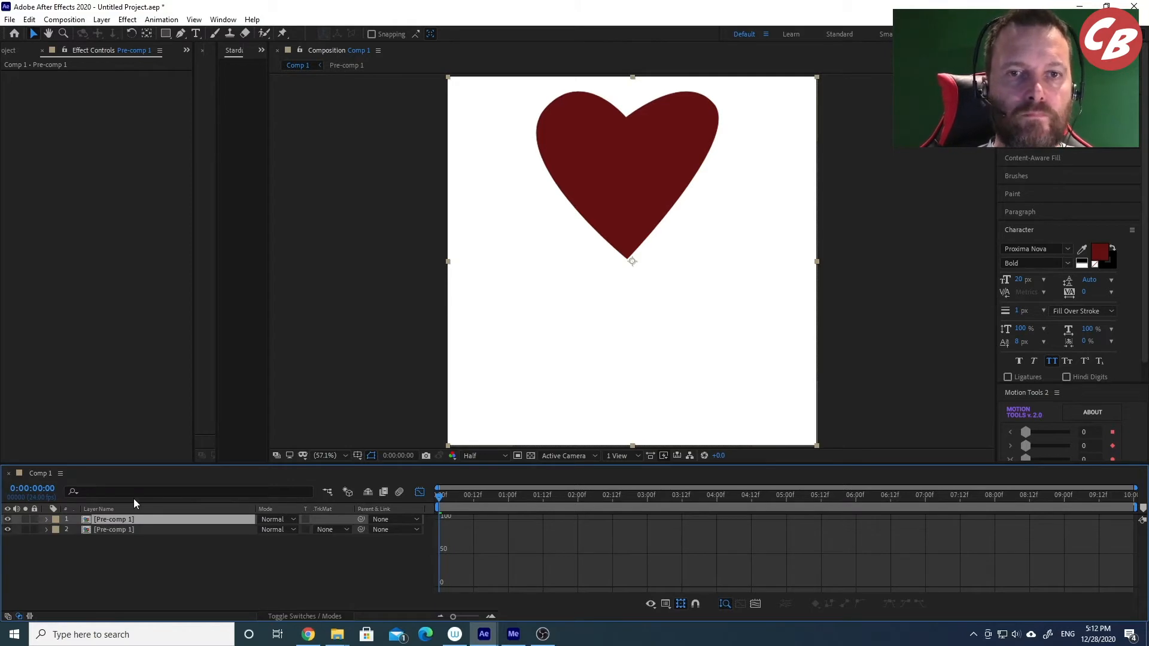
# Set the Rotation of the lower Pre-comp 1 layer to 180° and play the composition to check the mirrored hearts.
pyautogui.click(46, 531)
pyautogui.click(120, 529)
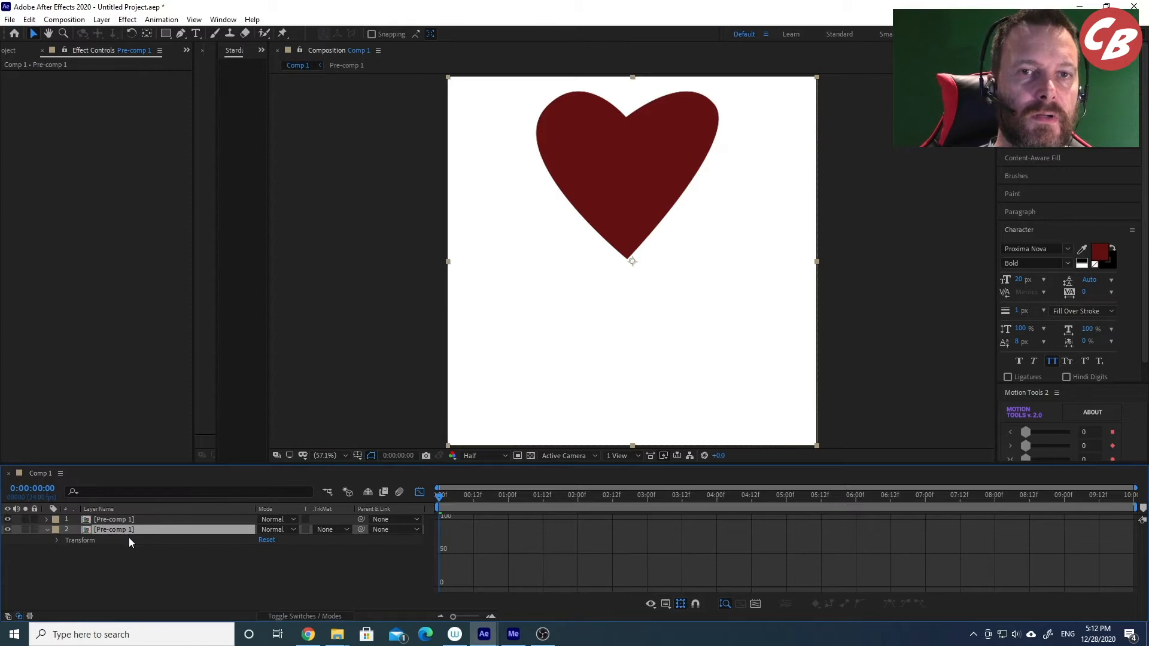
pyautogui.press('r')
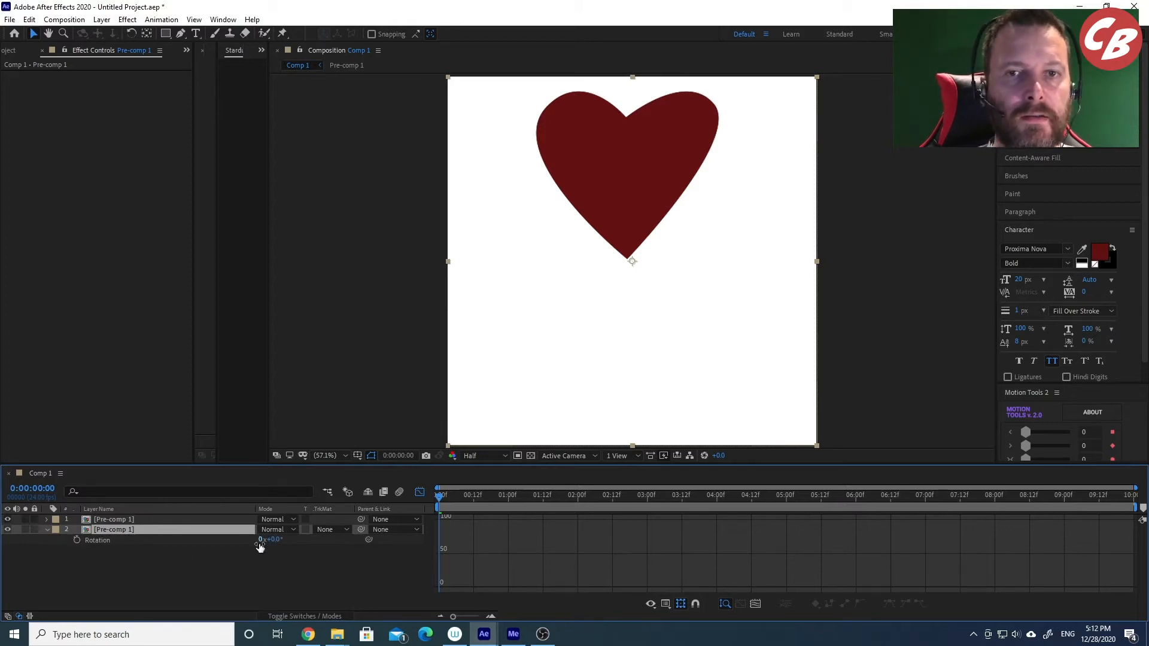
pyautogui.click(280, 539)
pyautogui.write('180')
pyautogui.press('Return')
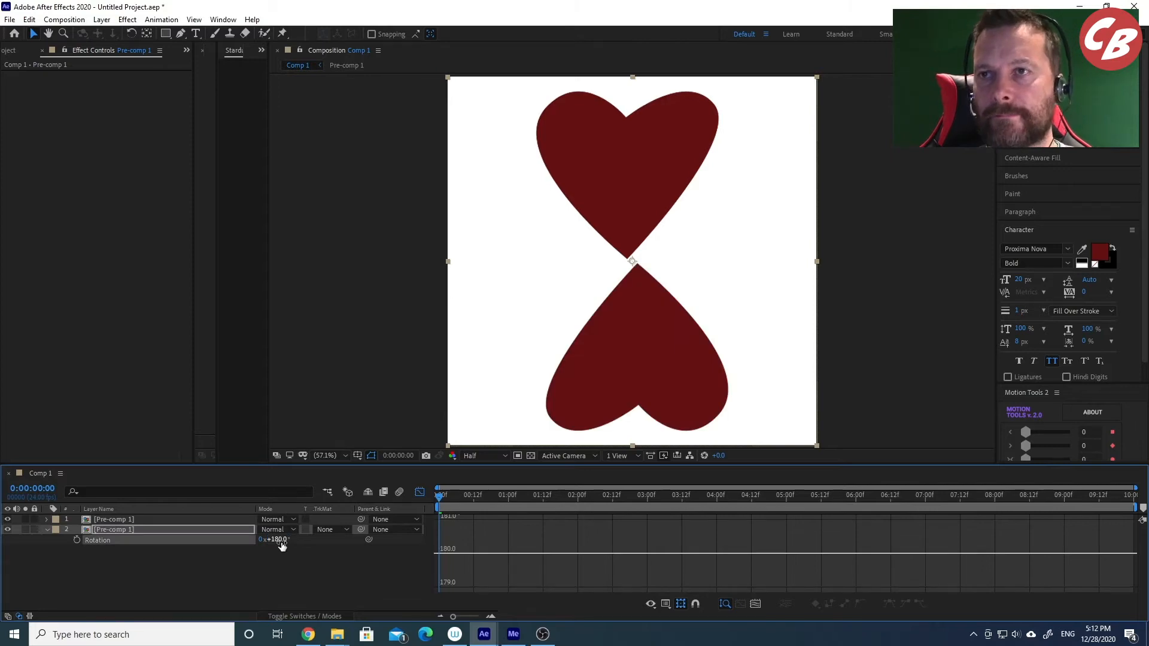
pyautogui.press('space')
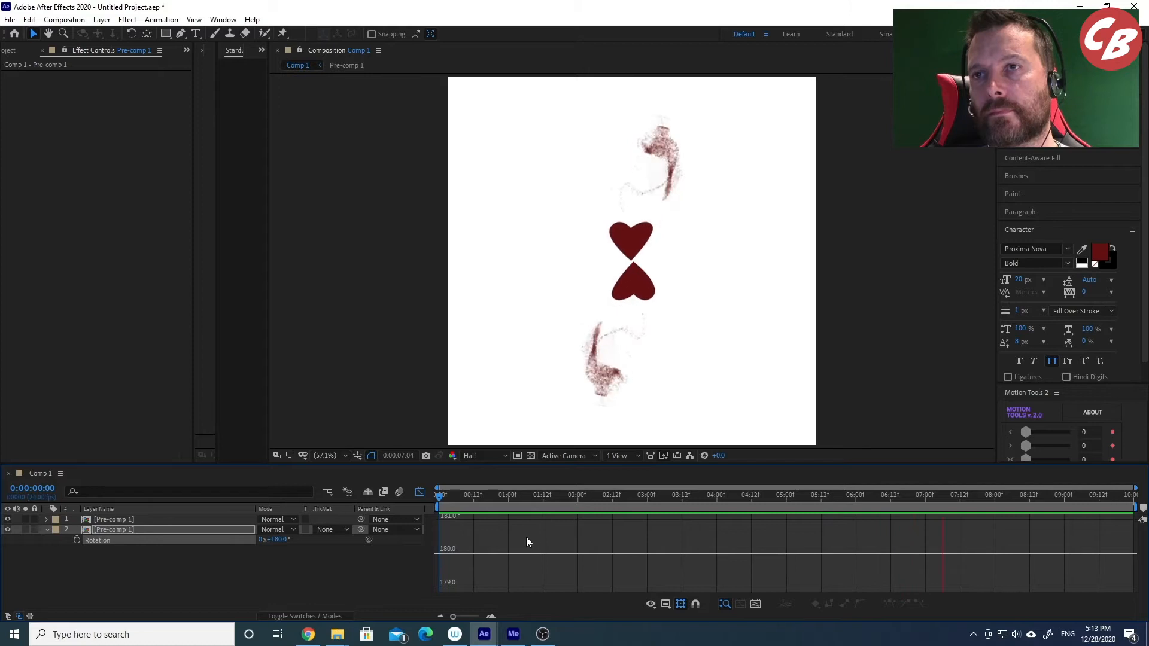
pyautogui.press('space')
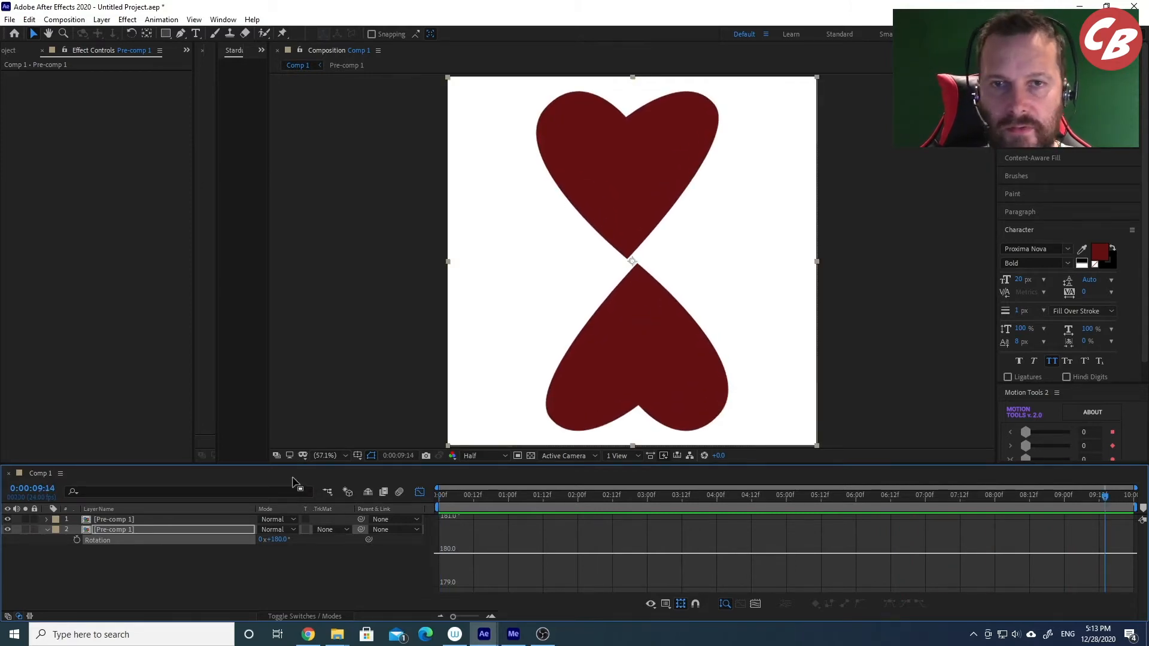
# Open Pre-comp 1, switch its timeline from the Graph Editor to layer bars, and return to the first frame.
pyautogui.doubleClick(113, 519)
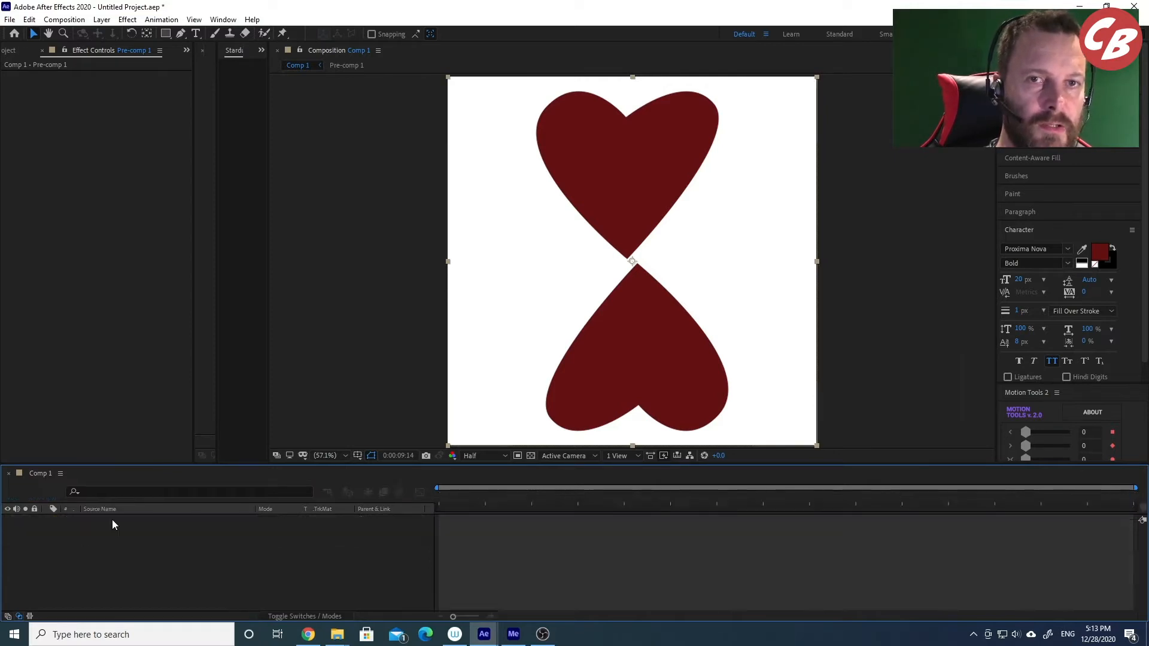
pyautogui.click(420, 491)
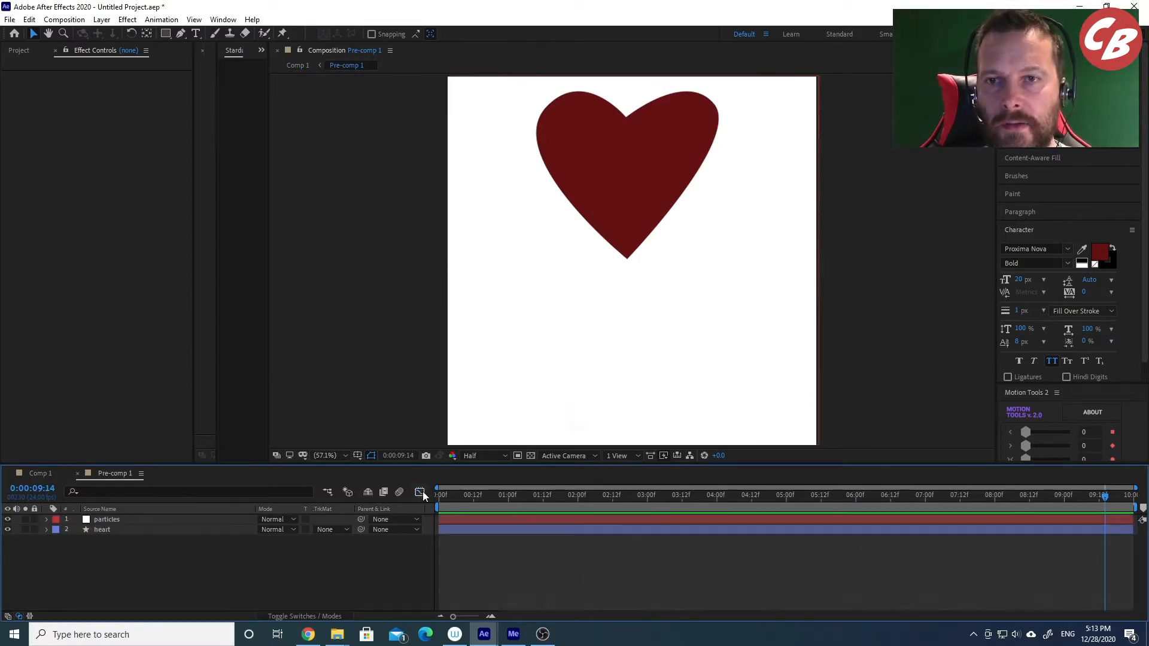
pyautogui.moveTo(524, 498); pyautogui.dragTo(430, 498)
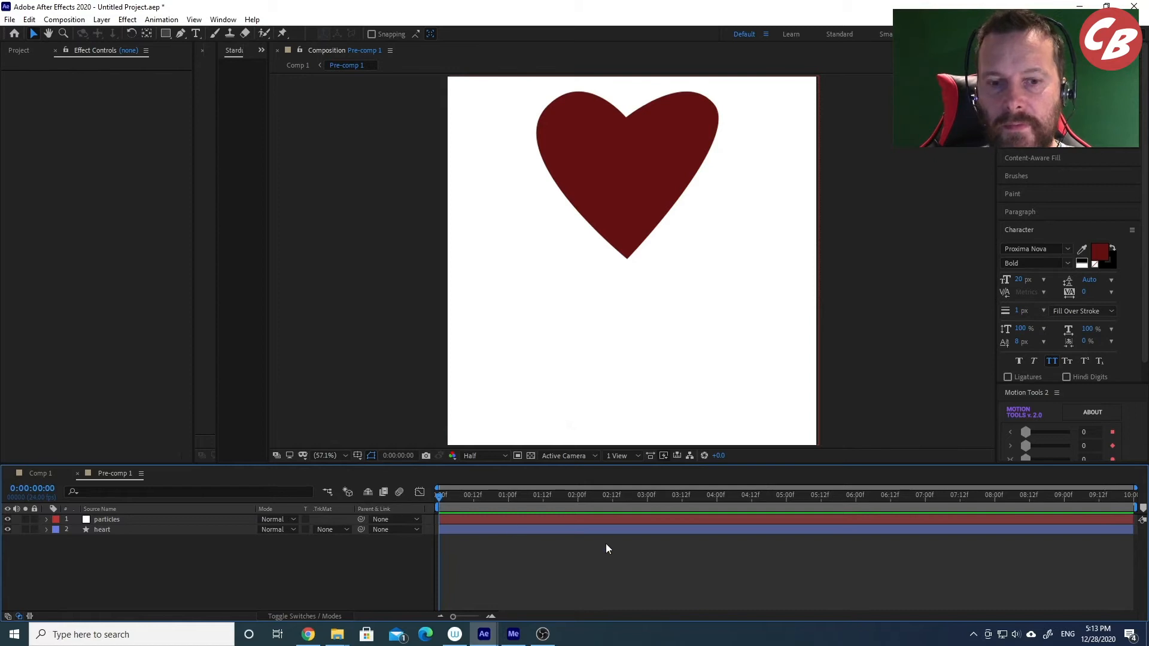
pyautogui.click(626, 195)
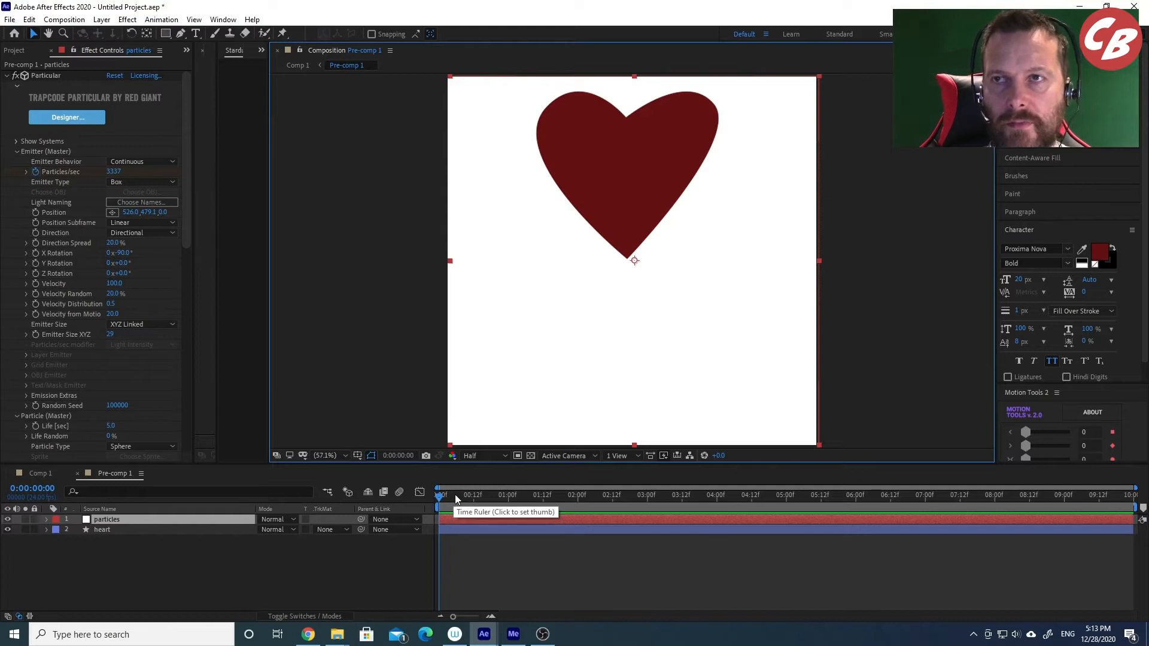
pyautogui.moveTo(462, 497)
pyautogui.mouseDown()
pyautogui.moveTo(452, 498)
pyautogui.moveTo(684, 498)
pyautogui.moveTo(777, 479)
pyautogui.moveTo(442, 467)
pyautogui.moveTo(779, 464)
pyautogui.moveTo(437, 459)
pyautogui.mouseUp()
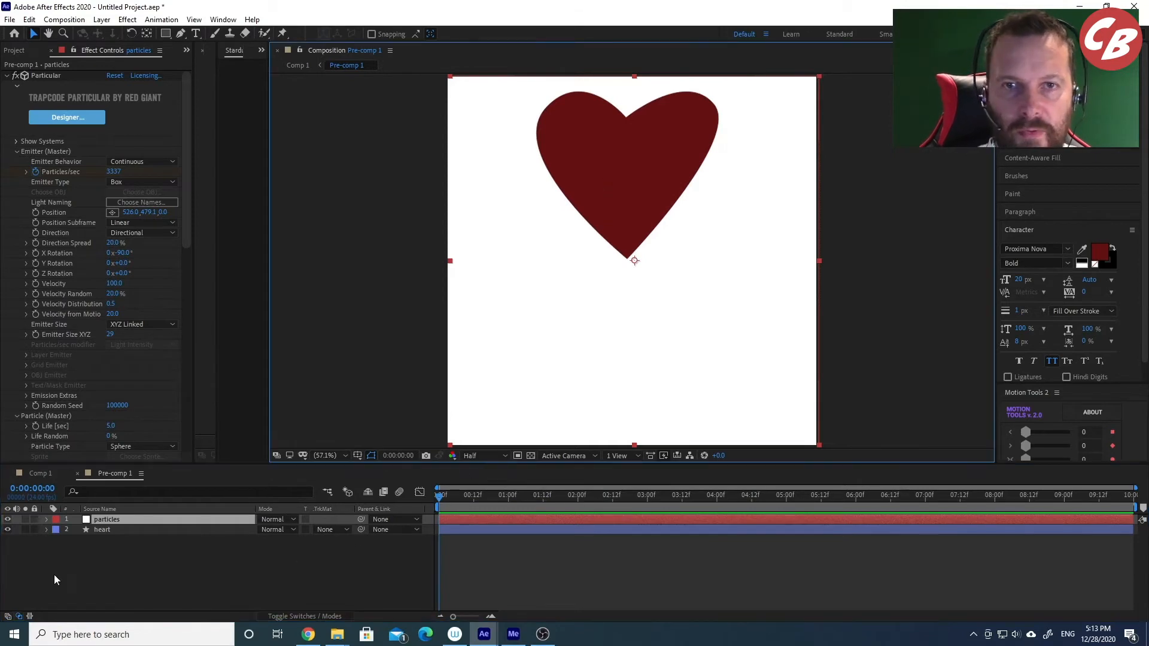
# Reveal the heart layer's Scale keyframes in Pre-comp 1 and scrub around the first keyframe.
pyautogui.click(116, 531)
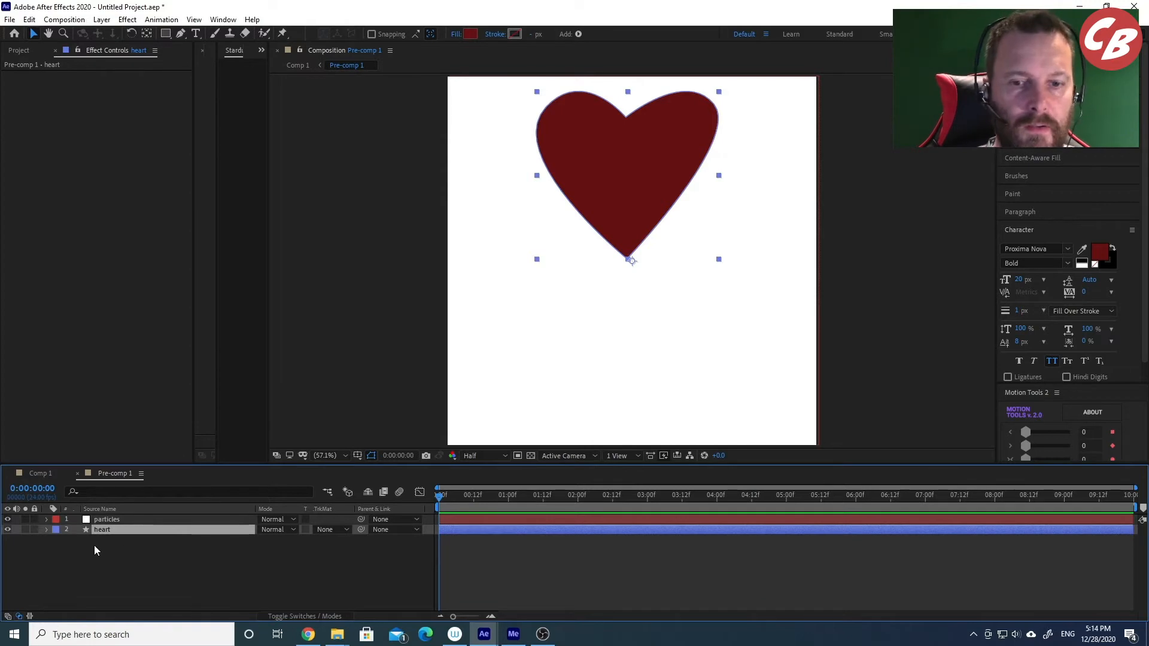
pyautogui.press('s')
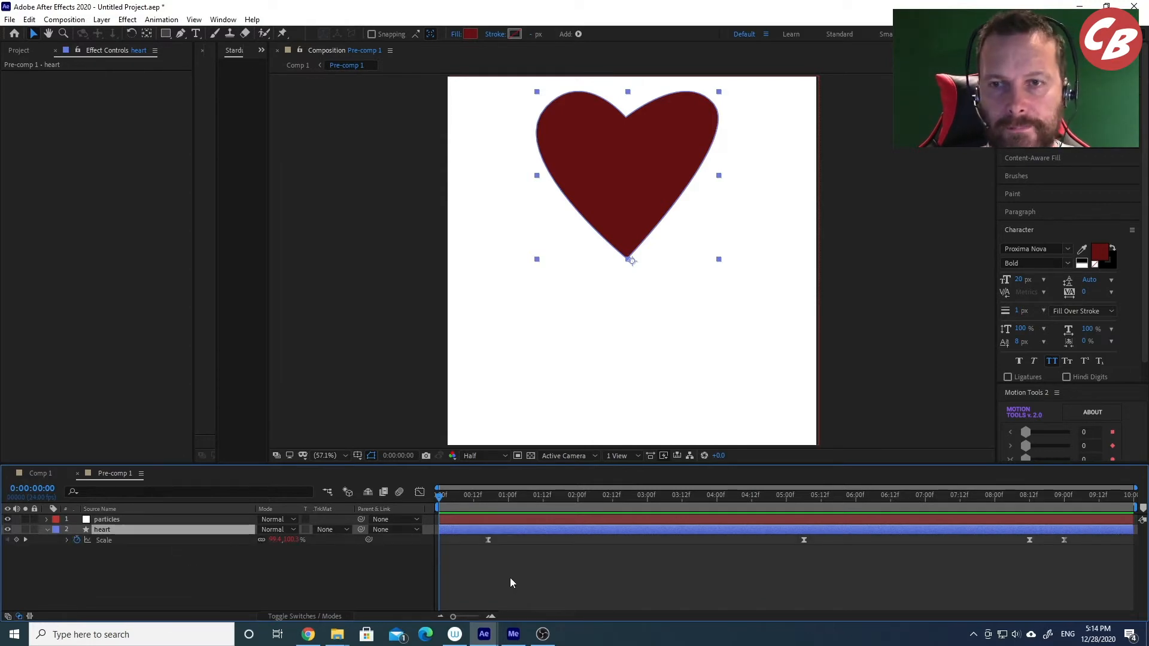
pyautogui.moveTo(491, 500); pyautogui.dragTo(503, 534)
pyautogui.click(488, 540)
pyautogui.press('Delete')
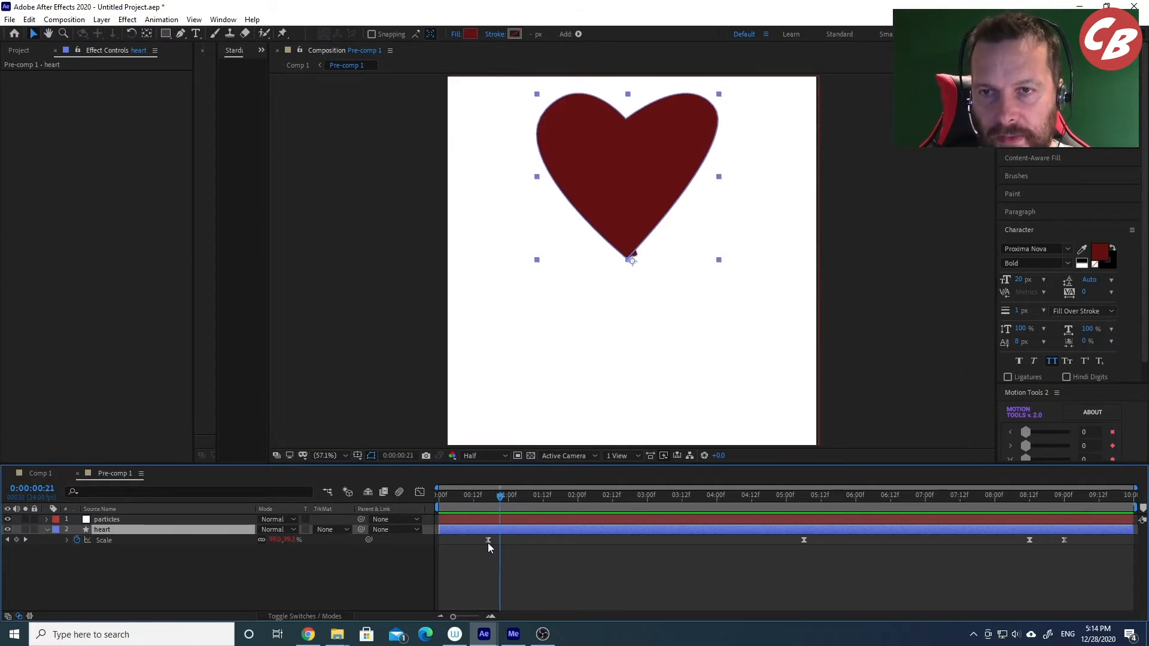
pyautogui.moveTo(478, 497); pyautogui.dragTo(502, 497)
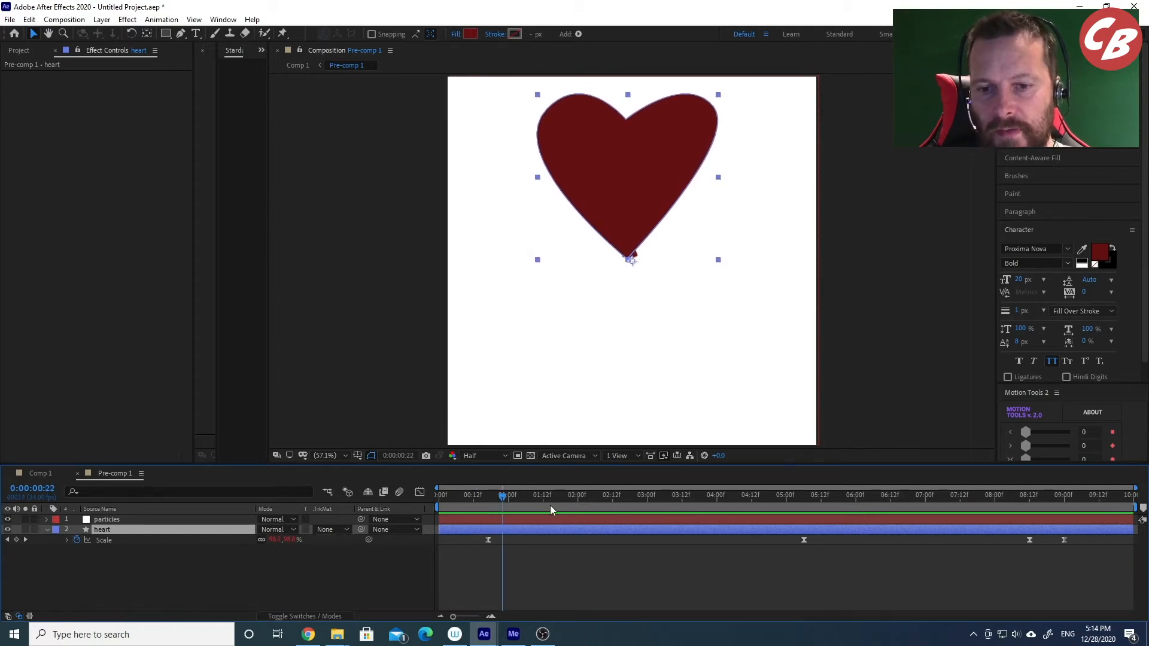
# Step back and forth between the heart's Scale keyframes to examine the heart and particles at each one.
pyautogui.press('j')
pyautogui.press('k')
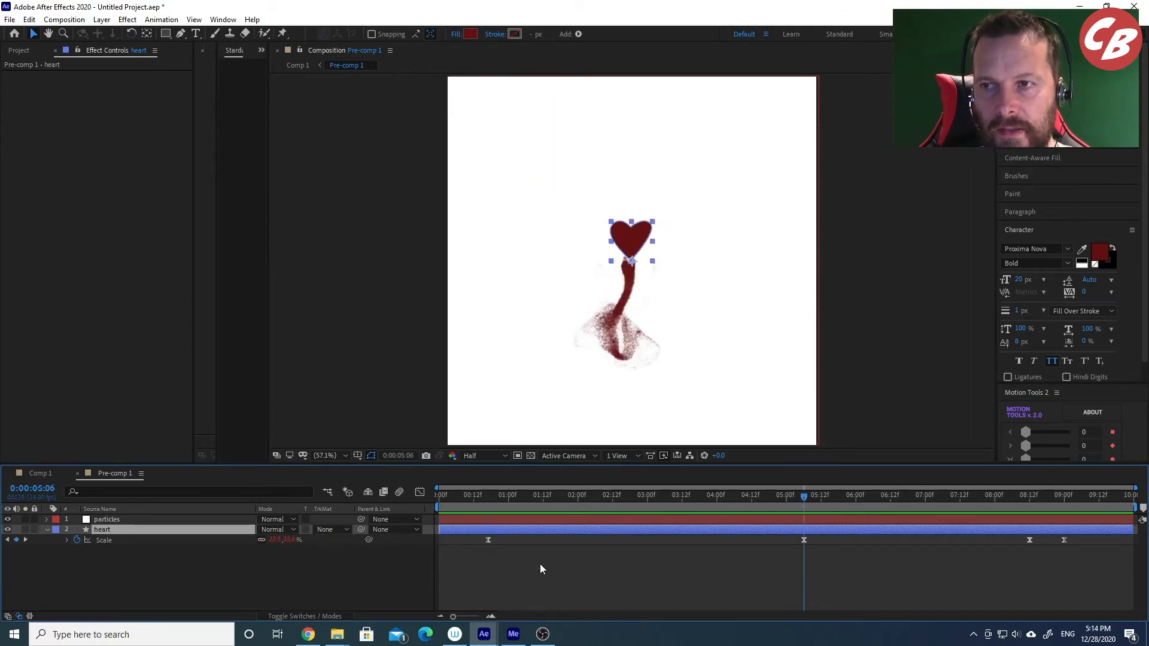
pyautogui.press('k')
pyautogui.press('j')
pyautogui.press('j')
pyautogui.press('k')
pyautogui.press('k')
pyautogui.press('j')
pyautogui.press('j')
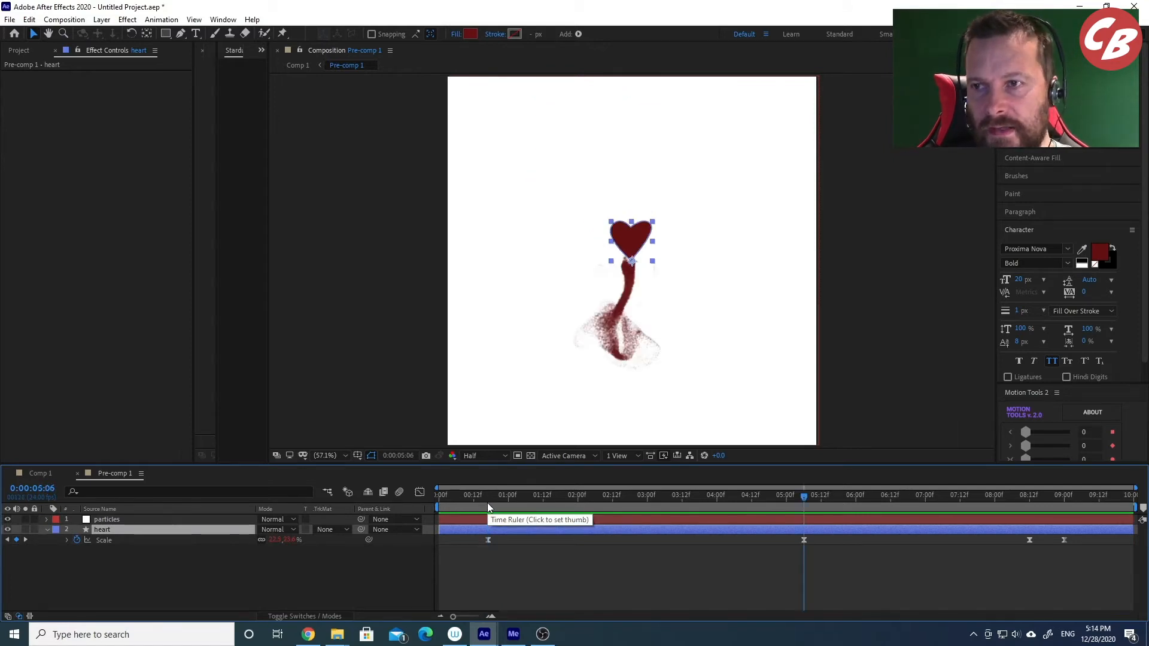
# Set the heart layer's Scale to 80% at its first keyframe, 0:00:00:17.
pyautogui.click(488, 506)
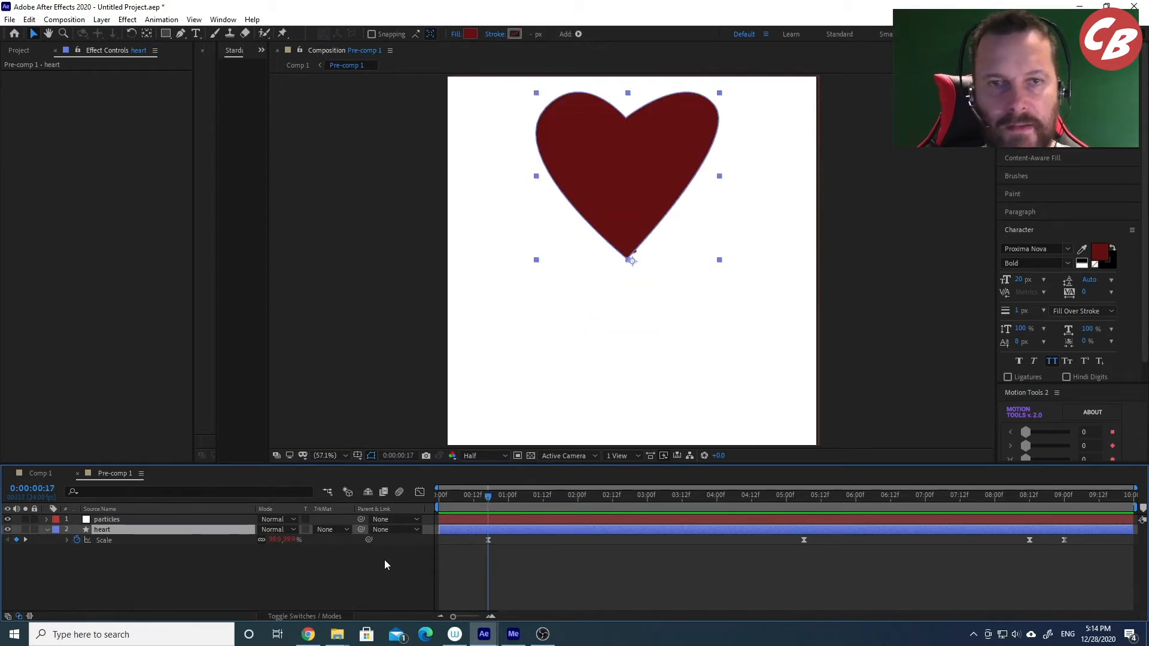
pyautogui.click(273, 540)
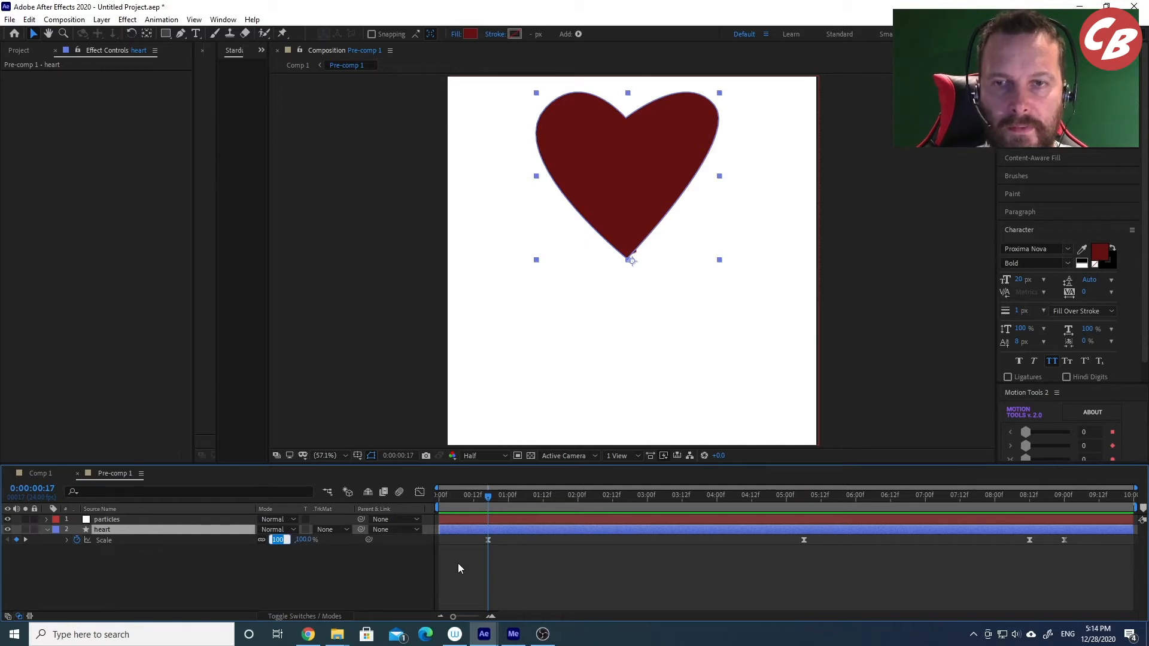
pyautogui.write('80')
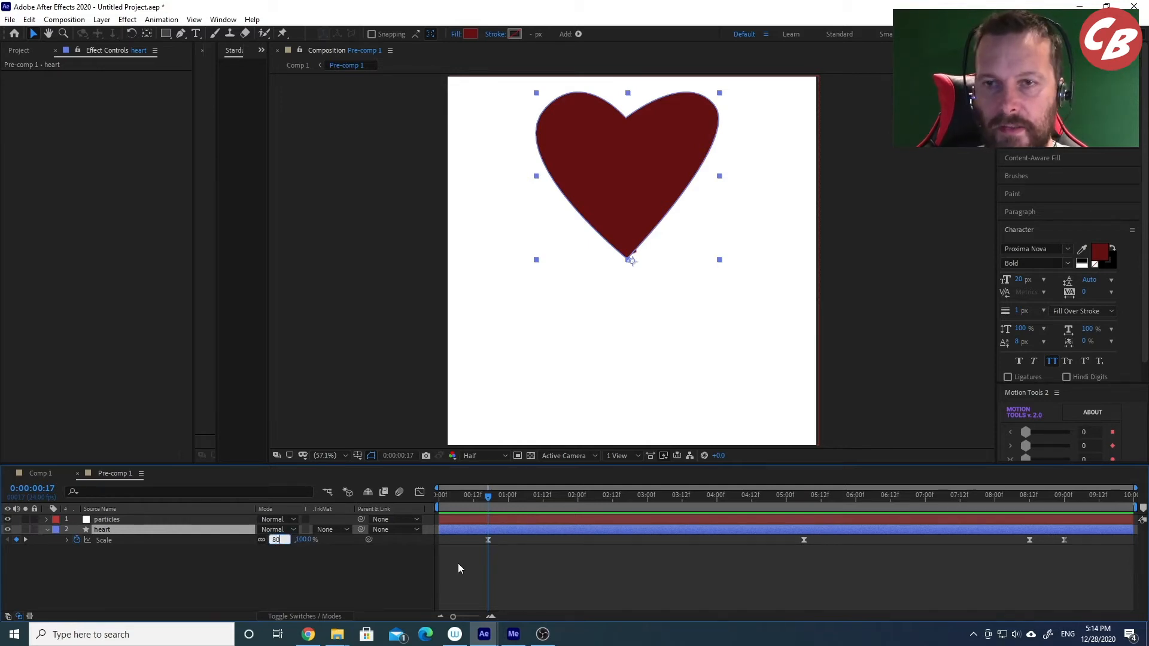
pyautogui.press('Return')
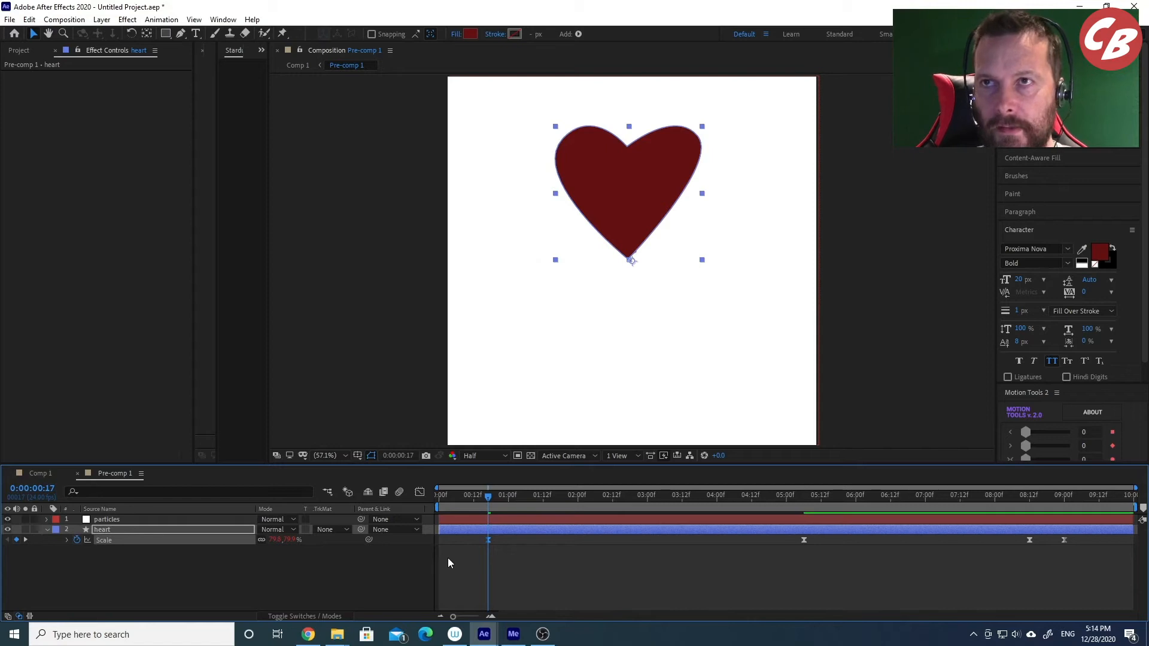
# Set the heart's Scale to 80% at the last keyframe, 0:00:09:00, and preview Pre-comp 1 from the first frame.
pyautogui.press('k')
pyautogui.press('k')
pyautogui.press('k')
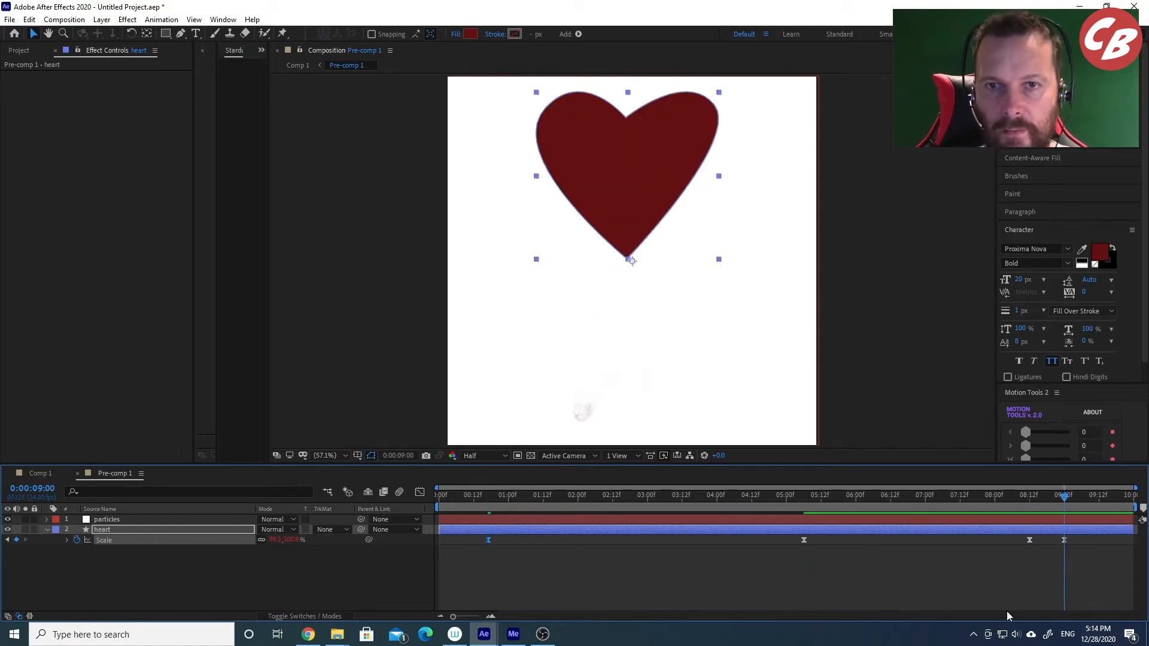
pyautogui.click(276, 540)
pyautogui.write('80')
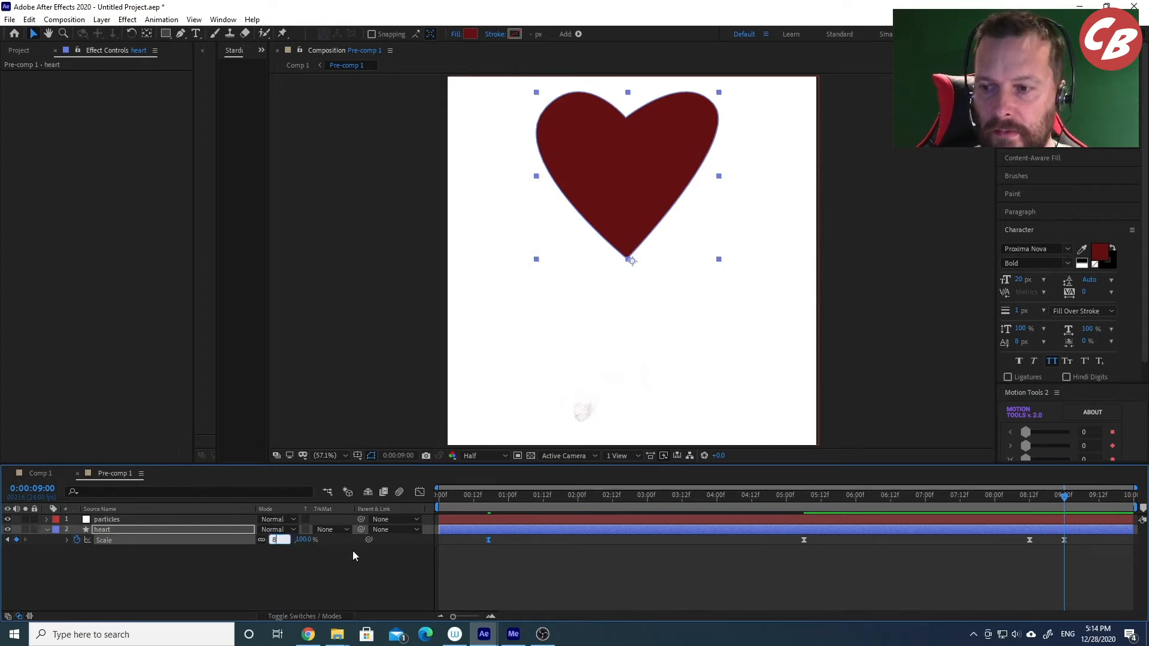
pyautogui.press('Return')
pyautogui.moveTo(485, 497); pyautogui.dragTo(426, 497)
pyautogui.press('space')
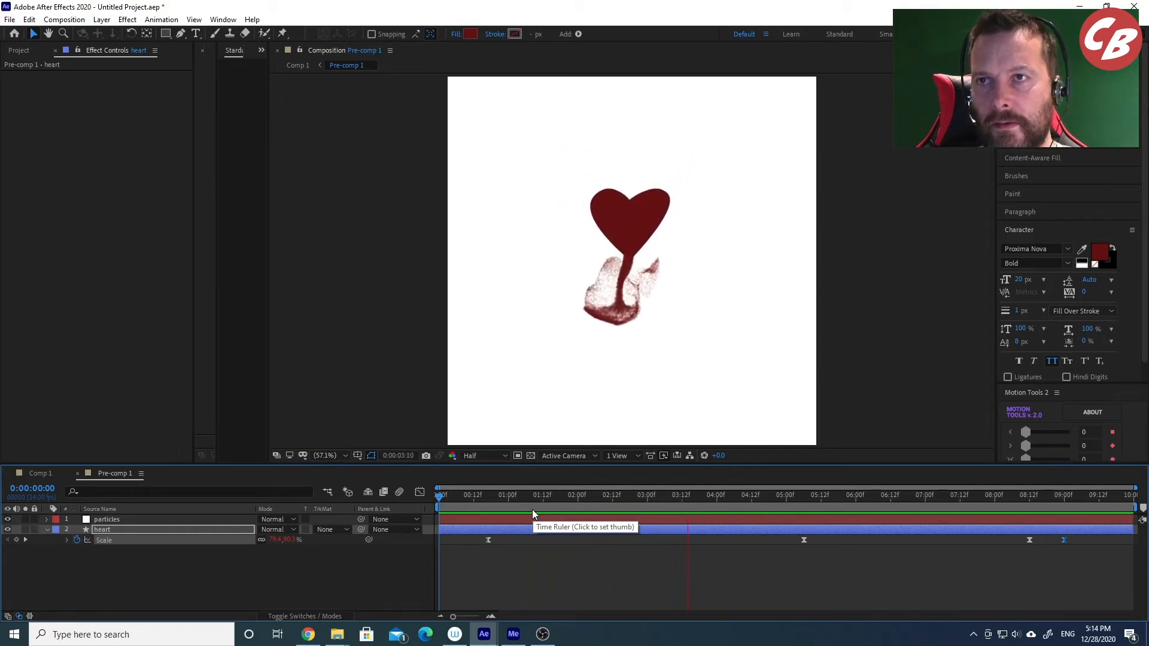
# Try to move only the heart layer up toward the composition's upper edge, preview it against the particles, and undo the move.
pyautogui.click(453, 496)
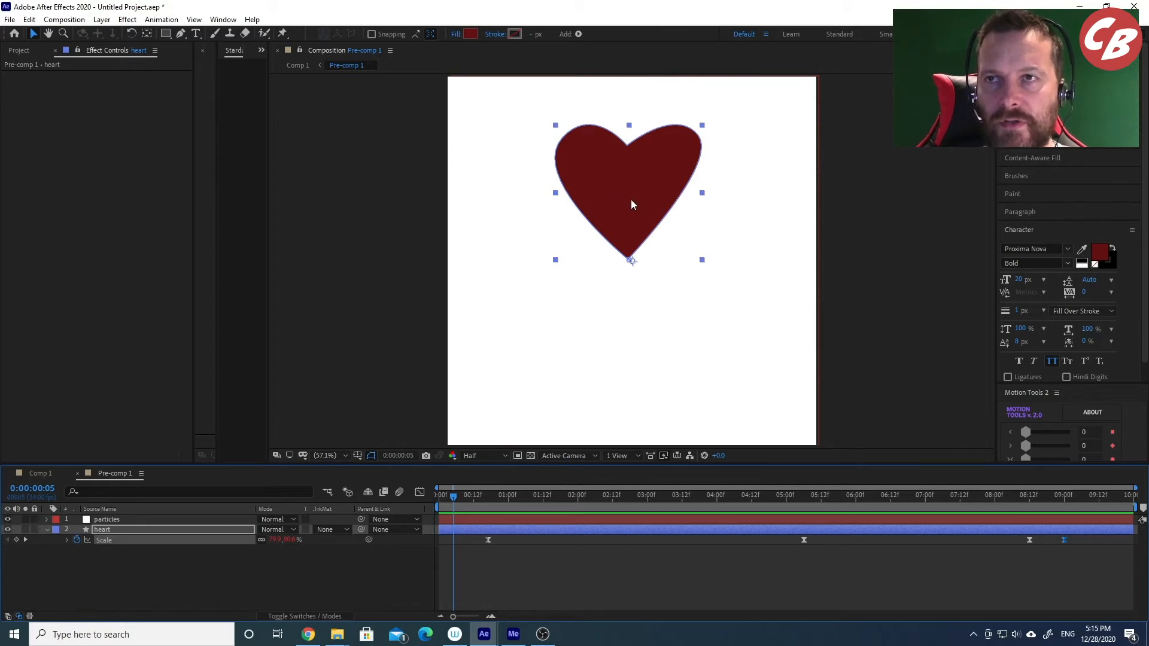
pyautogui.moveTo(630, 201); pyautogui.dragTo(629, 163)
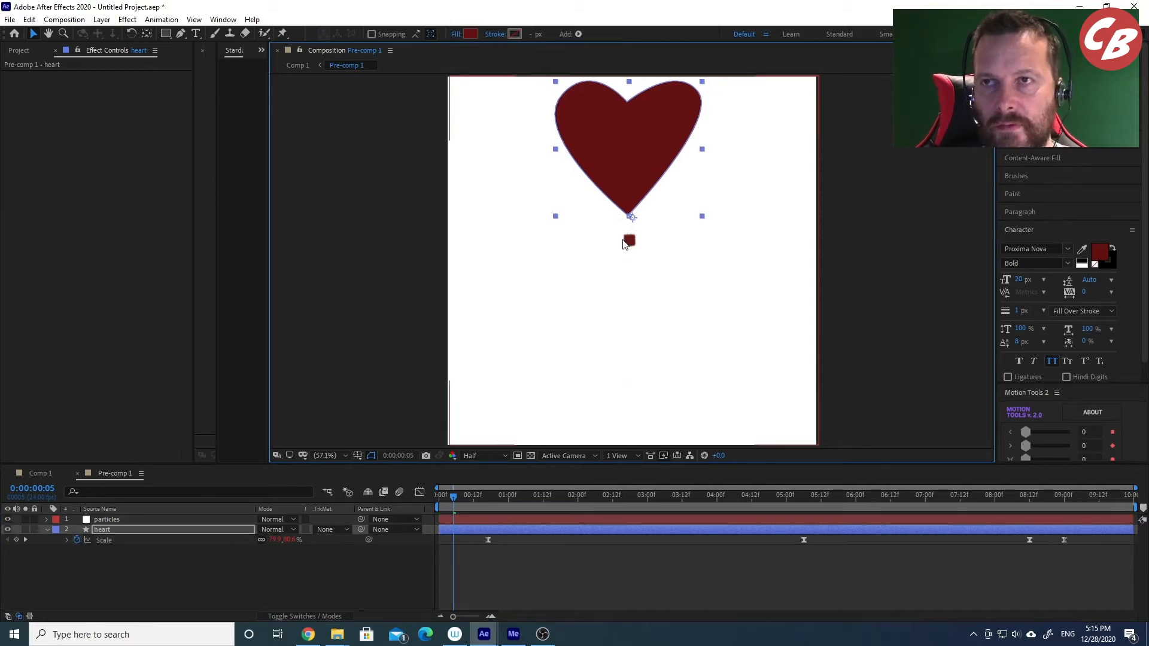
pyautogui.click(652, 298)
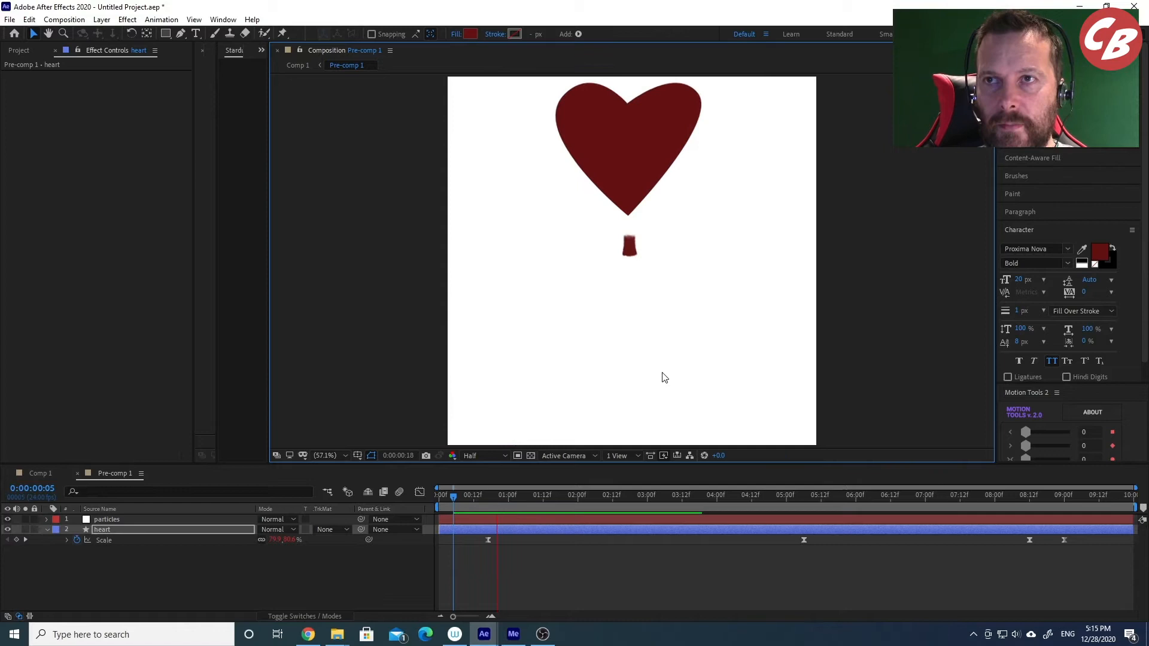
pyautogui.press('space')
pyautogui.moveTo(462, 495); pyautogui.dragTo(426, 503)
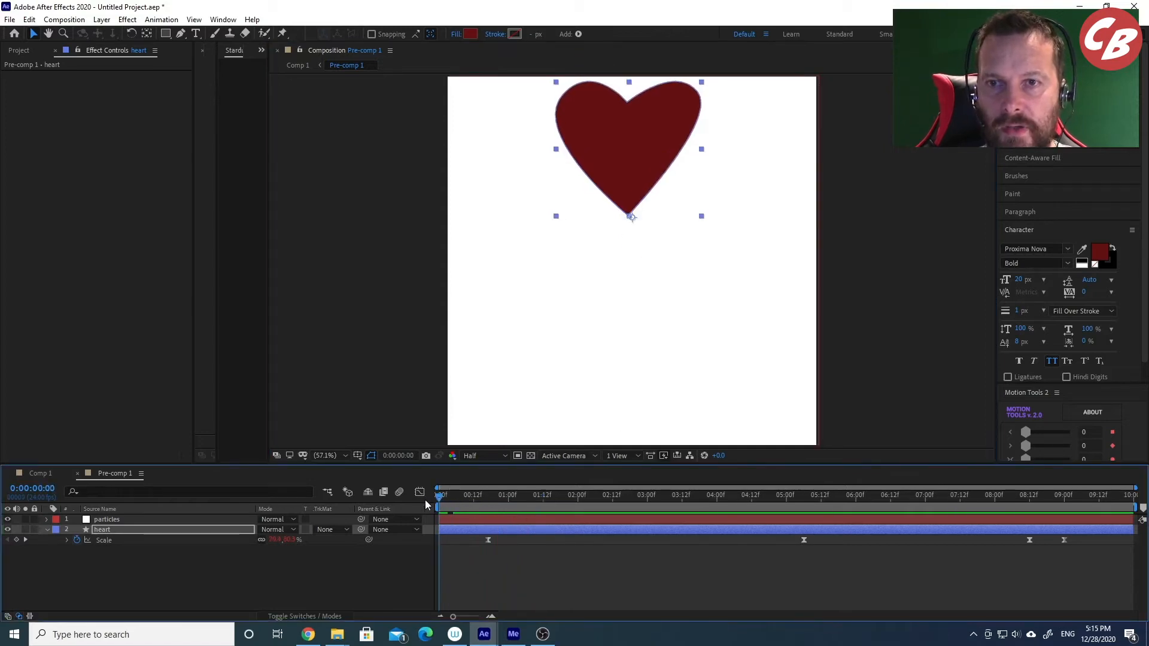
pyautogui.hotkey('ctrl', 'z')
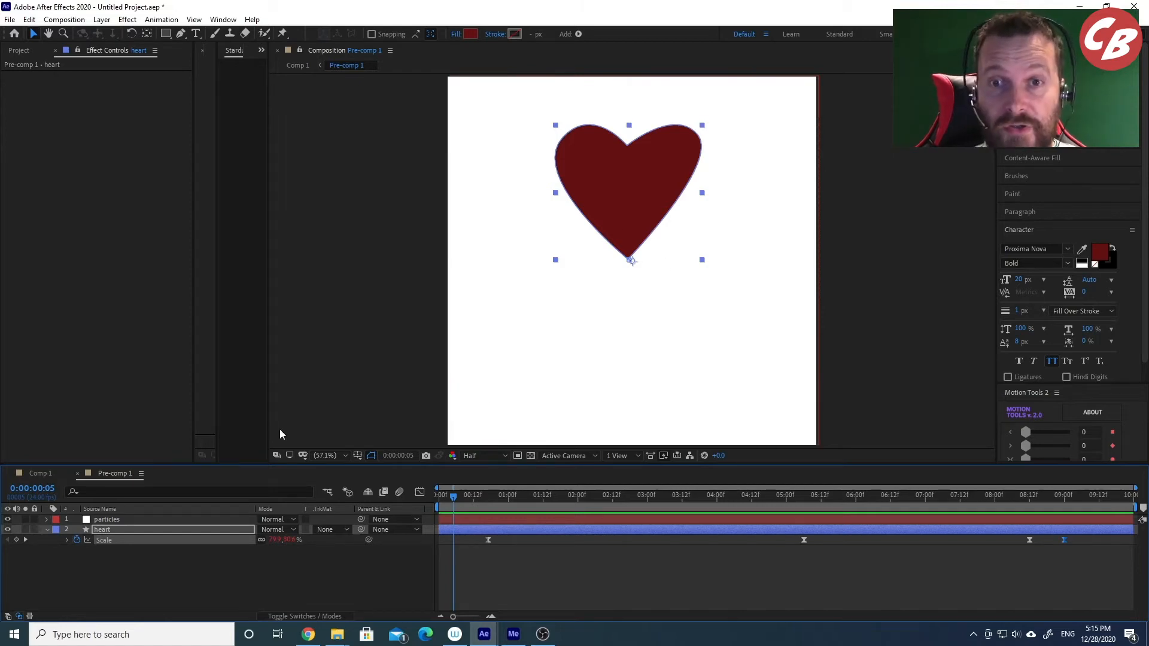
# Add a null object to Pre-comp 1, rename it master, and place it above the particles layer.
pyautogui.rightClick(173, 567)
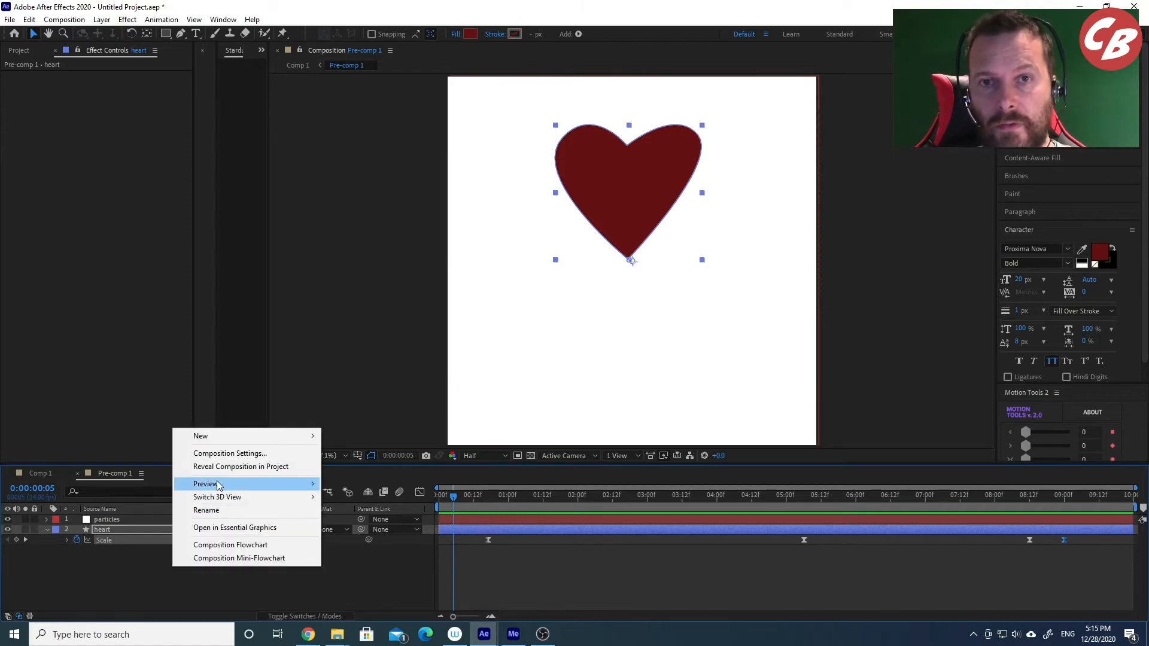
pyautogui.moveTo(217, 437)
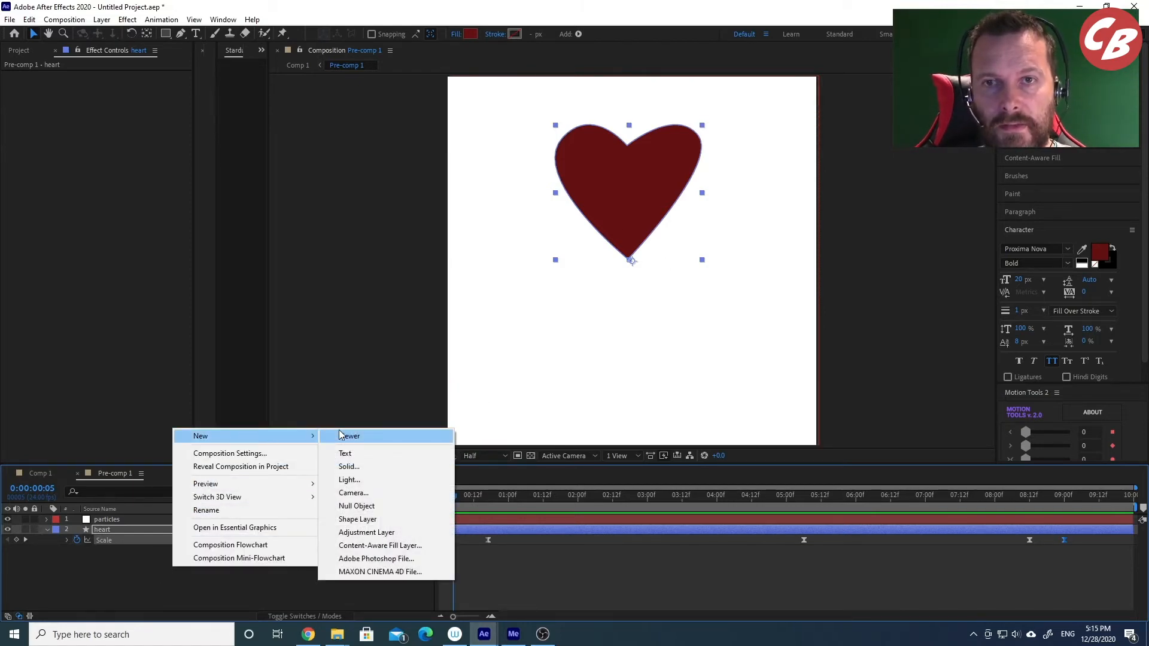
pyautogui.click(368, 509)
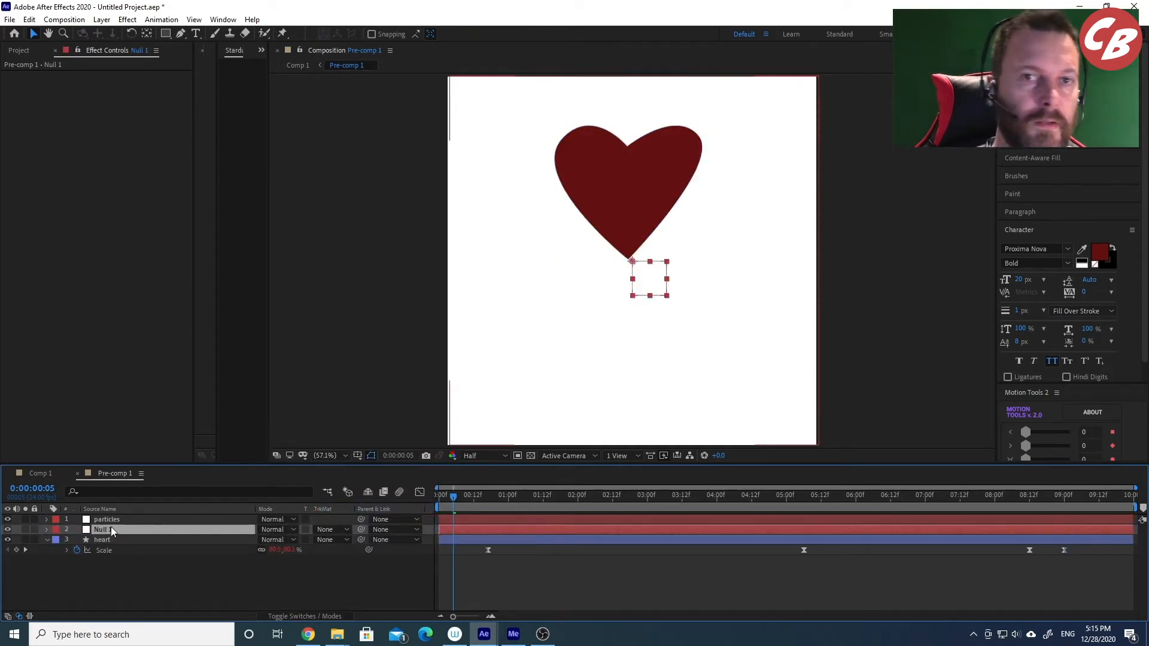
pyautogui.press('Return')
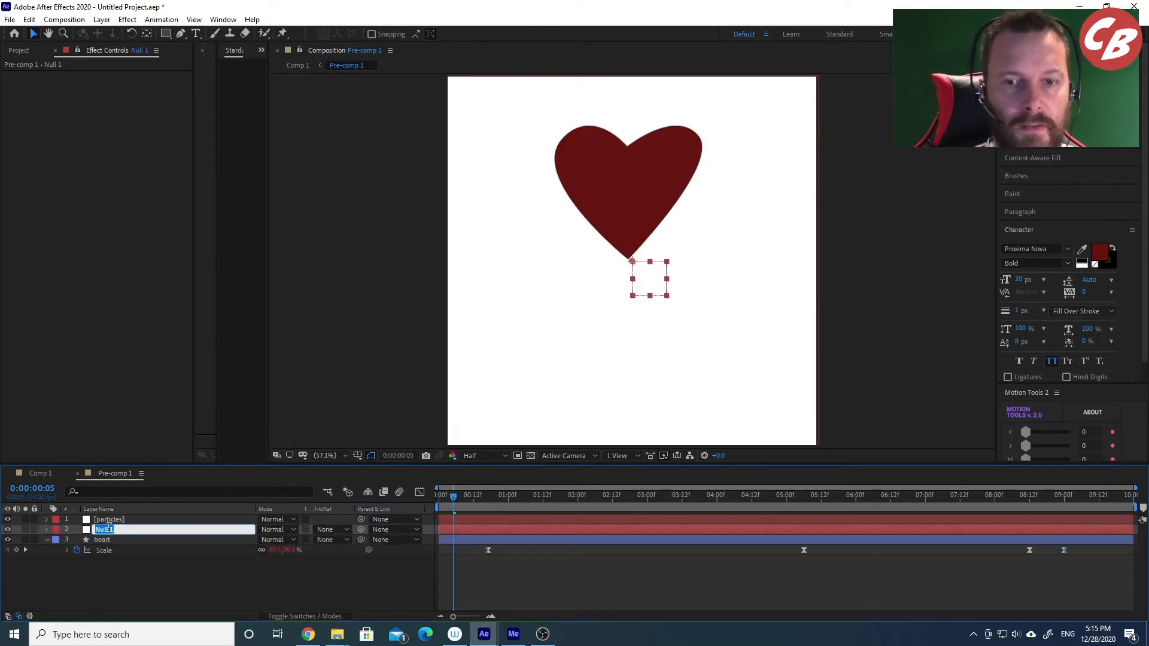
pyautogui.write('master')
pyautogui.press('Return')
pyautogui.moveTo(107, 532); pyautogui.dragTo(106, 517)
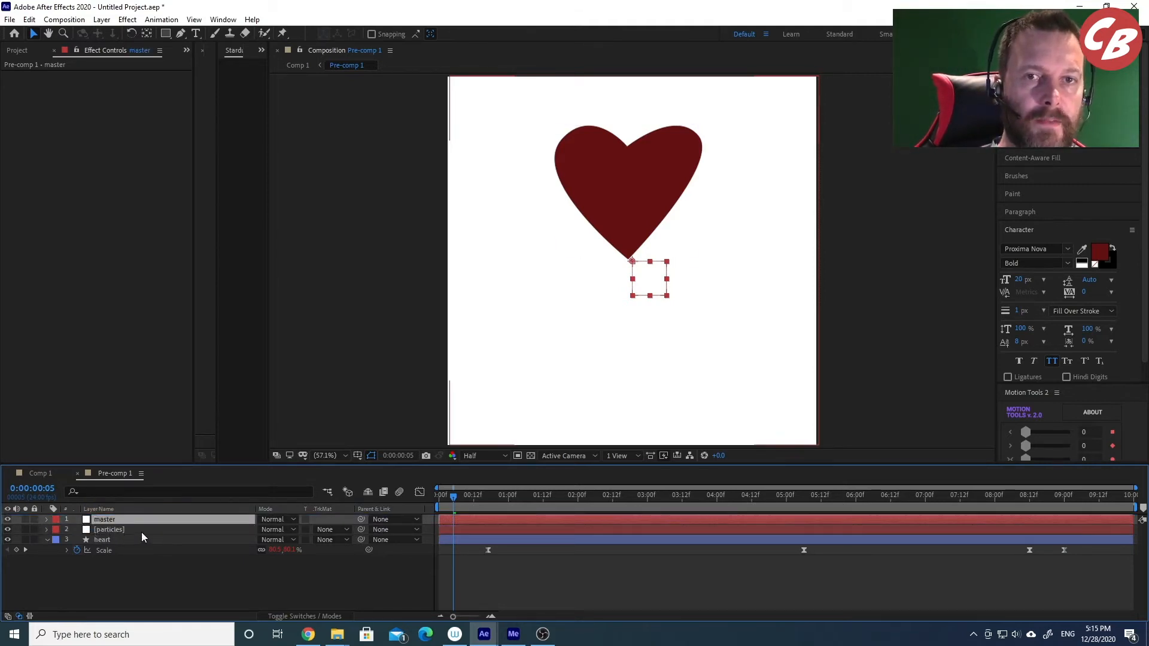
# Parent the particles and heart layers to the master null.
pyautogui.click(117, 533)
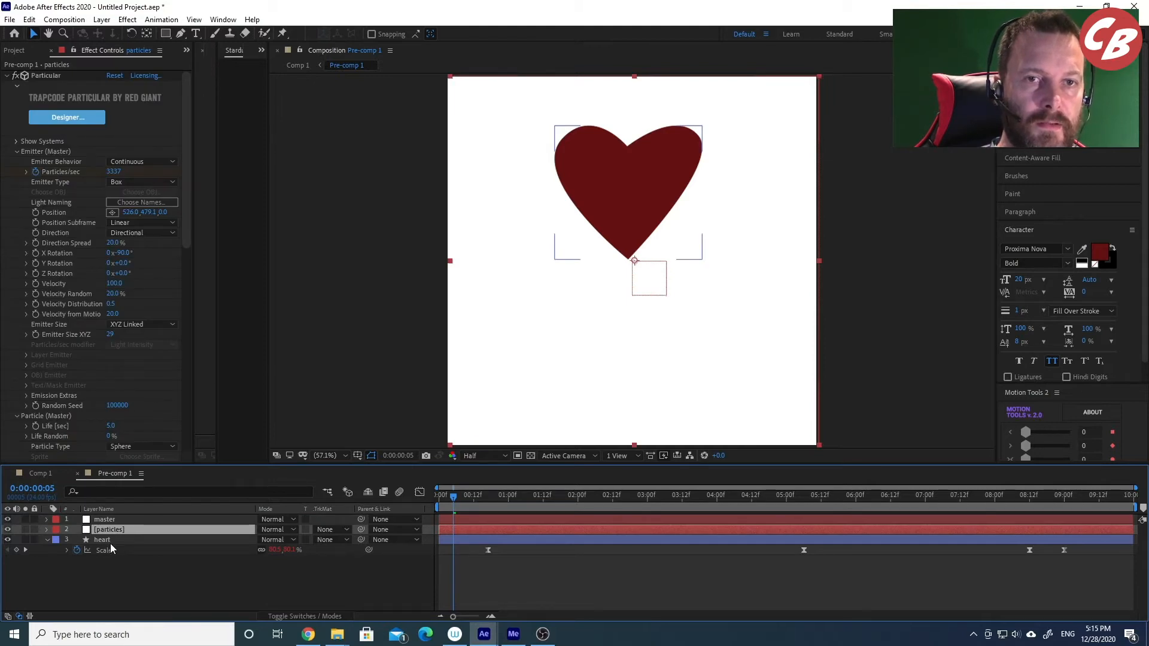
pyautogui.keyDown('ctrl'); pyautogui.click(110, 543); pyautogui.keyUp('ctrl')
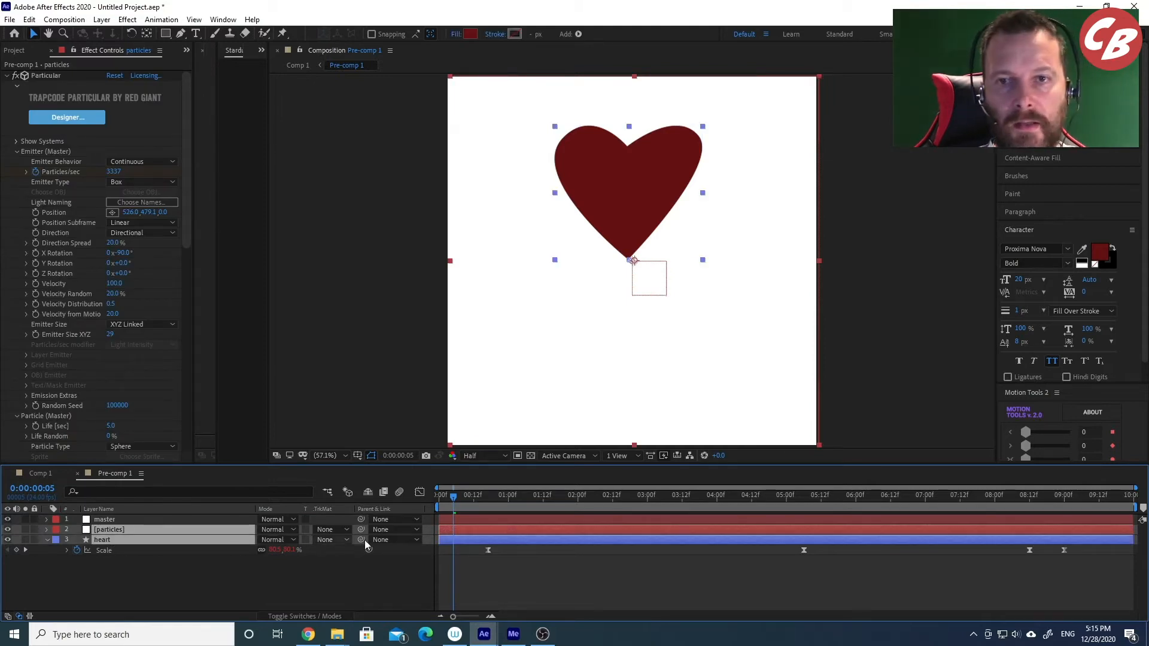
pyautogui.moveTo(360, 529); pyautogui.dragTo(233, 520)
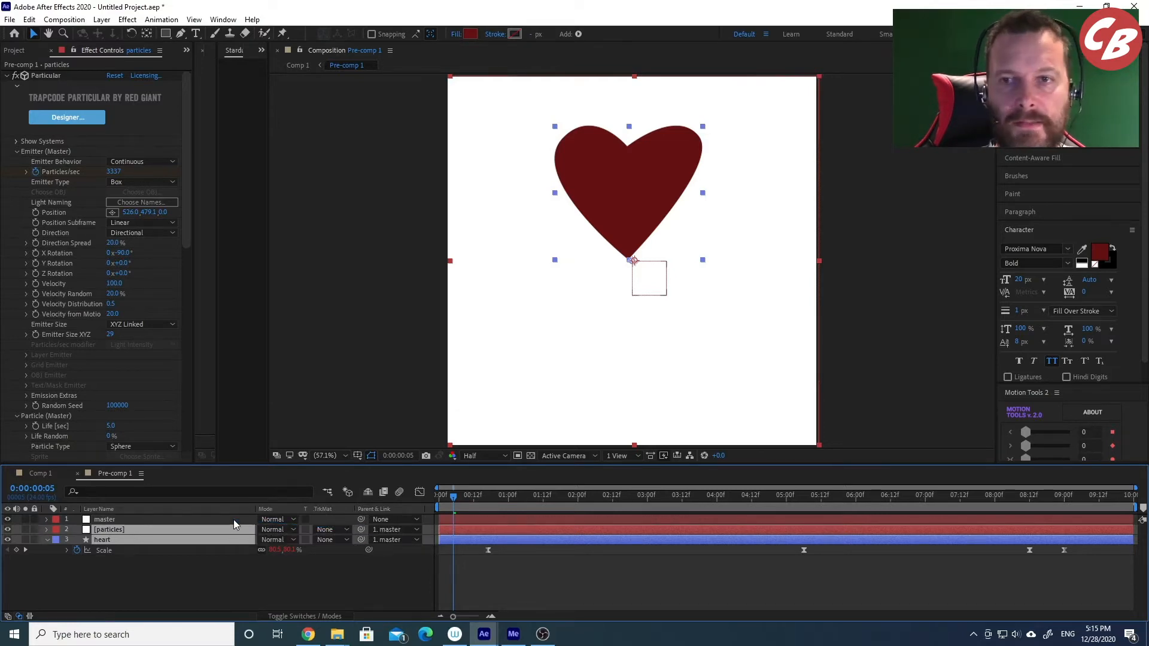
# Nudge the master null up until the heart sits just below the composition's upper edge, and scrub the opening seconds to check it.
pyautogui.click(171, 519)
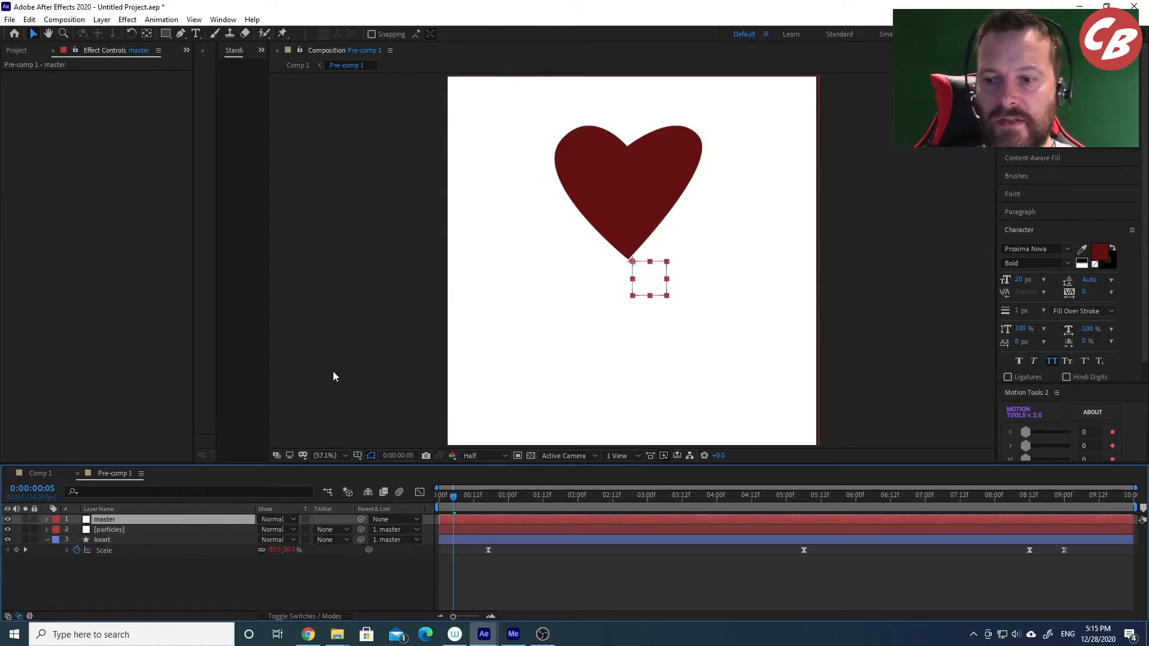
pyautogui.hotkey('shift', 'Up')
pyautogui.hotkey('shift', 'Up')
pyautogui.hotkey('shift', 'Up')
pyautogui.hotkey('shift', 'Up')
pyautogui.hotkey('shift', 'Up')
pyautogui.hotkey('shift', 'Up')
pyautogui.hotkey('shift', 'Up')
pyautogui.hotkey('shift', 'Up')
pyautogui.hotkey('shift', 'Up')
pyautogui.hotkey('shift', 'Up')
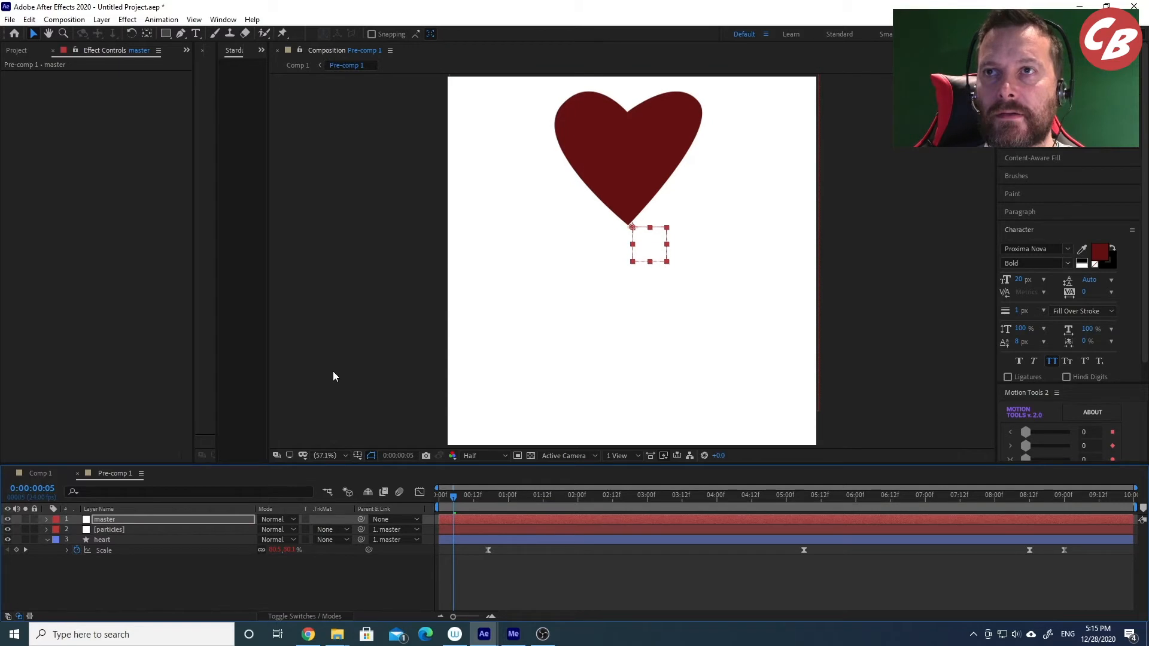
pyautogui.hotkey('shift', 'Up')
pyautogui.hotkey('shift', 'Up')
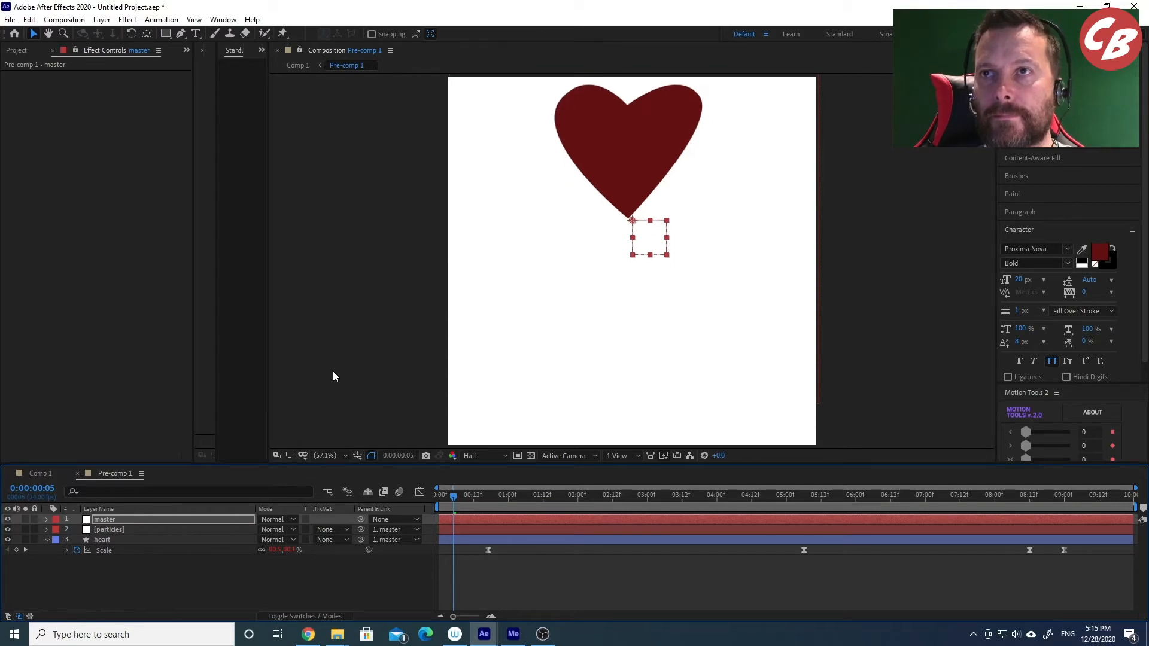
pyautogui.hotkey('shift', 'Up')
pyautogui.hotkey('shift', 'Up')
pyautogui.hotkey('shift', 'Down')
pyautogui.hotkey('shift', 'Down')
pyautogui.press('Up')
pyautogui.press('Up')
pyautogui.press('Up')
pyautogui.press('Up')
pyautogui.press('Up')
pyautogui.press('Up')
pyautogui.press('Up')
pyautogui.press('Up')
pyautogui.press('Up')
pyautogui.press('Up')
pyautogui.press('Up')
pyautogui.press('Up')
pyautogui.press('Down')
pyautogui.press('Down')
pyautogui.press('Down')
pyautogui.press('Down')
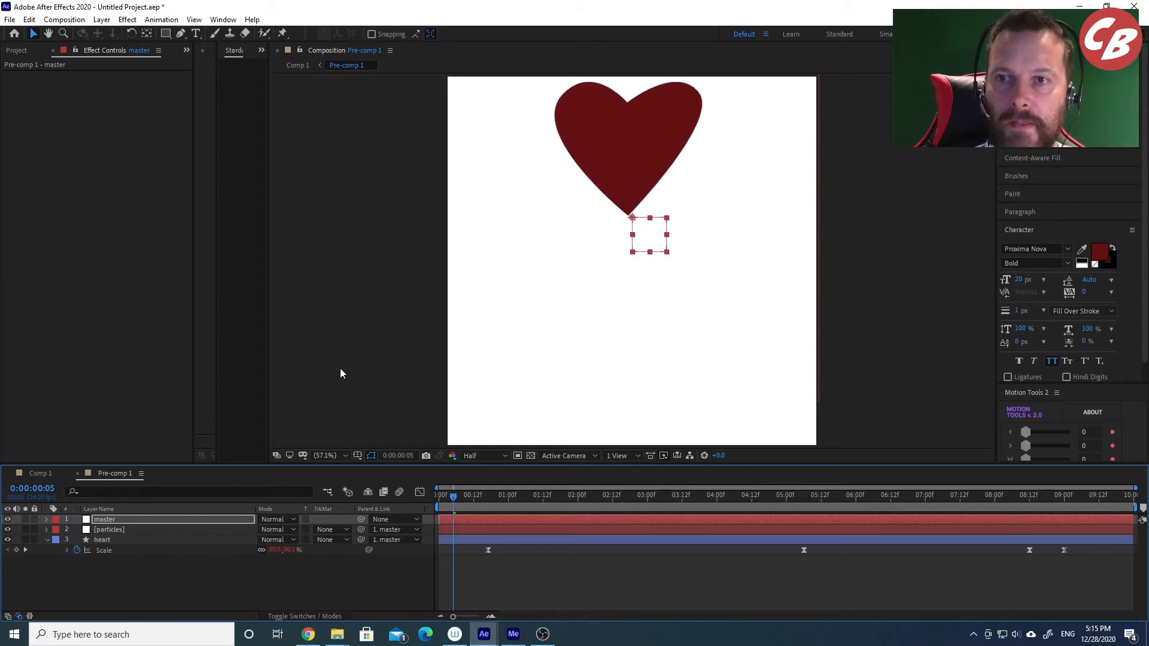
pyautogui.moveTo(459, 496); pyautogui.dragTo(511, 495)
pyautogui.moveTo(582, 488); pyautogui.dragTo(411, 474)
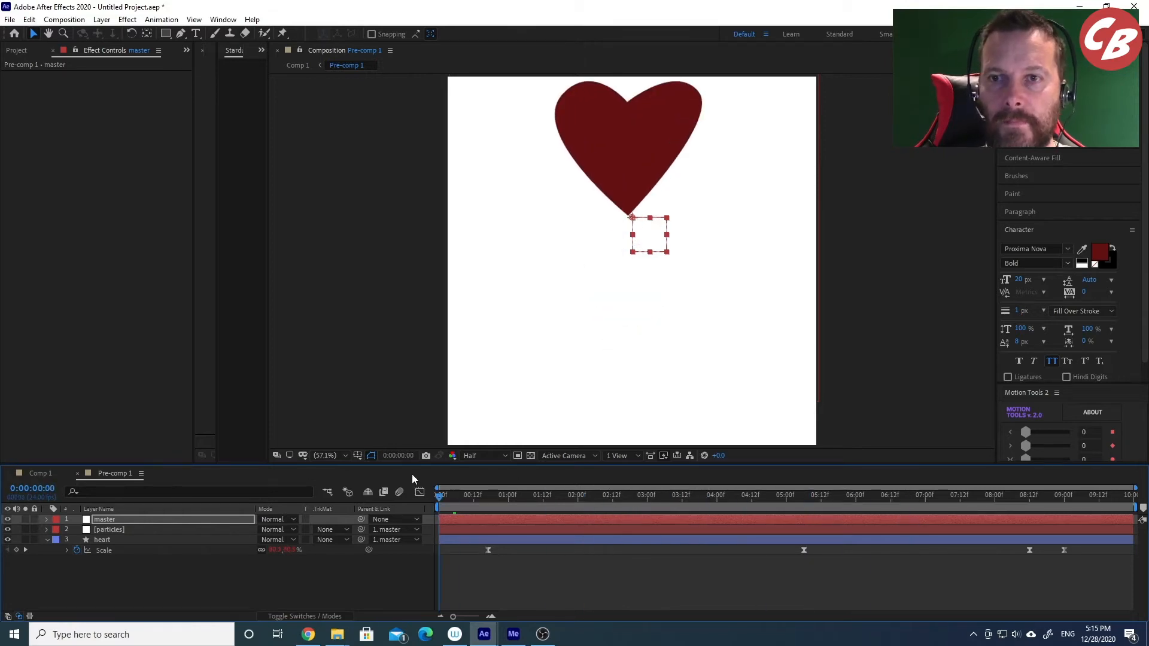
# Return to Comp 1, play the animation of the two mirrored hearts, and step through its opening frames.
pyautogui.click(32, 472)
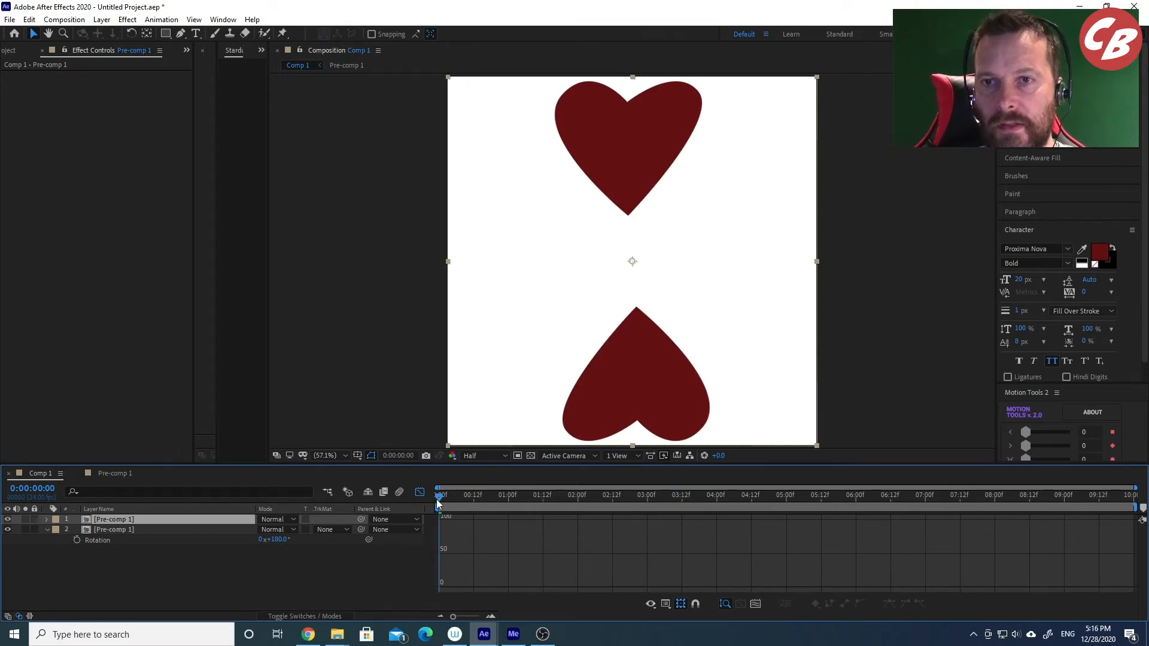
pyautogui.press('space')
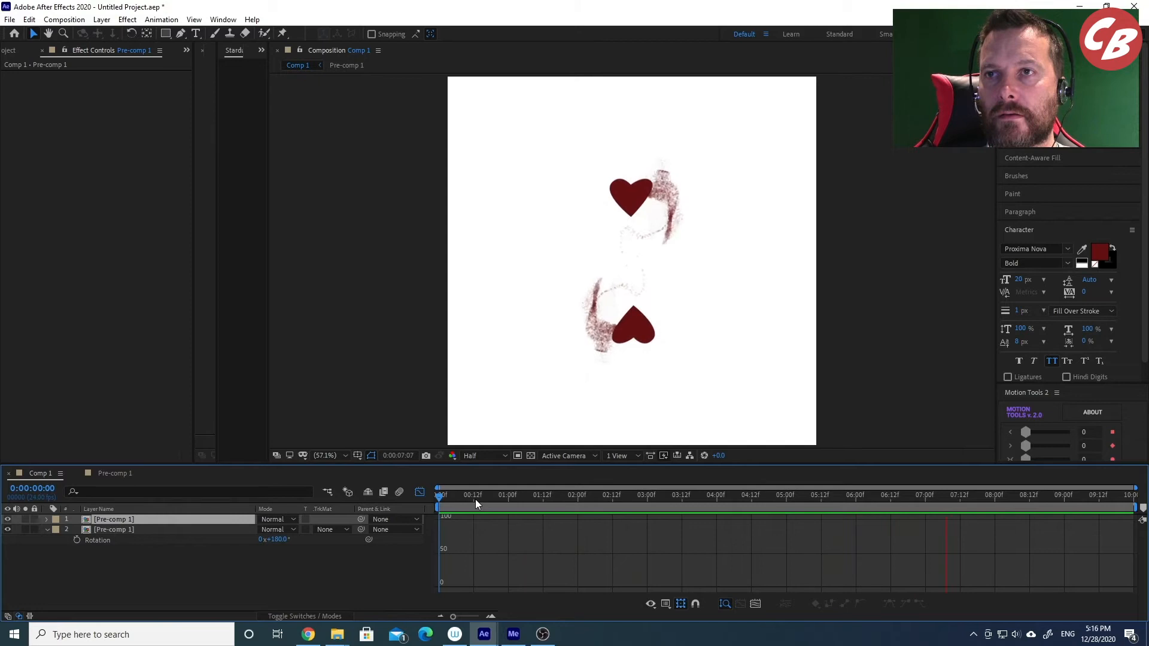
pyautogui.press('space')
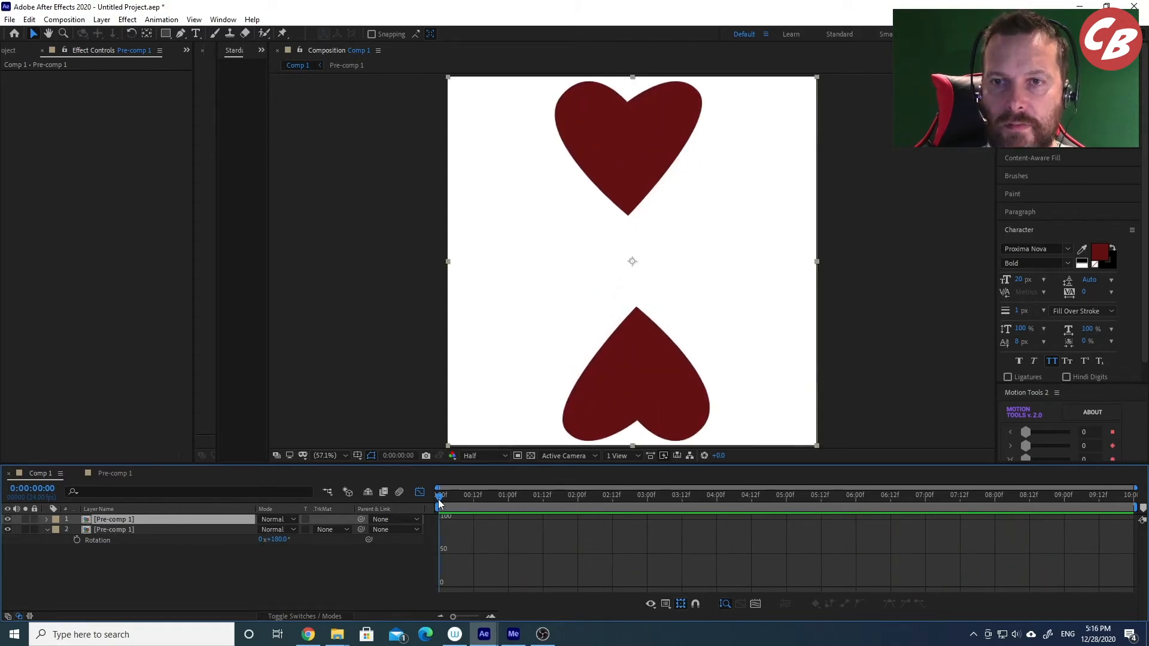
pyautogui.press('pagedown')
pyautogui.press('pagedown')
pyautogui.press('pagedown')
pyautogui.click(435, 500)
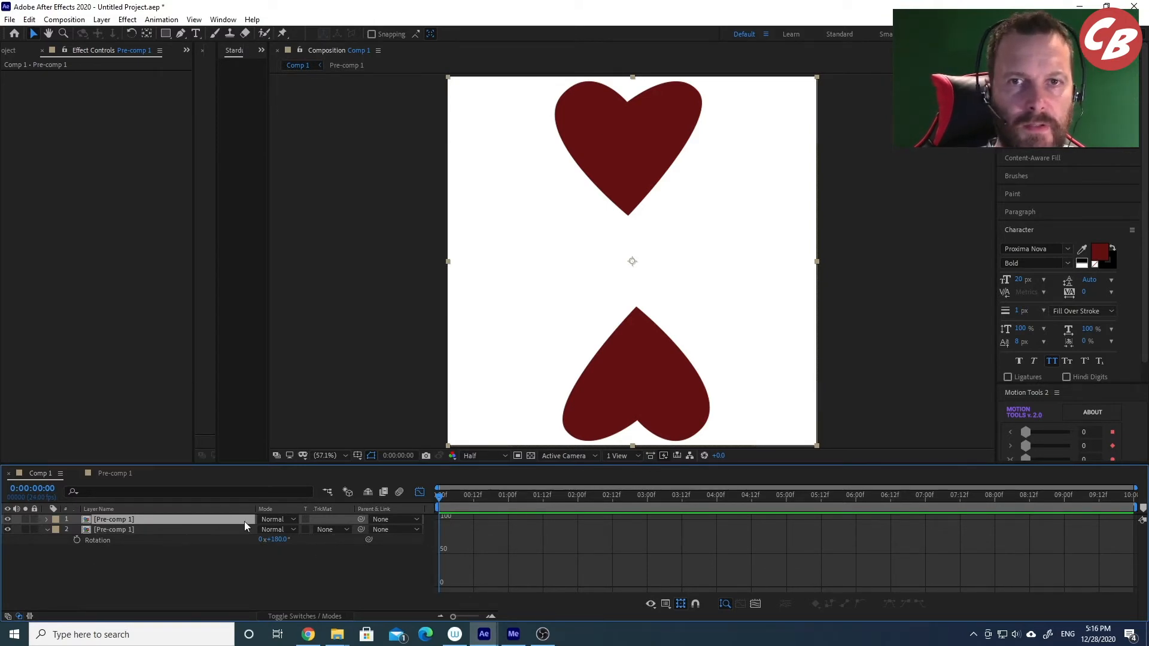
# Reveal the Rotation of the upper Pre-comp 1 layer, try 30°, and set it to -30°.
pyautogui.press('r')
pyautogui.click(274, 530)
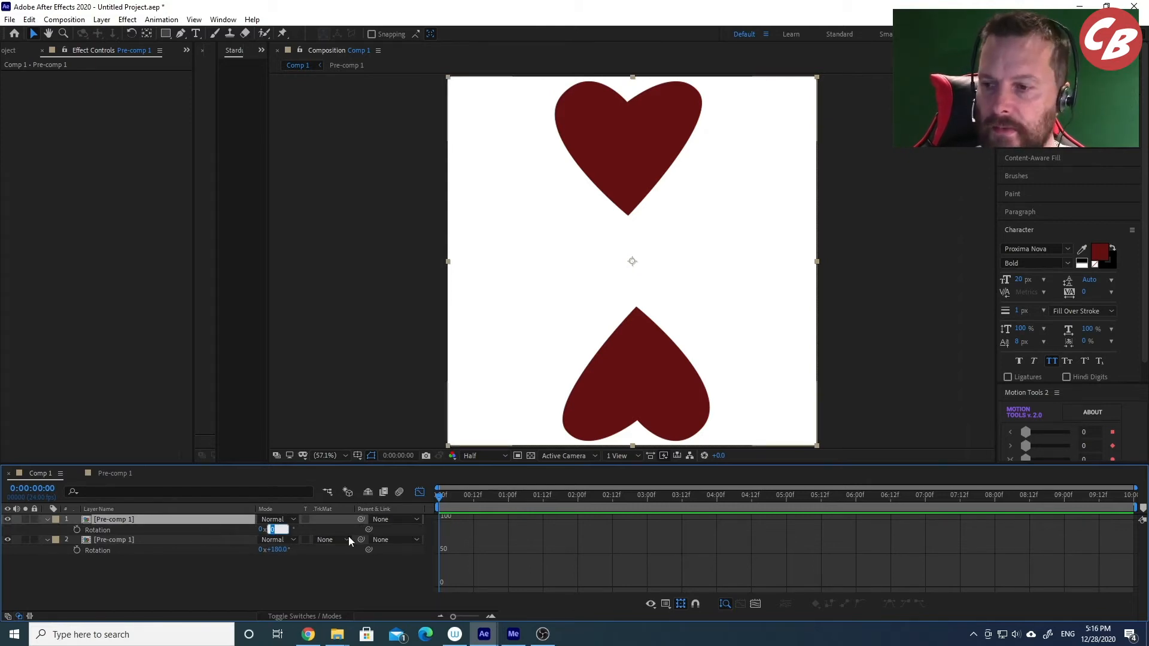
pyautogui.write('30')
pyautogui.press('Return')
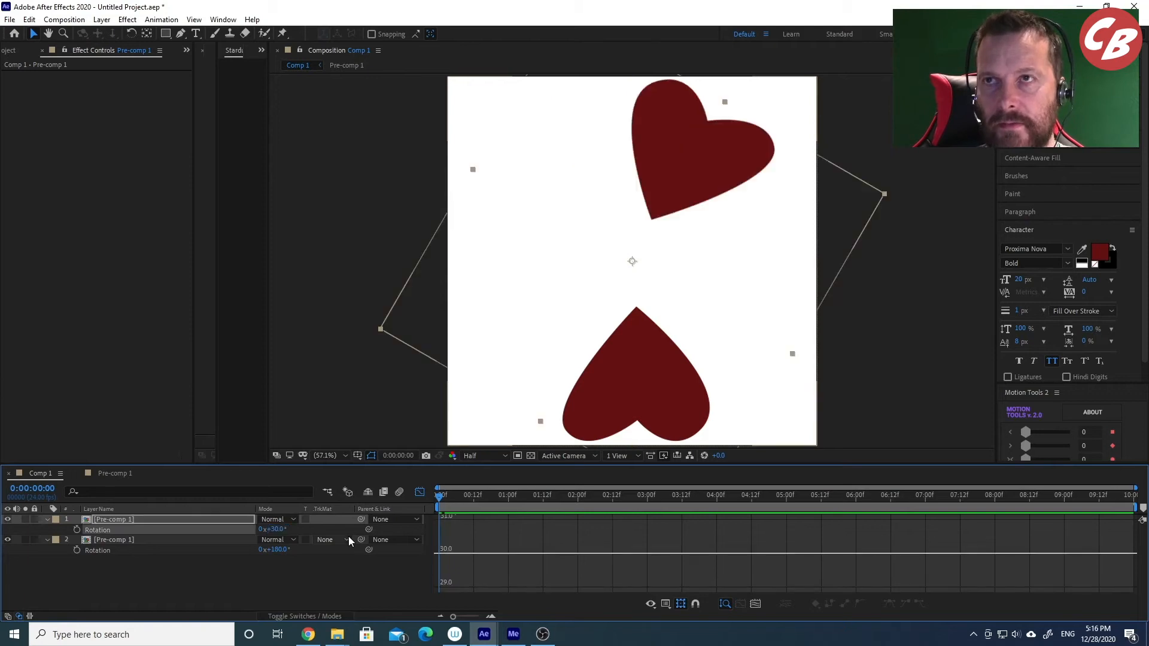
pyautogui.click(273, 529)
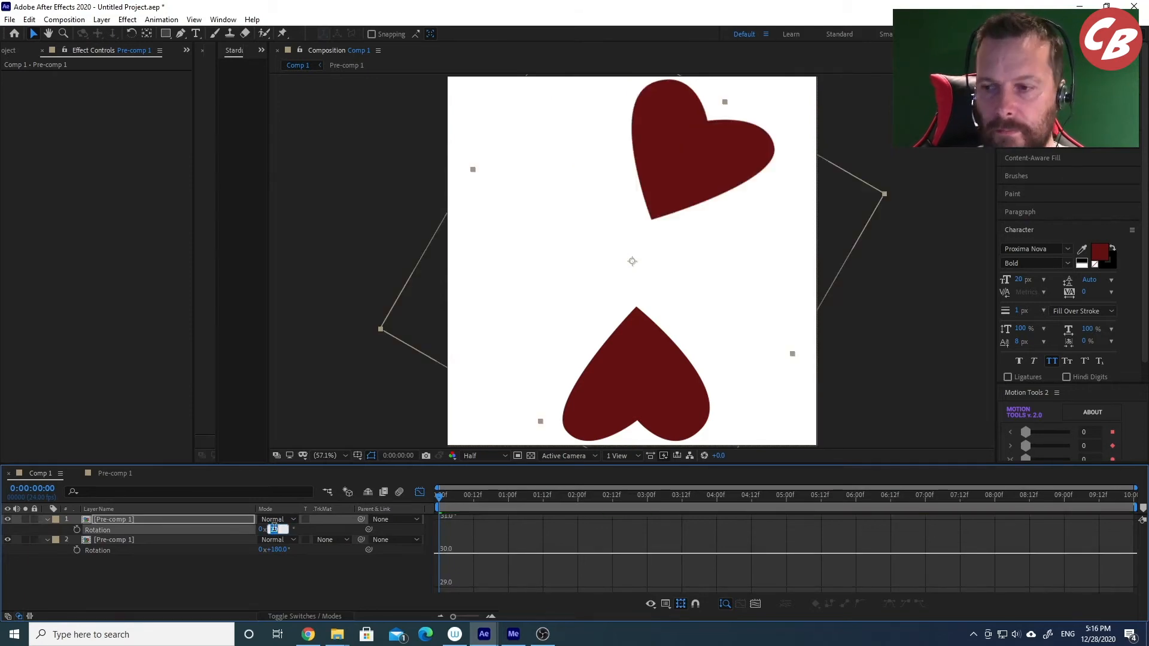
pyautogui.write('-30')
pyautogui.press('Tab')
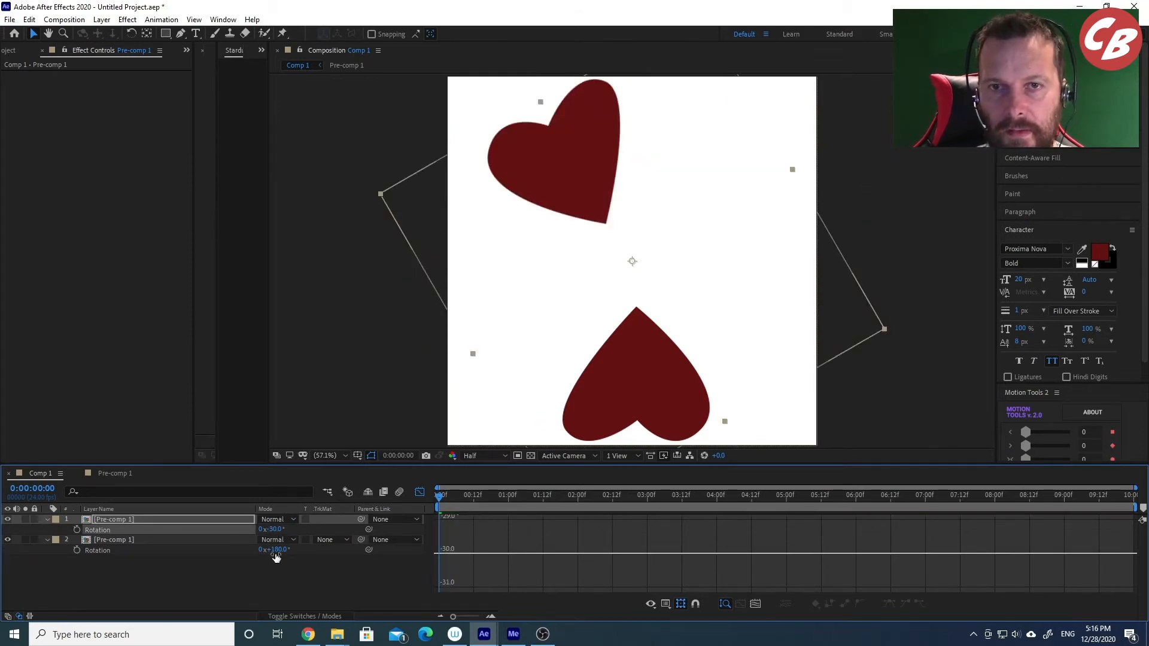
# Set the Rotation of the lower Pre-comp 1 layer to 150° and play the composition.
pyautogui.write('150')
pyautogui.press('Return')
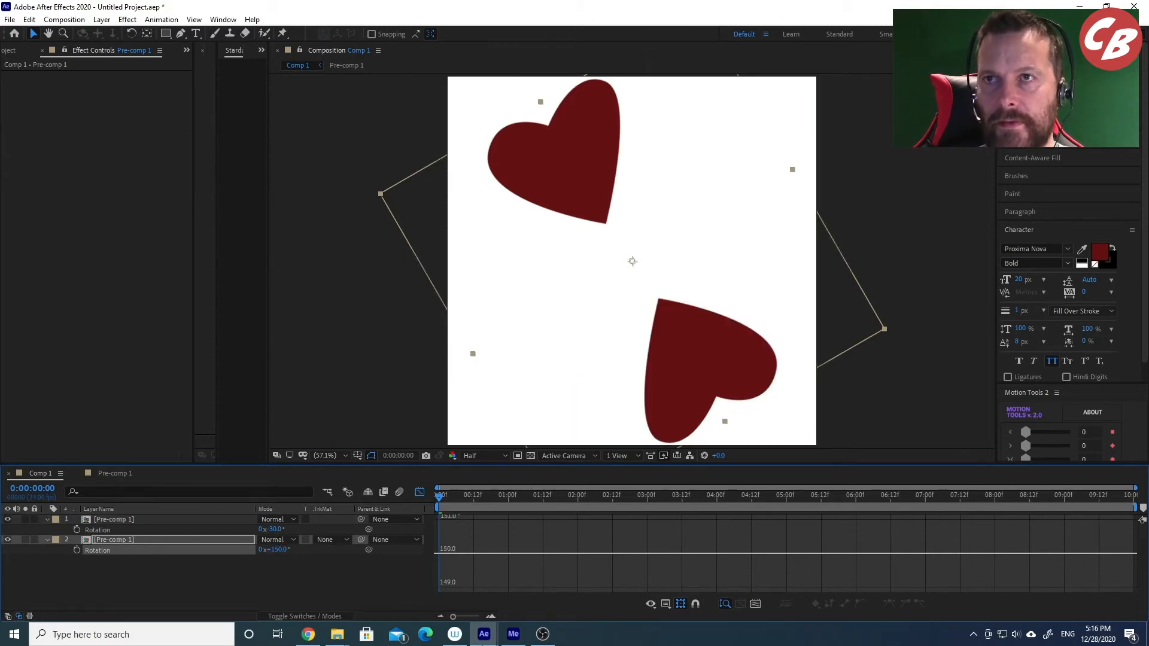
pyautogui.press('space')
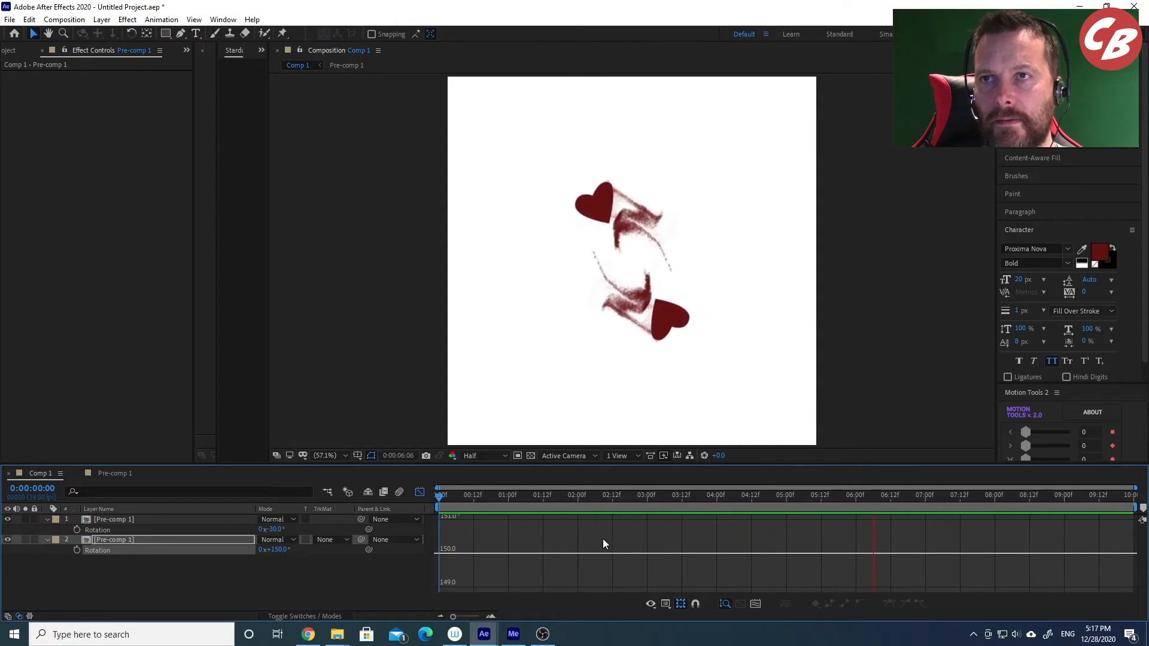
# Play the rotated hearts in Comp 1, switch the timeline back from graphs to layer bars, and move to 0:00:03:10.
pyautogui.click(468, 494)
pyautogui.click(342, 565)
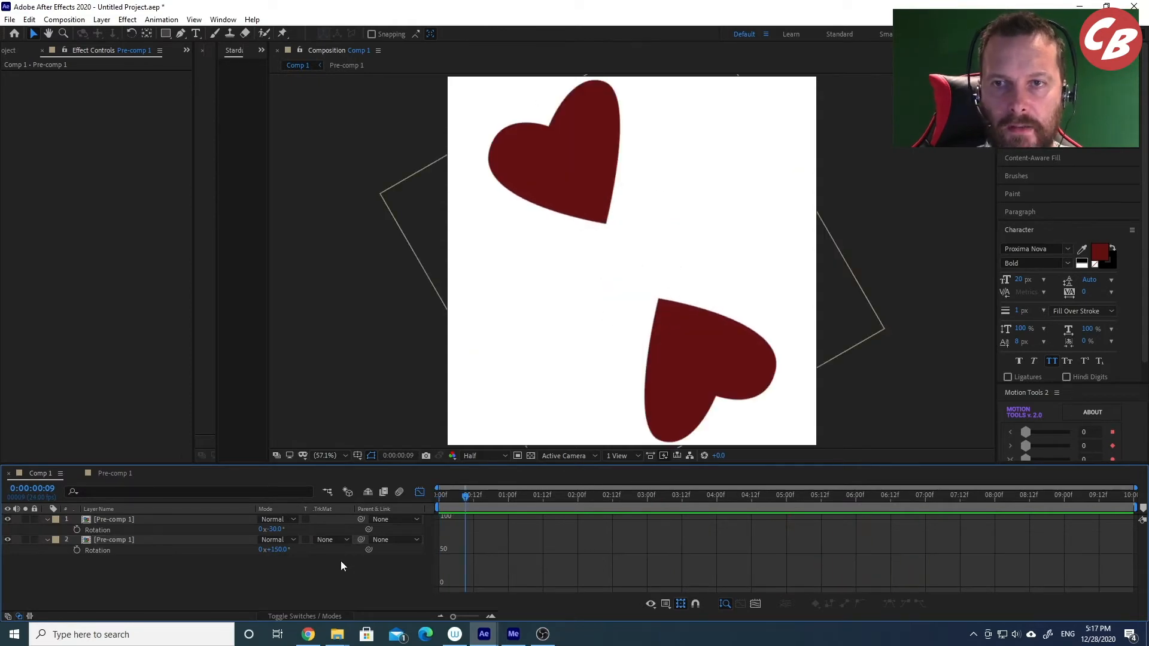
pyautogui.press('space')
pyautogui.click(419, 492)
pyautogui.moveTo(532, 494); pyautogui.dragTo(676, 502)
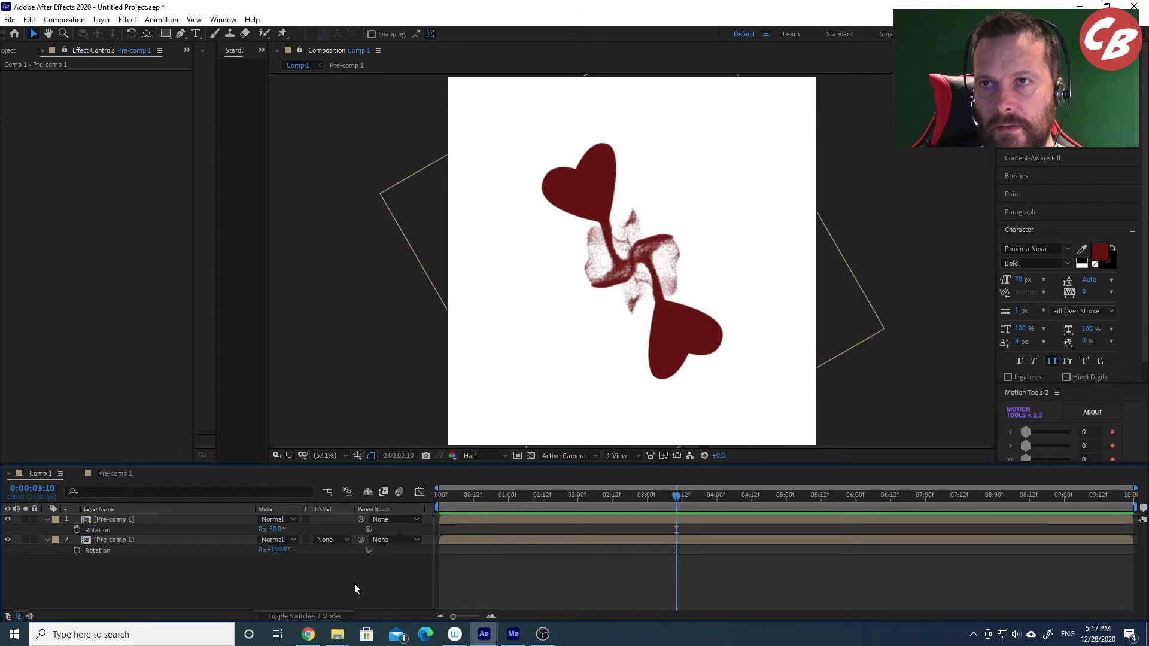
# Add an adjustment layer above both Pre-comp 1 layers and give it a full-frame elliptical mask.
pyautogui.rightClick(188, 572)
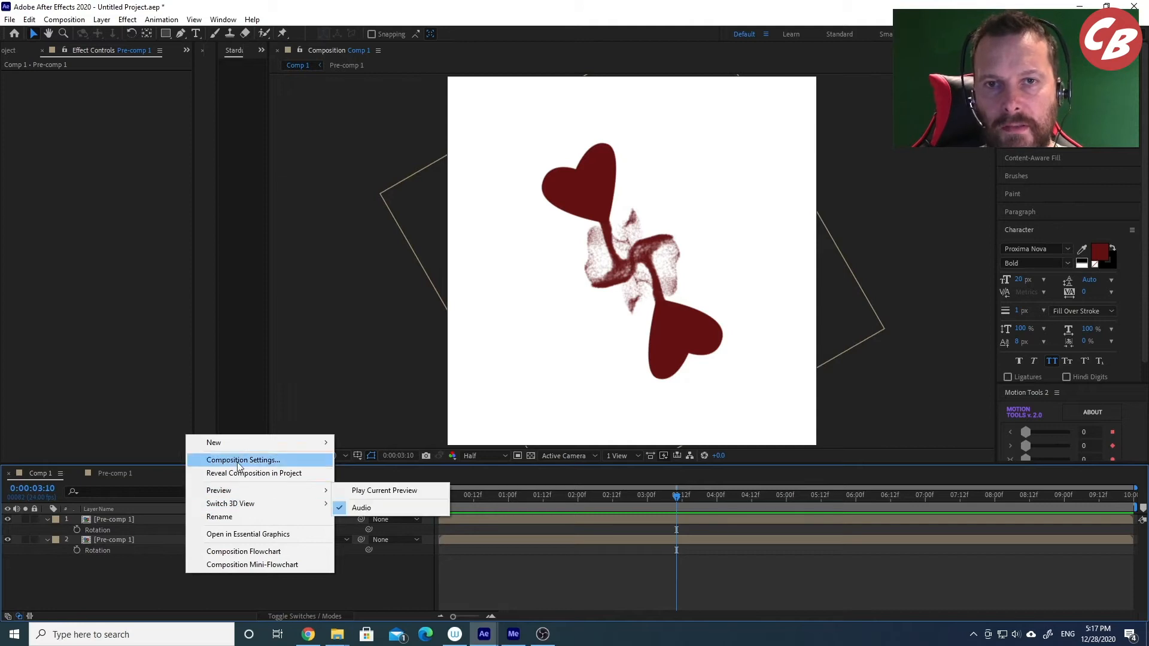
pyautogui.moveTo(226, 448)
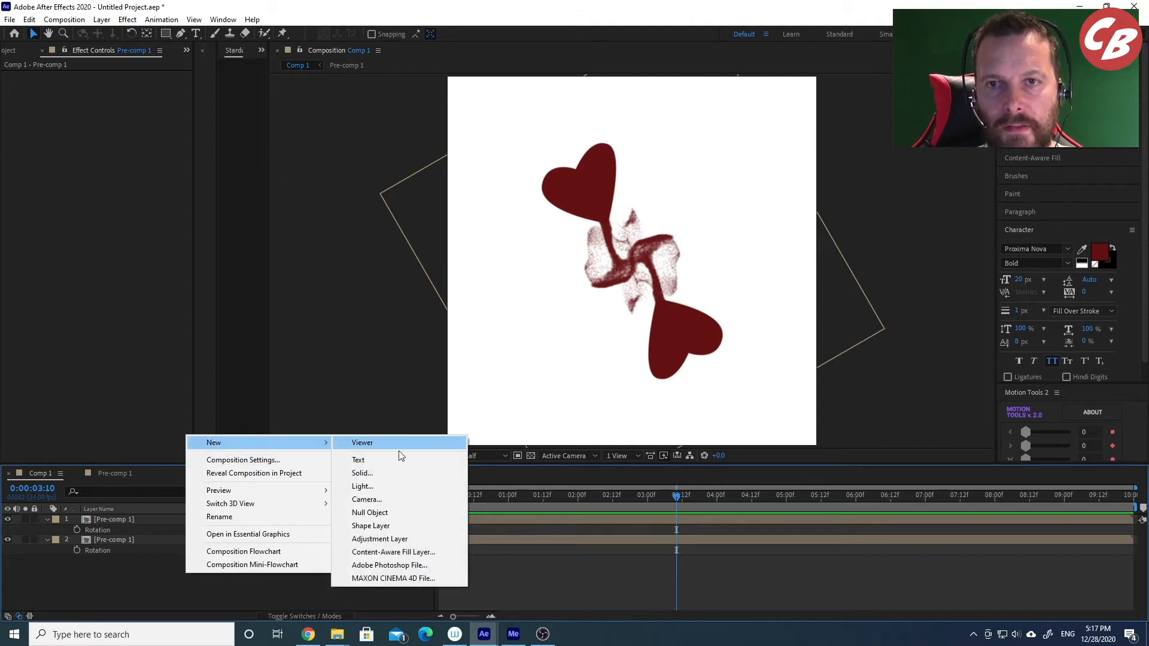
pyautogui.click(385, 539)
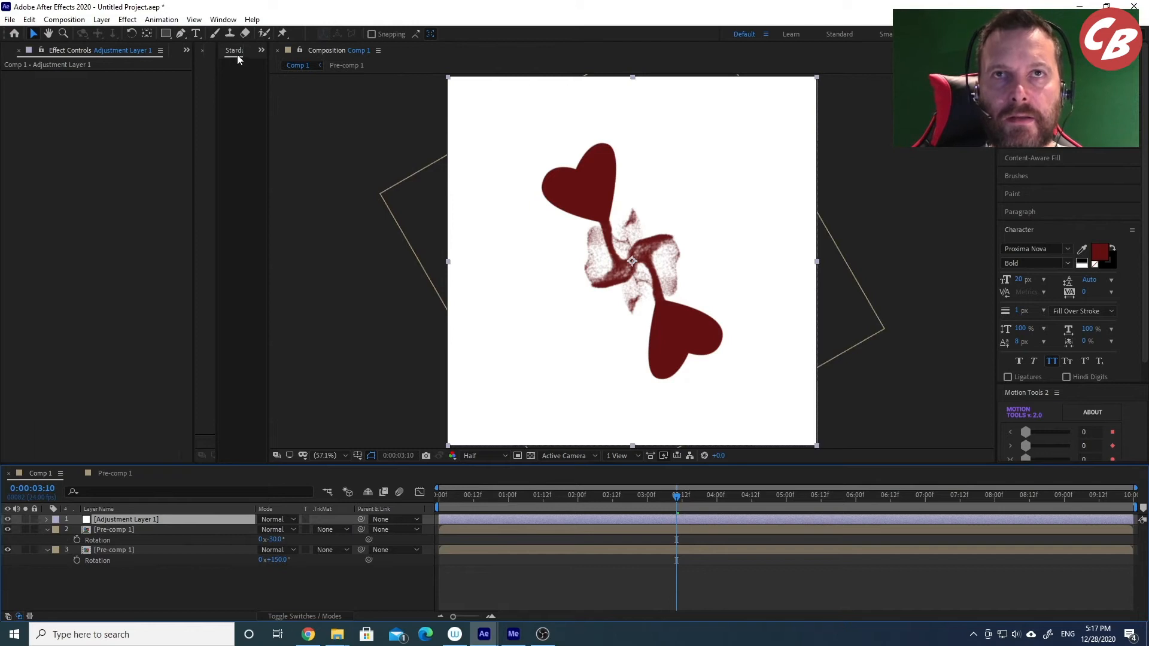
pyautogui.click(166, 35)
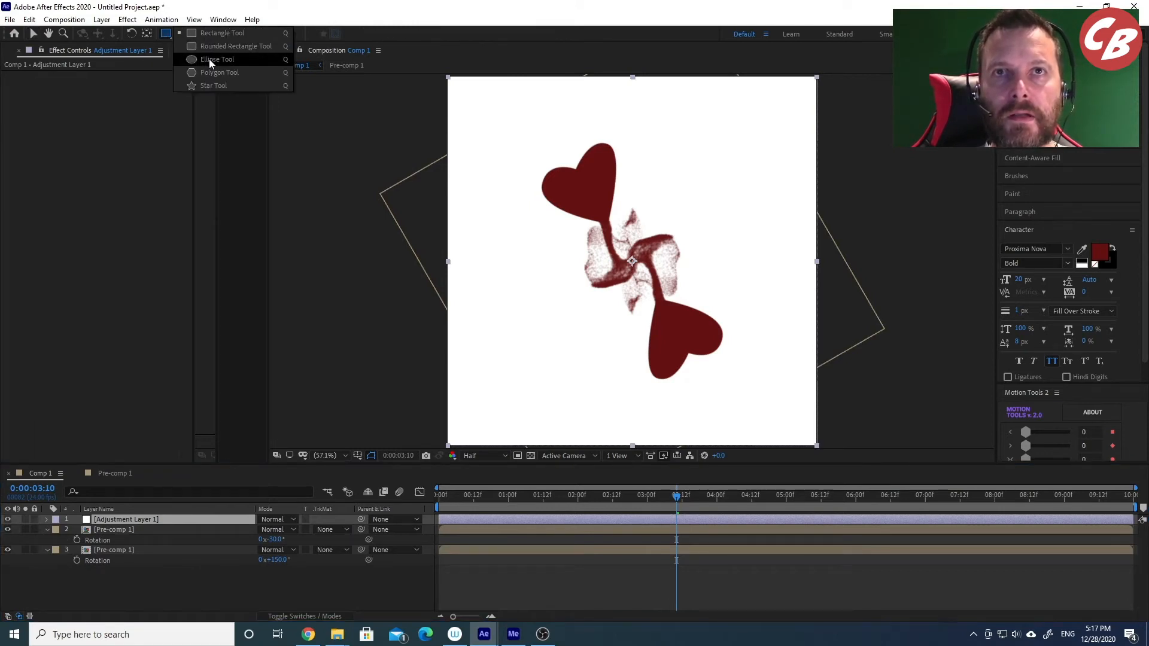
pyautogui.click(209, 58)
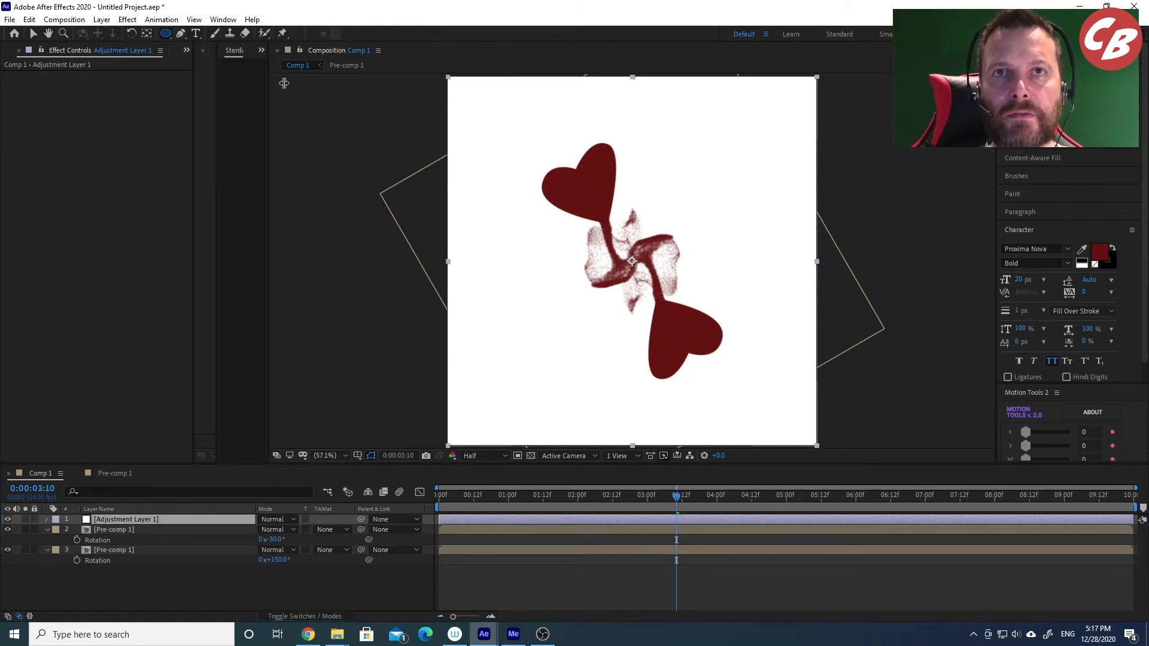
pyautogui.doubleClick(166, 34)
pyautogui.press('v')
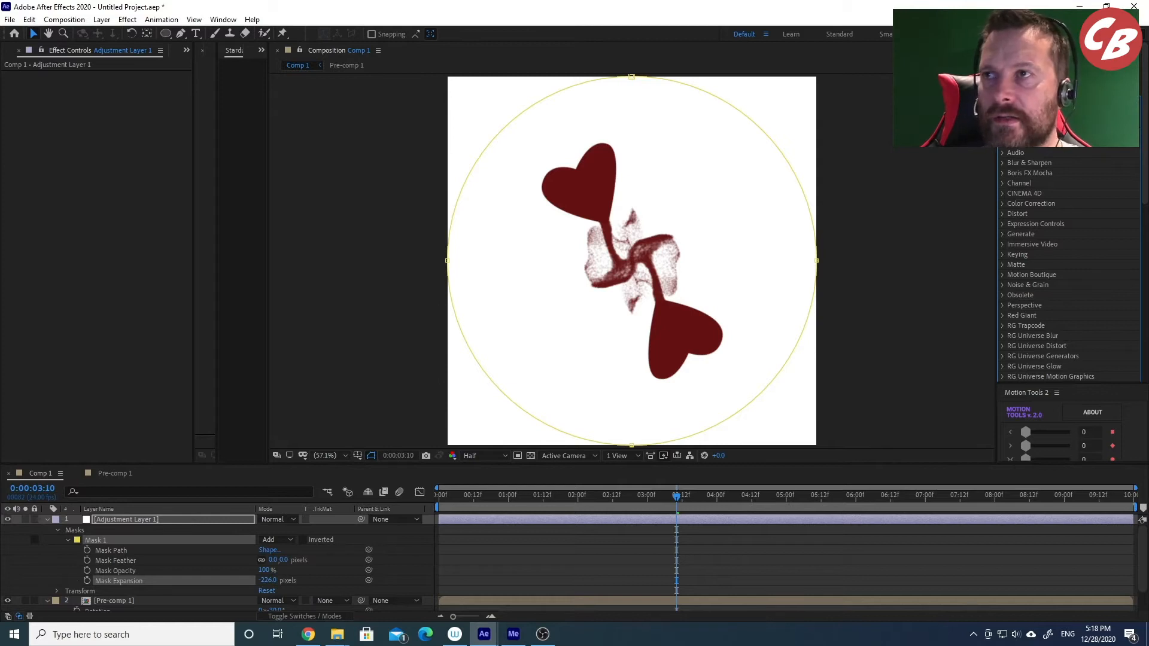
# Apply the Add Grain effect to the adjustment layer and set its Viewing Mode to Final Output.
pyautogui.write('twirl')
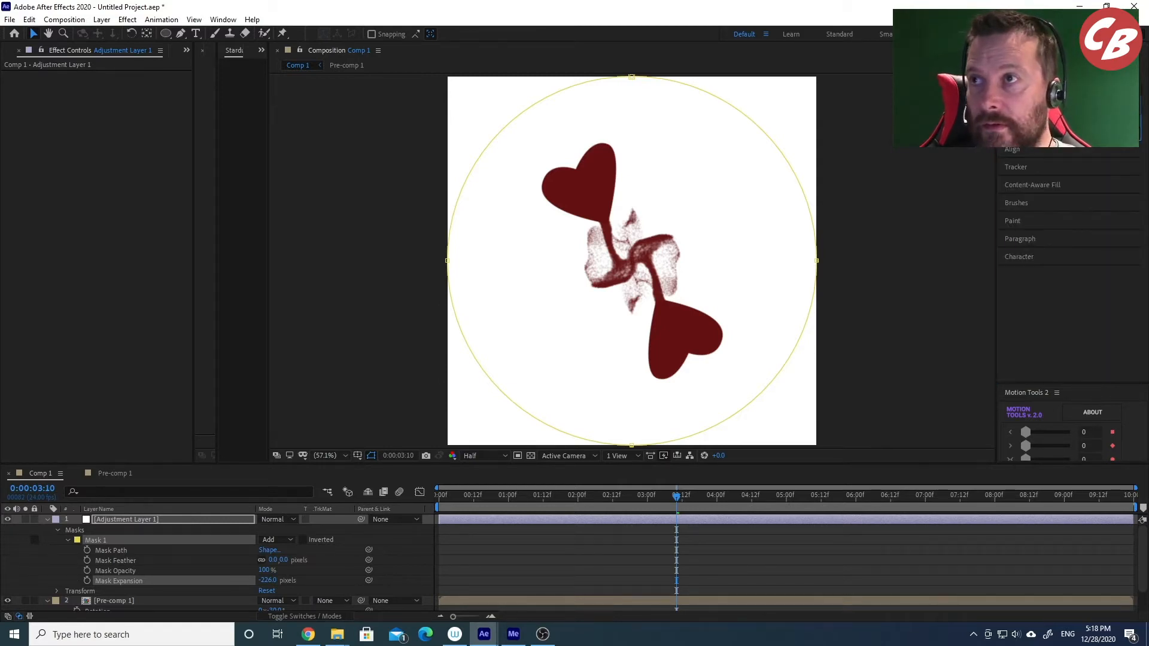
pyautogui.write('gra')
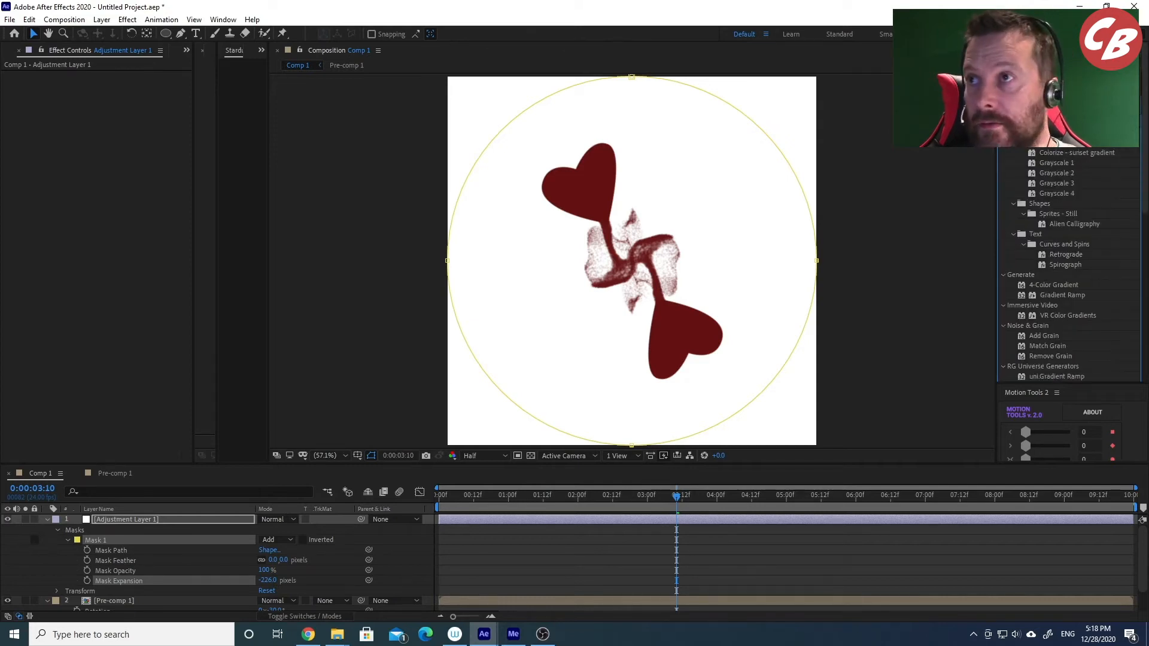
pyautogui.write('in')
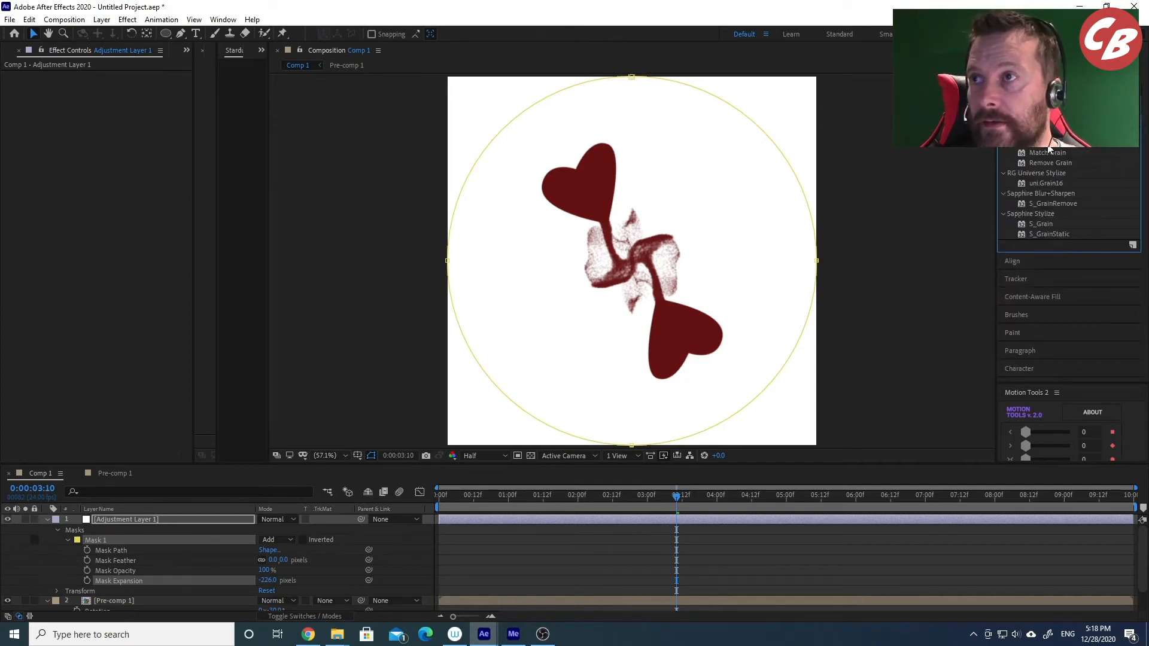
pyautogui.doubleClick(1048, 146)
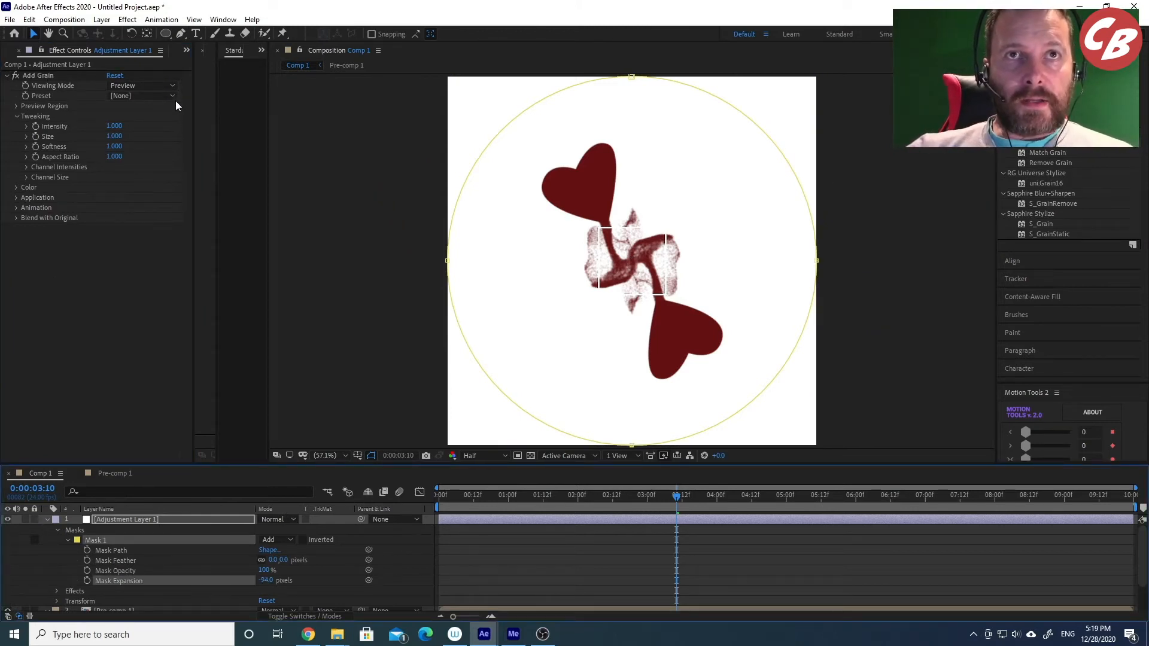
pyautogui.click(154, 86)
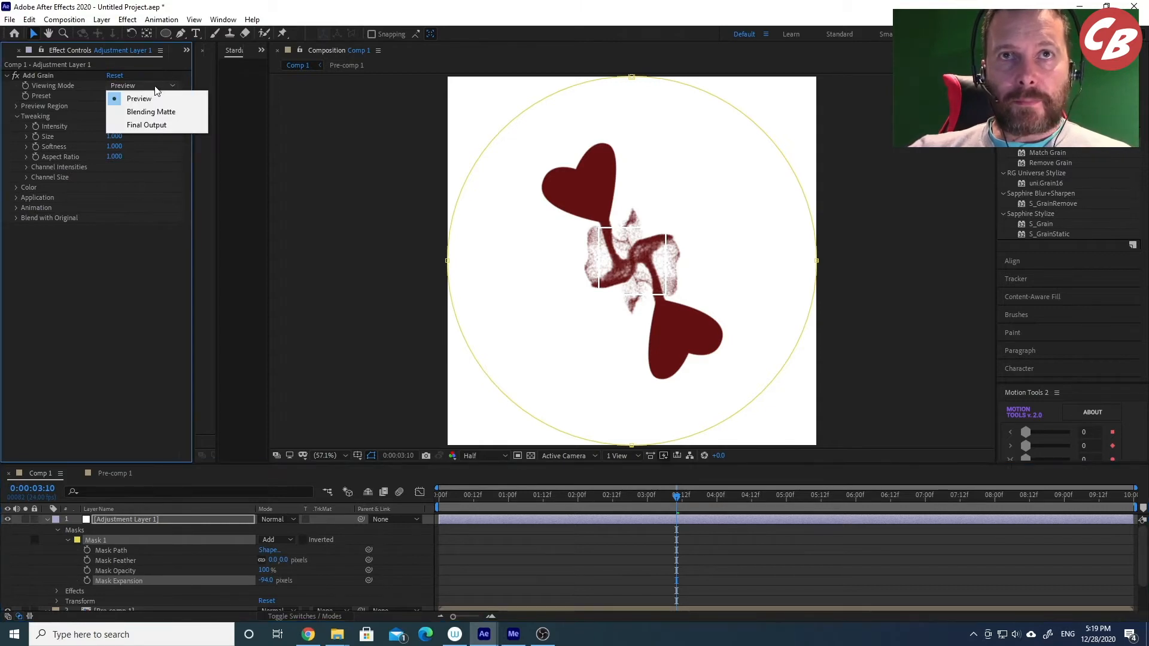
pyautogui.click(153, 123)
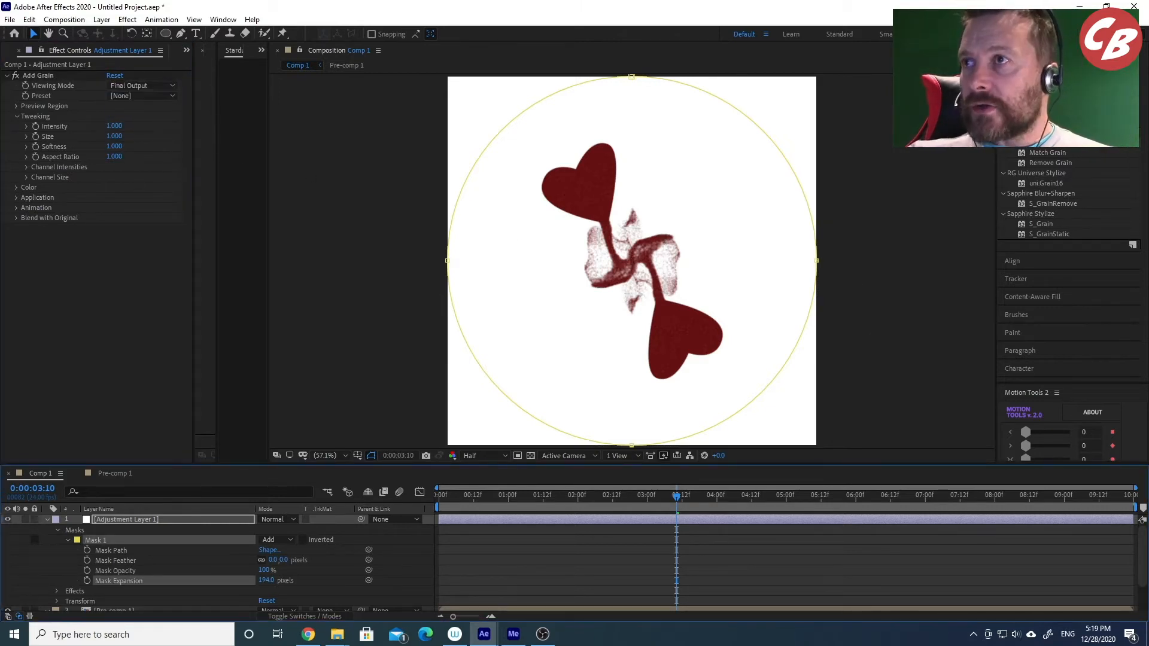
# Find the Black & White effect and apply it to the adjustment layer.
pyautogui.click(1057, 118)
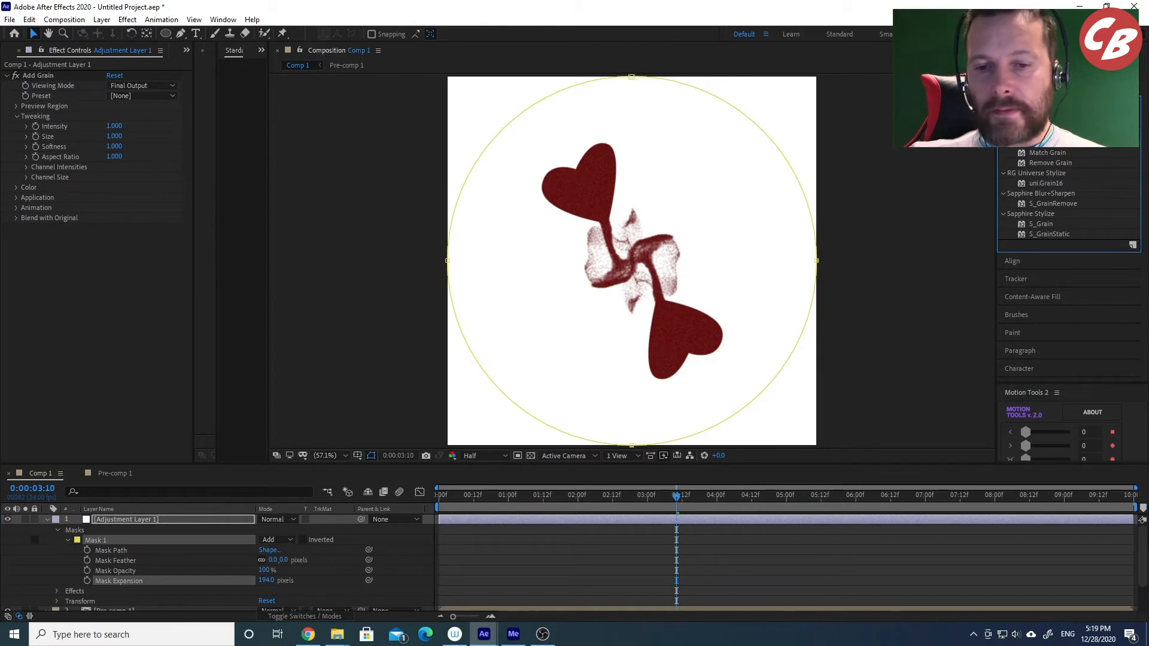
pyautogui.write('look')
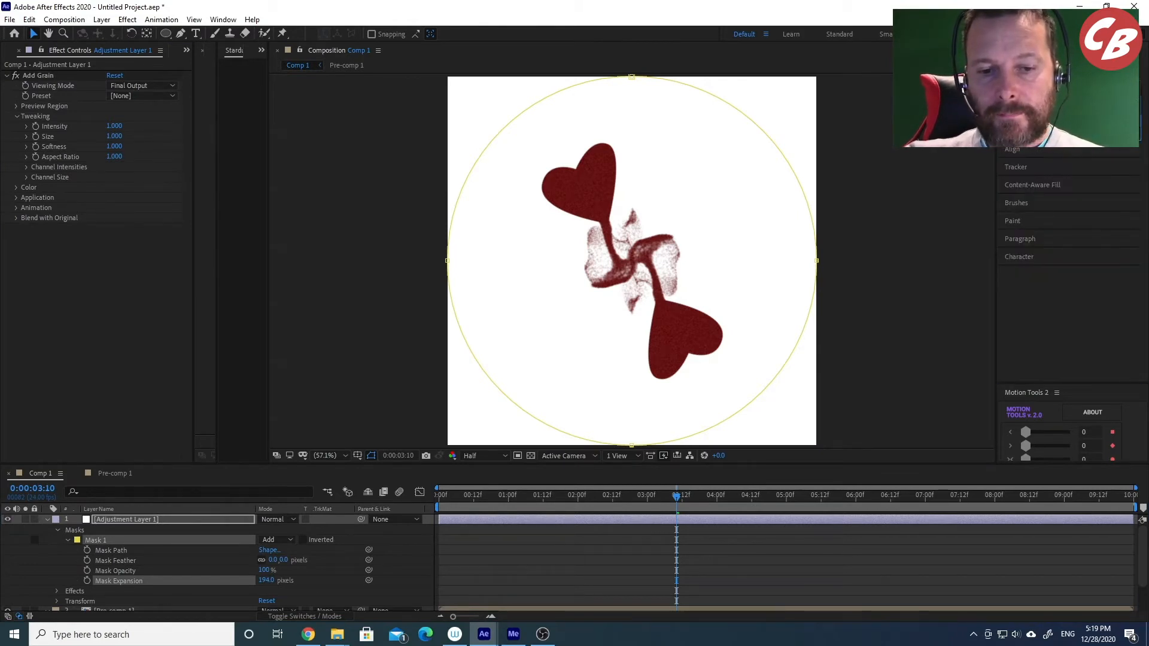
pyautogui.press('BackSpace')
pyautogui.write('ck')
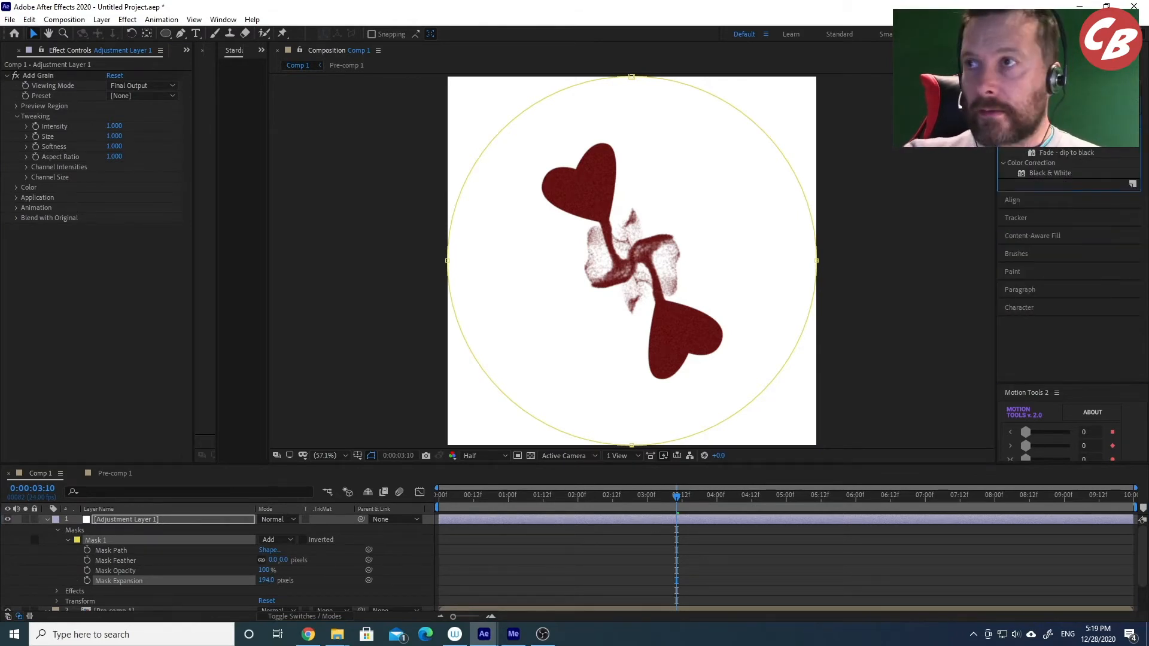
pyautogui.doubleClick(1043, 174)
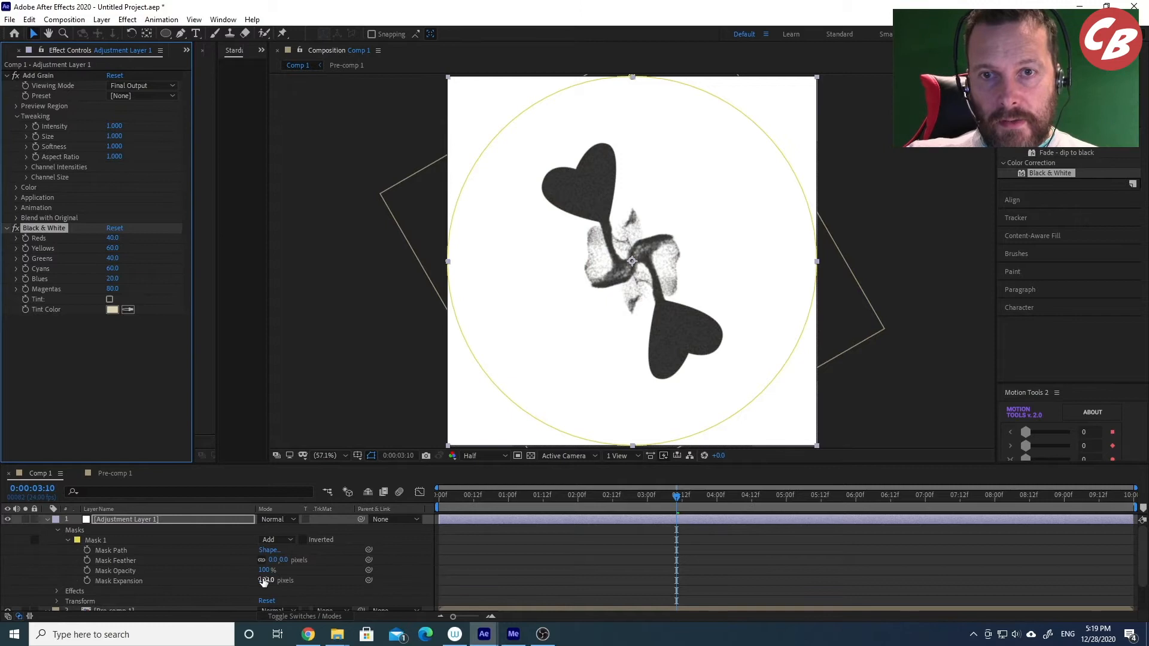
# Reduce Mask 1's expansion until the effects cover only the particles at the centre, and move to 0:00:00:06.
pyautogui.moveTo(270, 584); pyautogui.dragTo(101, 584)
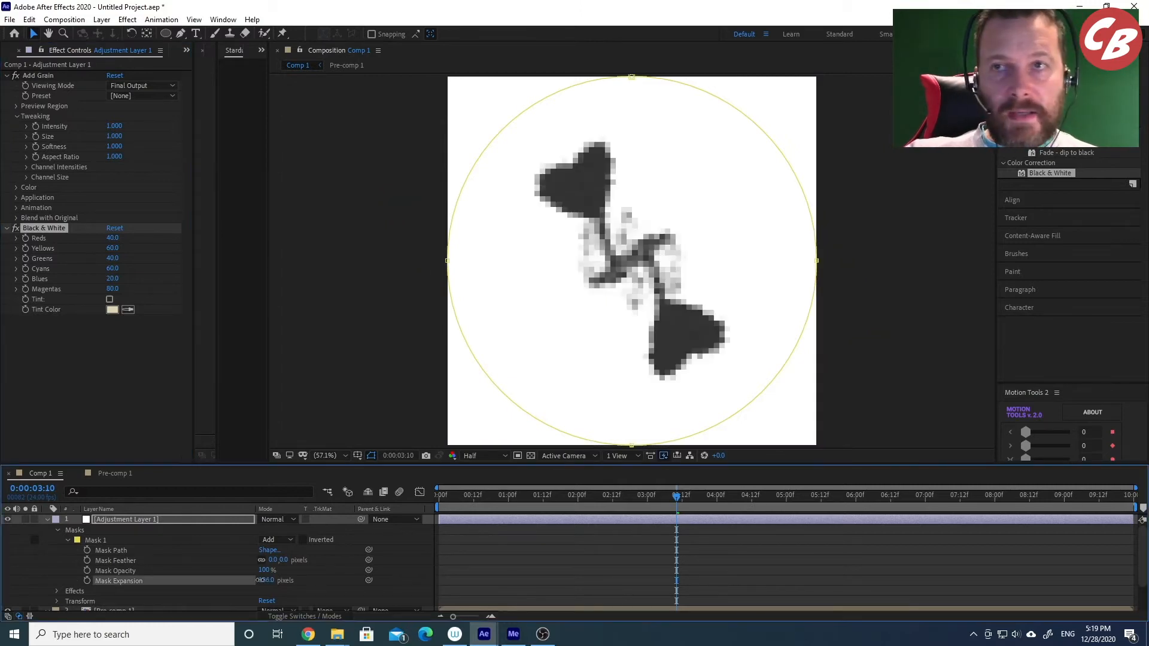
pyautogui.click(103, 582)
pyautogui.moveTo(281, 577); pyautogui.dragTo(61, 578)
pyautogui.moveTo(280, 577); pyautogui.dragTo(323, 579)
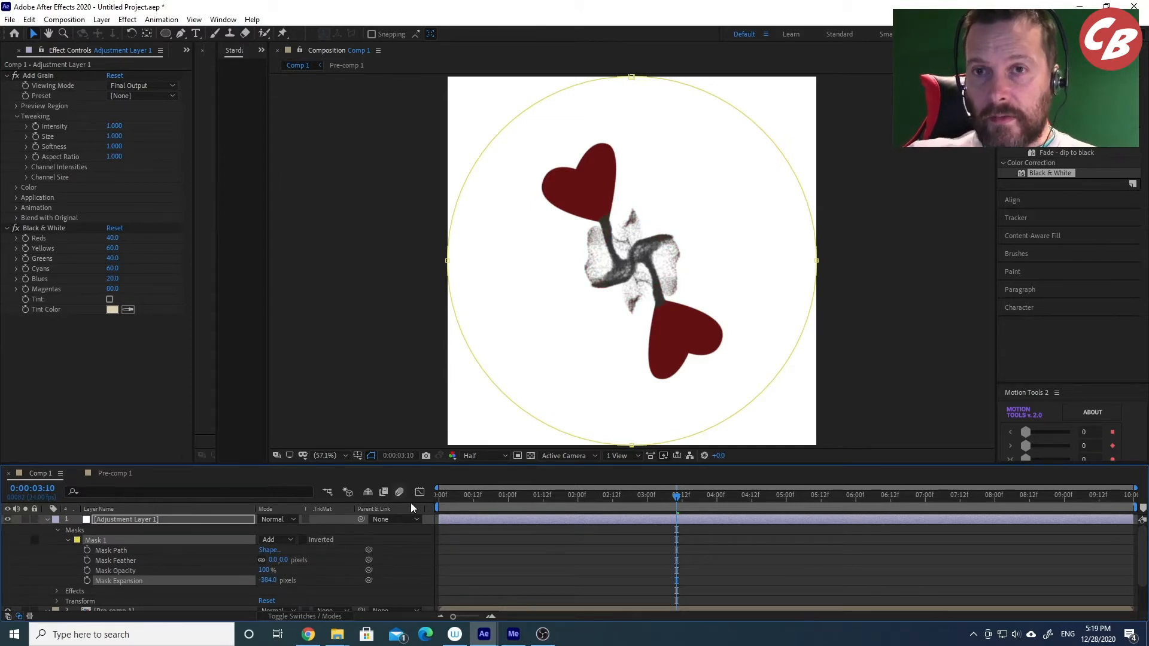
pyautogui.moveTo(464, 494)
pyautogui.mouseDown()
pyautogui.moveTo(426, 507)
pyautogui.moveTo(502, 507)
pyautogui.moveTo(461, 497)
pyautogui.mouseUp()
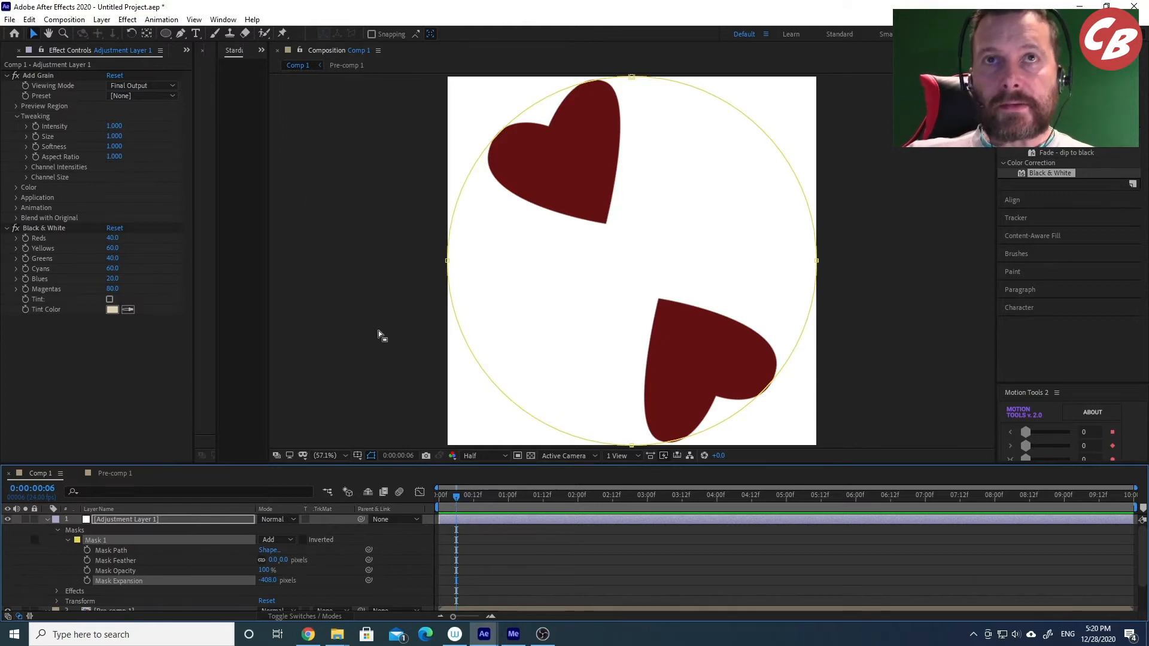
# Add a shape layer above the adjustment layer and create a full-frame ellipse on it.
pyautogui.click(101, 21)
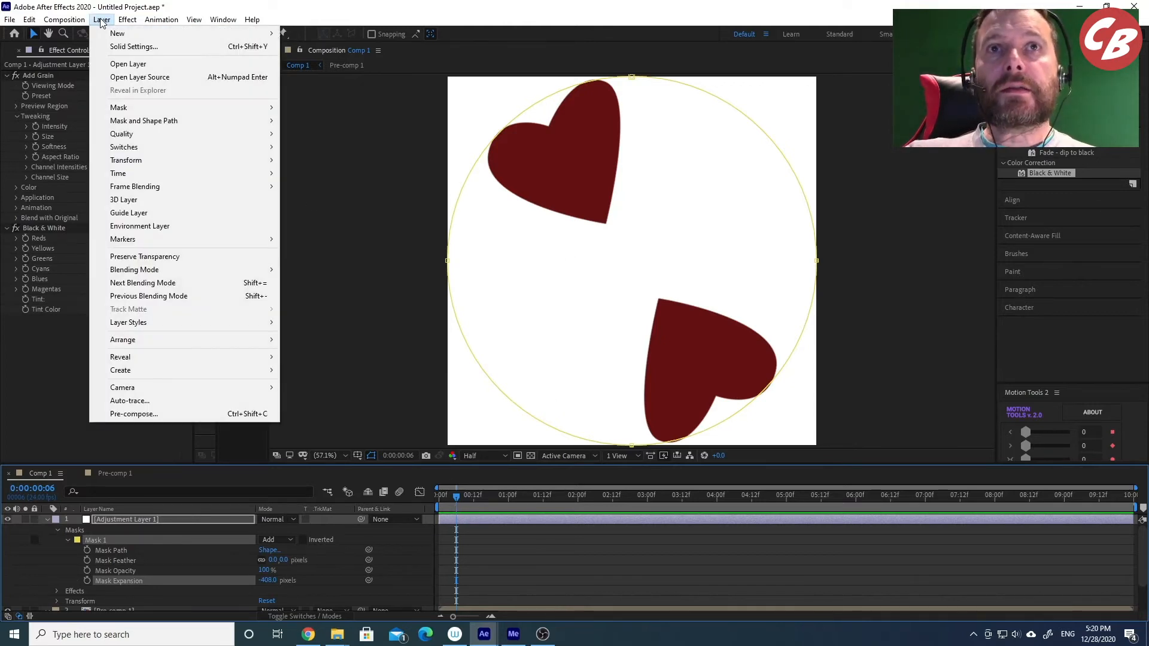
pyautogui.click(136, 6)
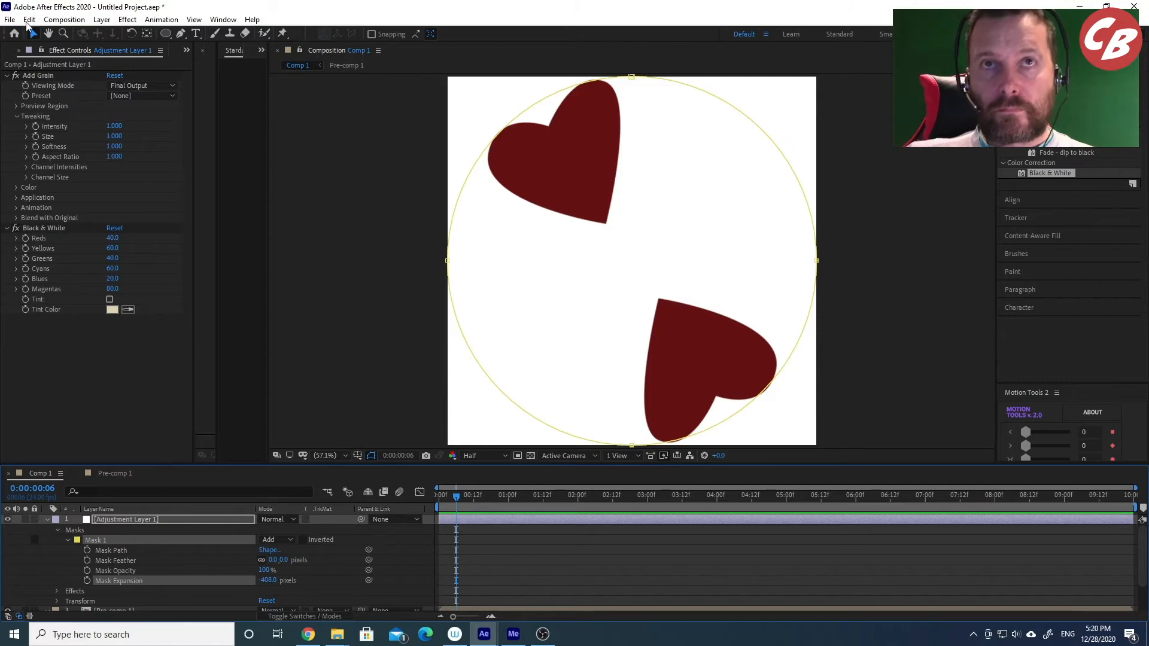
pyautogui.click(102, 22)
pyautogui.moveTo(120, 34)
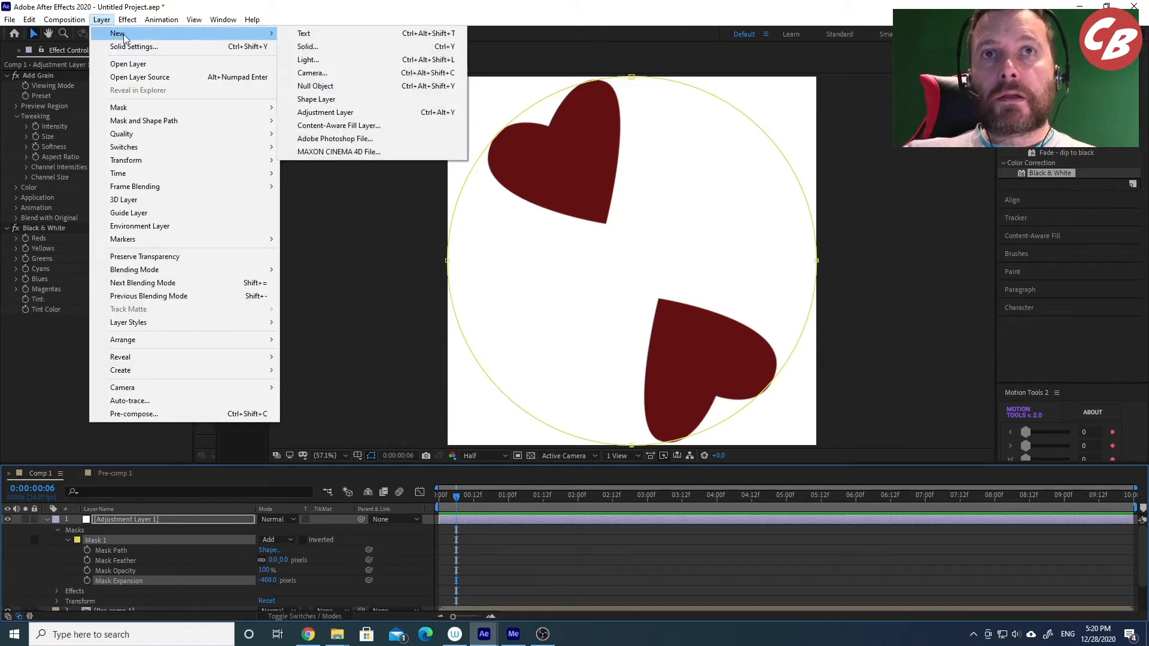
pyautogui.click(316, 98)
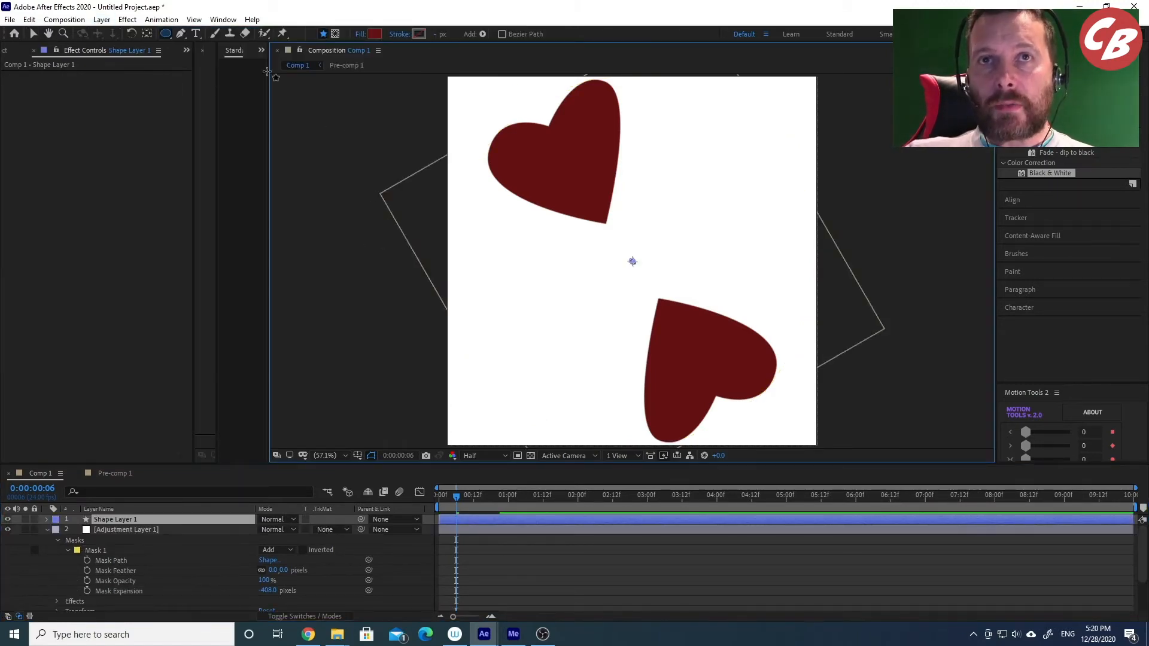
pyautogui.doubleClick(166, 34)
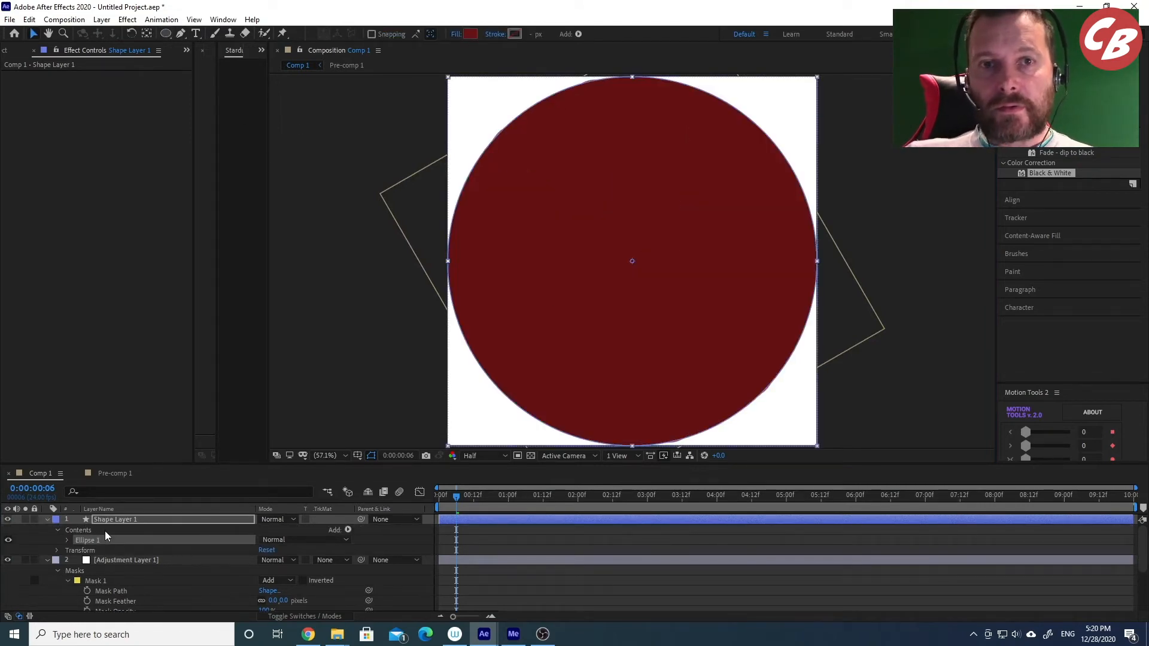
# Set the ellipse's fill to None and give it a 5 px solid-colour stroke.
pyautogui.click(454, 34)
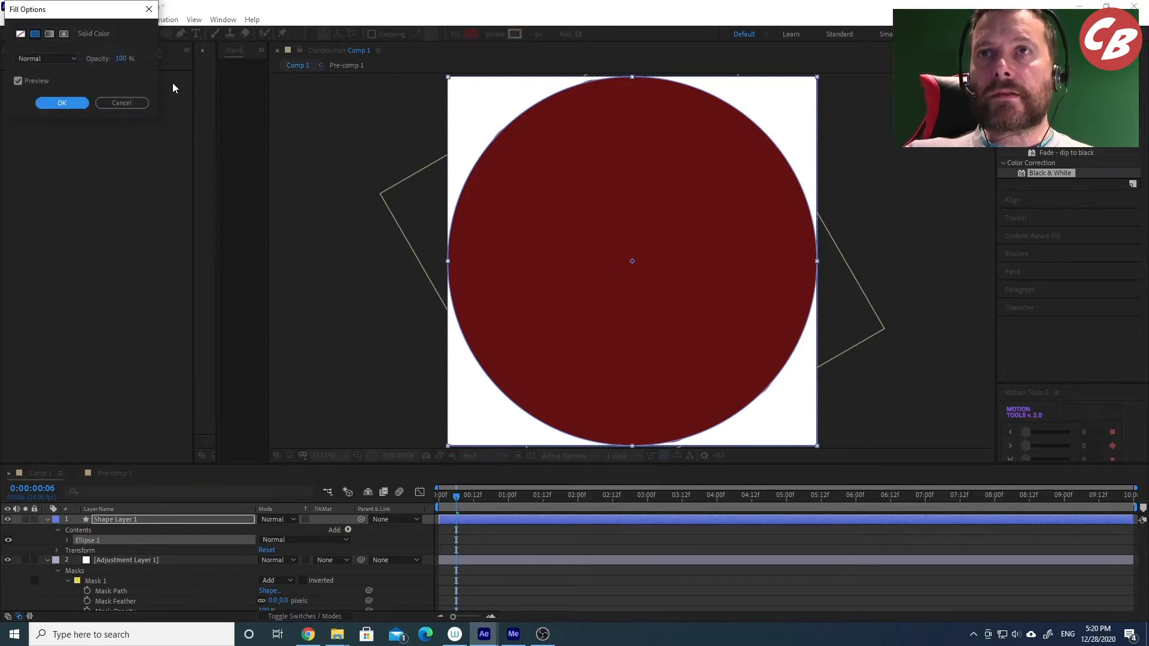
pyautogui.click(18, 35)
pyautogui.click(62, 103)
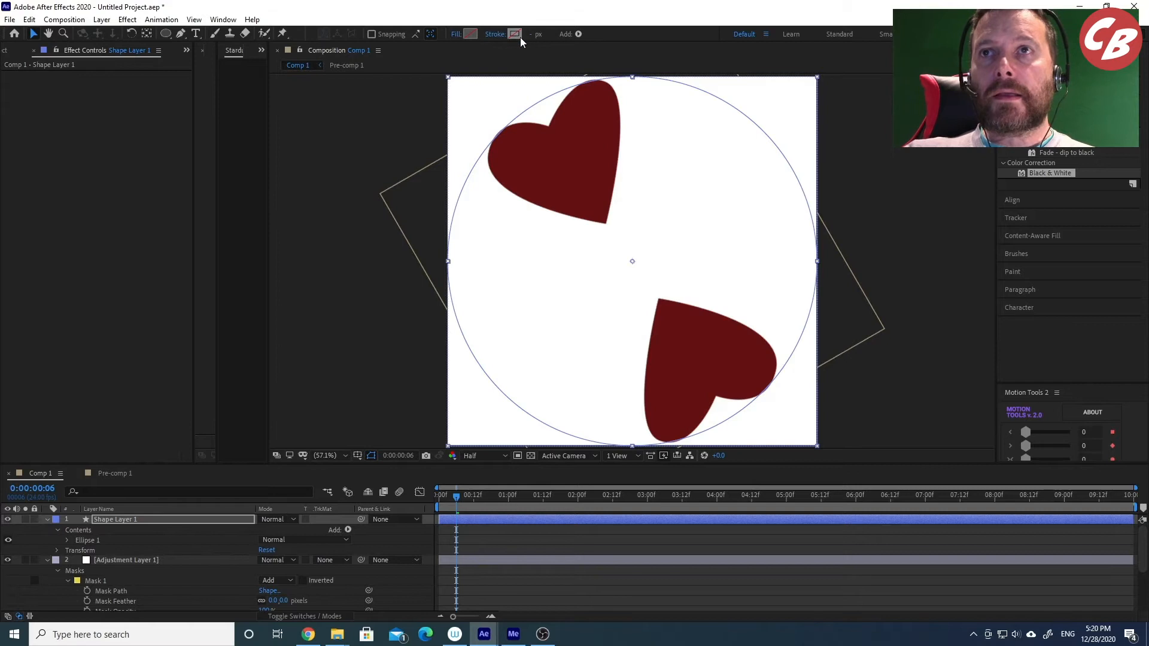
pyautogui.click(514, 33)
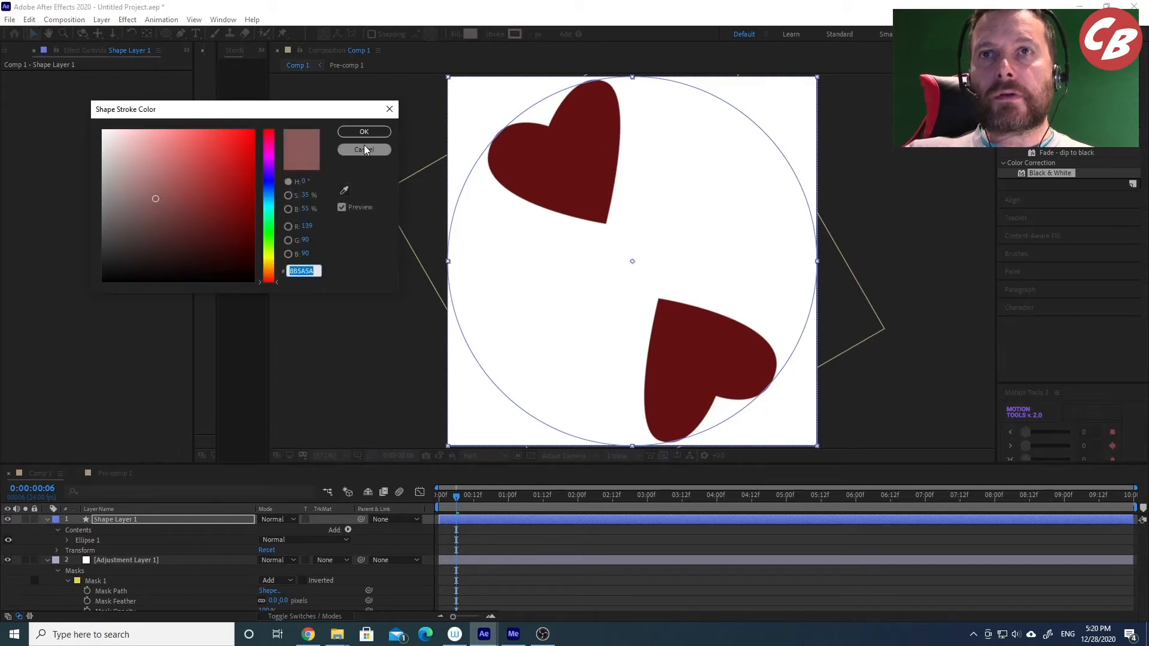
pyautogui.click(377, 133)
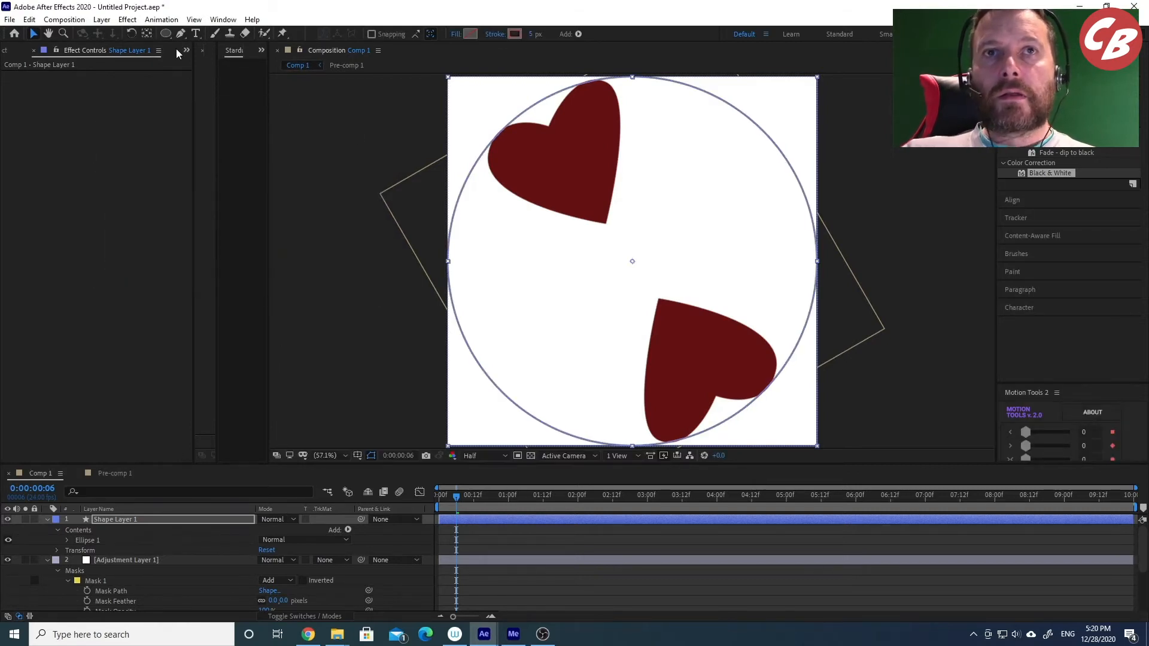
pyautogui.click(493, 35)
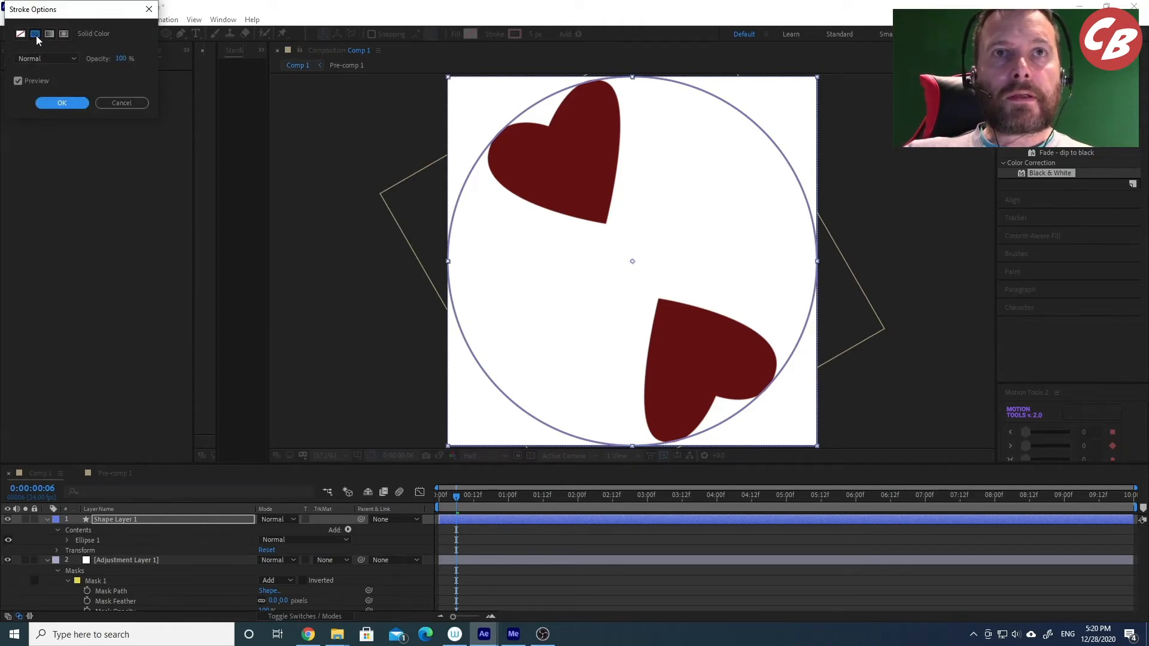
pyautogui.click(57, 106)
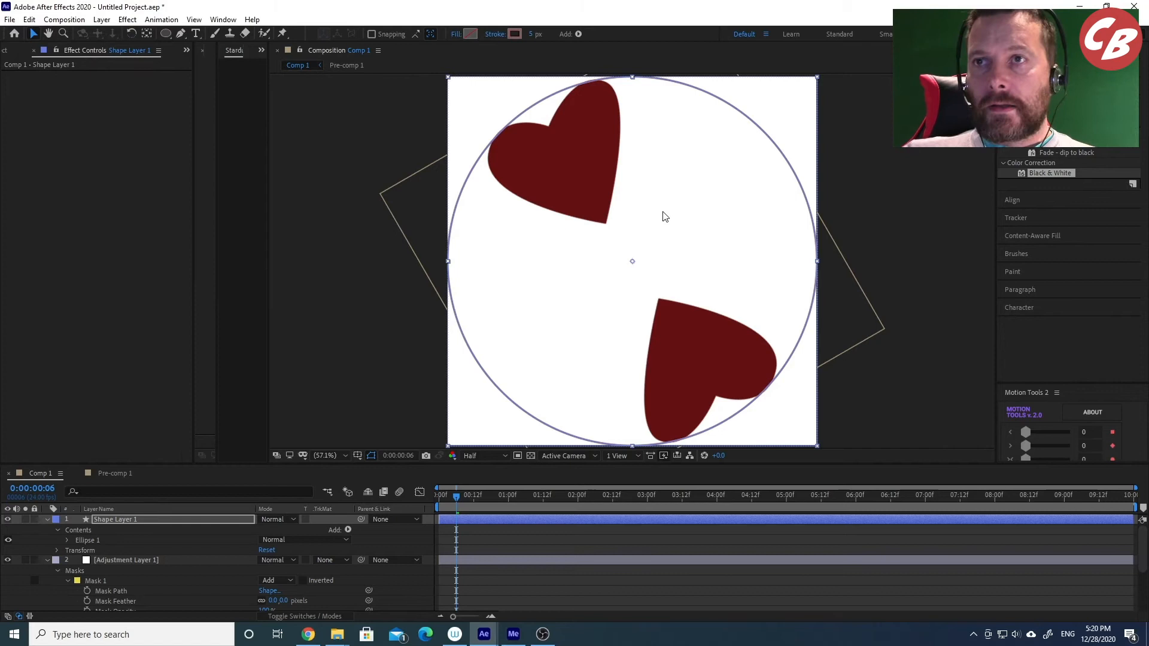
# Expand Ellipse 1 down to Ellipse Path 1 and select its Size property.
pyautogui.click(67, 540)
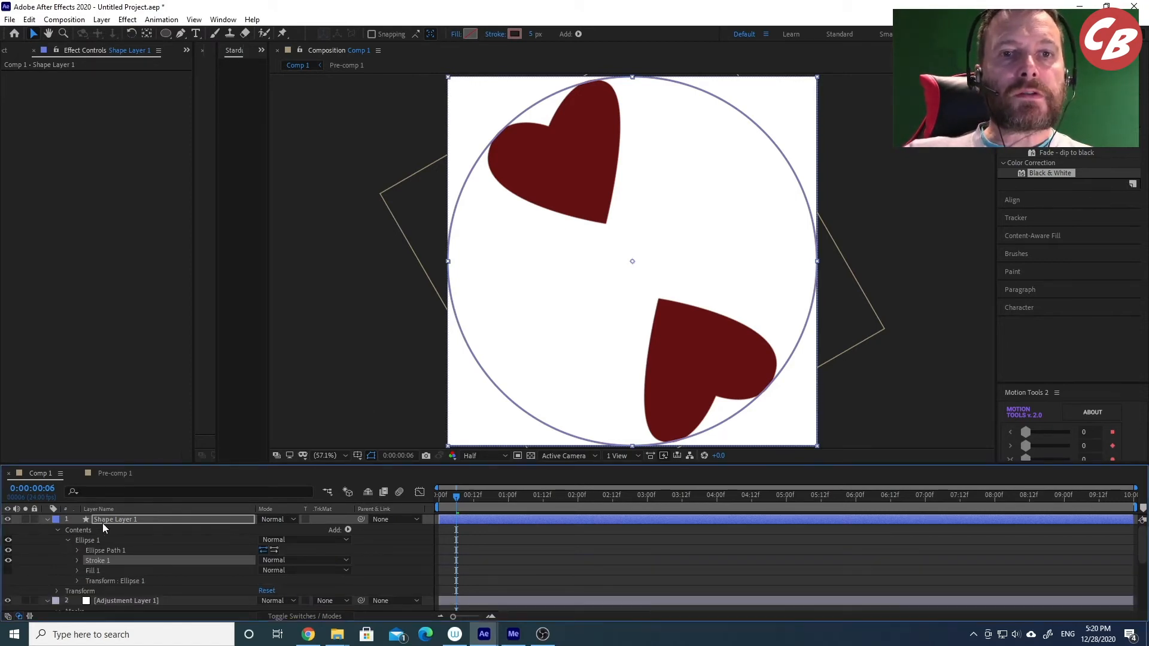
pyautogui.click(77, 550)
pyautogui.click(113, 562)
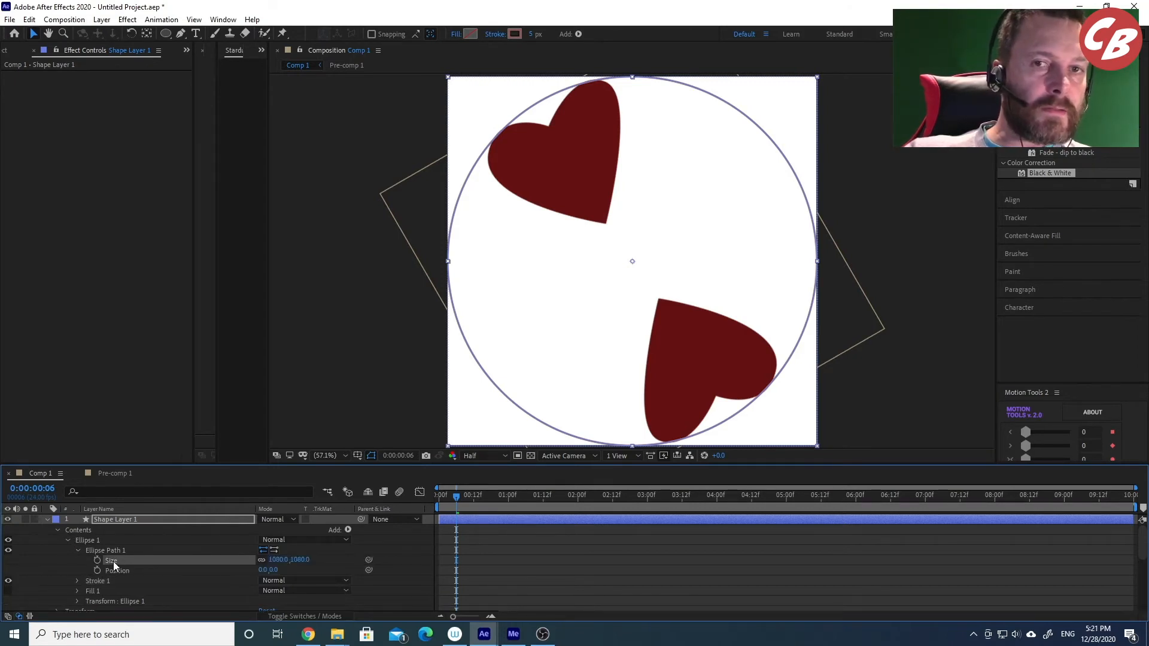
# Shrink the ellipse path of Shape Layer 1 to a size of 286 by 286 and preview the animation.
pyautogui.moveTo(278, 559); pyautogui.dragTo(197, 559)
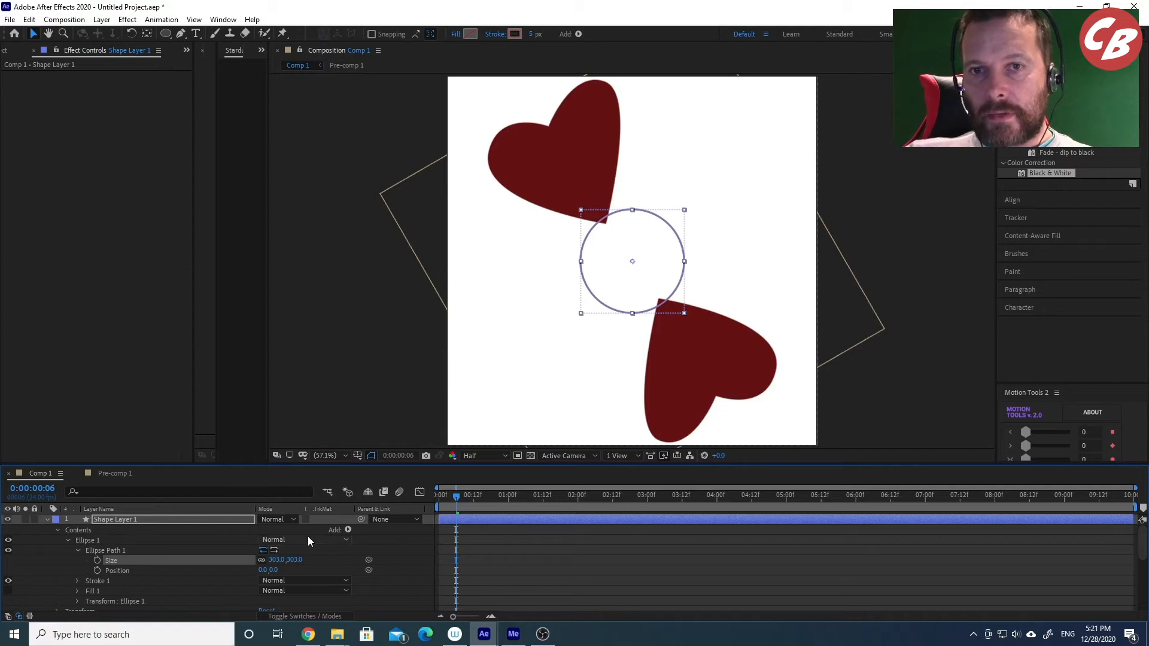
pyautogui.moveTo(267, 559); pyautogui.dragTo(265, 561)
pyautogui.press('space')
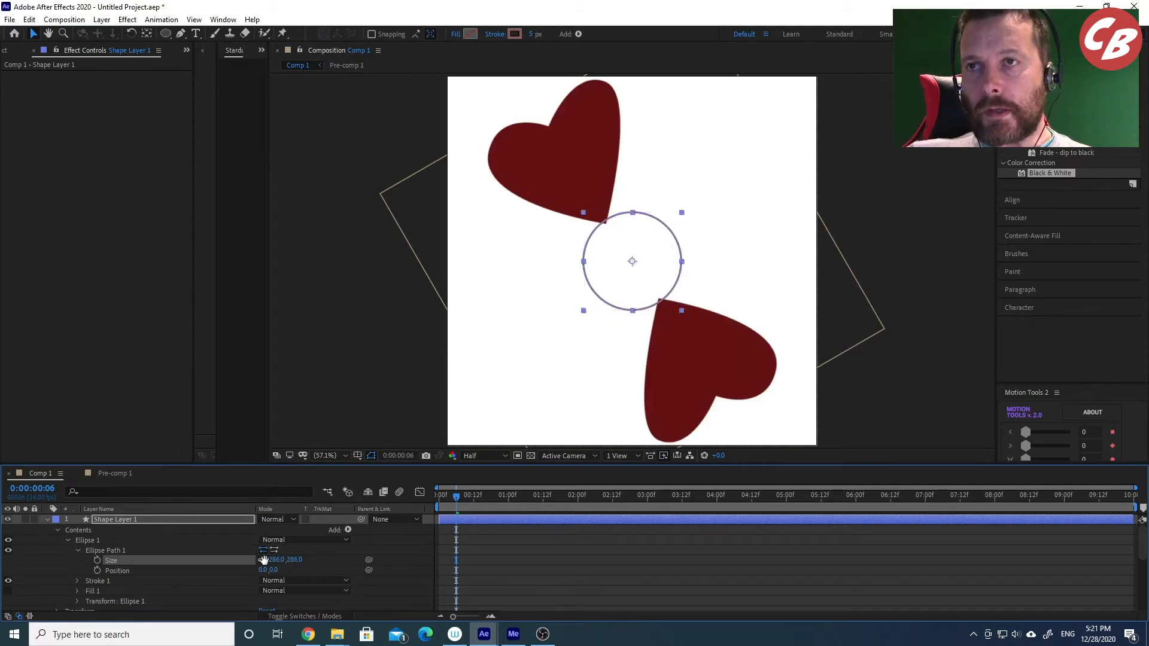
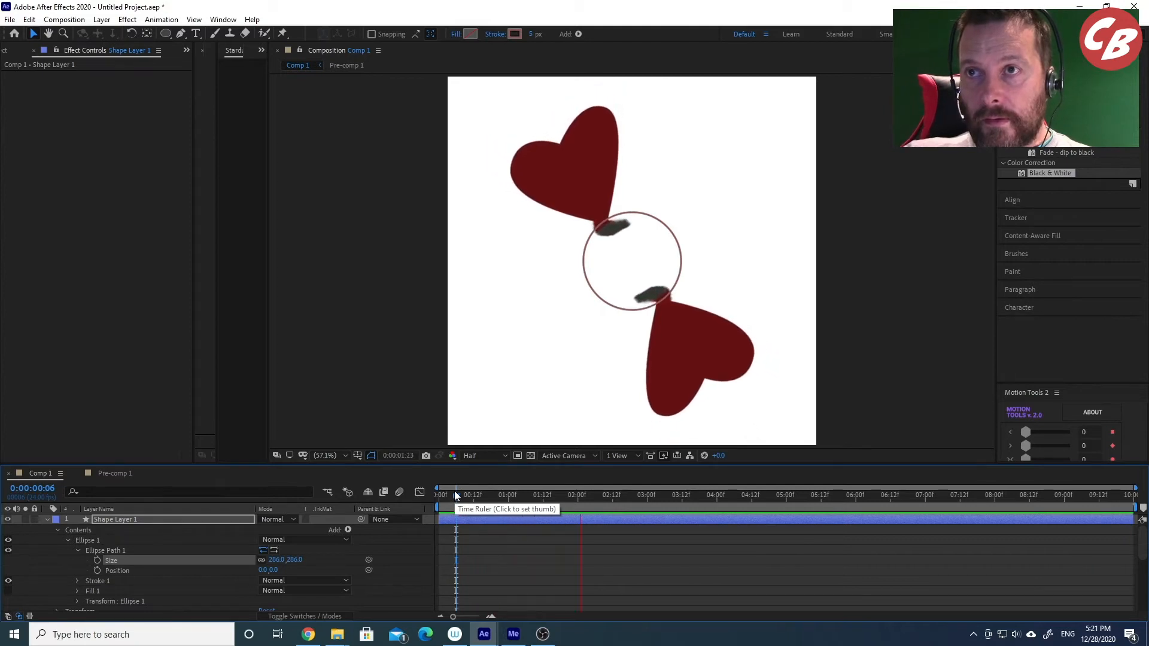
pyautogui.press('space')
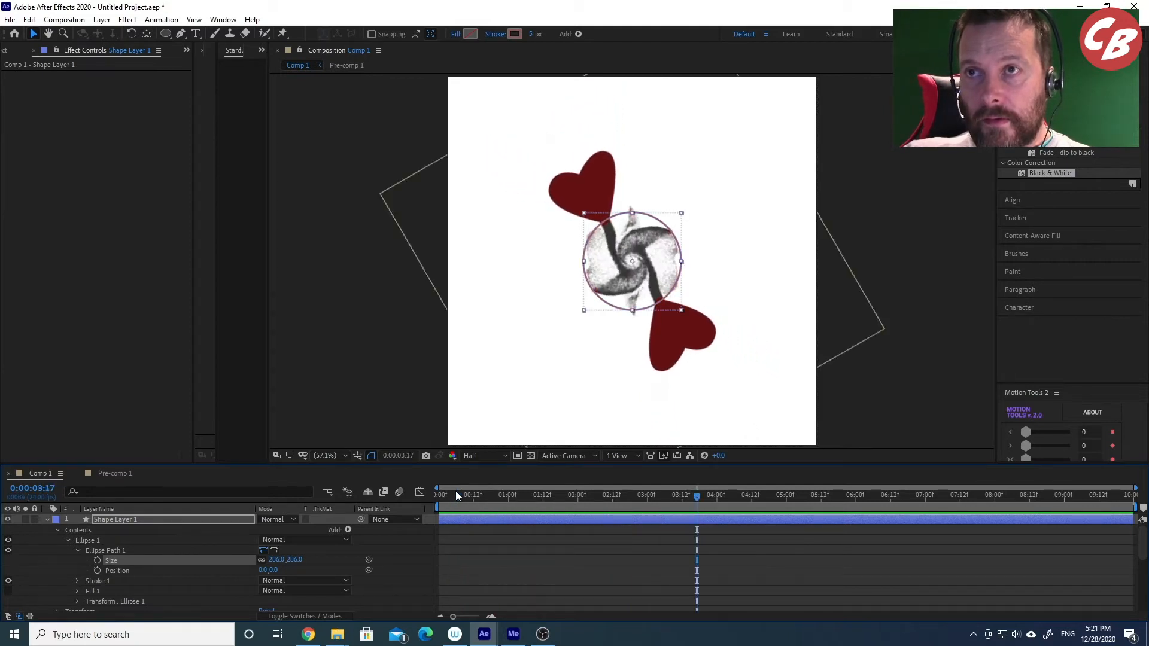
# Set the stroke width of the circle on Shape Layer 1 to 15 px and preview the animation.
pyautogui.moveTo(532, 35); pyautogui.dragTo(539, 34)
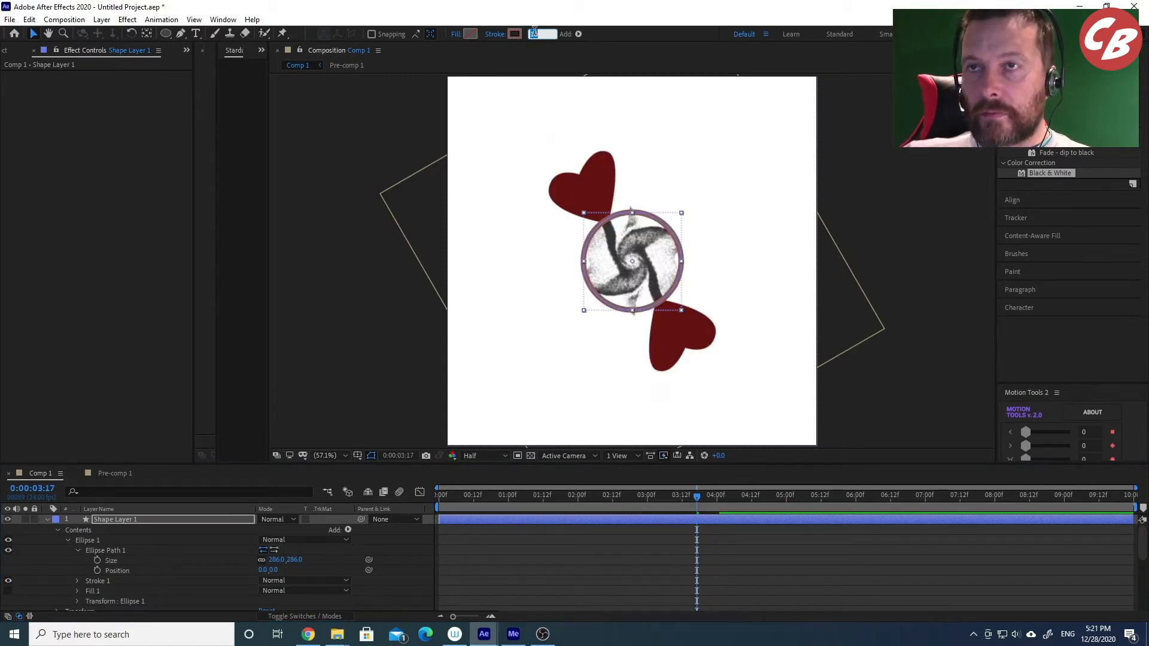
pyautogui.press('Down')
pyautogui.press('Return')
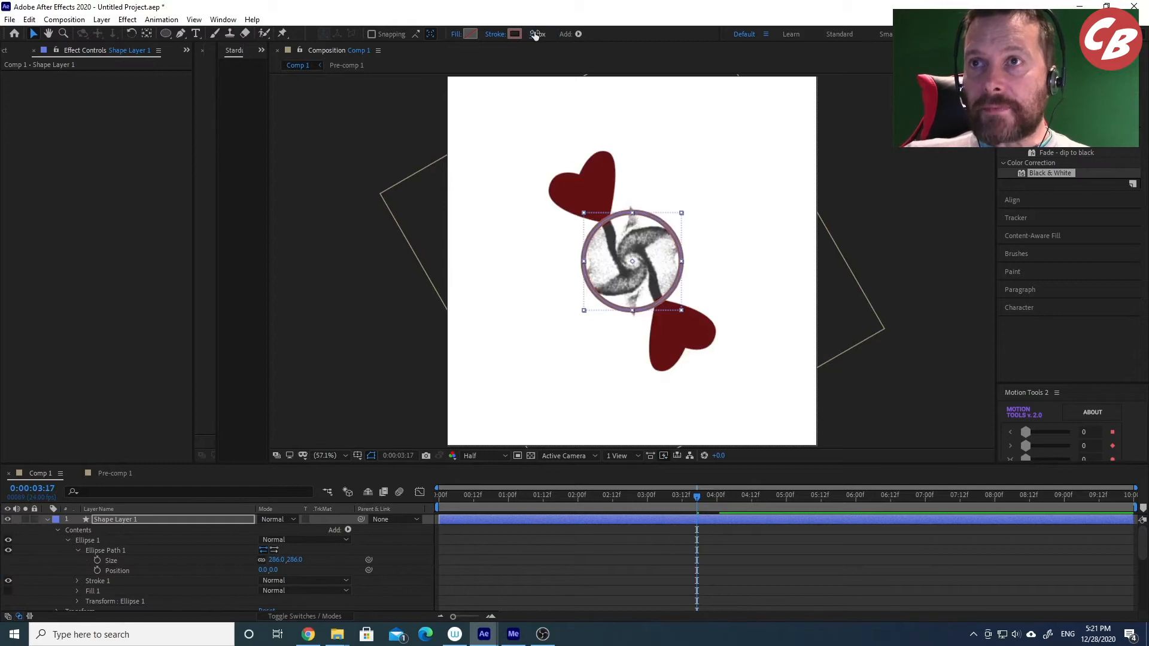
pyautogui.press('space')
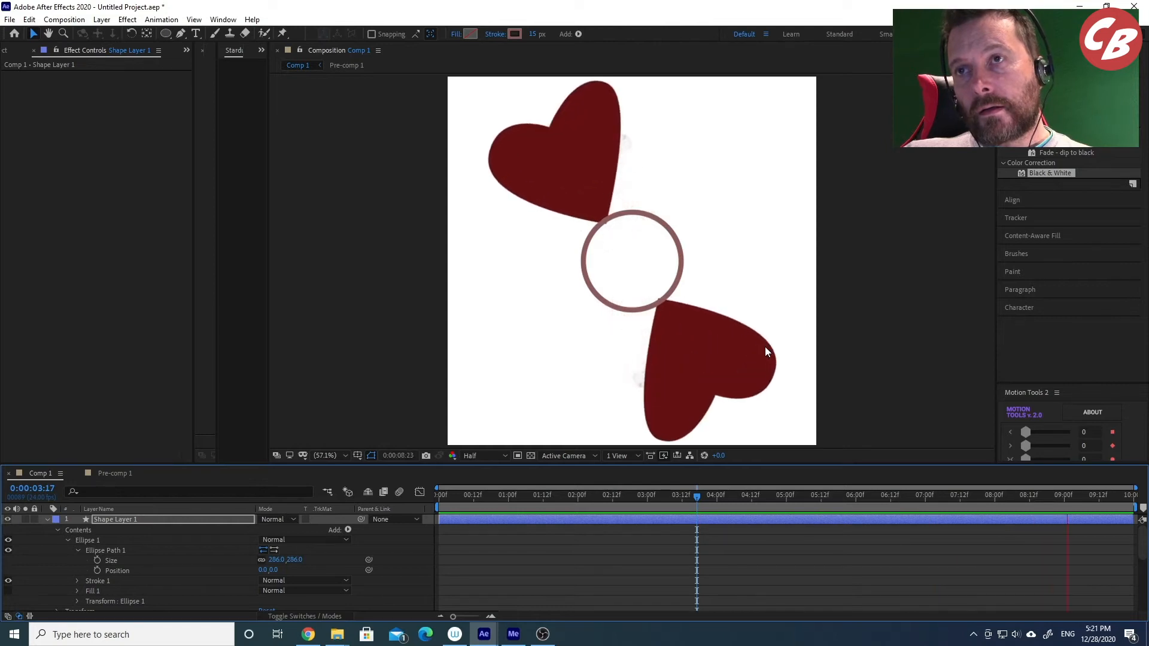
pyautogui.press('space')
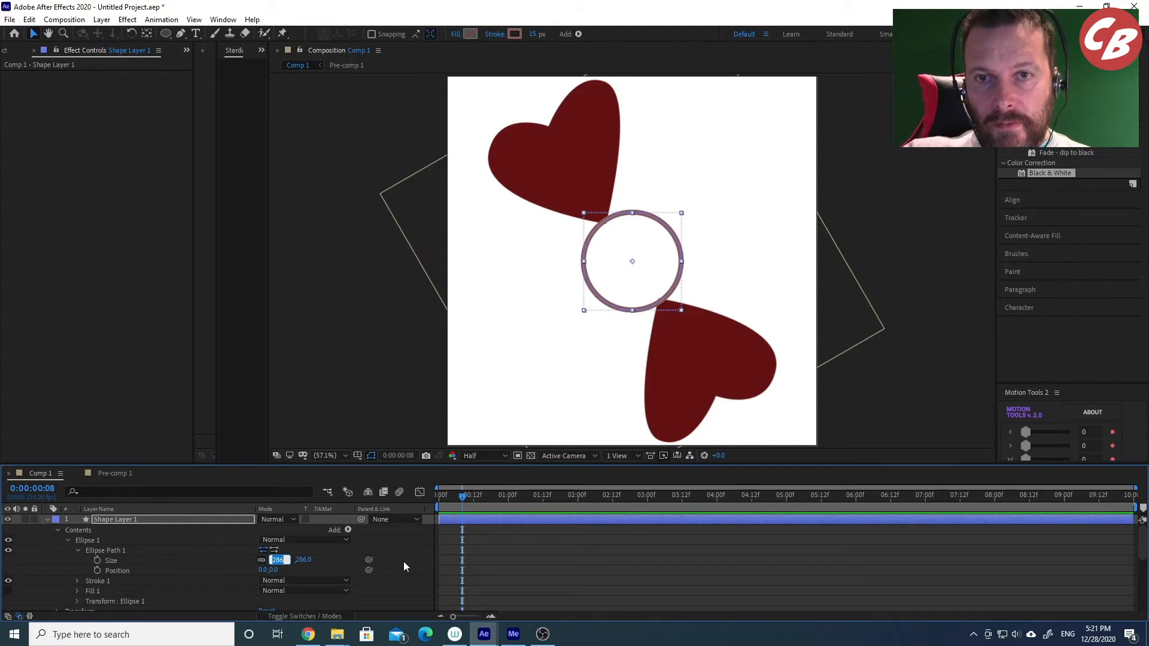
# Set the circle's ellipse size to 280 by 280 and preview the animation.
pyautogui.write('280')
pyautogui.press('Return')
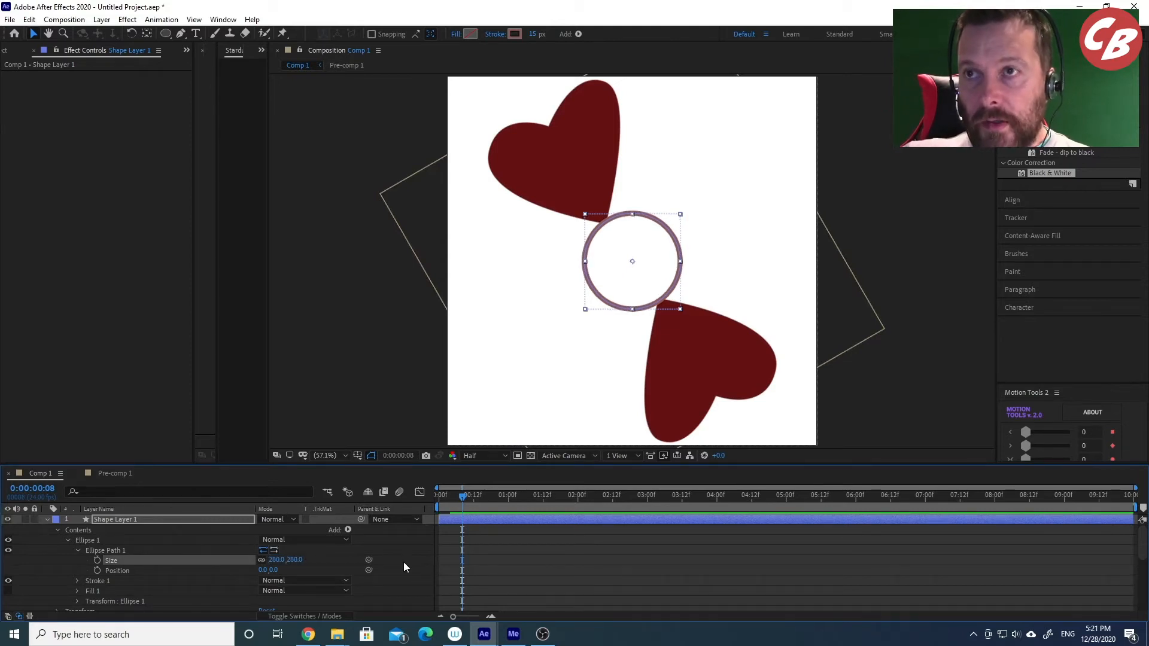
pyautogui.press('space')
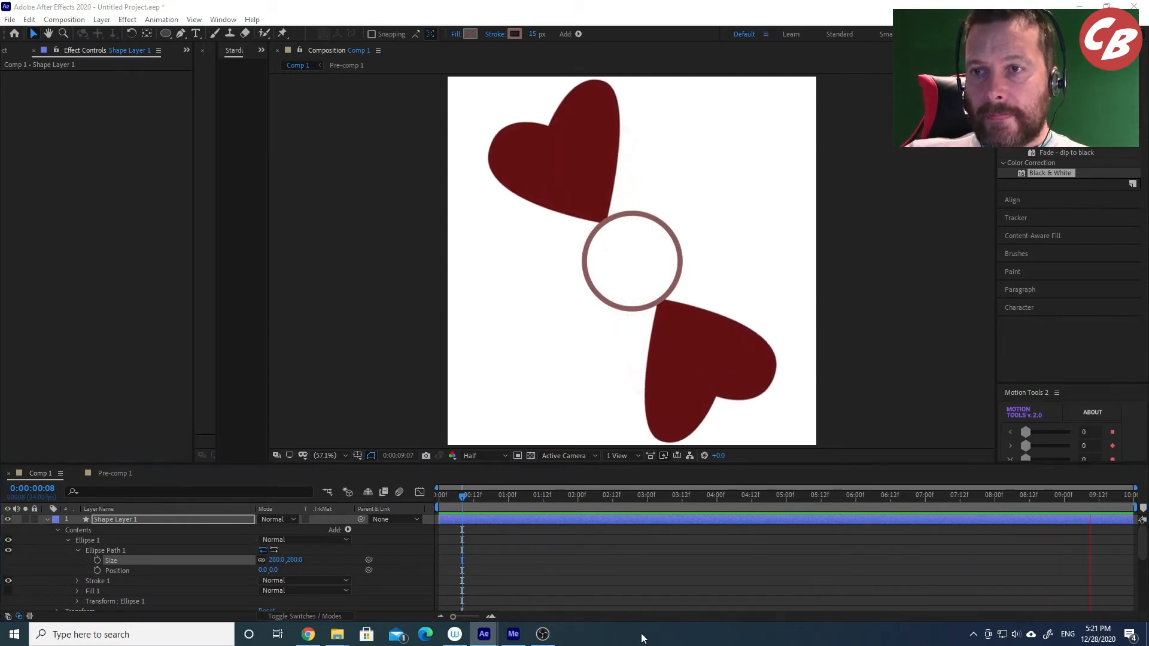
pyautogui.moveTo(465, 496); pyautogui.dragTo(622, 493)
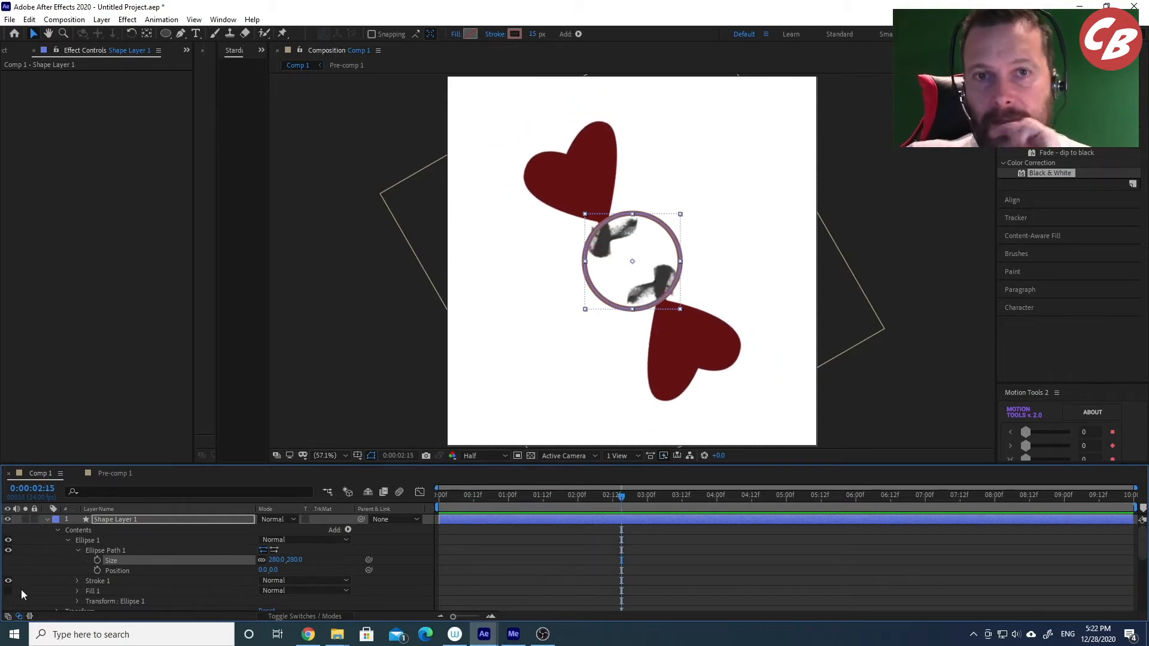
# Collapse Shape Layer 1 and apply the Bulge effect to Adjustment Layer 1.
pyautogui.click(47, 520)
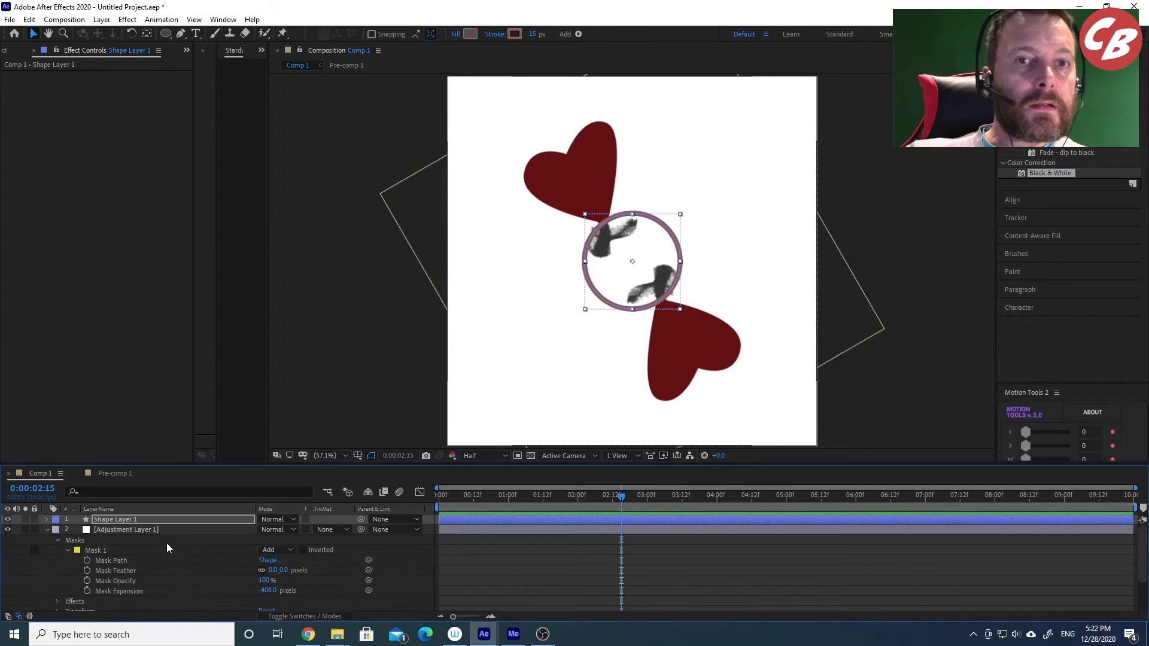
pyautogui.click(128, 531)
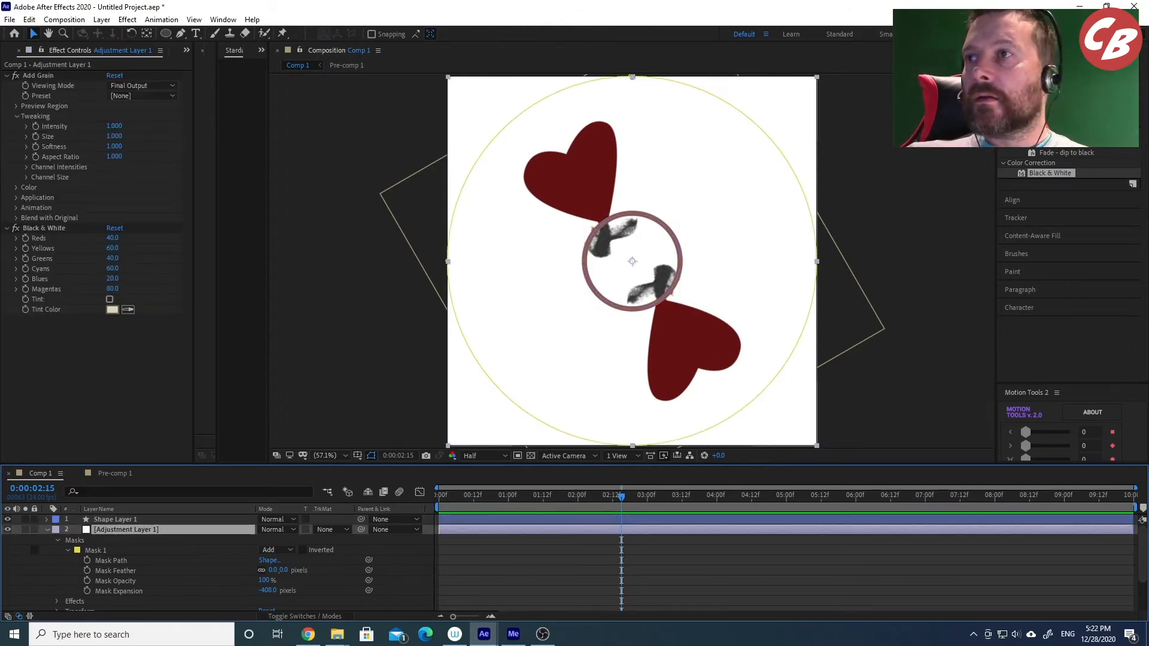
pyautogui.click(1057, 118)
pyautogui.write('lev')
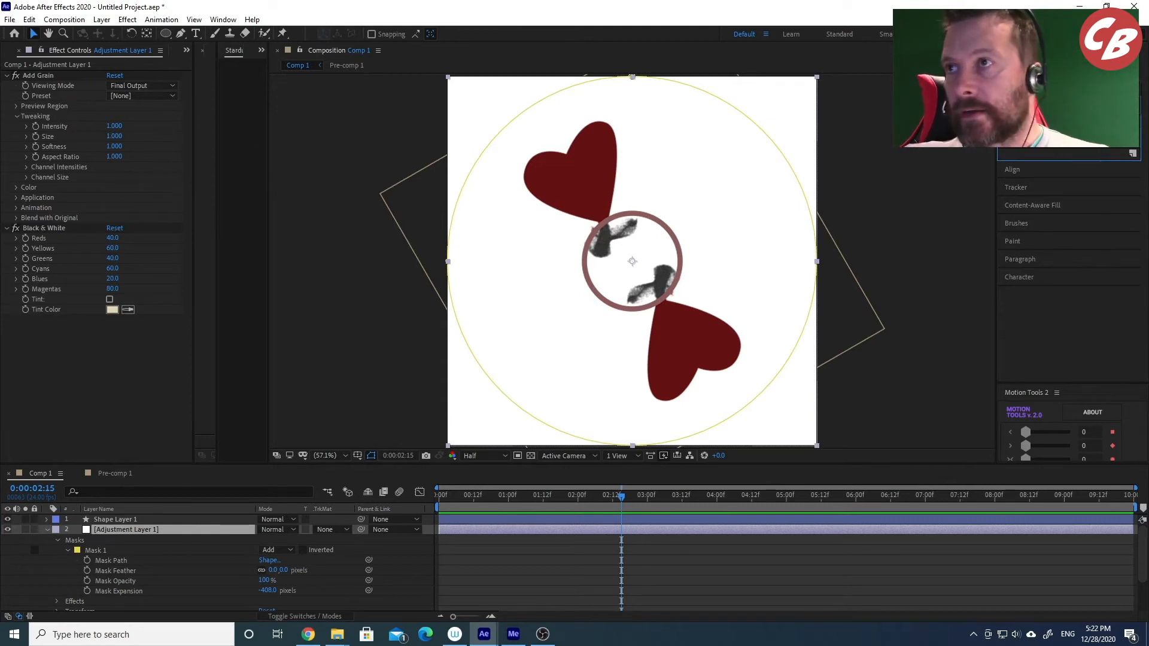
pyautogui.doubleClick(1046, 142)
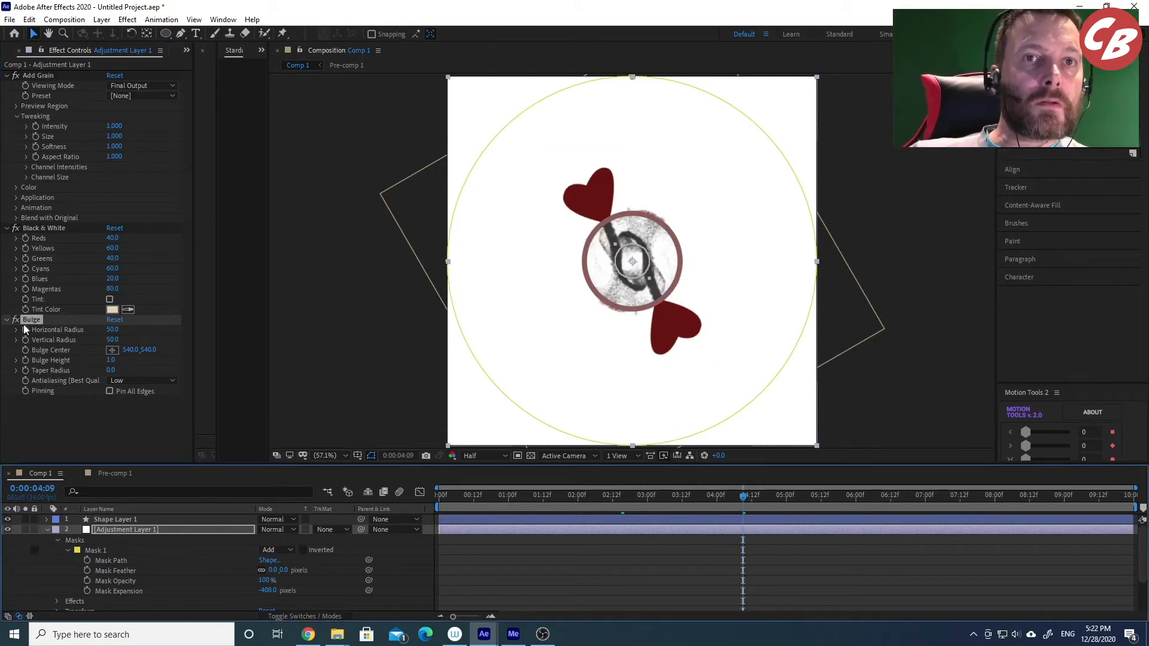
# Place the bulge centre in the middle of the circle and set its horizontal radius to 113 and vertical radius to 115.
pyautogui.click(111, 349)
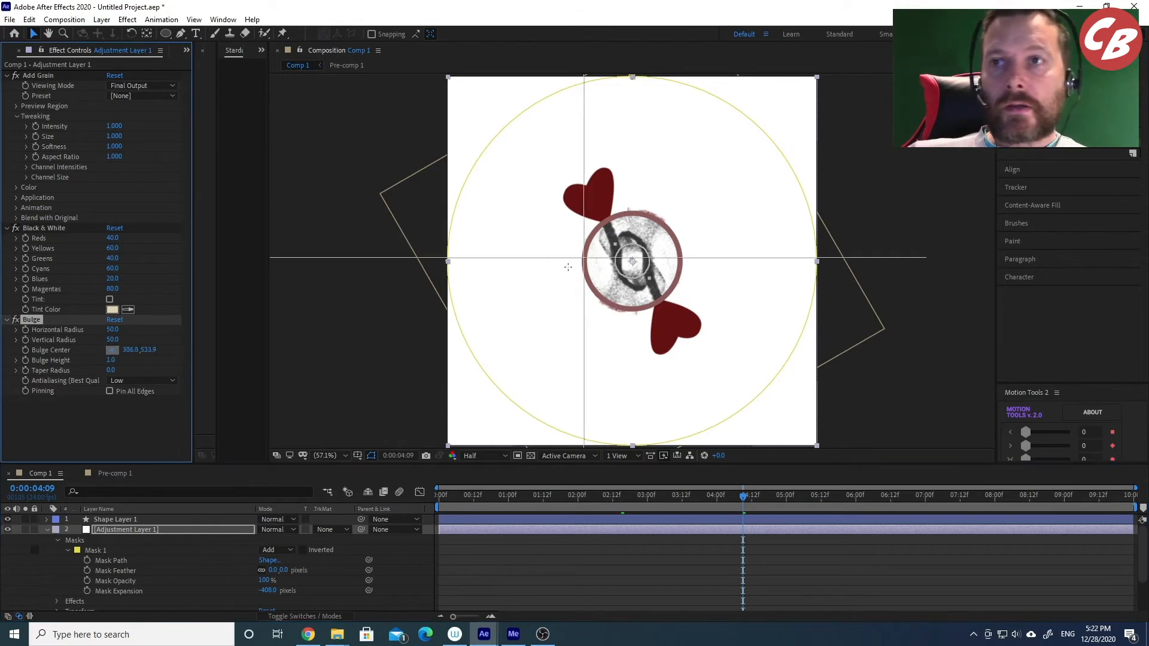
pyautogui.click(632, 262)
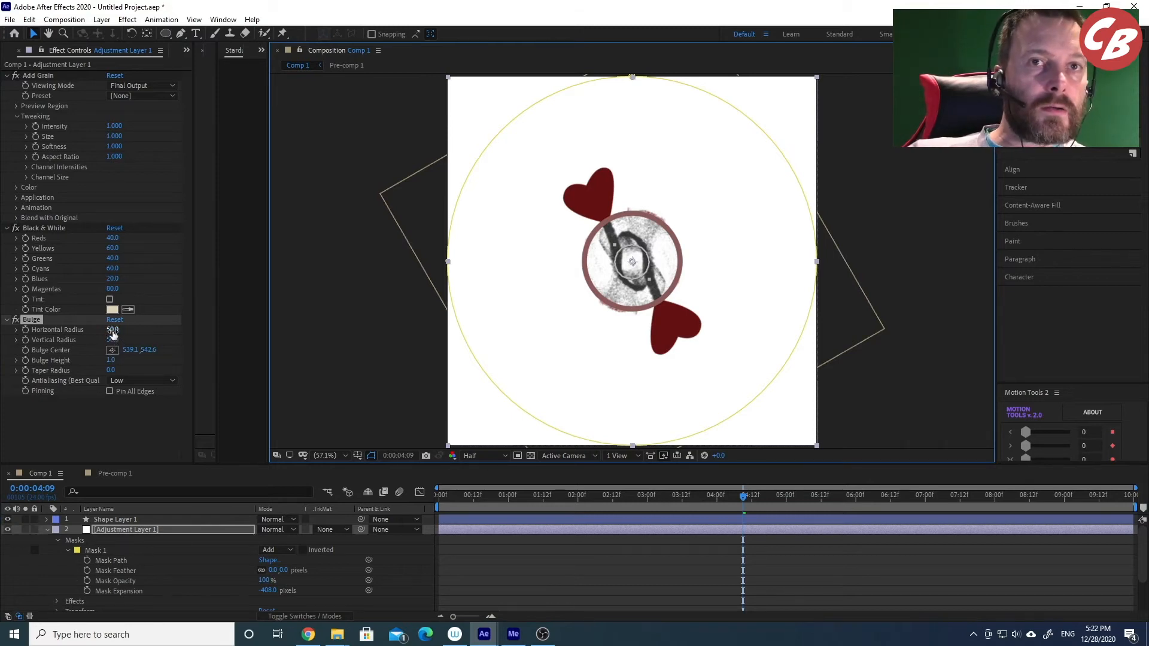
pyautogui.moveTo(112, 330); pyautogui.dragTo(135, 329)
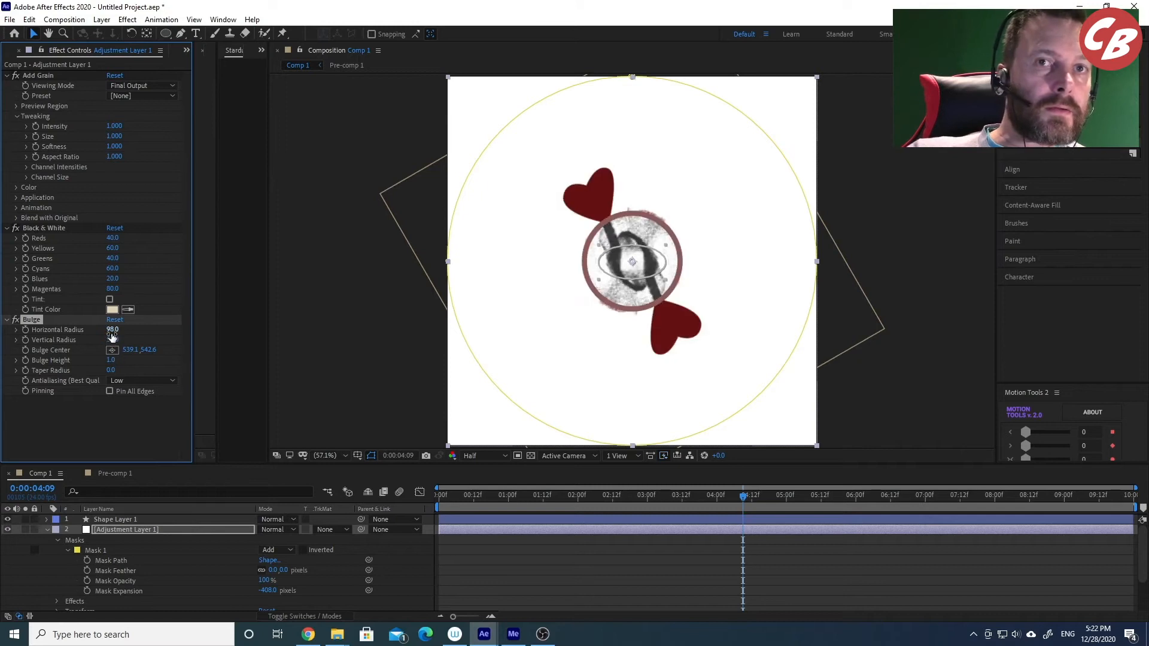
pyautogui.moveTo(112, 339); pyautogui.dragTo(129, 340)
pyautogui.moveTo(145, 339); pyautogui.dragTo(122, 329)
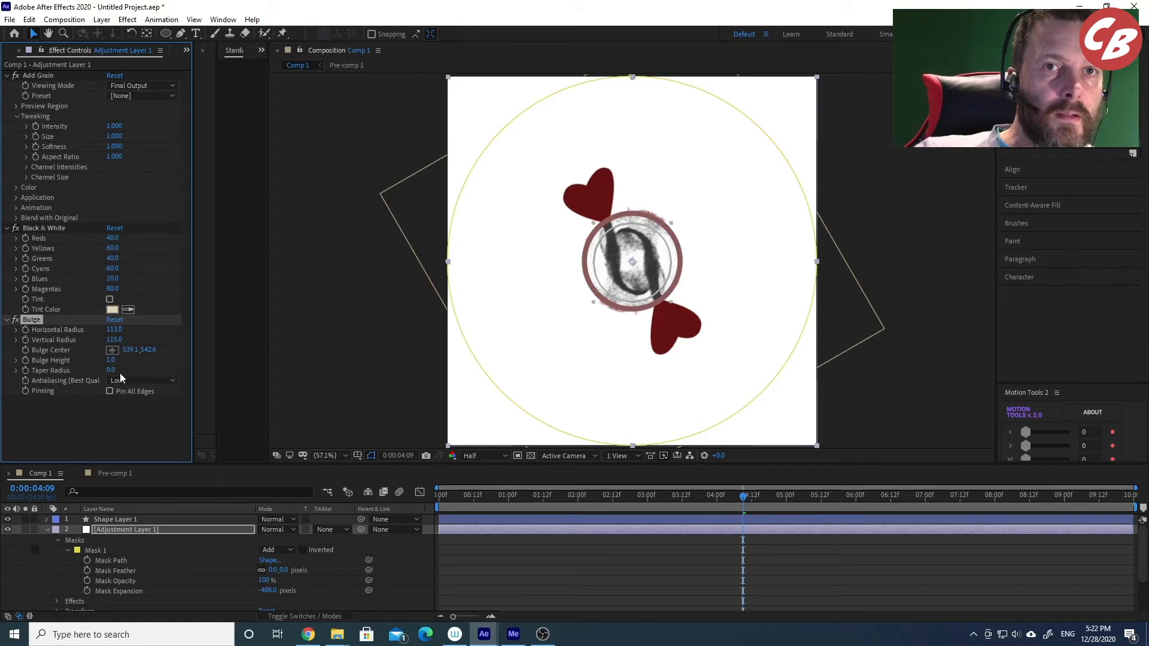
# Set the Bulge Center coordinates to exactly 540, 540.
pyautogui.click(128, 350)
pyautogui.write('540')
pyautogui.press('Tab')
pyautogui.write('540')
pyautogui.press('Tab')
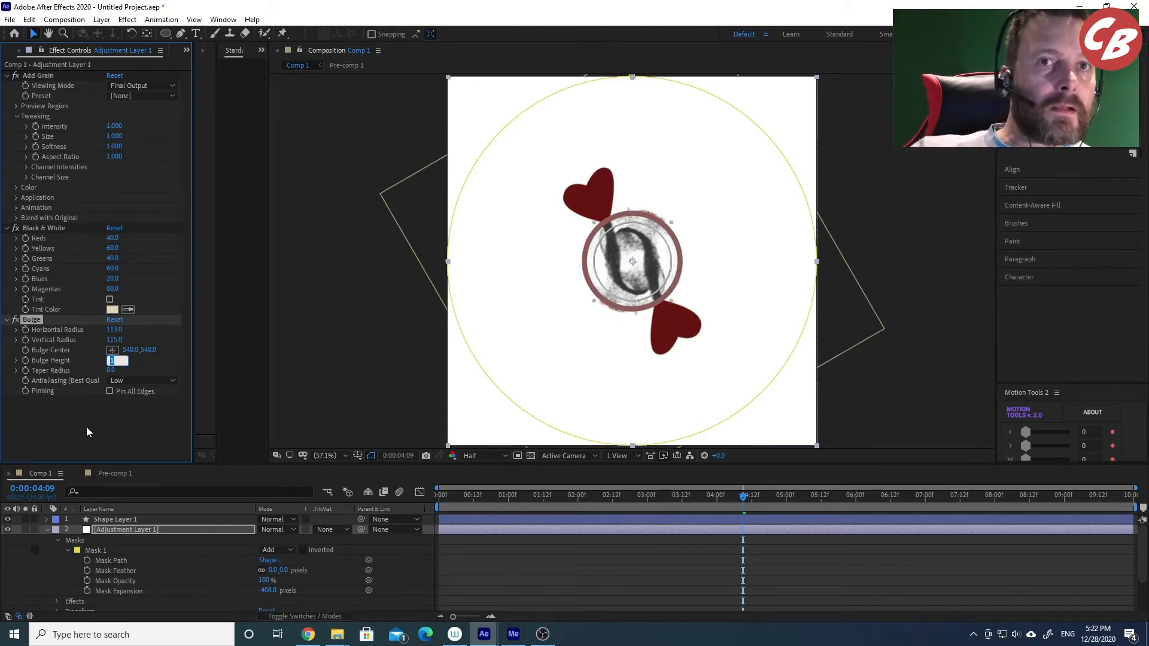
# Set the Bulge Height to 2.3 and preview the composition from the start.
pyautogui.moveTo(111, 369); pyautogui.dragTo(43, 383)
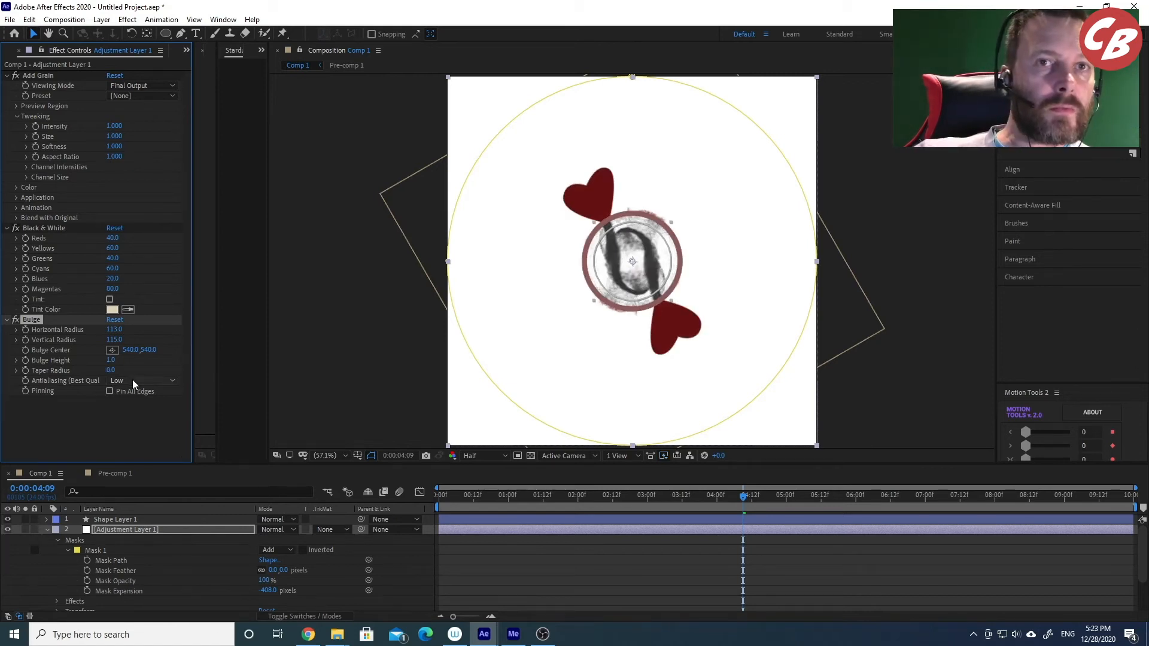
pyautogui.moveTo(111, 360); pyautogui.dragTo(190, 359)
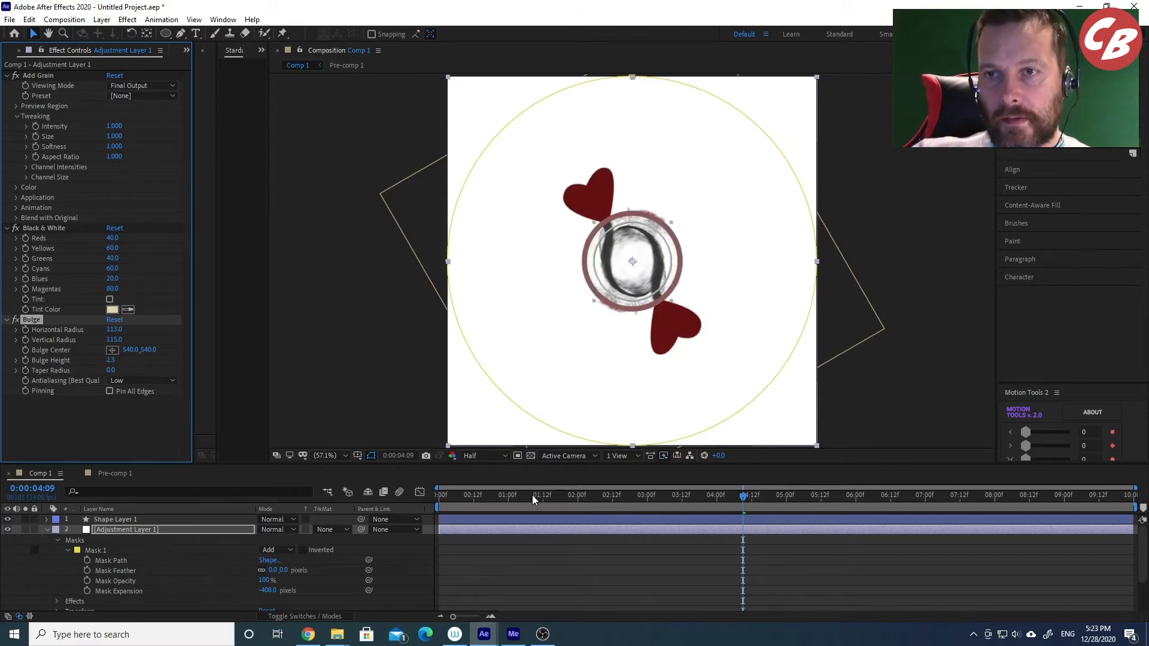
pyautogui.moveTo(532, 496); pyautogui.dragTo(412, 498)
pyautogui.press('space')
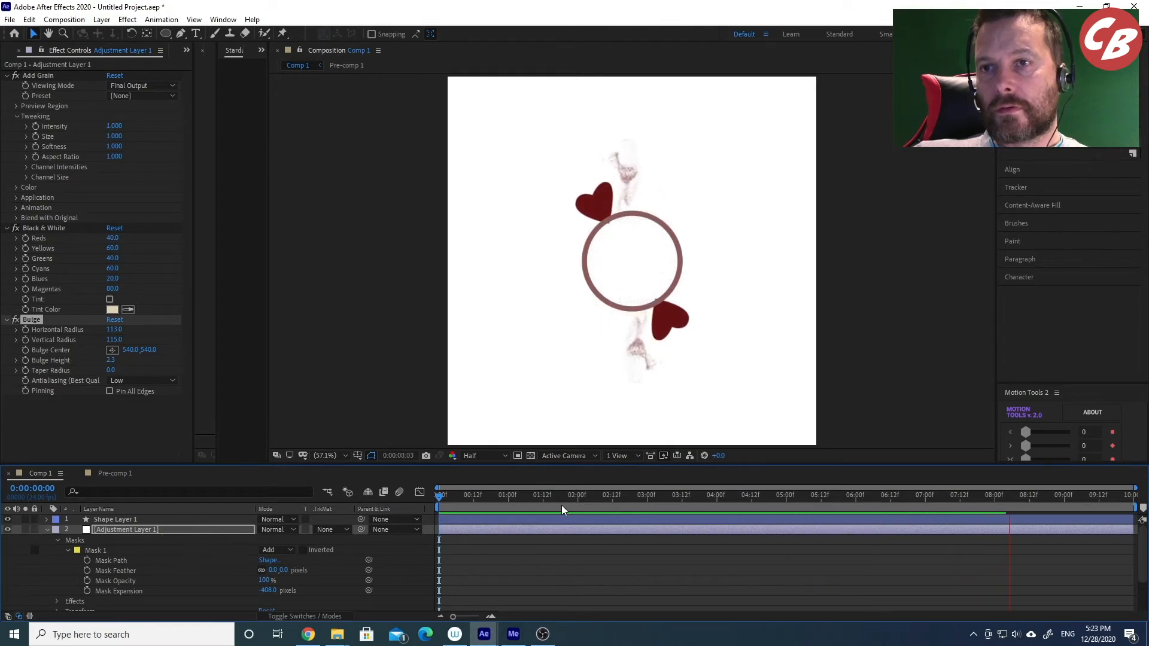
# Set the Bulge Height to 1.1 while viewing the bulge near 3:21, and preview the animation.
pyautogui.moveTo(587, 497); pyautogui.dragTo(709, 496)
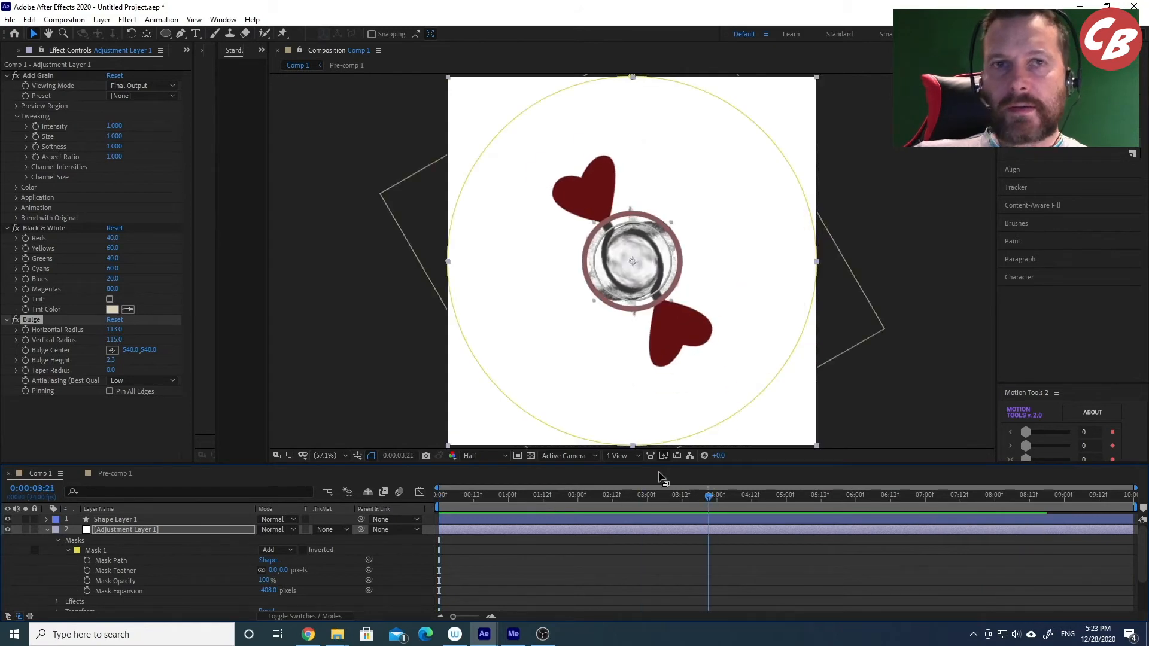
pyautogui.moveTo(111, 360); pyautogui.dragTo(106, 361)
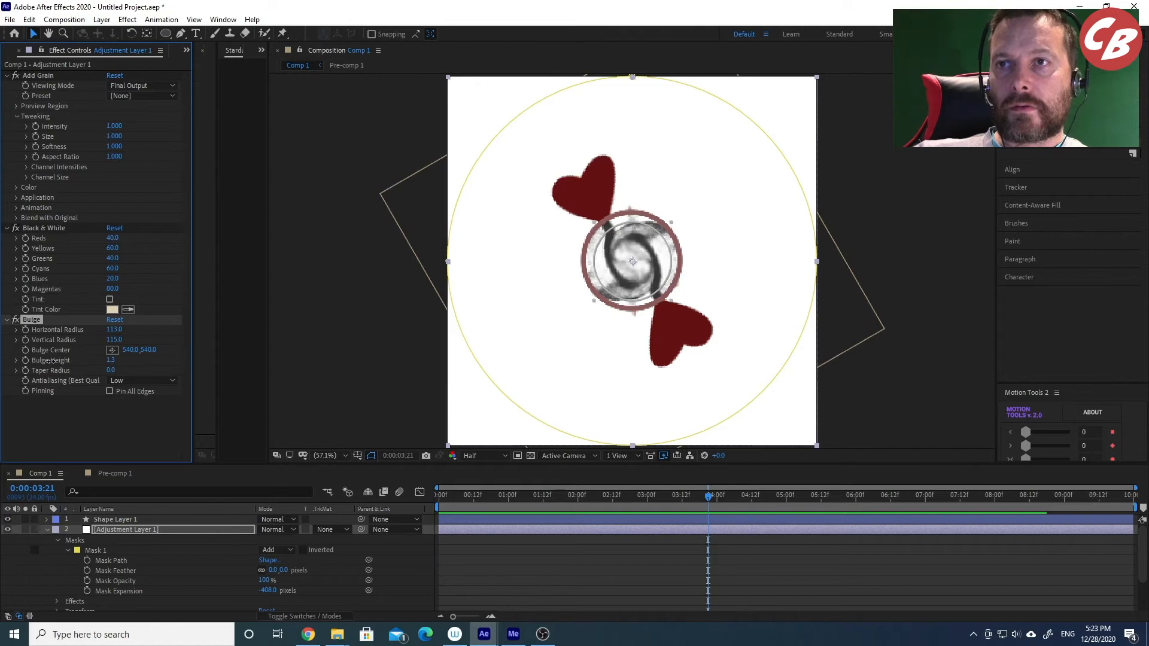
pyautogui.moveTo(641, 498); pyautogui.dragTo(618, 499)
pyautogui.press('space')
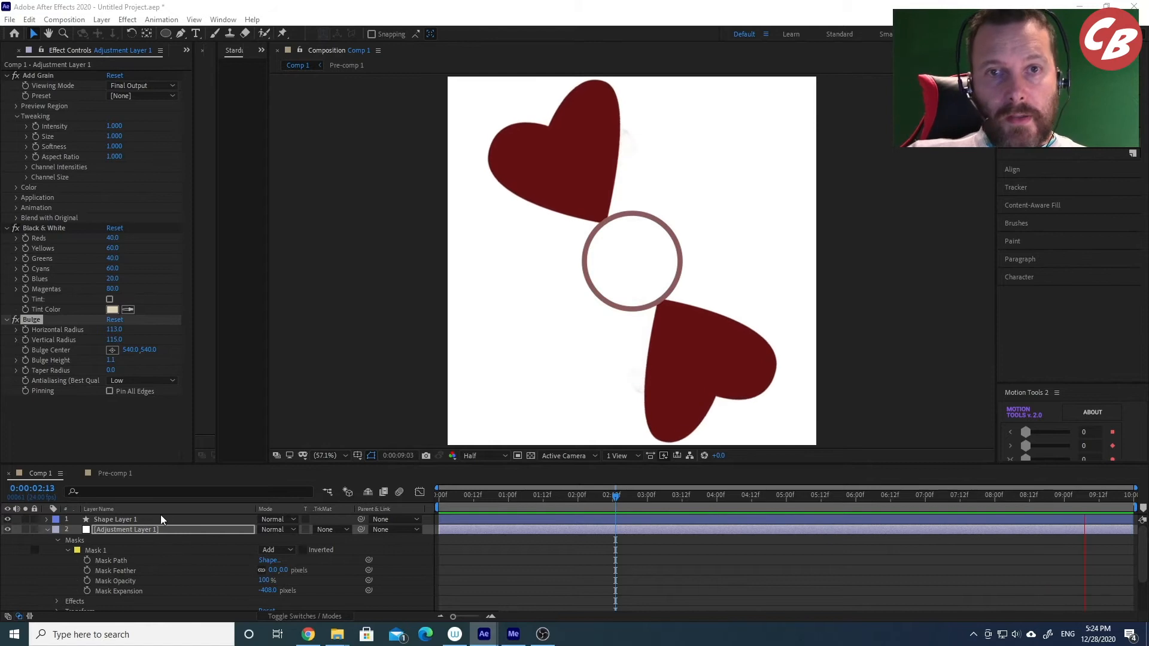
# Stop the preview, collapse Adjustment Layer 1, and add a second adjustment layer to Comp 1.
pyautogui.click(146, 526)
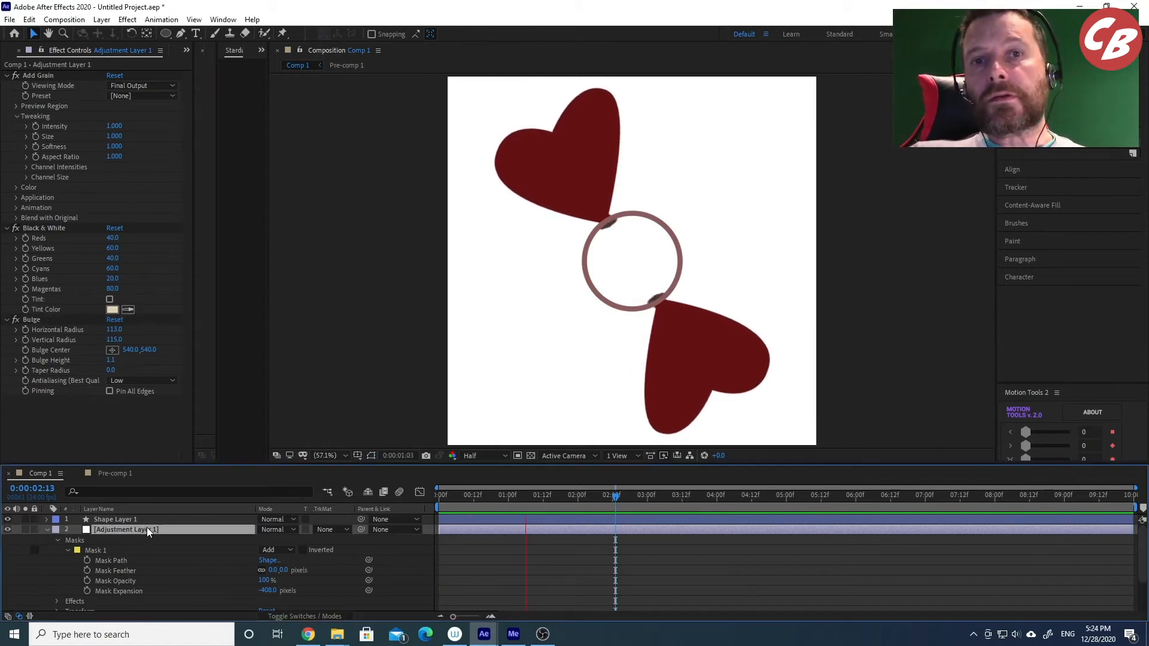
pyautogui.press('space')
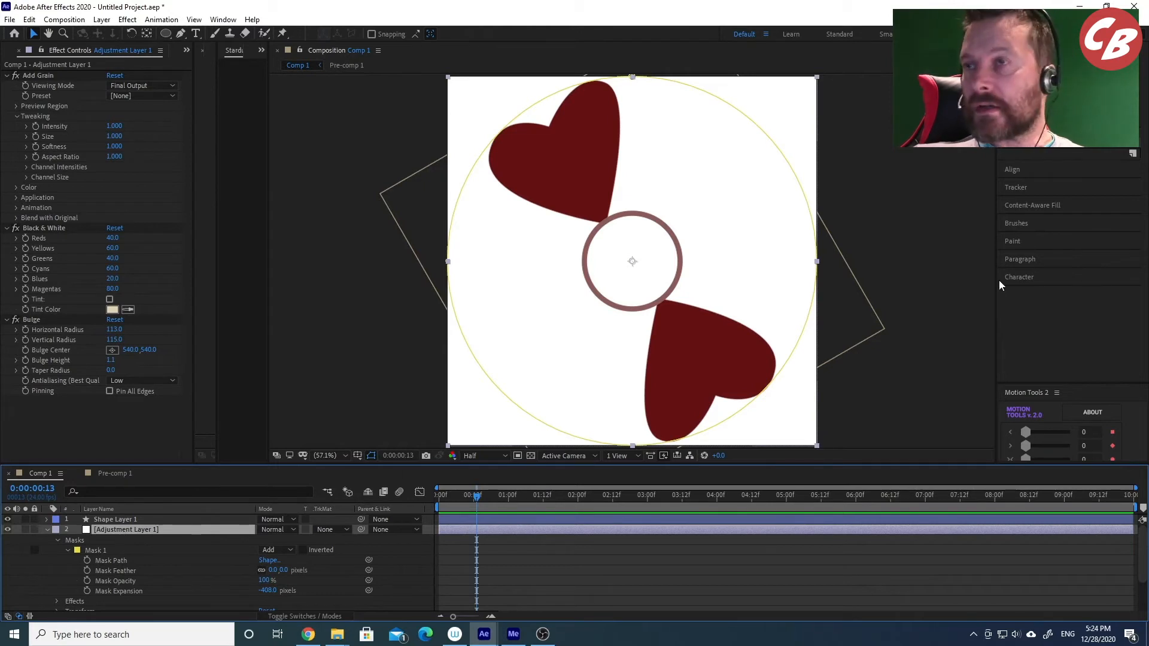
pyautogui.click(47, 530)
pyautogui.rightClick(185, 588)
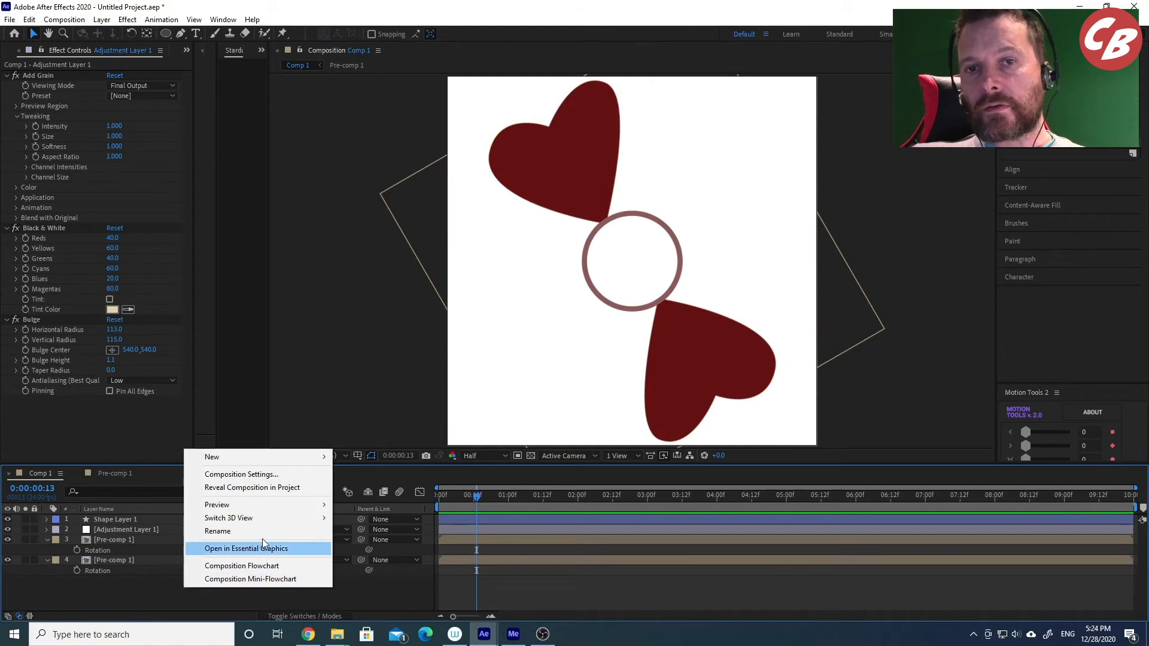
pyautogui.moveTo(254, 458)
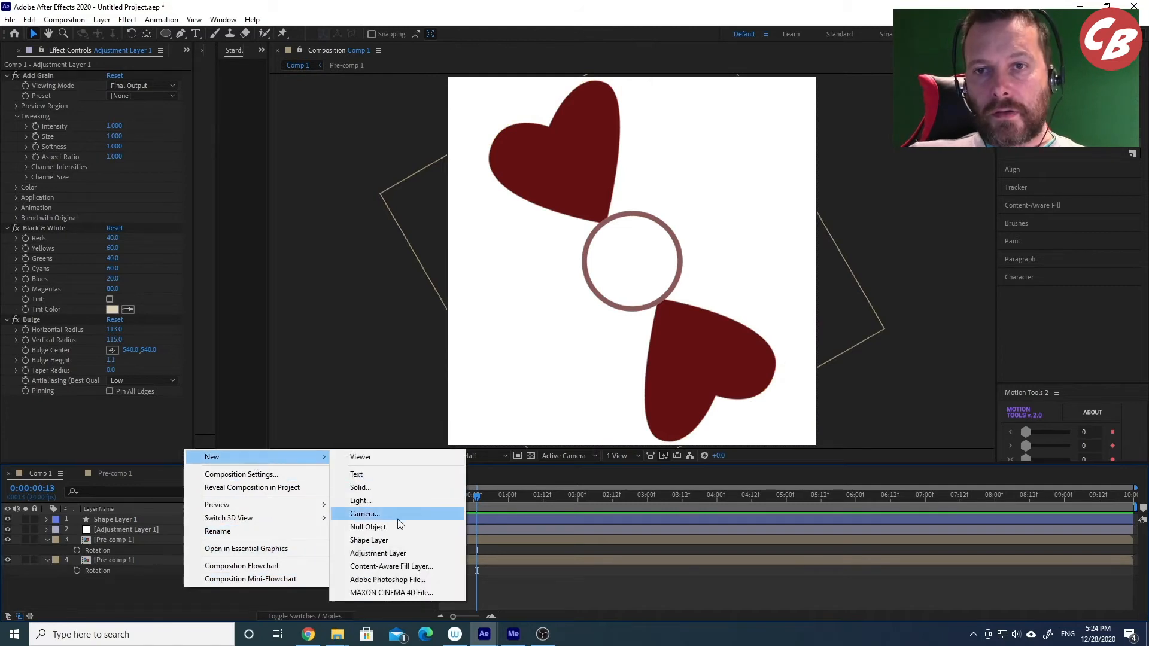
pyautogui.click(383, 553)
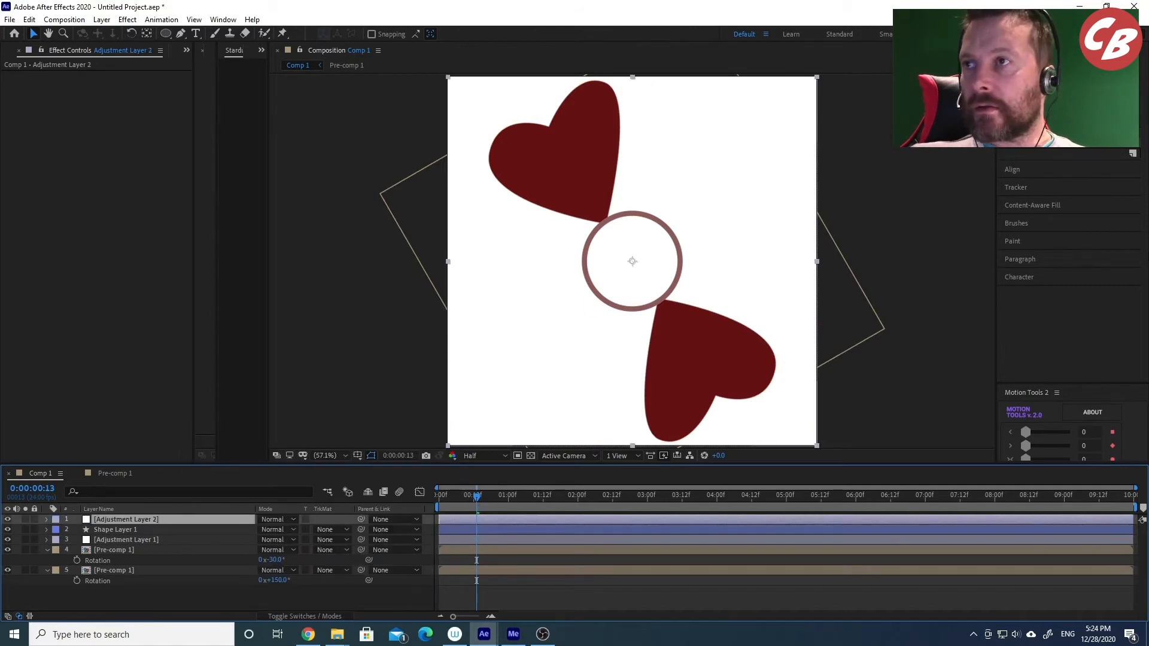
# Apply Gaussian Blur to Adjustment Layer 2 with a blurriness of 8.9.
pyautogui.click(1065, 118)
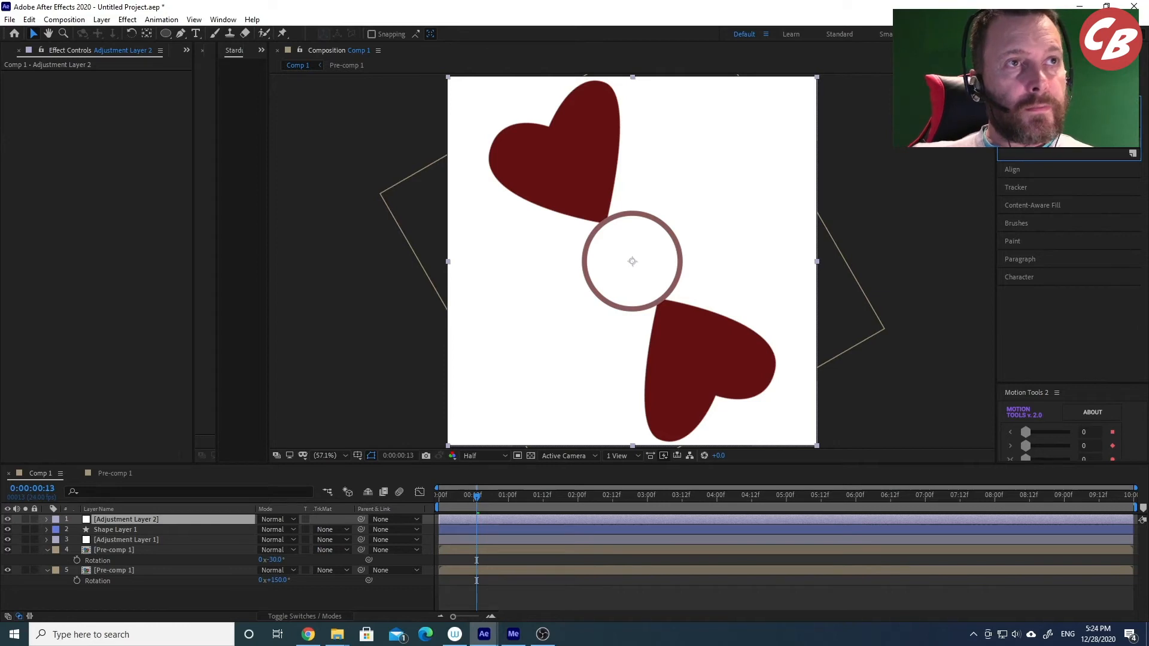
pyautogui.write('gau')
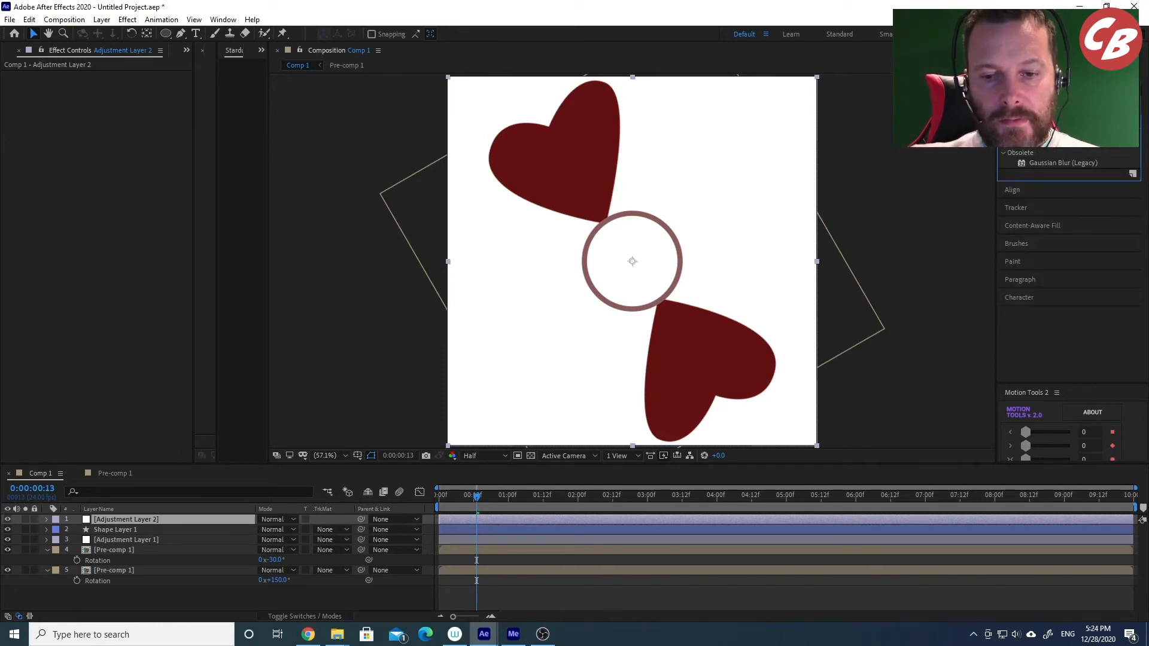
pyautogui.doubleClick(1064, 145)
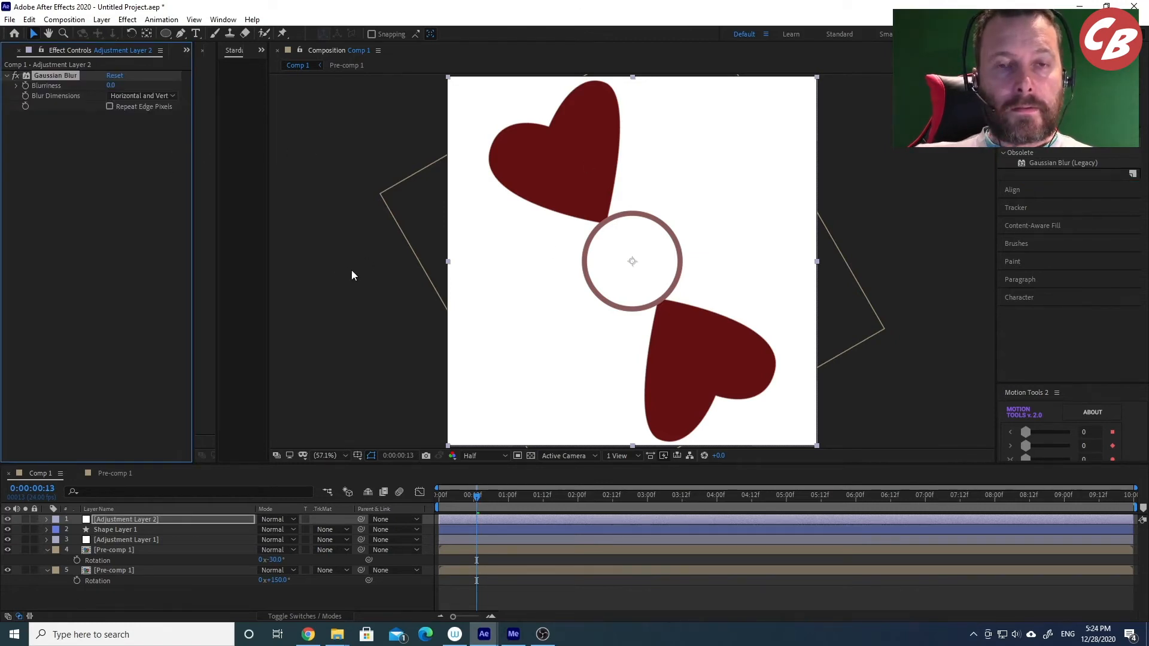
pyautogui.moveTo(110, 85); pyautogui.dragTo(177, 106)
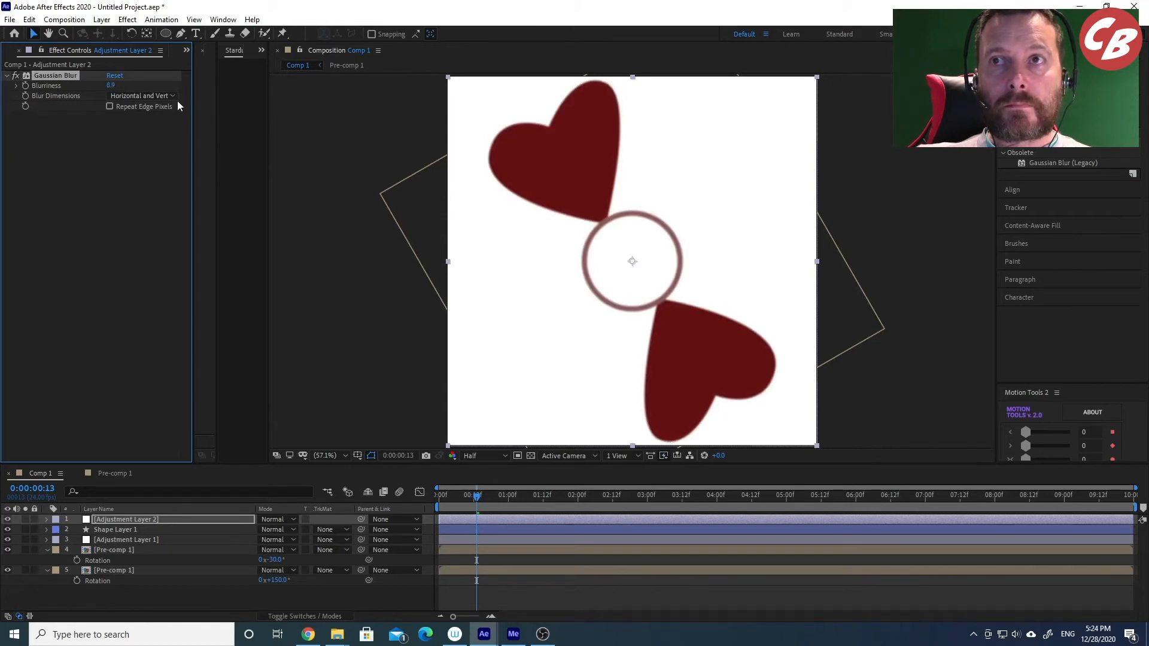
# Increase the Gaussian Blur blurriness to 30.6 and add a Levels effect to Adjustment Layer 2.
pyautogui.moveTo(109, 86); pyautogui.dragTo(231, 84)
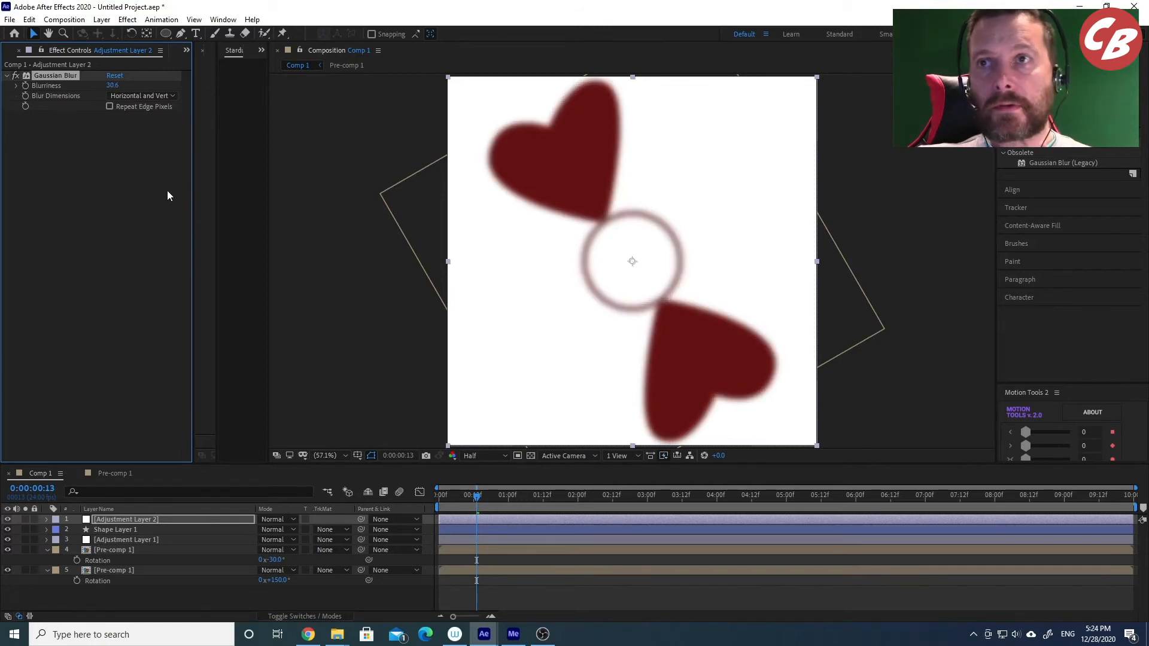
pyautogui.click(130, 182)
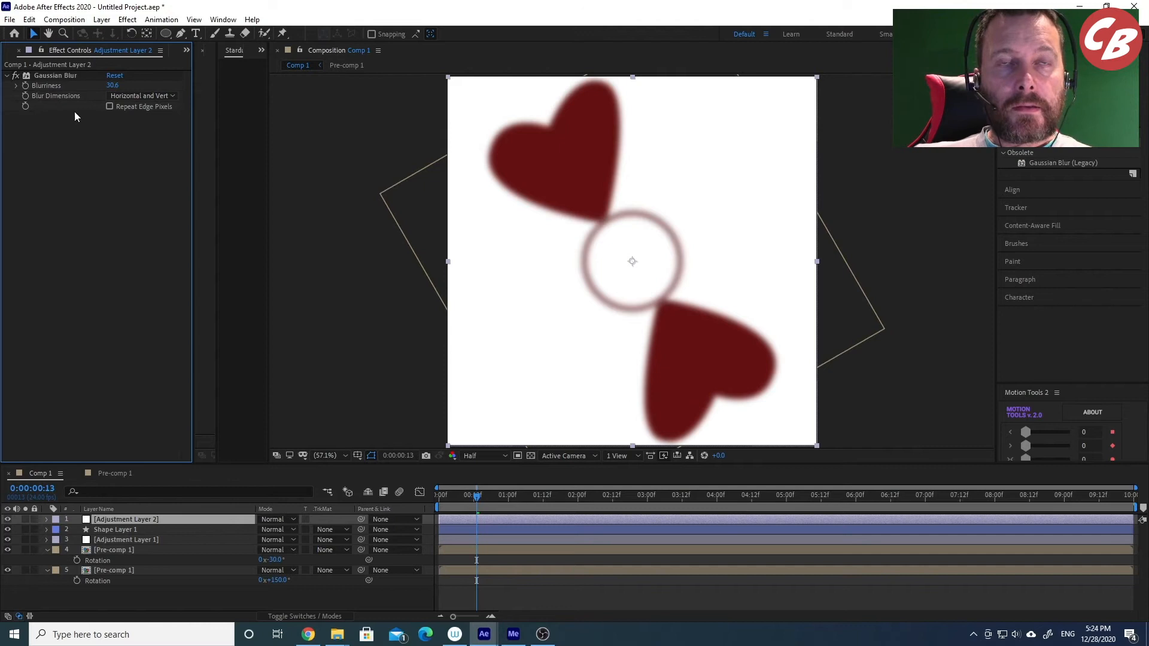
pyautogui.click(1064, 118)
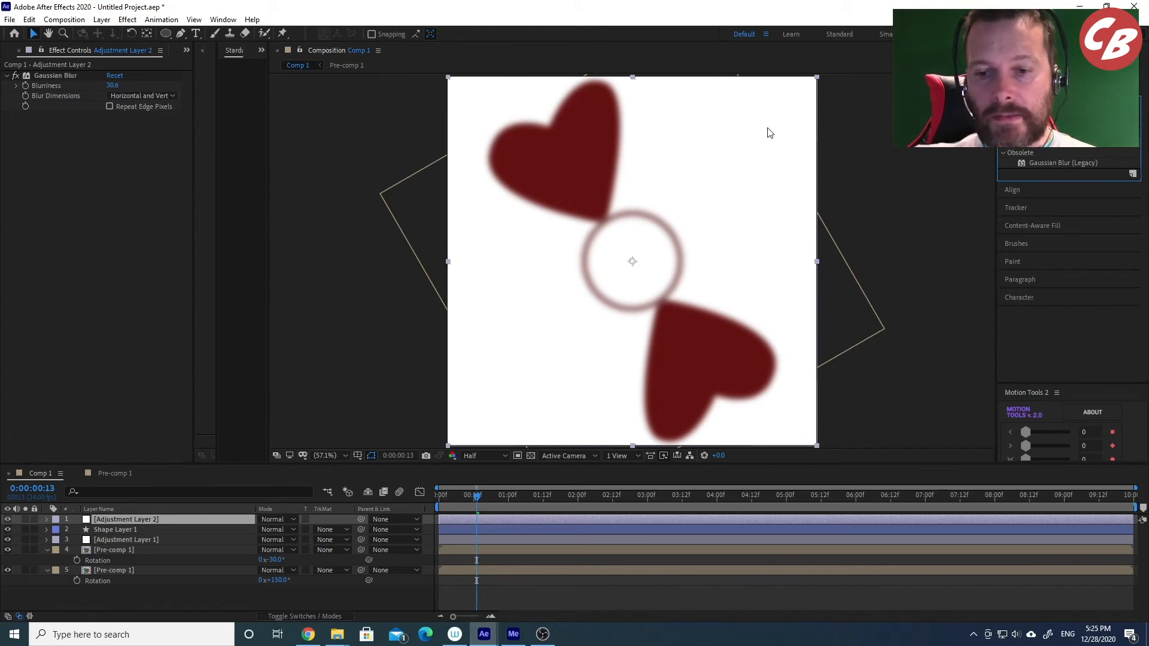
pyautogui.write('lev')
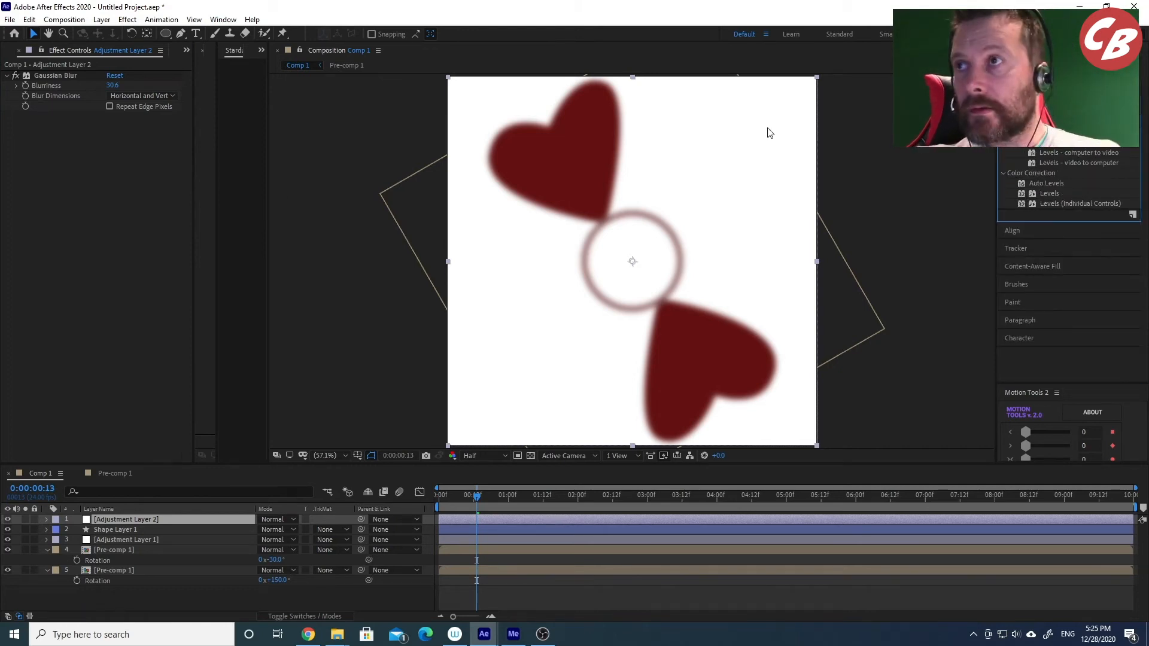
pyautogui.doubleClick(1053, 193)
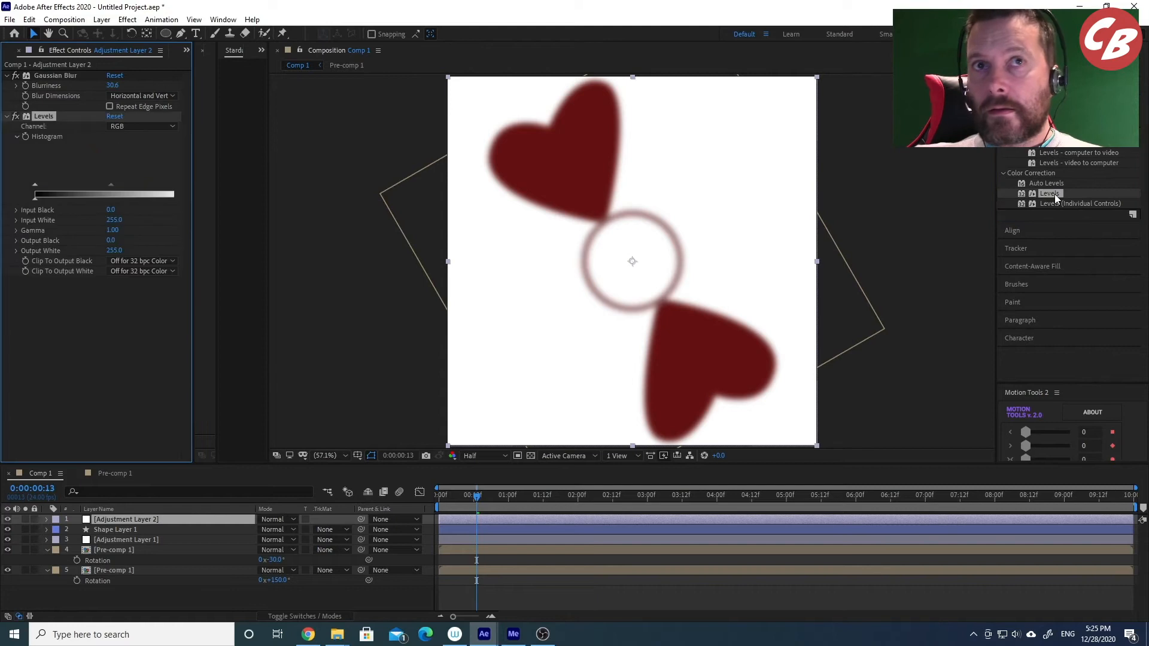
# Switch Levels to the Alpha channel and set Alpha Input Black to 57 and Alpha Gamma to 4.63.
pyautogui.click(150, 127)
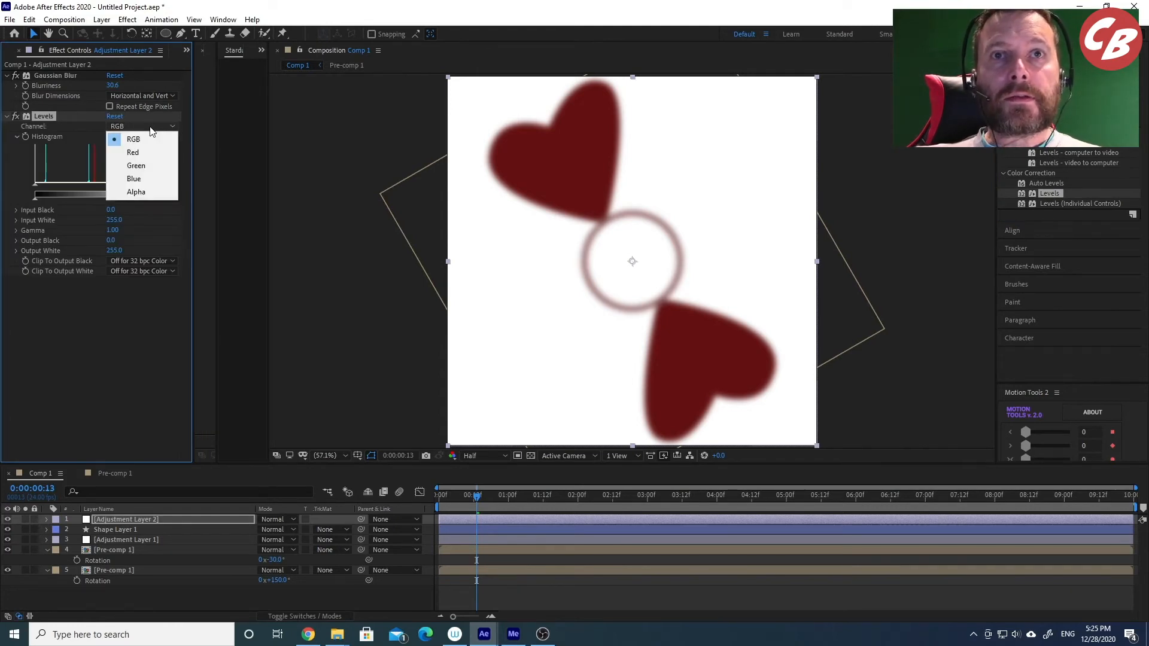
pyautogui.click(151, 194)
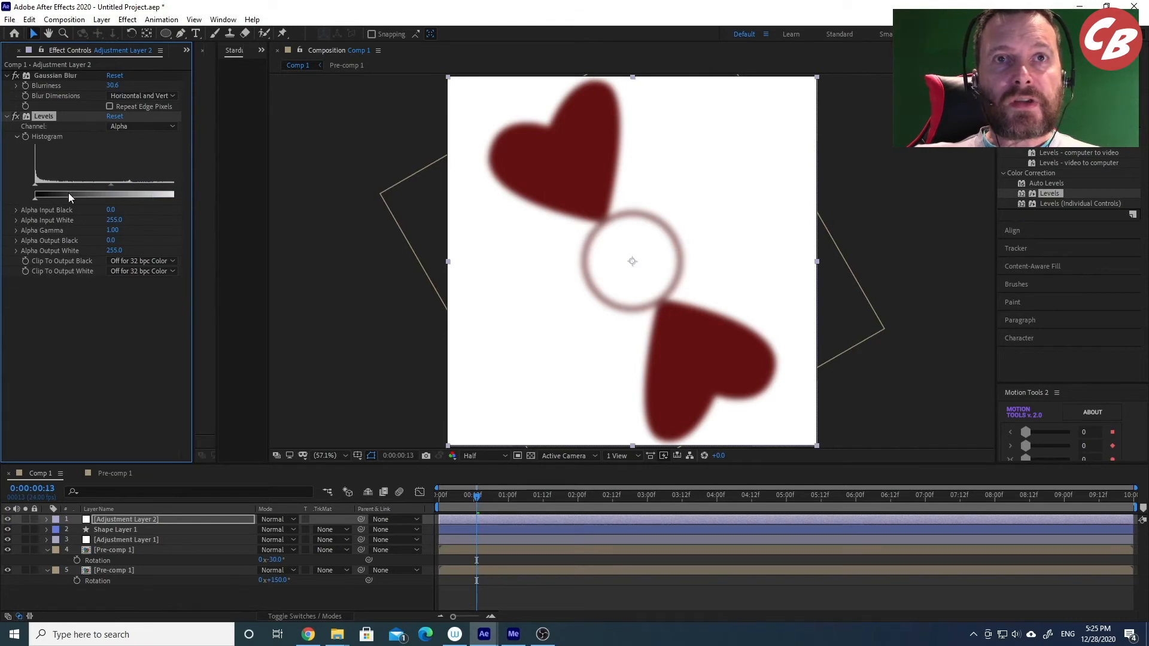
pyautogui.moveTo(111, 186); pyautogui.dragTo(74, 185)
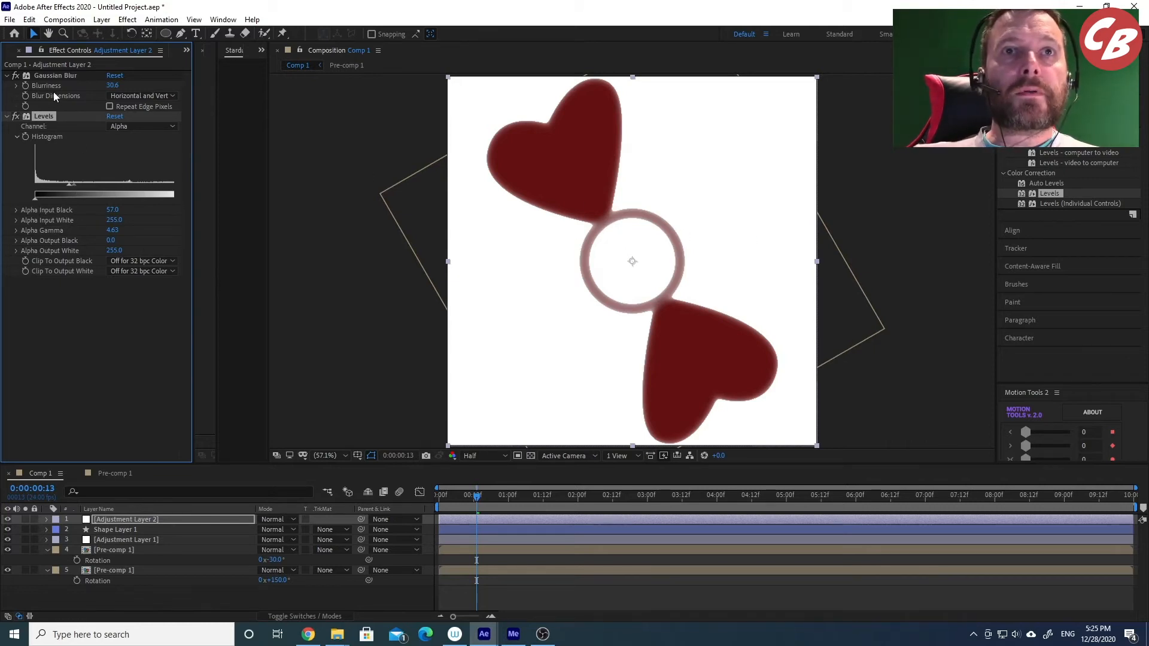
# Move Adjustment Layer 2 below Shape Layer 1 and copy Mask 1 from Adjustment Layer 1 onto it.
pyautogui.moveTo(105, 518); pyautogui.dragTo(106, 532)
pyautogui.click(110, 541)
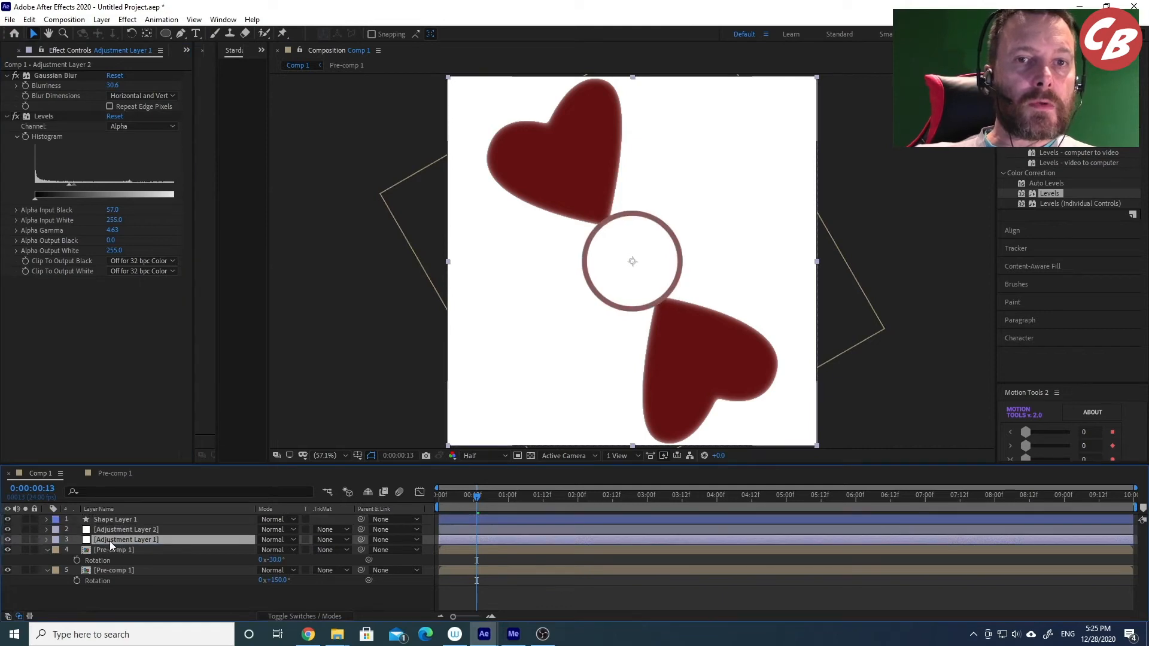
pyautogui.click(47, 539)
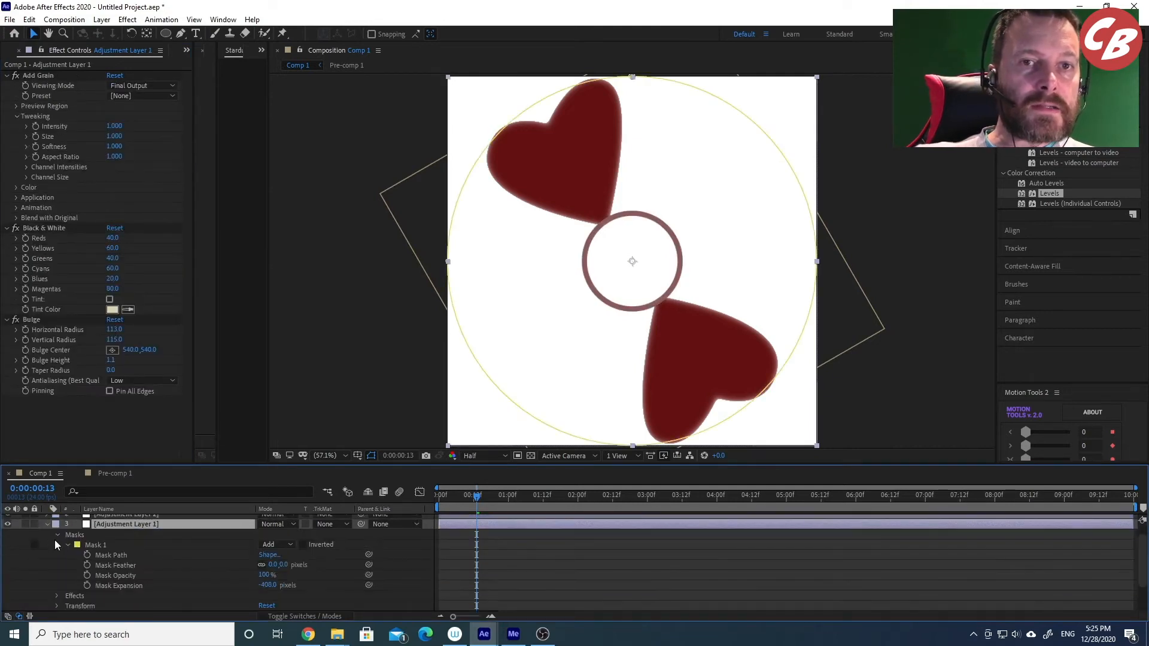
pyautogui.click(96, 546)
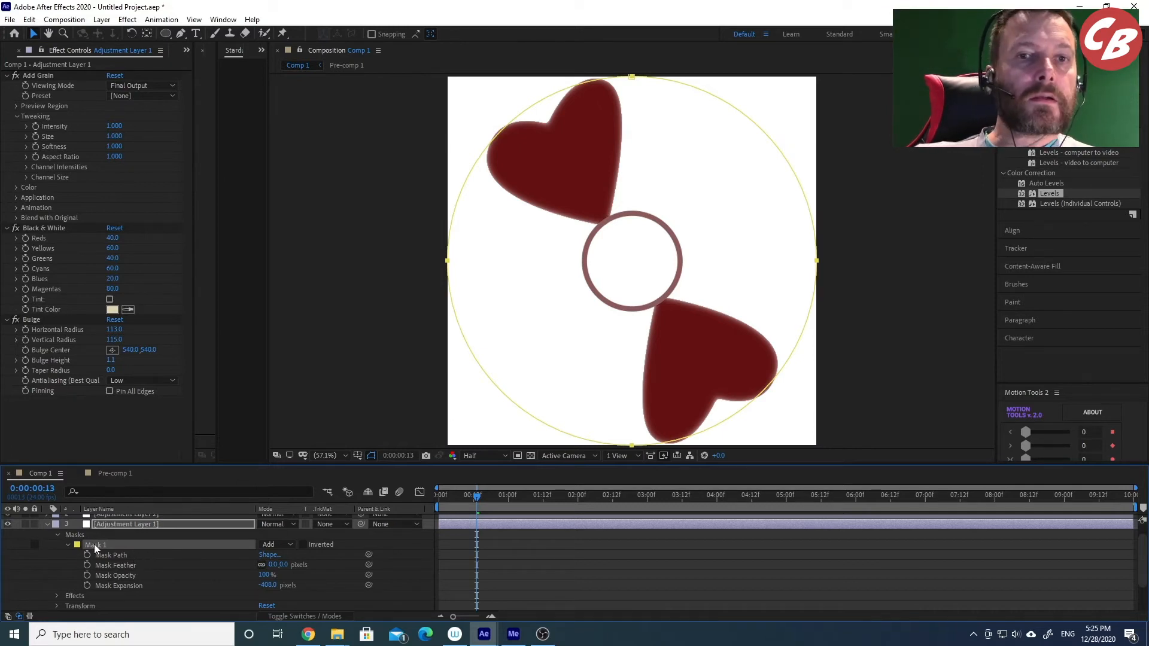
pyautogui.scroll(1, 128, 548)
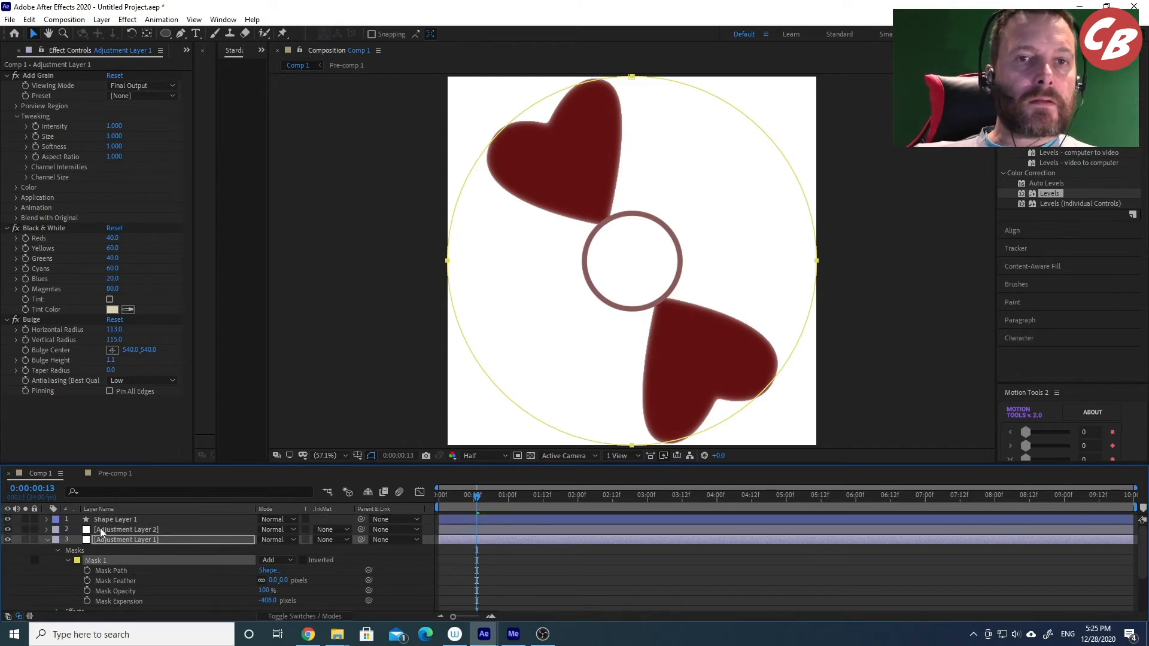
pyautogui.click(110, 530)
pyautogui.hotkey('ctrl', 'v')
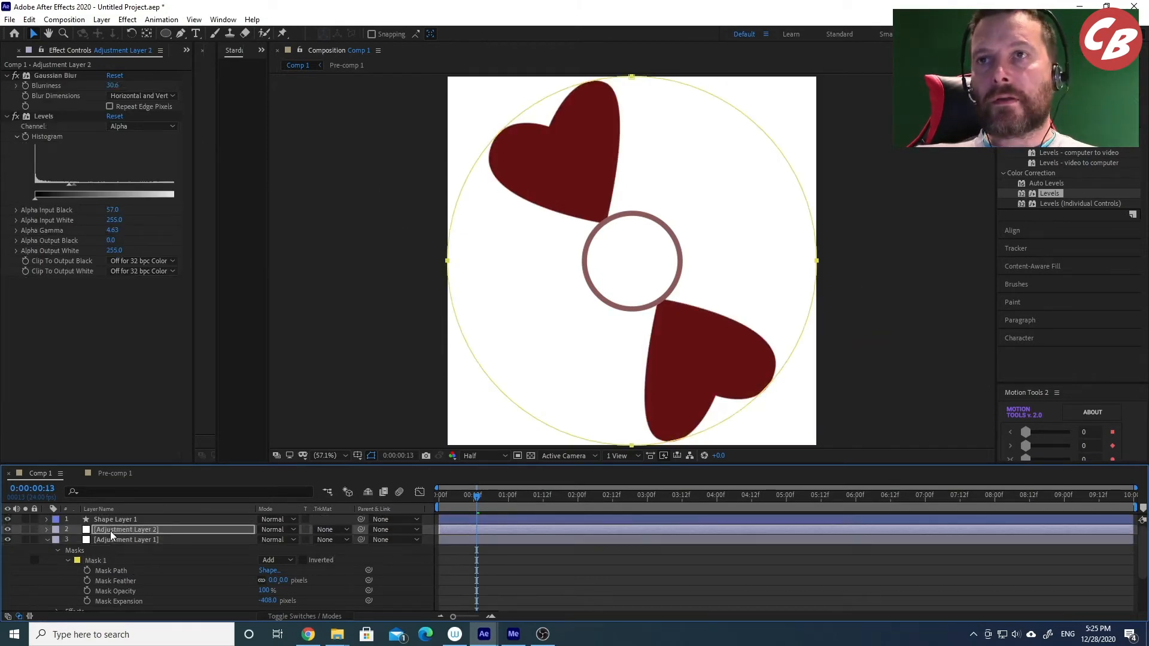
# Preview the masked blur from 2:03 and again from the start, then park the playhead at frame 15.
pyautogui.moveTo(499, 497); pyautogui.dragTo(585, 496)
pyautogui.press('space')
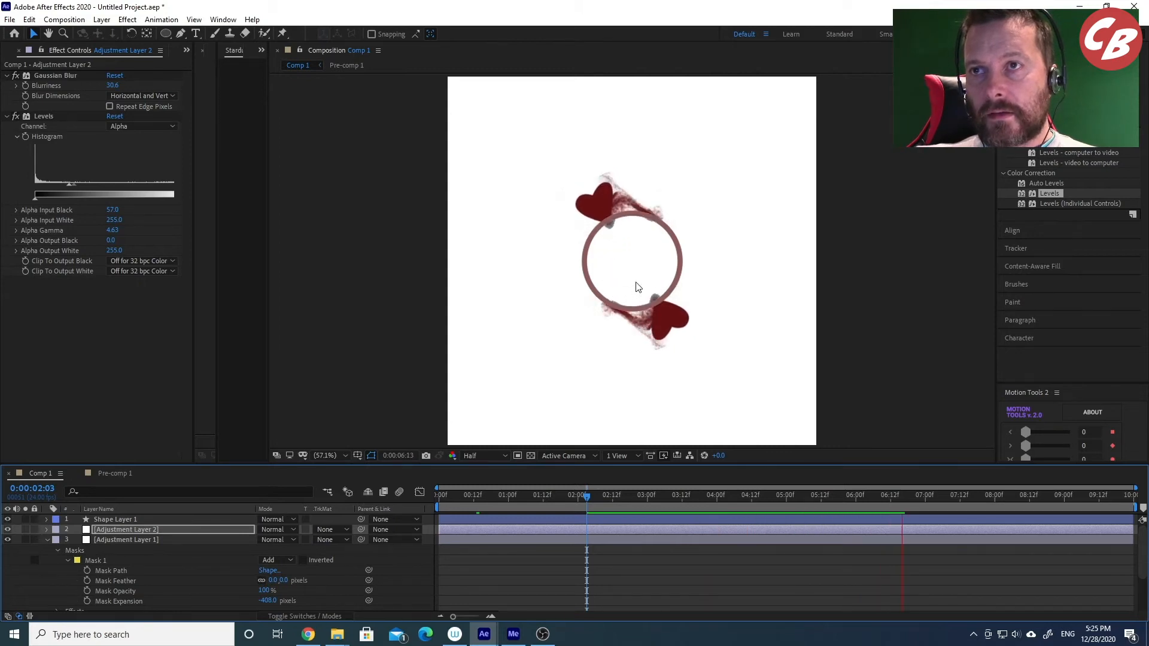
pyautogui.moveTo(581, 494); pyautogui.dragTo(425, 492)
pyautogui.press('space')
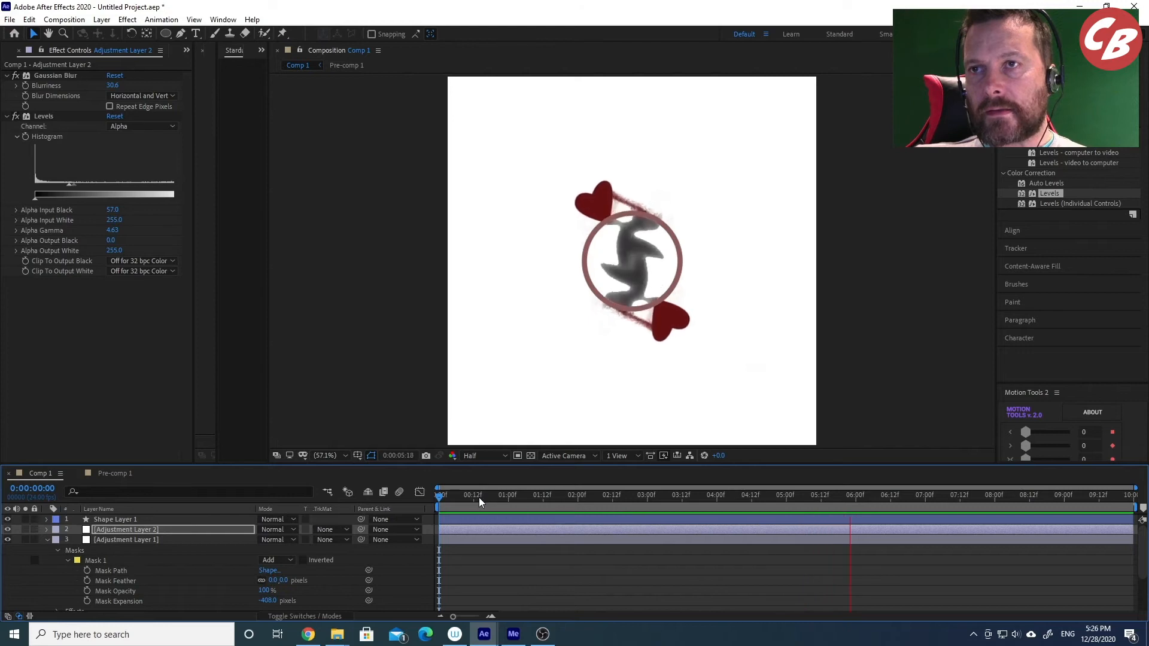
pyautogui.moveTo(465, 497)
pyautogui.mouseDown()
pyautogui.moveTo(425, 494)
pyautogui.moveTo(576, 494)
pyautogui.moveTo(482, 491)
pyautogui.mouseUp()
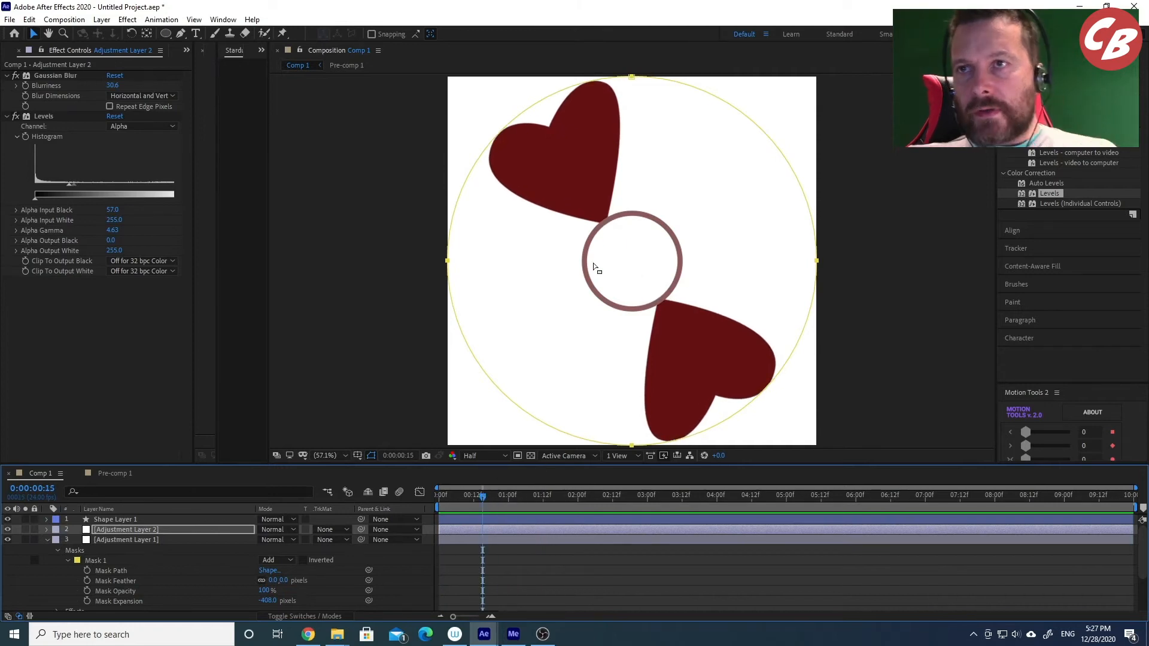
# Check the circle outline by toggling Shape Layer 1's visibility, and rename the layer lens1.
pyautogui.click(114, 519)
pyautogui.click(7, 520)
pyautogui.click(8, 520)
pyautogui.press('Return')
pyautogui.press('BackSpace')
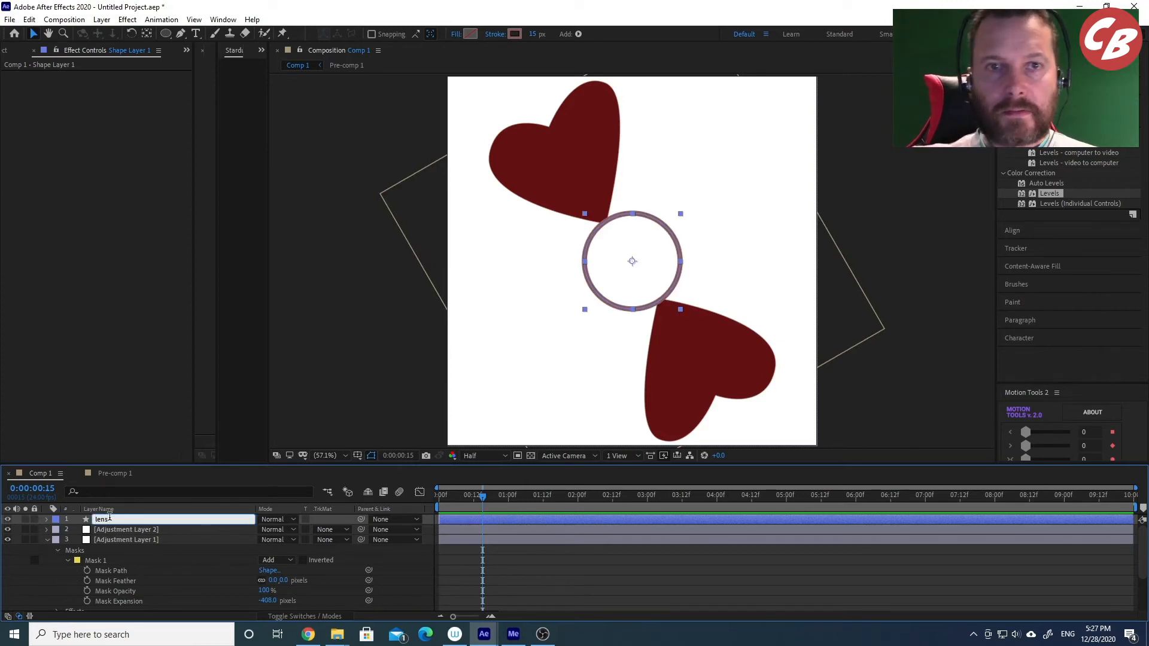
pyautogui.write('lens1')
pyautogui.press('Return')
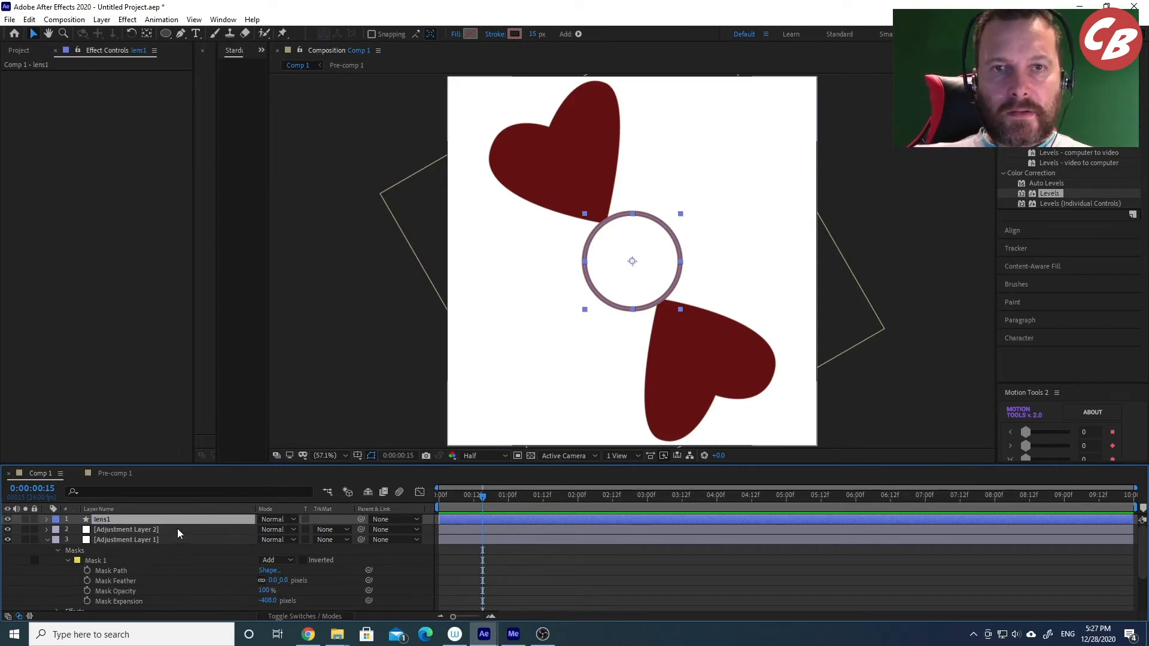
# Duplicate the lens1 layer and set the copy's Ellipse Path 1 size to 229 by 229.
pyautogui.hotkey('ctrl', 'd')
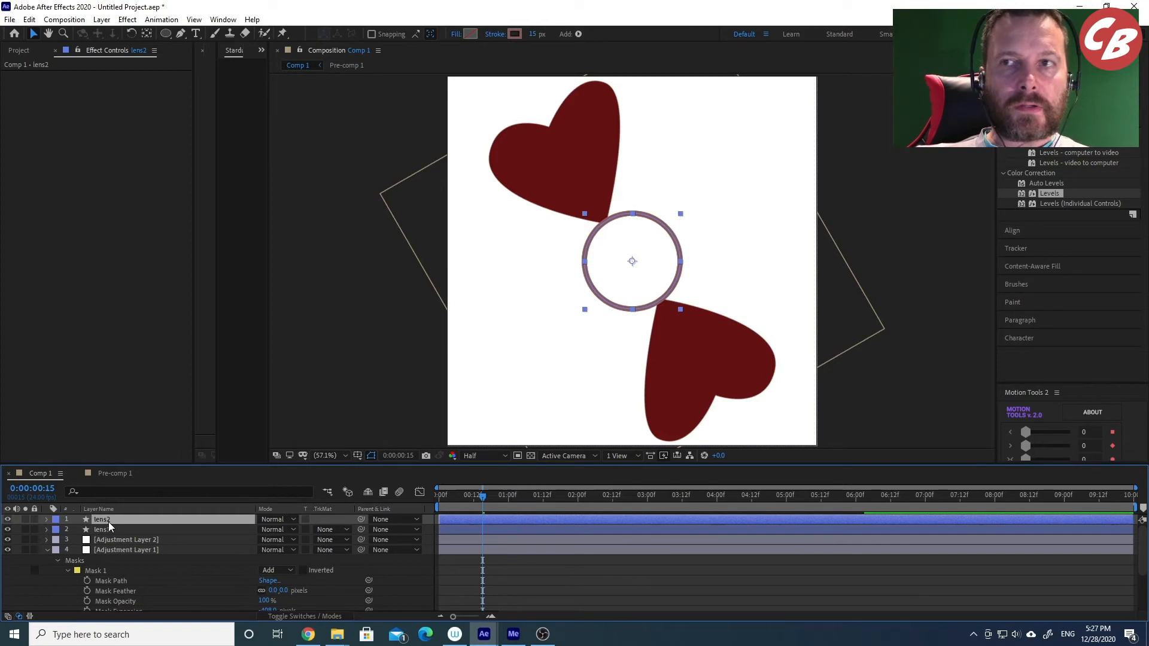
pyautogui.click(46, 520)
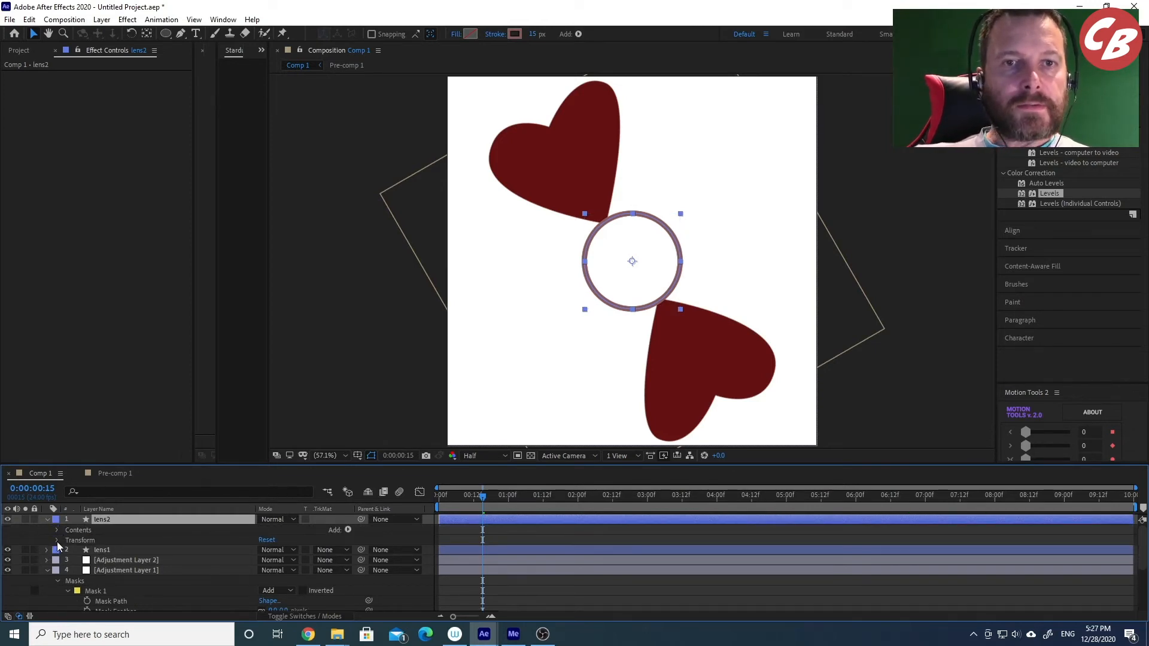
pyautogui.click(57, 530)
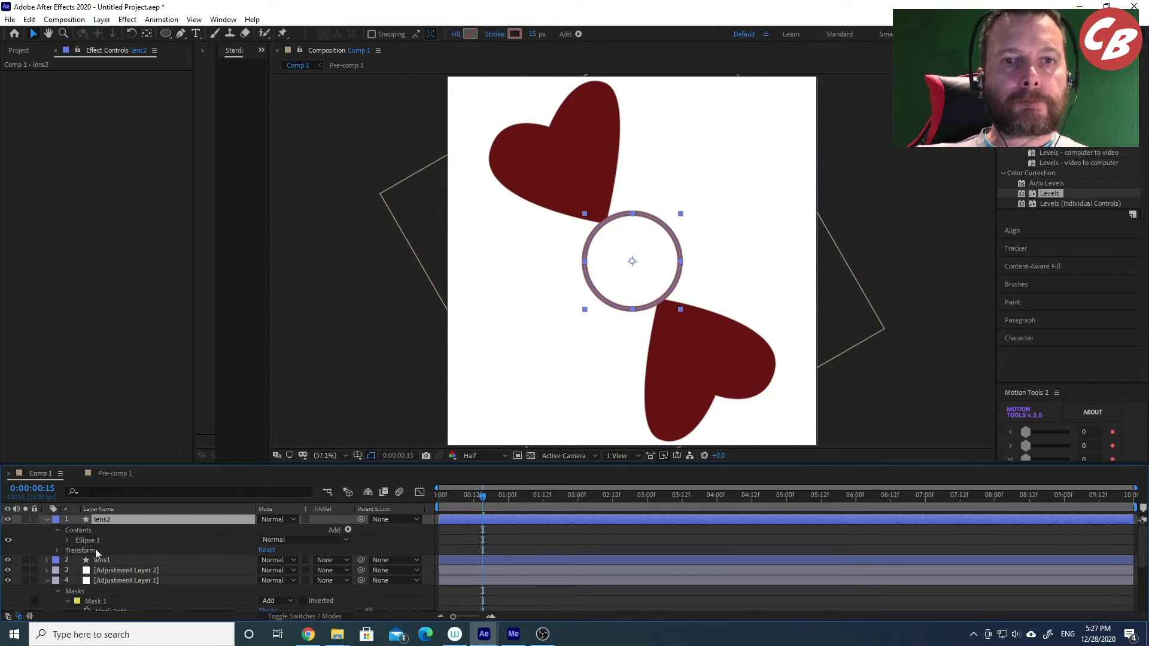
pyautogui.click(67, 540)
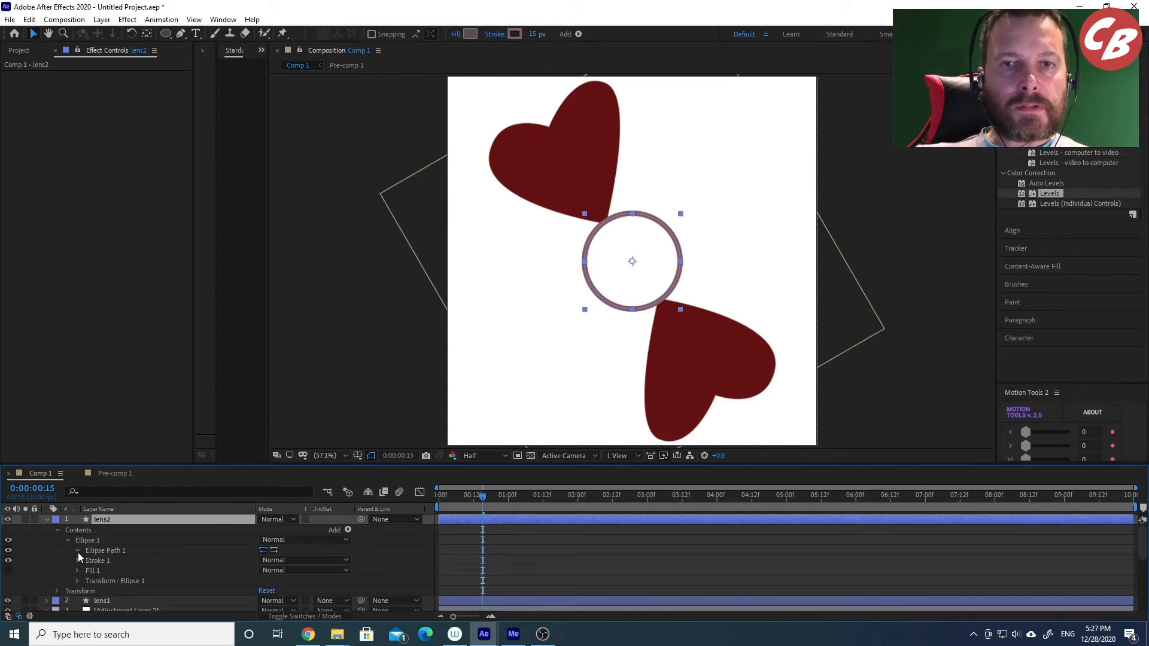
pyautogui.click(77, 551)
pyautogui.moveTo(269, 559); pyautogui.dragTo(248, 560)
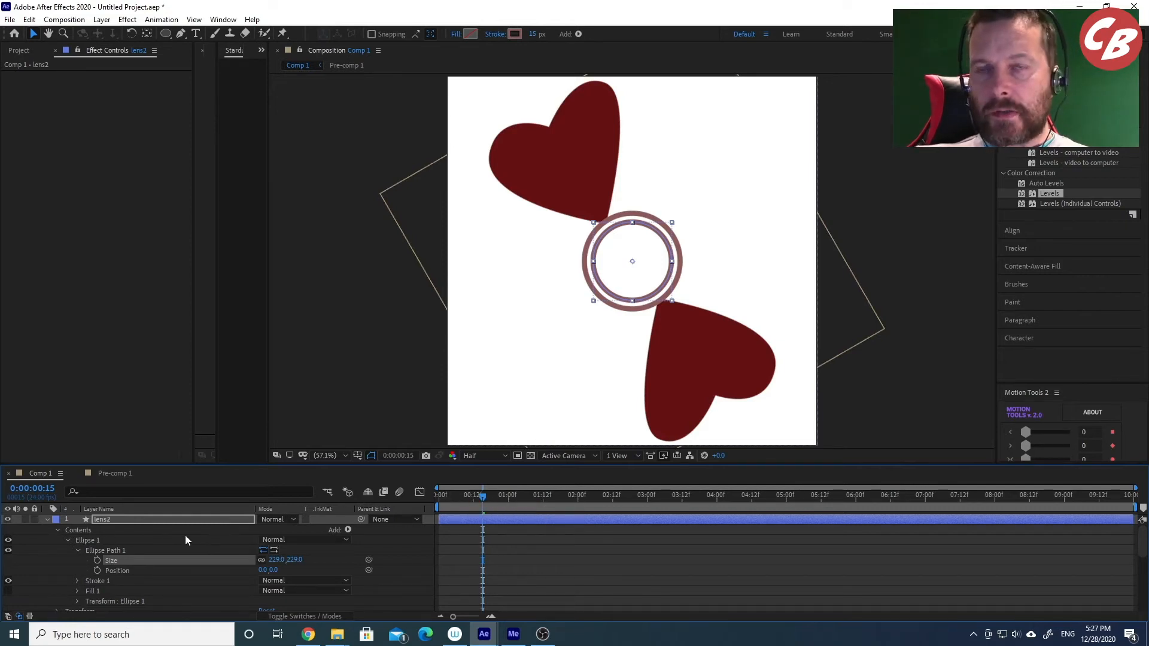
# Add dashes to Stroke 1 of the lens2 ellipse.
pyautogui.scroll(-2, 149, 585)
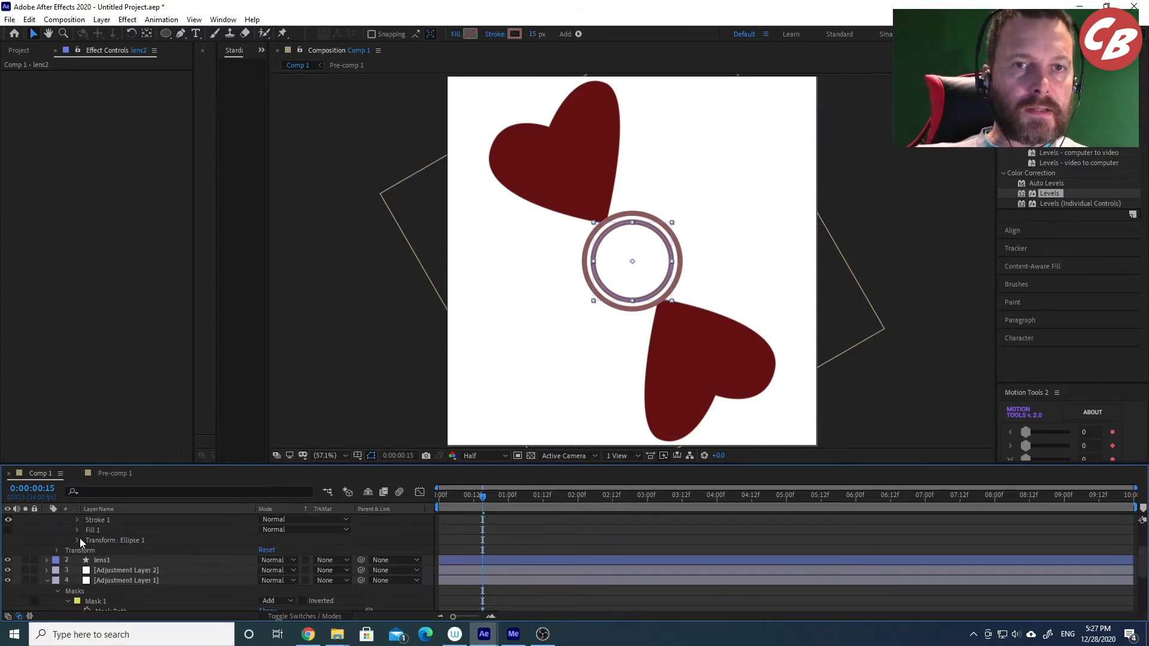
pyautogui.scroll(1, 84, 540)
pyautogui.click(76, 550)
pyautogui.scroll(-1, 93, 562)
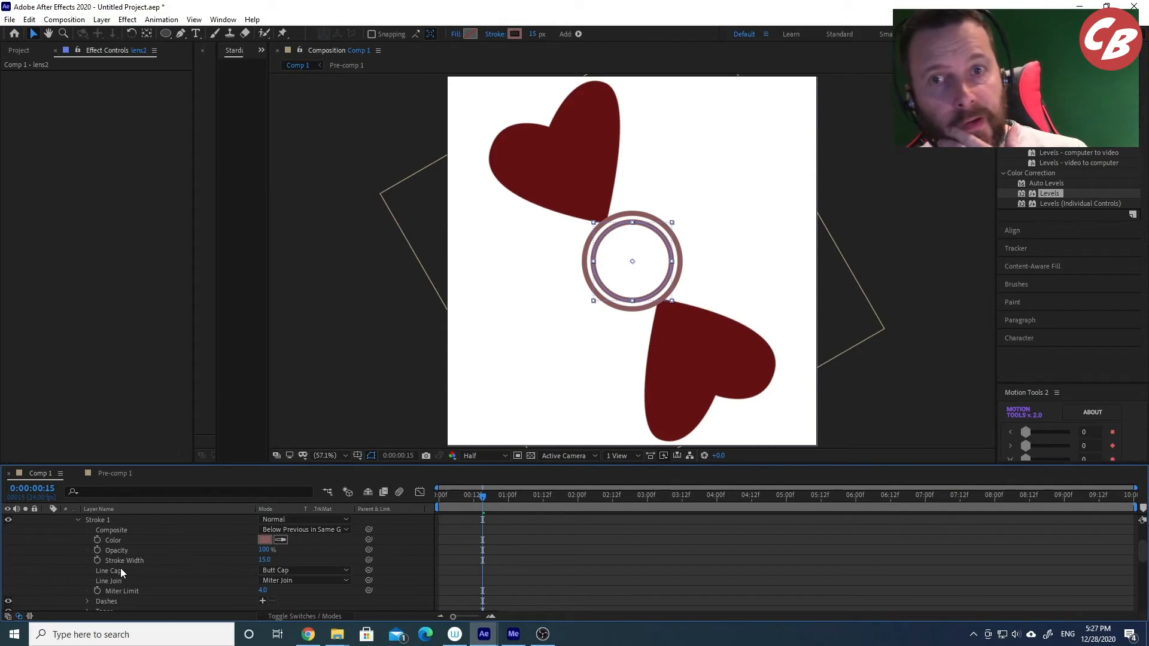
pyautogui.scroll(-1, 150, 595)
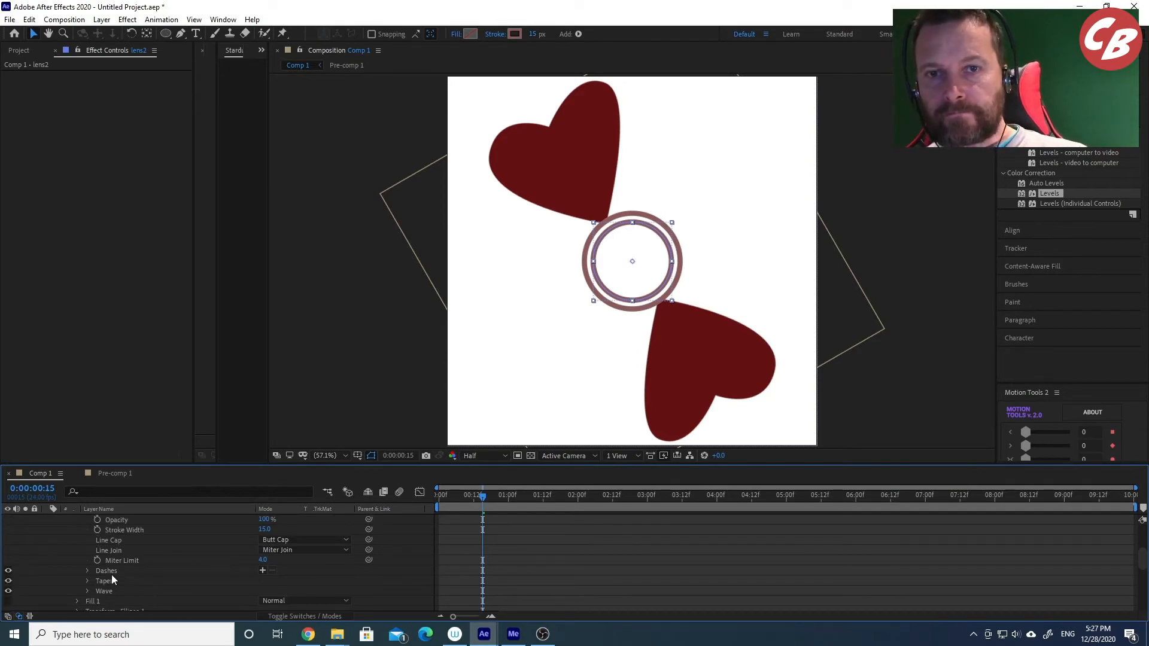
pyautogui.click(263, 570)
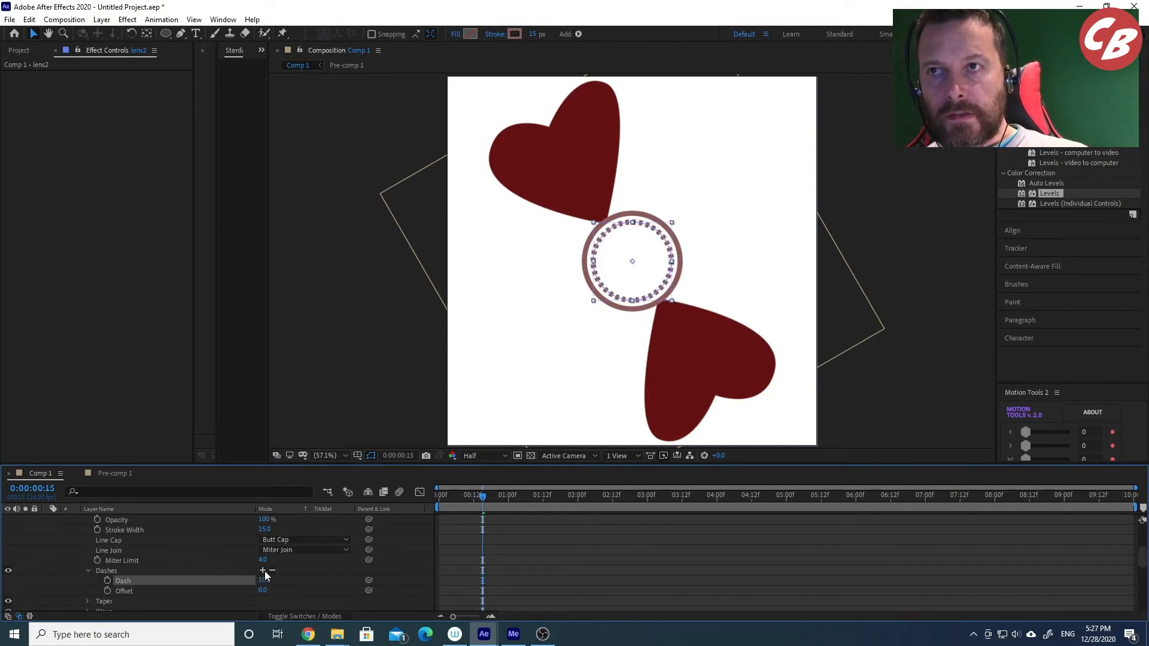
# Preview the composition from the start with the dashed inner ring, and stop playback.
pyautogui.press('space')
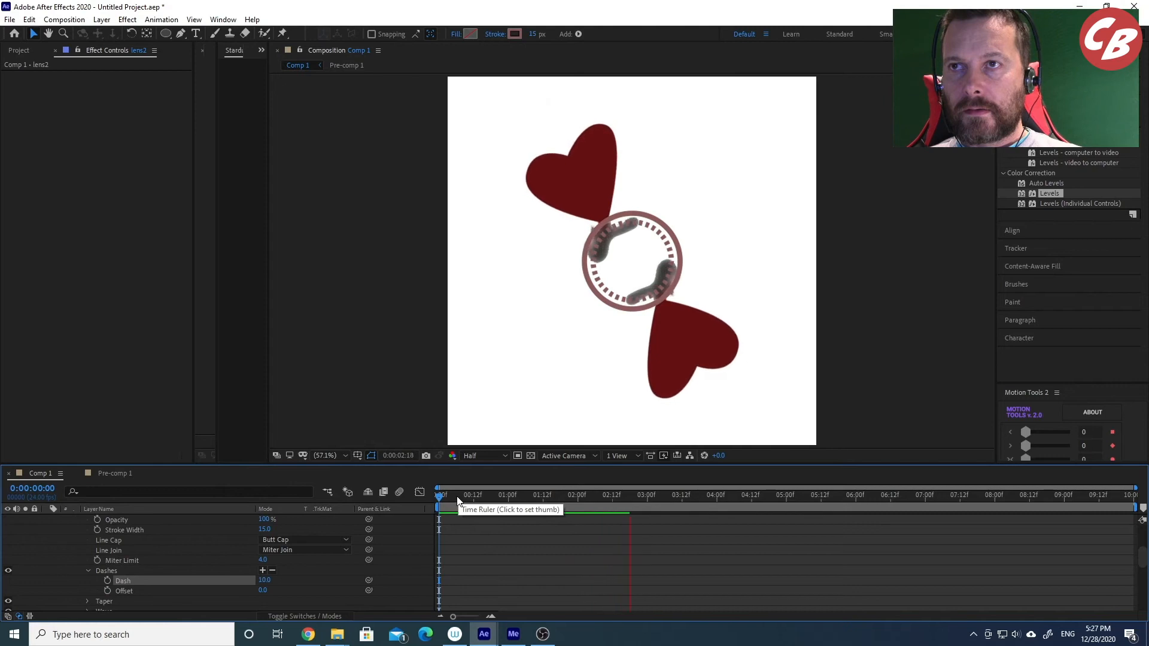
pyautogui.press('space')
pyautogui.press('space')
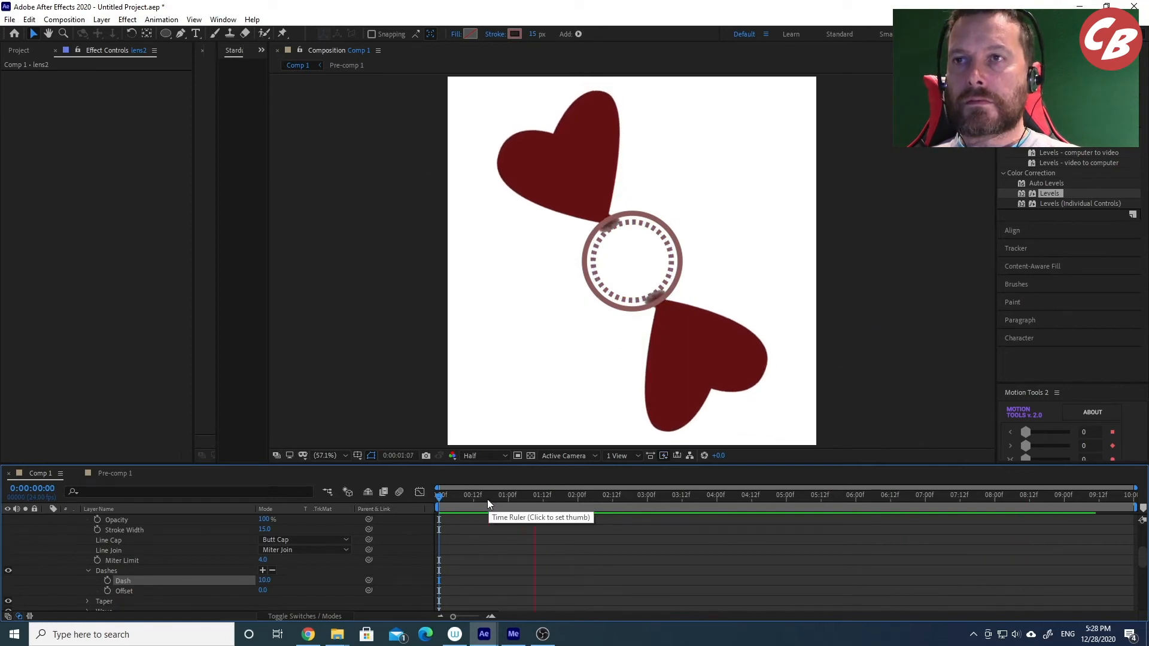
pyautogui.press('space')
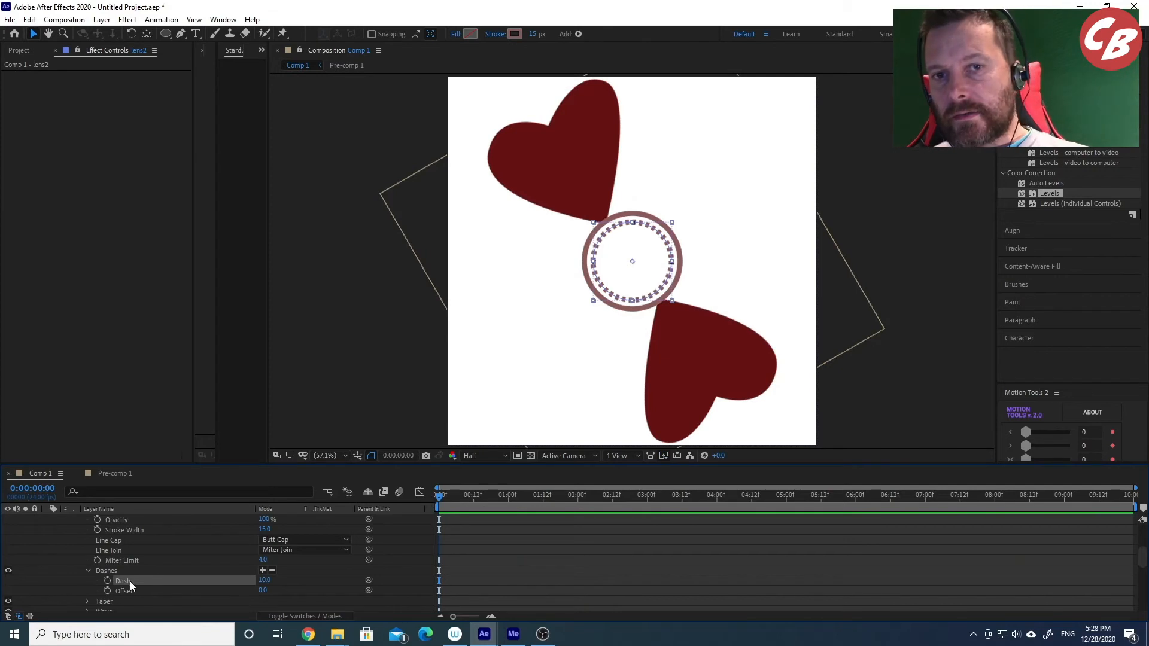
# Add Trim Paths to the Ellipse 1 group of the lens2 layer.
pyautogui.scroll(2, 101, 551)
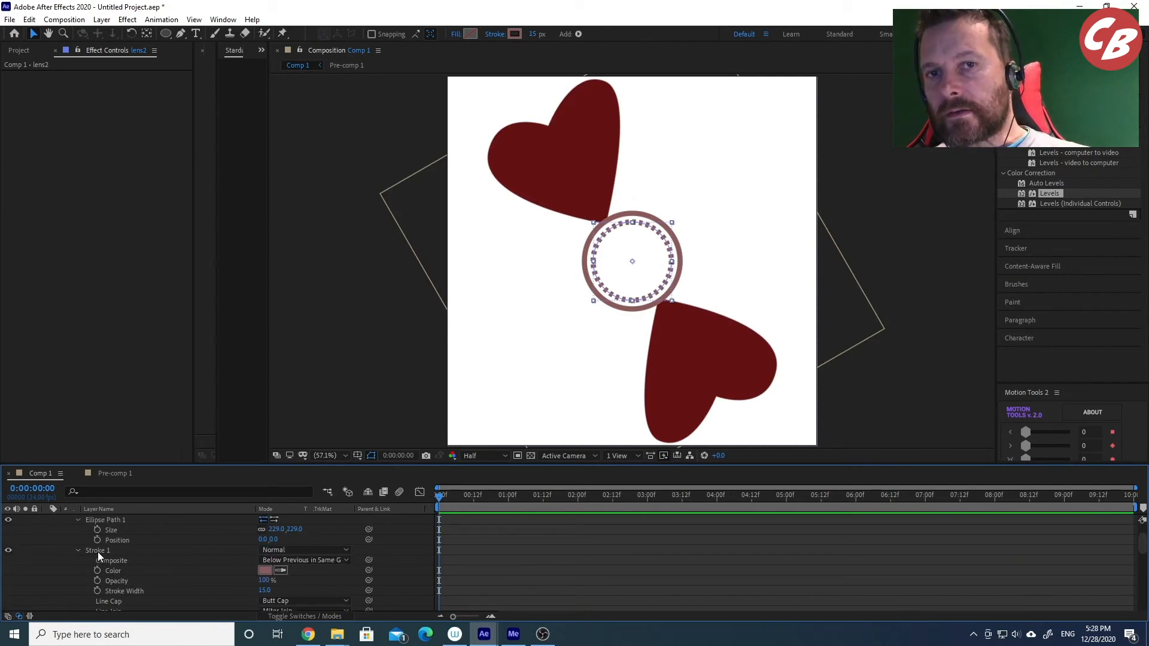
pyautogui.click(98, 551)
pyautogui.scroll(1, 117, 556)
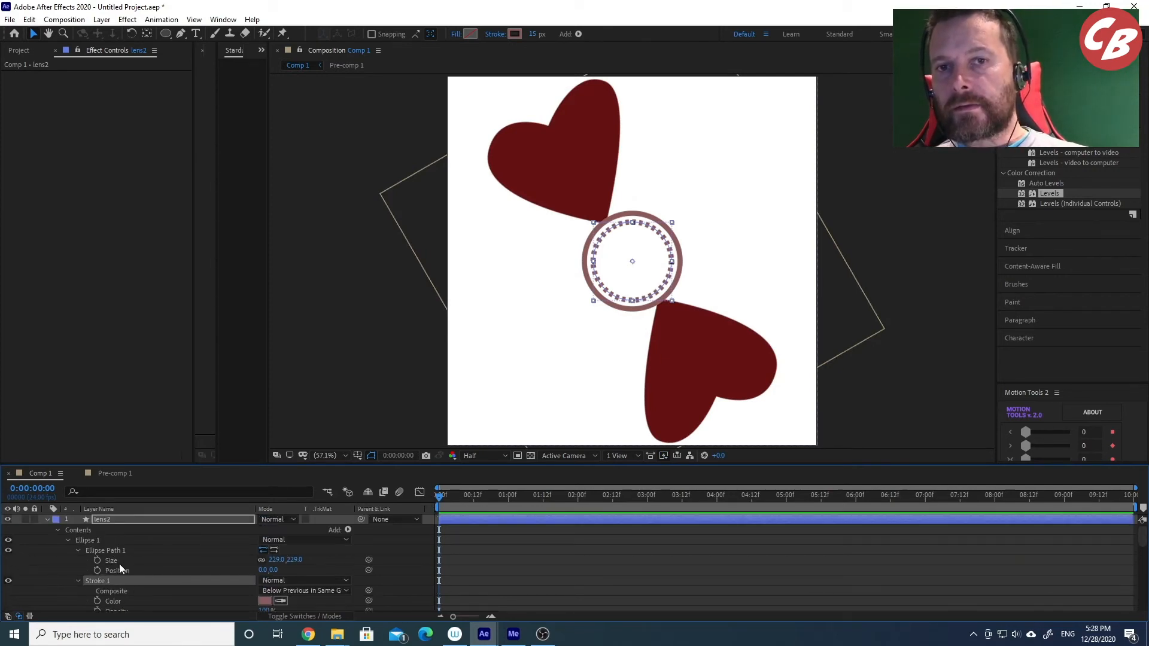
pyautogui.click(87, 540)
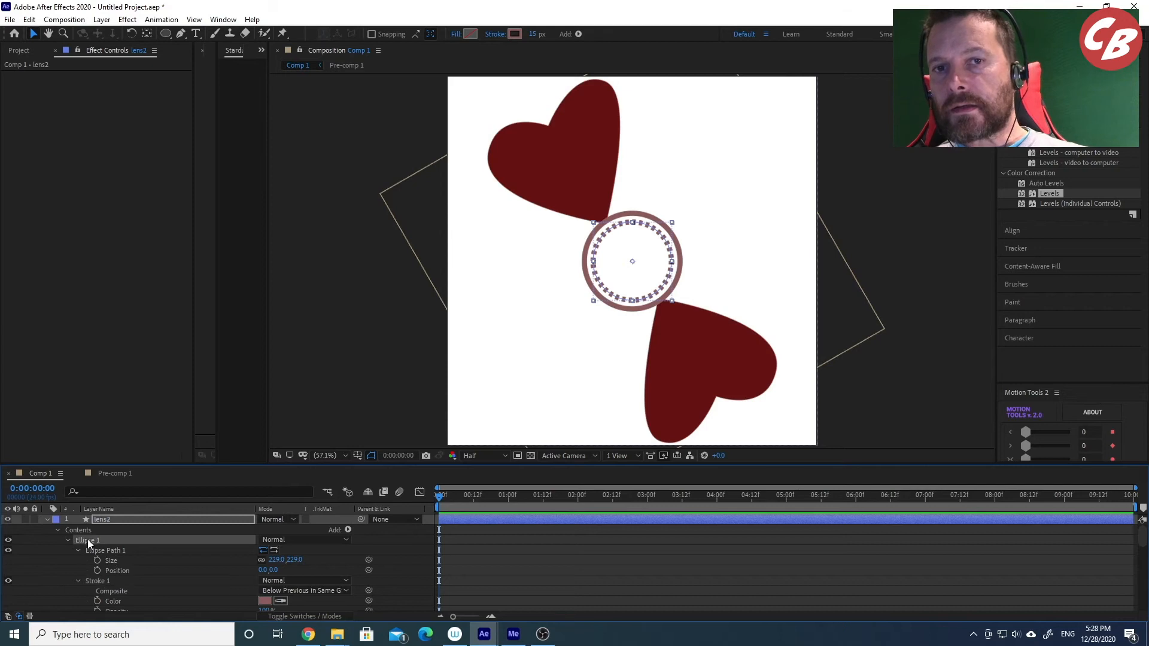
pyautogui.click(347, 530)
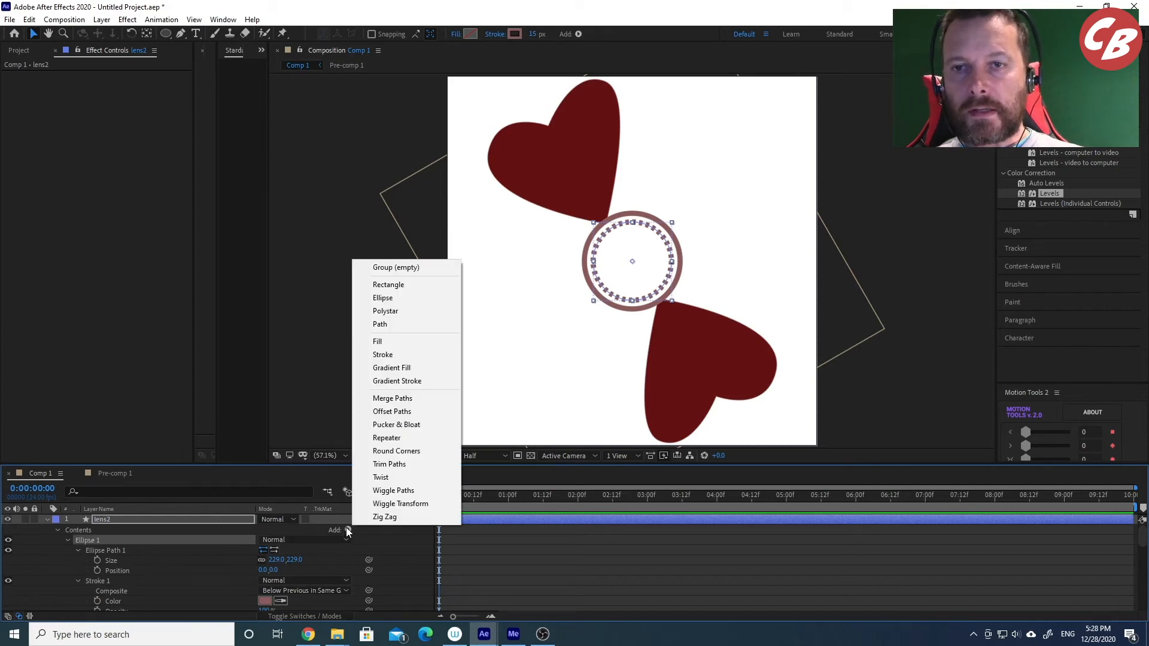
pyautogui.click(389, 464)
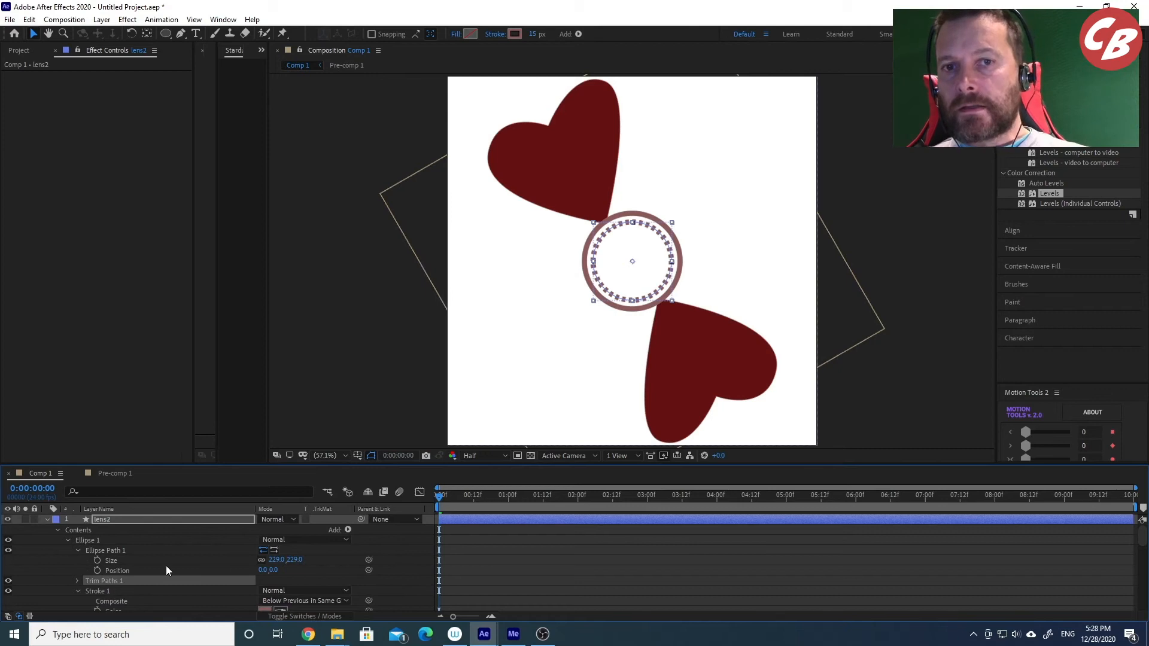
# Keyframe the lens2 Trim Paths End from 0% at the composition start to 100% at 0:00:00:18.
pyautogui.scroll(-1, 166, 570)
pyautogui.click(77, 551)
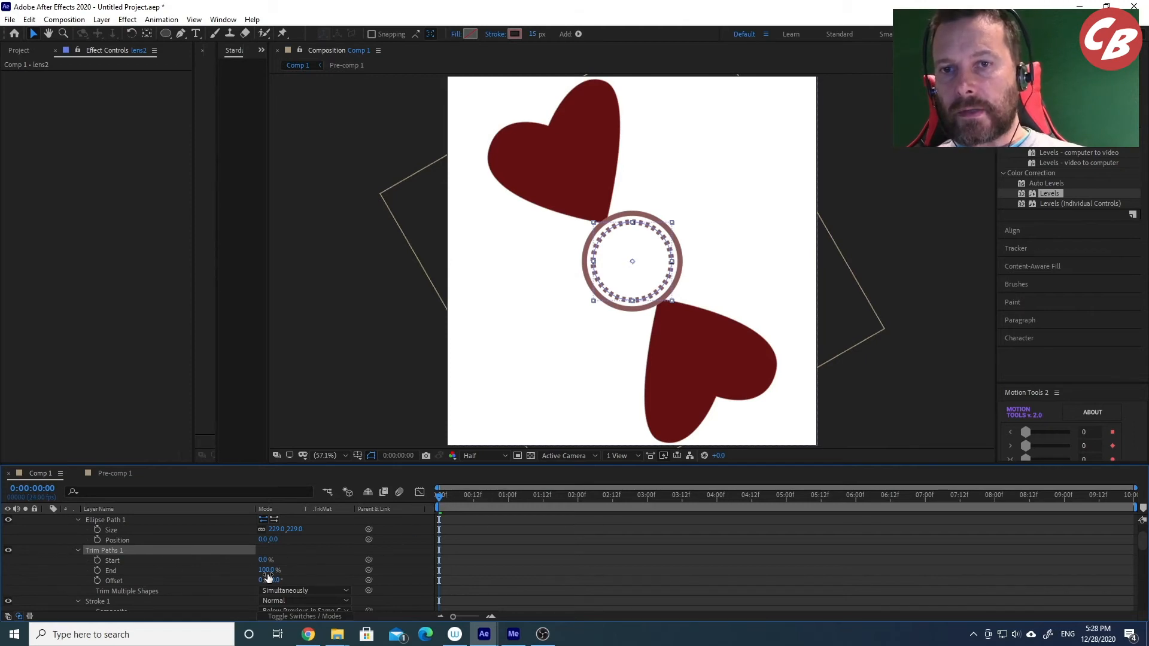
pyautogui.moveTo(267, 572); pyautogui.dragTo(146, 580)
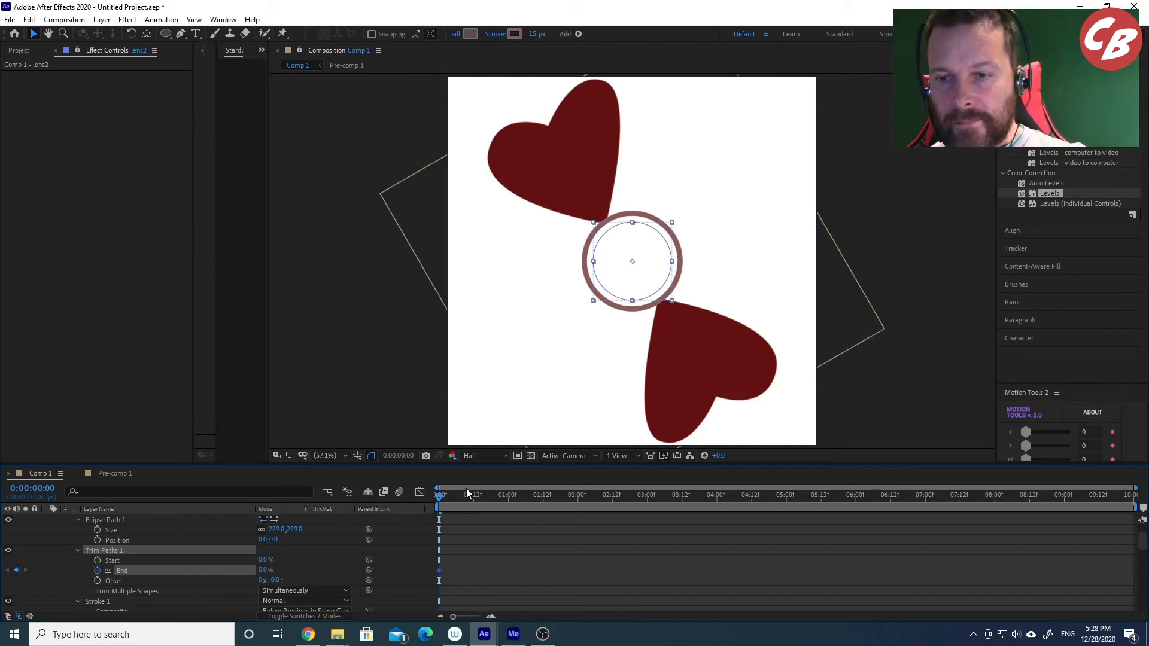
pyautogui.moveTo(437, 497); pyautogui.dragTo(492, 498)
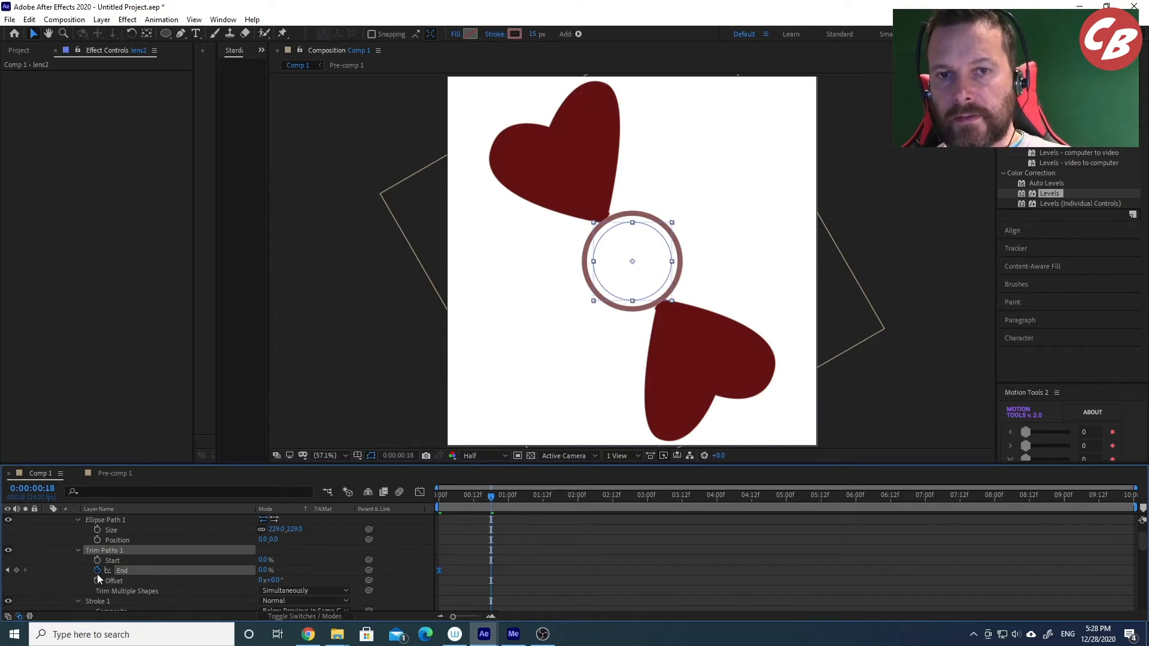
pyautogui.moveTo(260, 572); pyautogui.dragTo(445, 569)
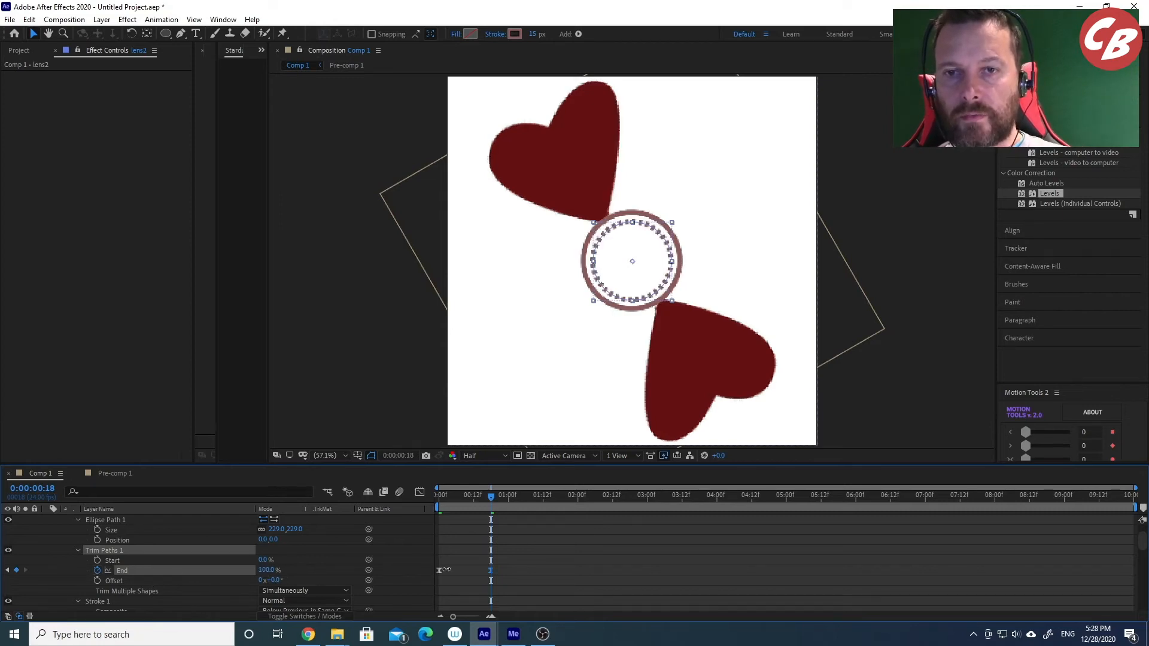
# Preview the dashed ring's trim animation from the start and again from 0:00:01:05, and stop playback.
pyautogui.moveTo(490, 498); pyautogui.dragTo(452, 499)
pyautogui.press('space')
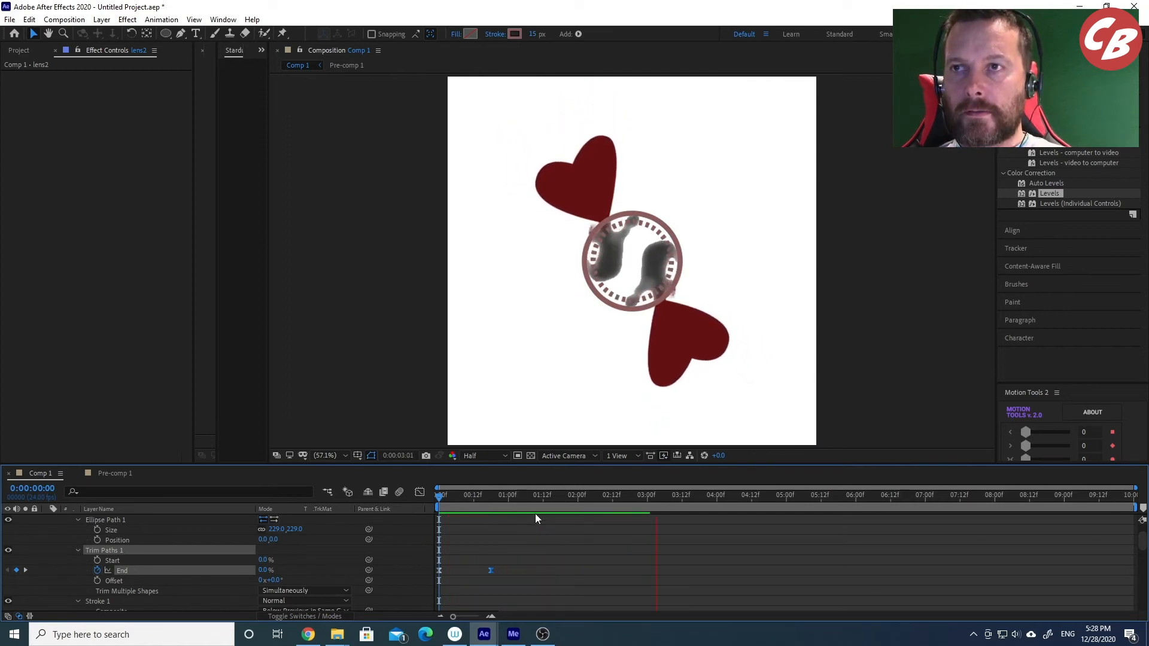
pyautogui.press('space')
pyautogui.moveTo(433, 494); pyautogui.dragTo(523, 505)
pyautogui.press('space')
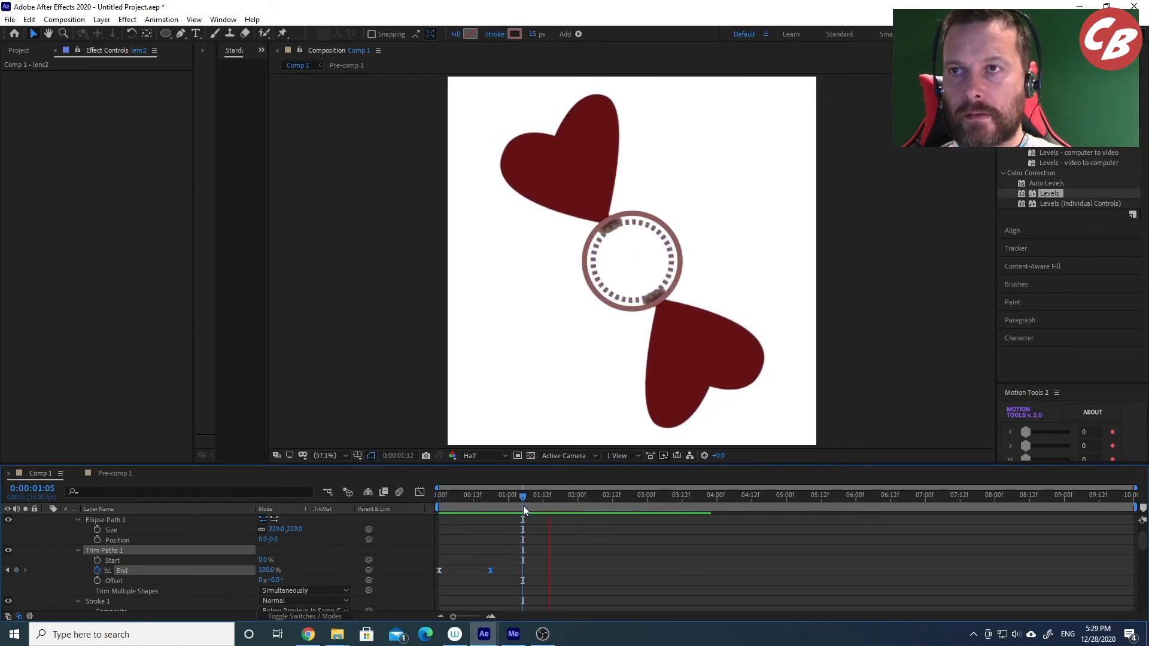
pyautogui.moveTo(445, 496)
pyautogui.mouseDown()
pyautogui.moveTo(421, 494)
pyautogui.moveTo(458, 498)
pyautogui.mouseUp()
pyautogui.press('space')
# Delay the first Trim Paths End keyframe of lens2 to about frame 7 and preview the result.
pyautogui.moveTo(439, 572); pyautogui.dragTo(459, 572)
pyautogui.moveTo(447, 497); pyautogui.dragTo(430, 494)
pyautogui.press('space')
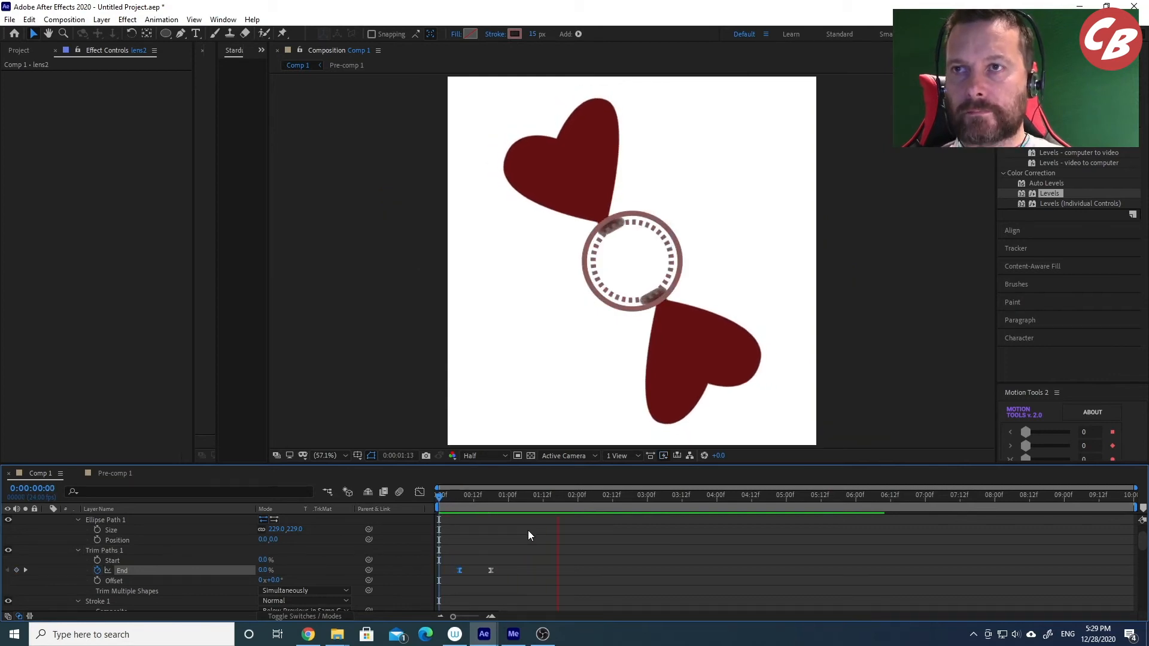
pyautogui.click(435, 494)
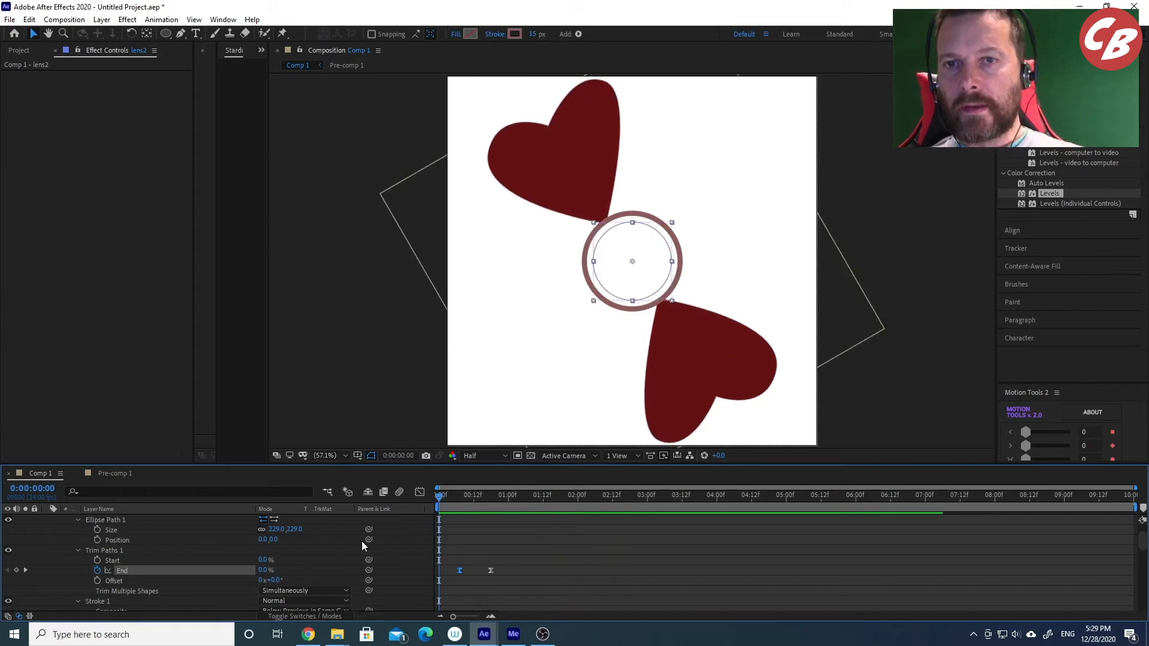
# Duplicate the lens1 layer.
pyautogui.scroll(-2, 134, 547)
pyautogui.scroll(-4, 132, 579)
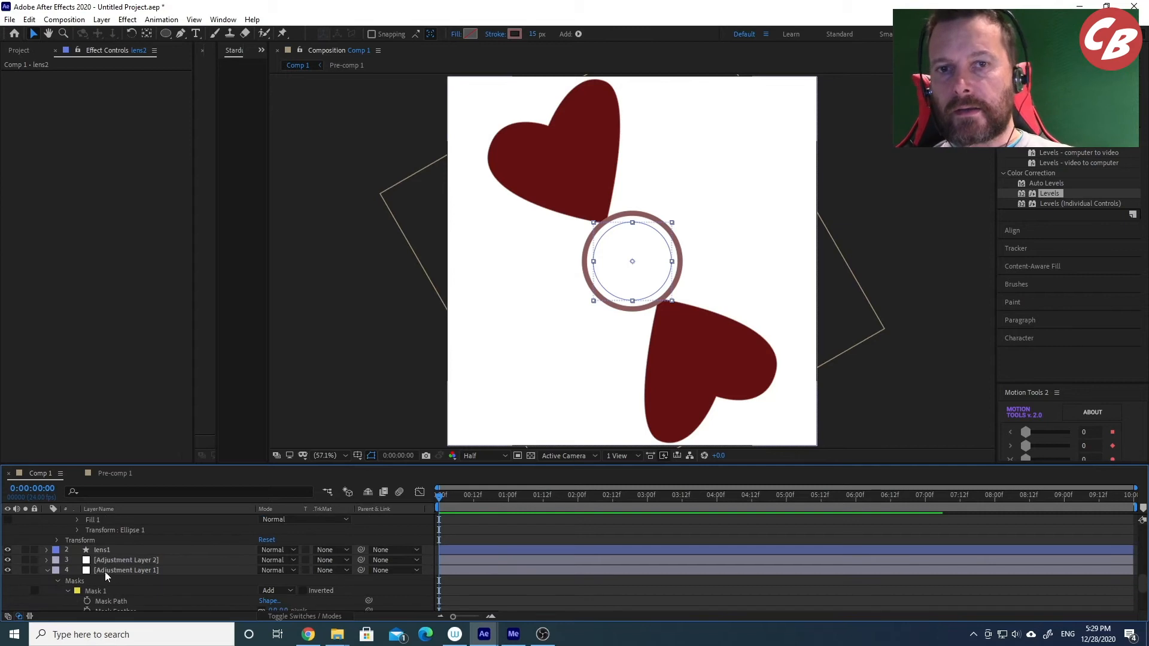
pyautogui.click(212, 549)
pyautogui.hotkey('ctrl', 'd')
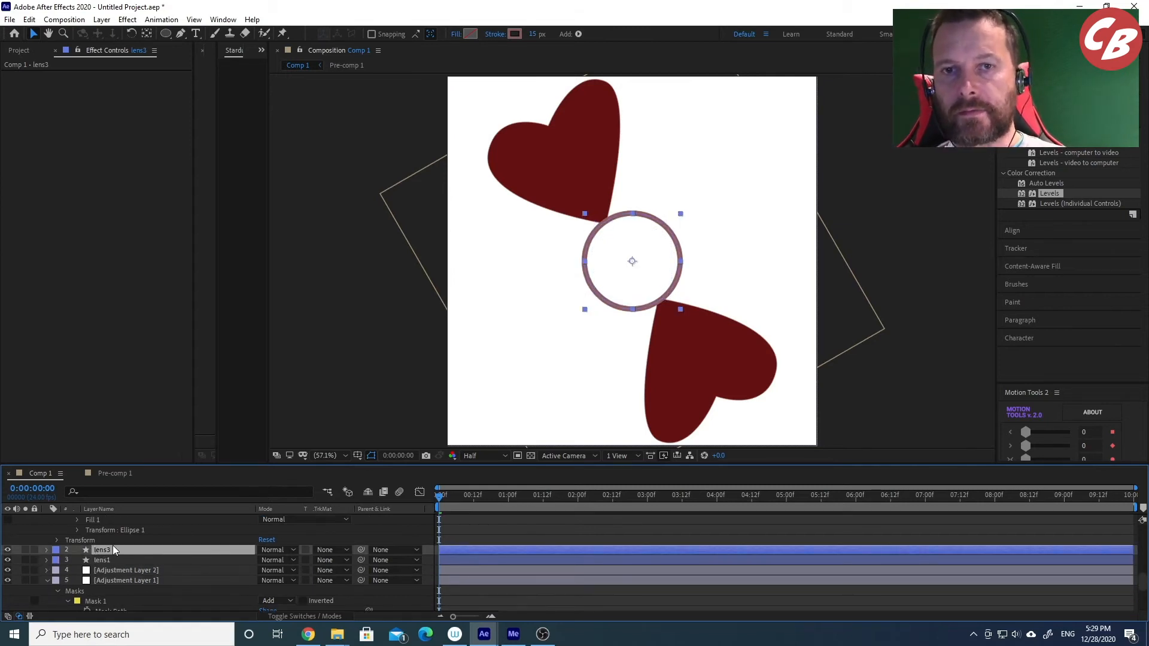
# Keyframe the lens3 Ellipse Path 1 size at 280 at the start, 114 at frame 11 and 172 at about frame 17.
pyautogui.click(47, 550)
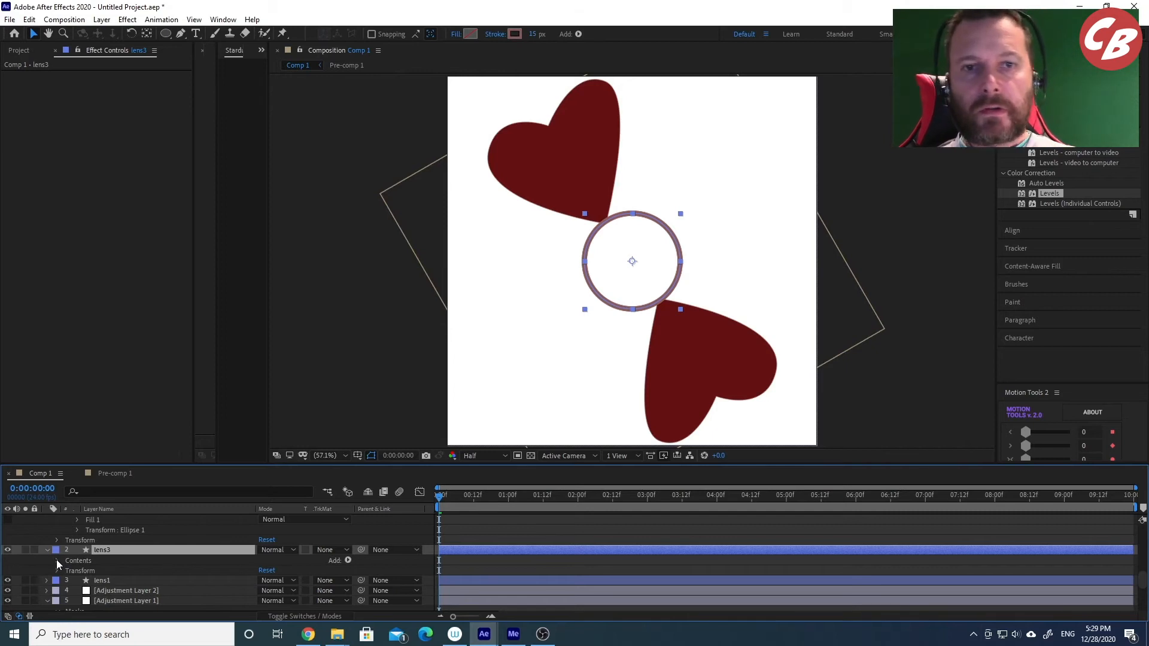
pyautogui.click(56, 560)
pyautogui.click(68, 570)
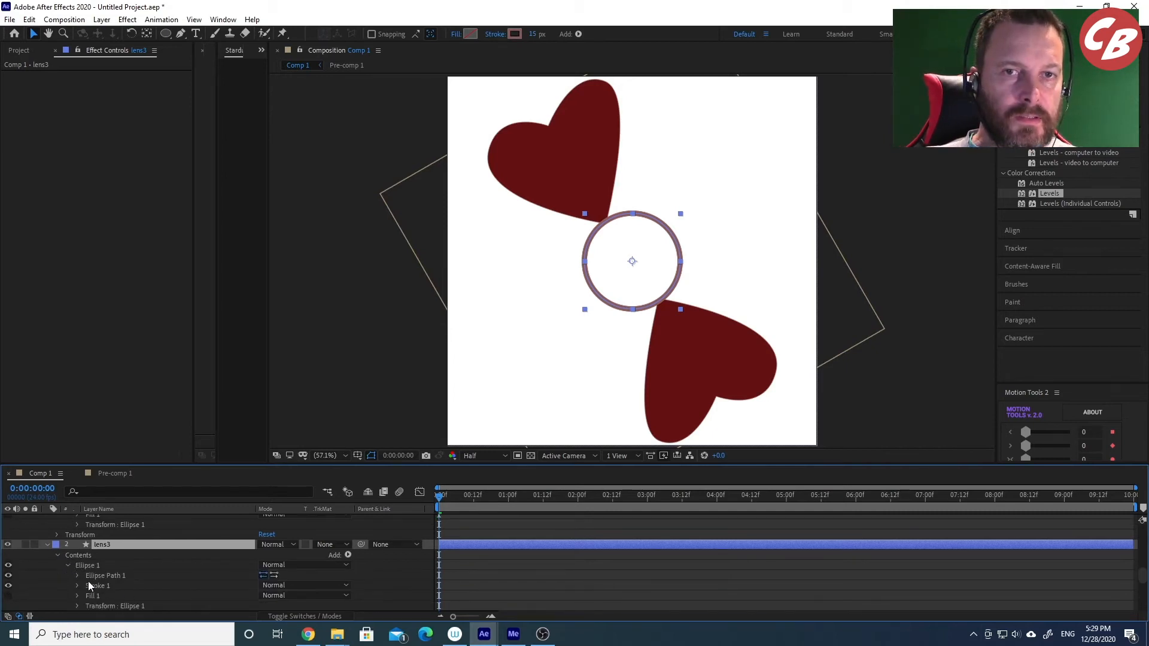
pyautogui.click(76, 575)
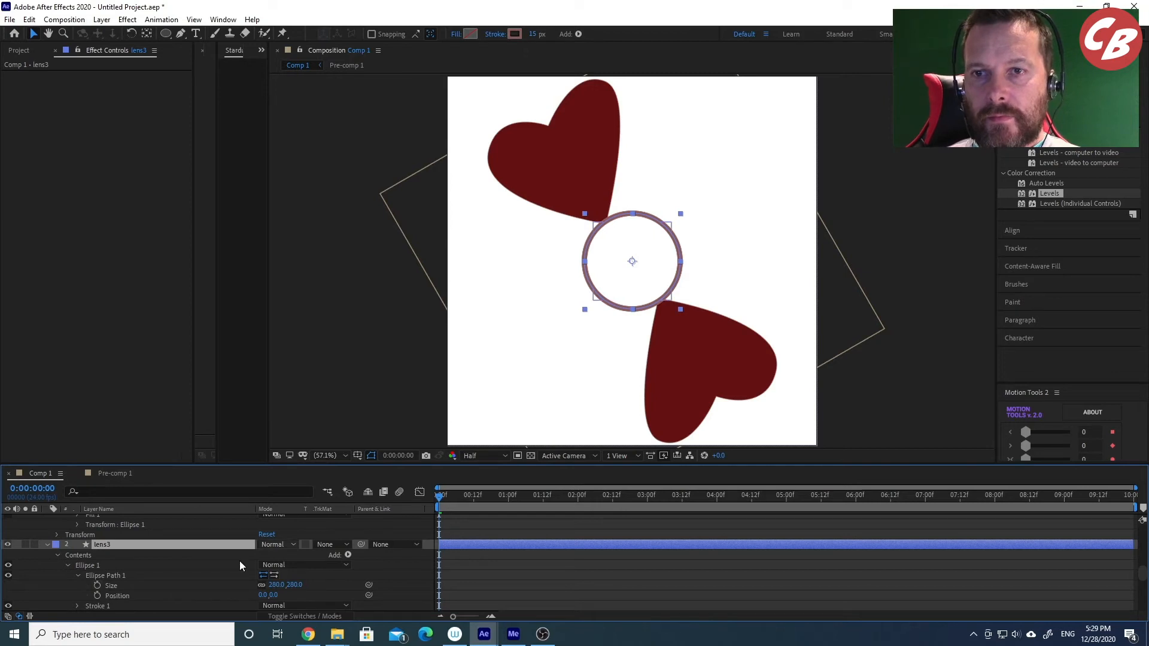
pyautogui.click(97, 586)
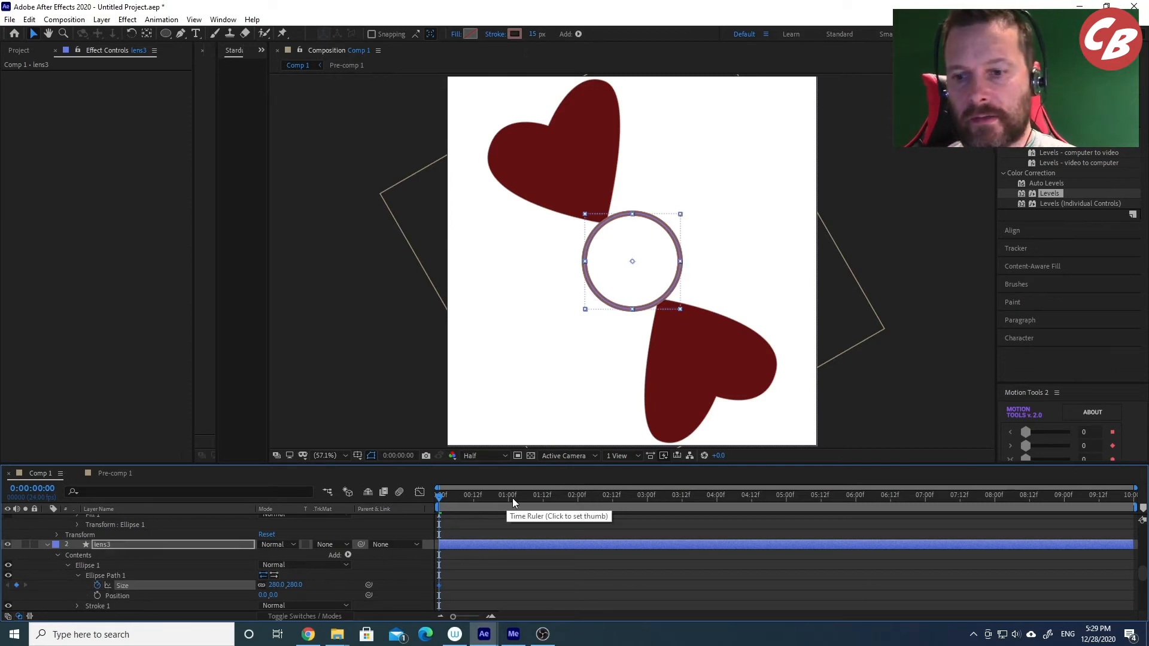
pyautogui.moveTo(441, 498); pyautogui.dragTo(473, 499)
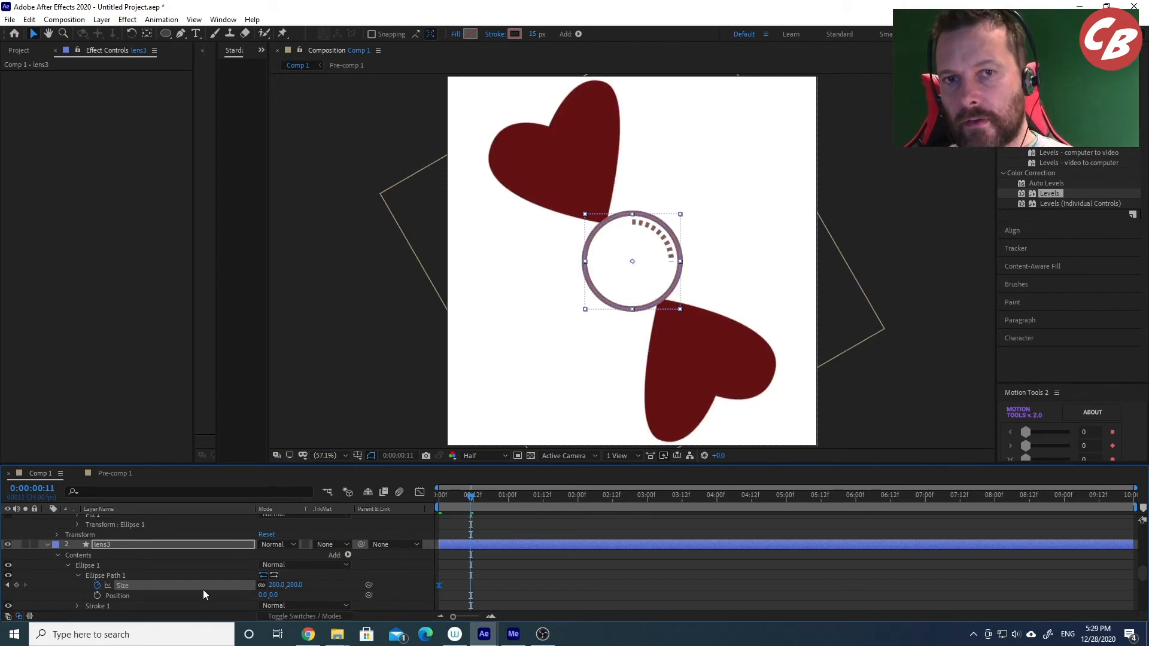
pyautogui.moveTo(276, 585); pyautogui.dragTo(178, 586)
pyautogui.moveTo(472, 501); pyautogui.dragTo(487, 496)
pyautogui.moveTo(283, 584); pyautogui.dragTo(314, 588)
# Preview the lens3 ring's size animation from the start and stop playback.
pyautogui.moveTo(460, 498); pyautogui.dragTo(426, 497)
pyautogui.press('space')
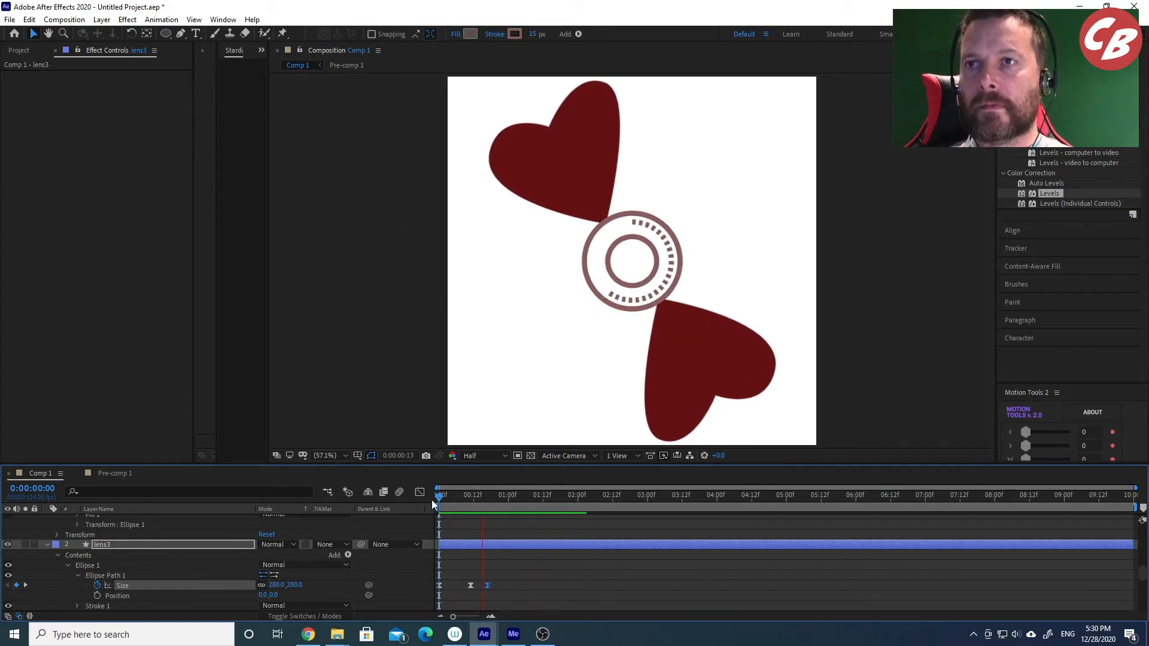
pyautogui.press('space')
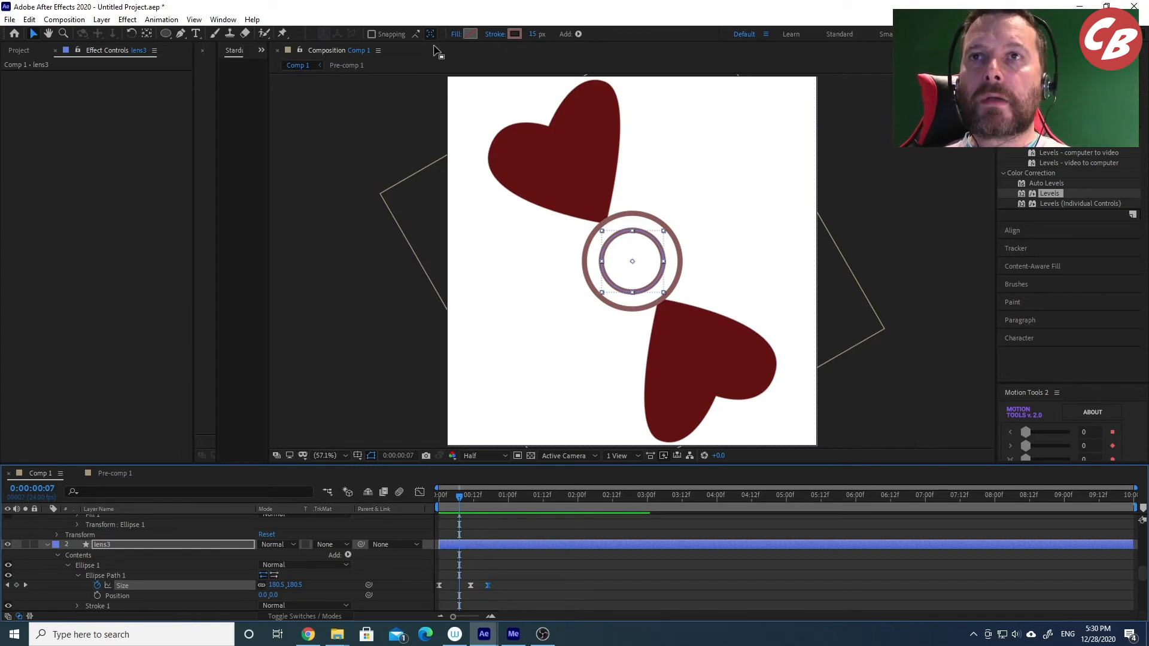
# Set the lens3 stroke width to 3 px and preview the composition from the start.
pyautogui.moveTo(535, 34); pyautogui.dragTo(527, 34)
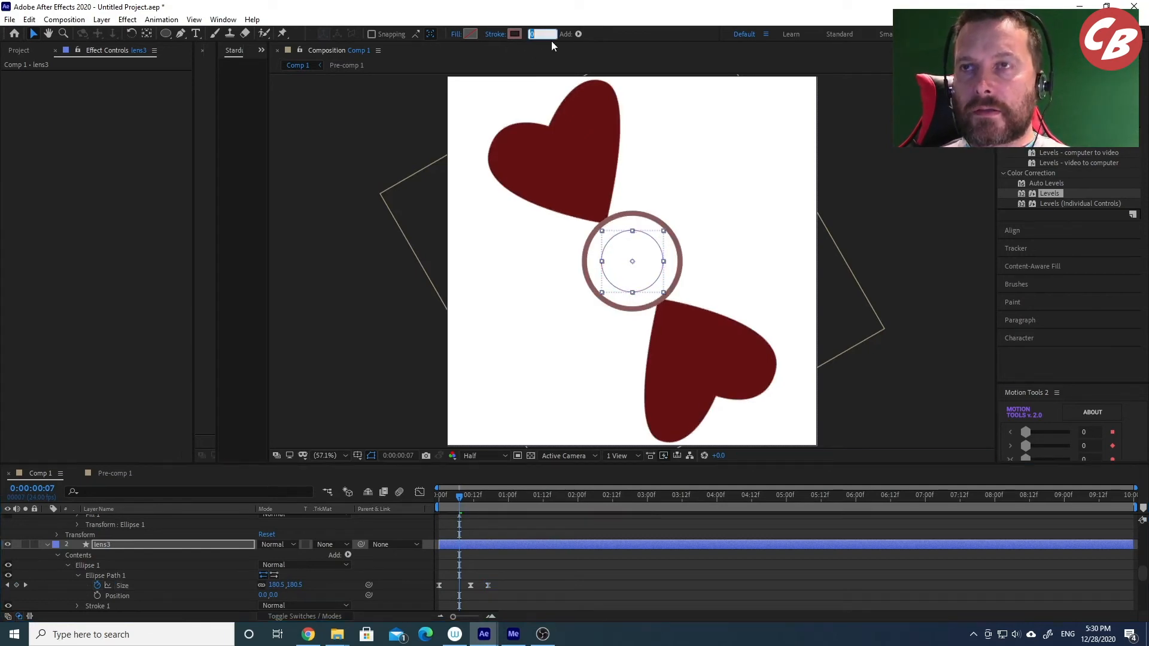
pyautogui.write('3')
pyautogui.press('Return')
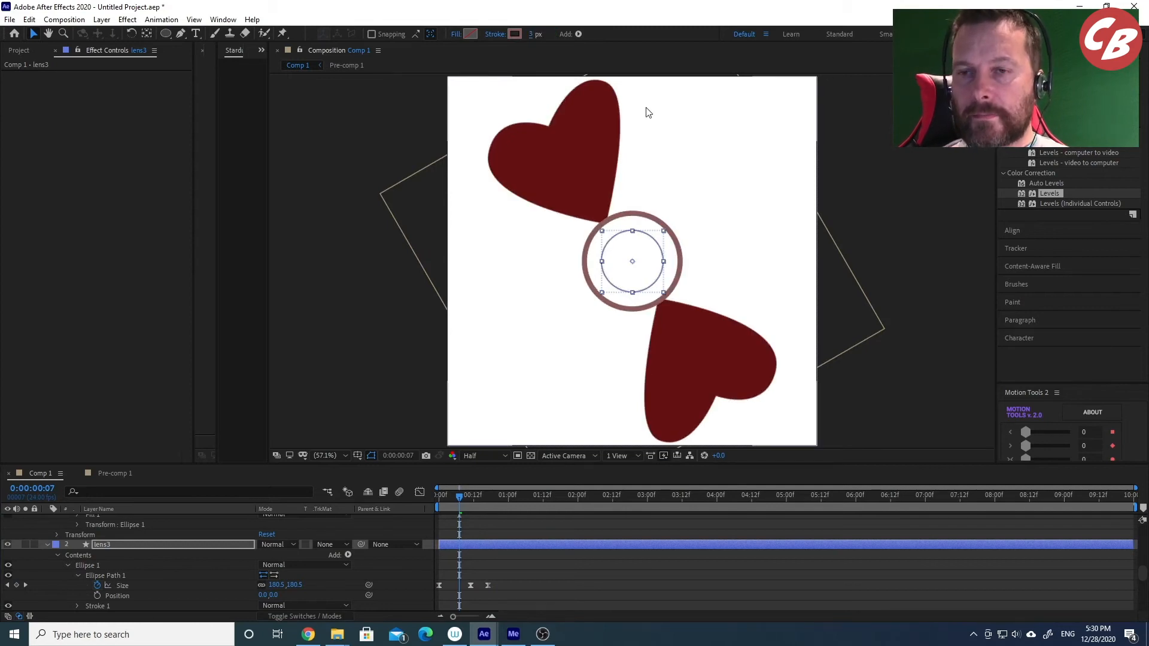
pyautogui.click(439, 495)
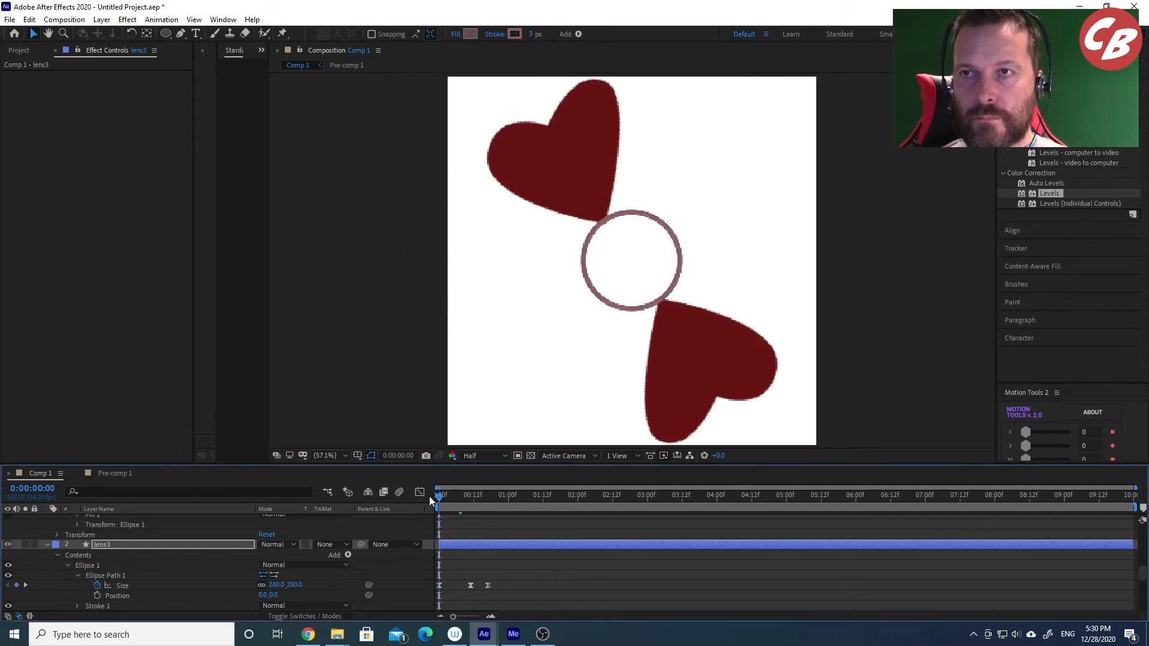
pyautogui.click(439, 494)
pyautogui.press('space')
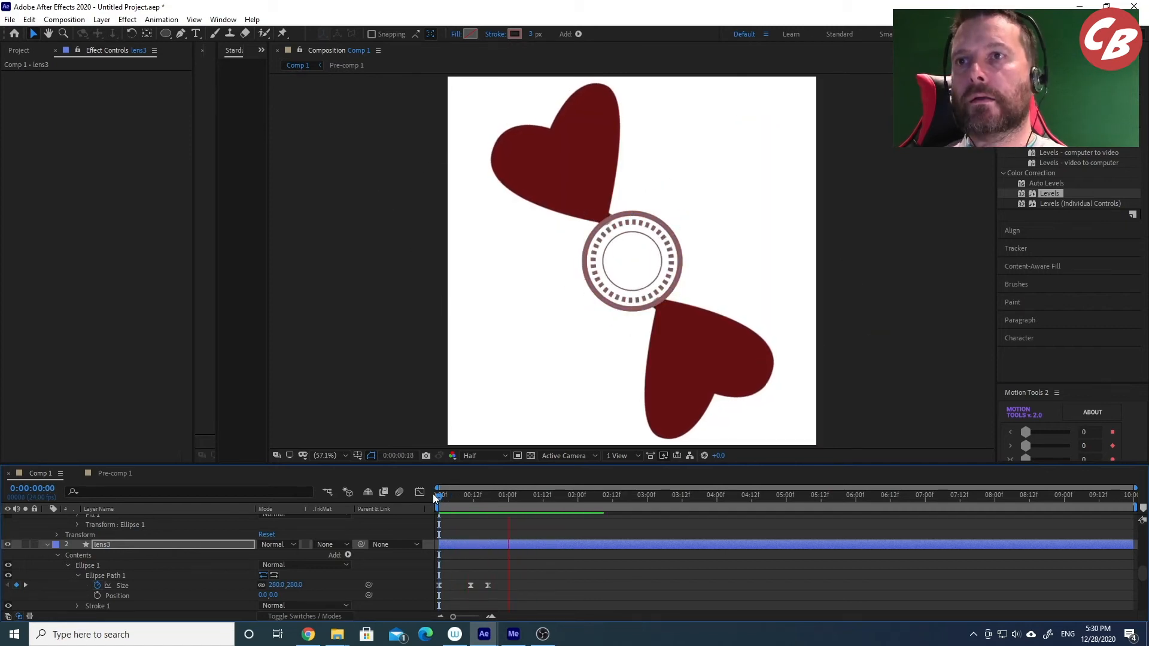
# Smooth the three lens3 Size keyframes in the Graph Editor by lengthening their easing handles.
pyautogui.click(469, 496)
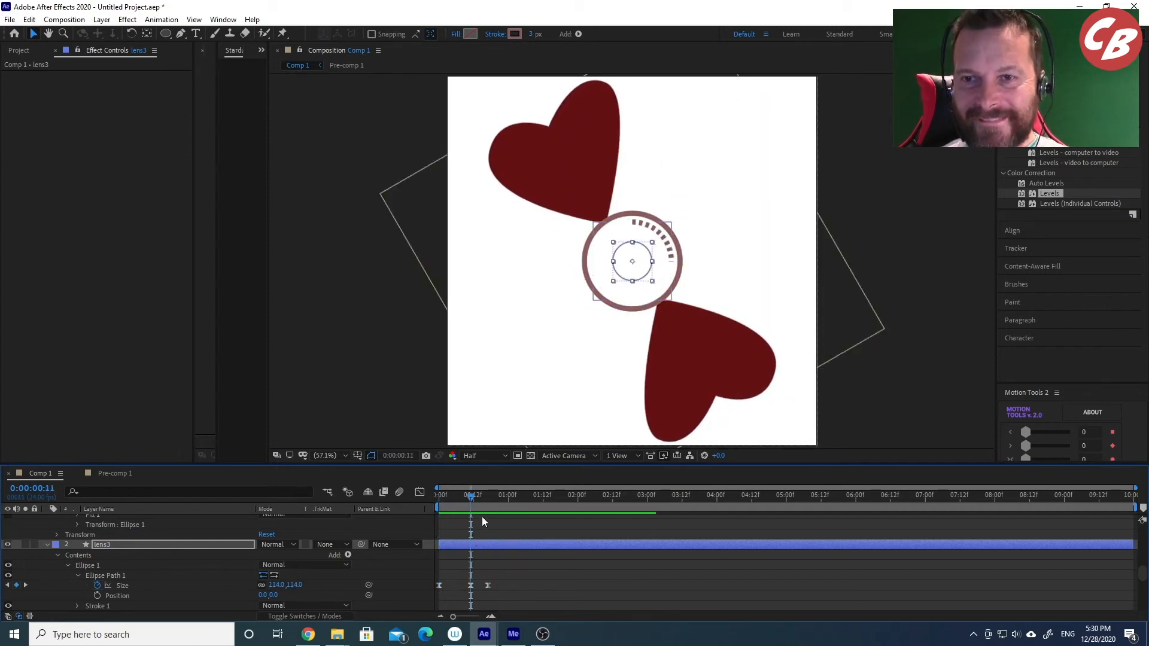
pyautogui.click(487, 586)
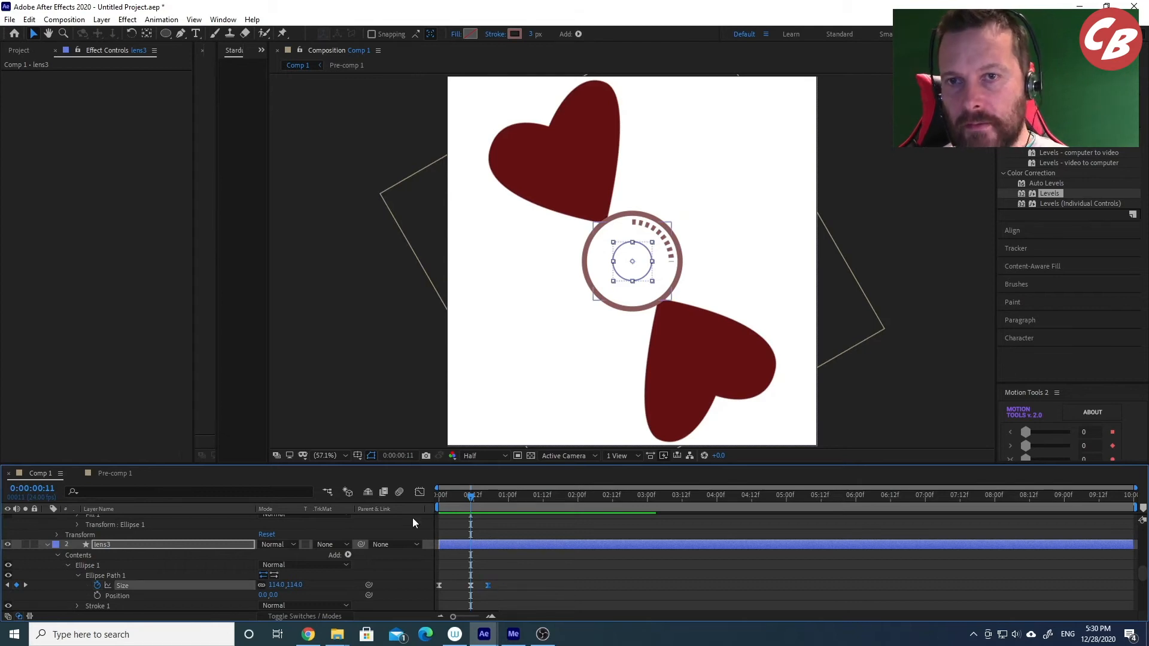
pyautogui.click(420, 492)
pyautogui.click(472, 587)
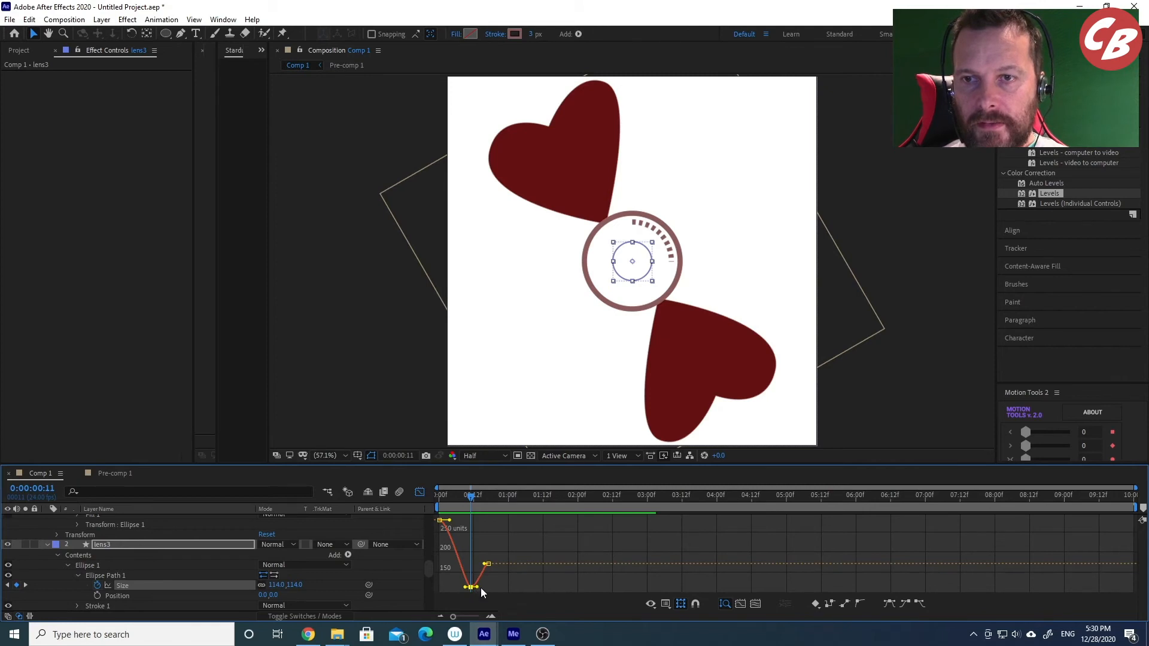
pyautogui.moveTo(467, 587); pyautogui.dragTo(448, 585)
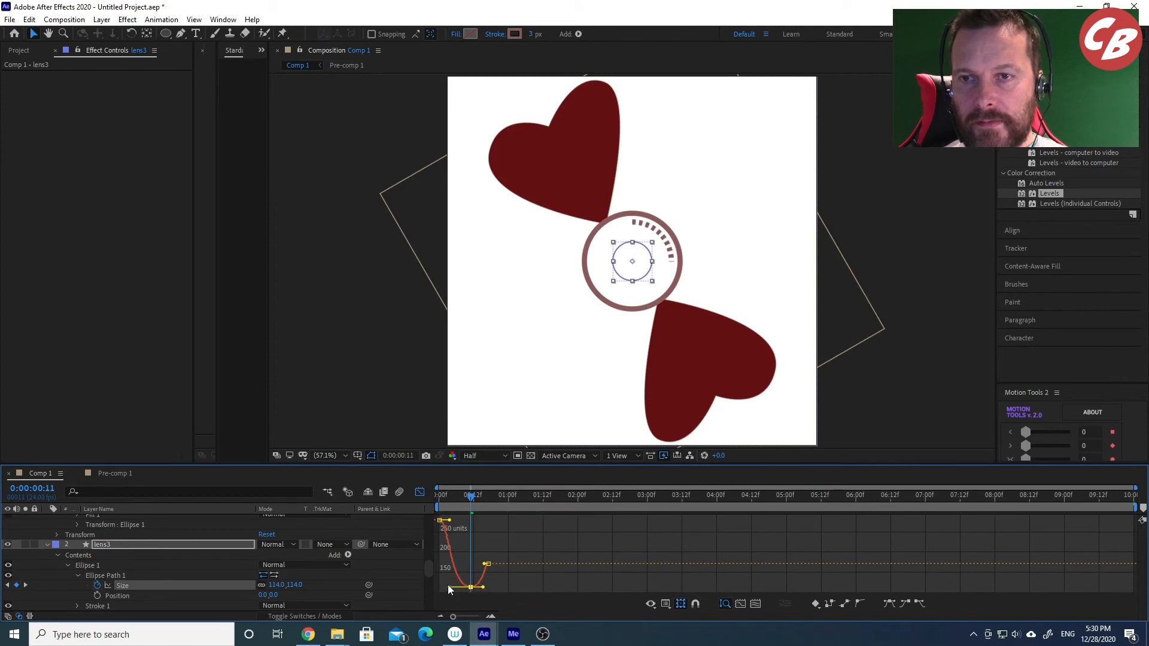
pyautogui.click(486, 564)
pyautogui.moveTo(485, 567); pyautogui.dragTo(471, 564)
pyautogui.moveTo(441, 521); pyautogui.dragTo(450, 521)
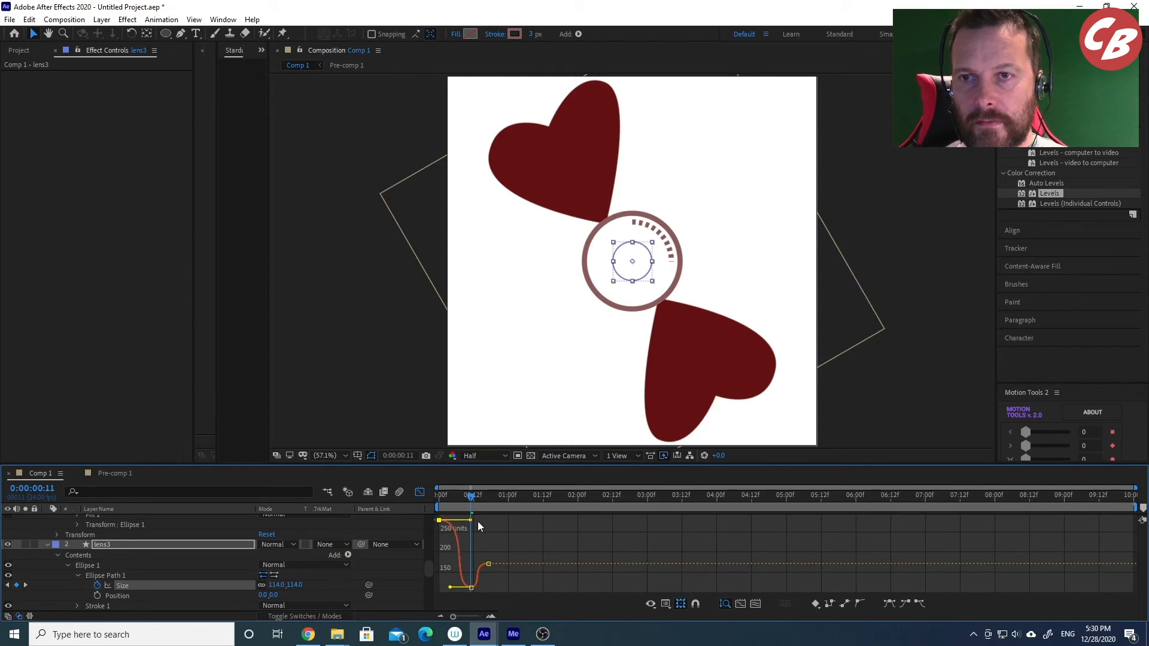
# Play the composition from the start several times to check the eased lens3 ring animation.
pyautogui.moveTo(455, 496); pyautogui.dragTo(419, 491)
pyautogui.press('space')
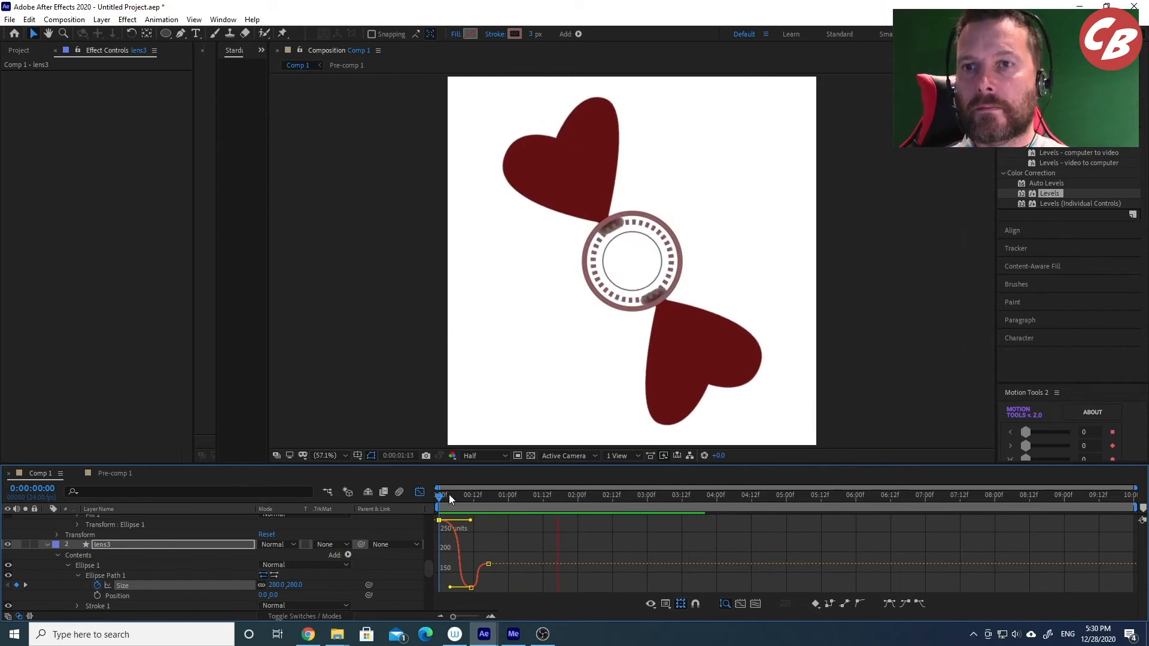
pyautogui.press('space')
pyautogui.press('space')
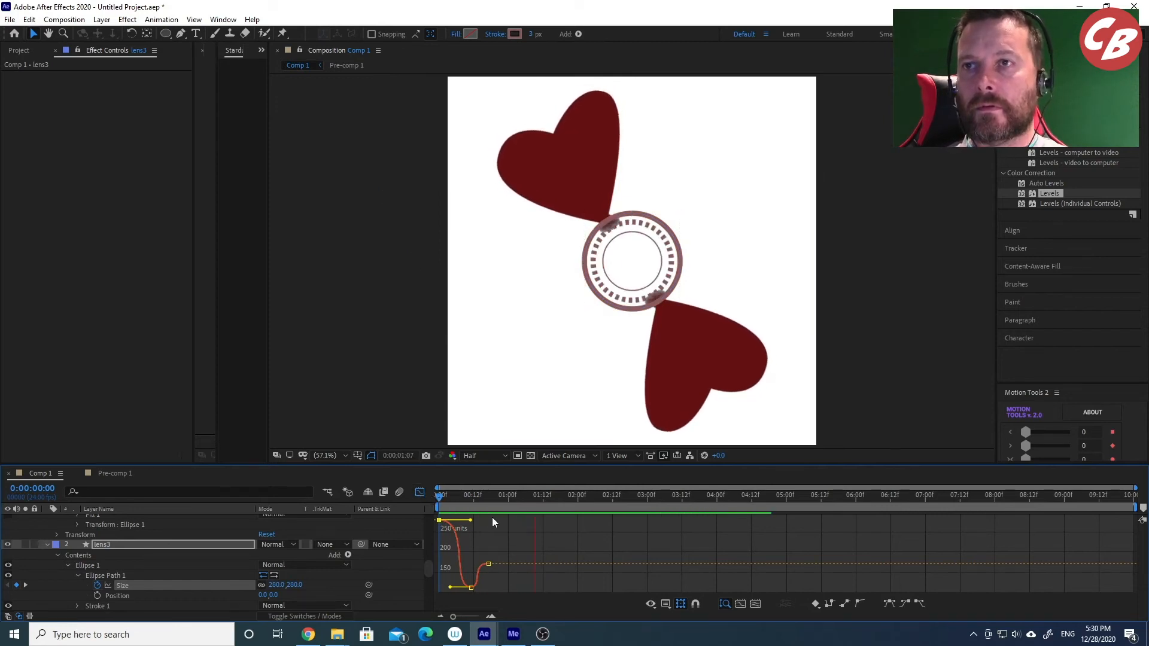
pyautogui.press('space')
pyautogui.press('space')
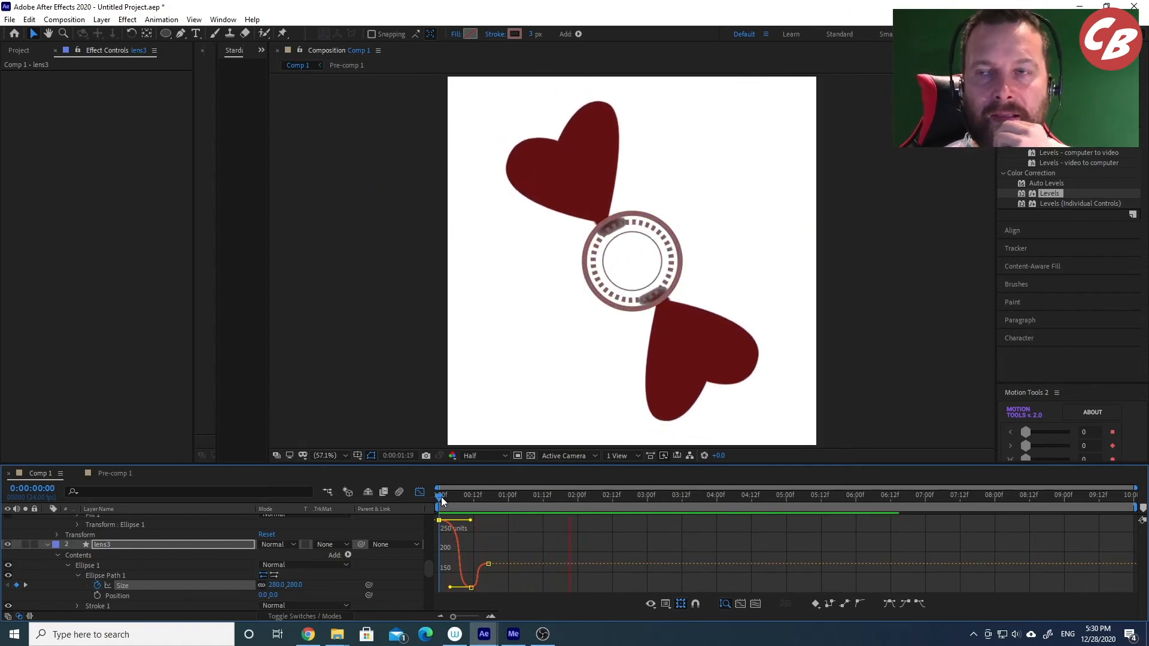
pyautogui.moveTo(452, 498); pyautogui.dragTo(425, 498)
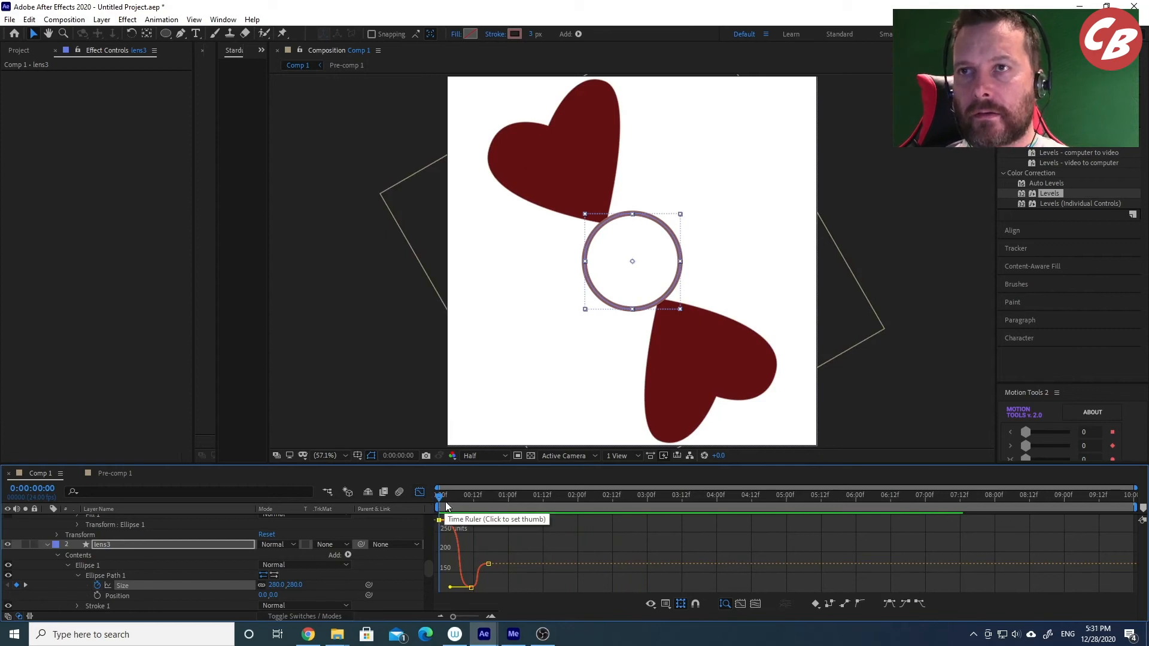
pyautogui.press('space')
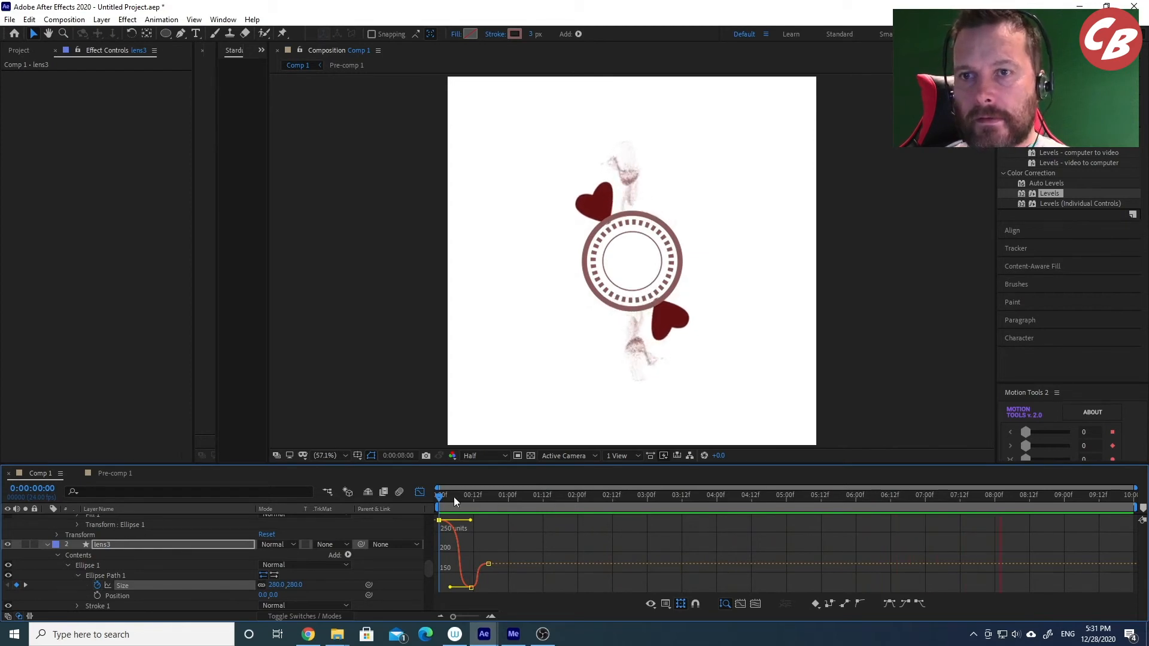
# Leave the Graph Editor and add a lens3 Size keyframe of 172 by 172 at 0:00:08:14.
pyautogui.moveTo(453, 496); pyautogui.dragTo(1006, 495)
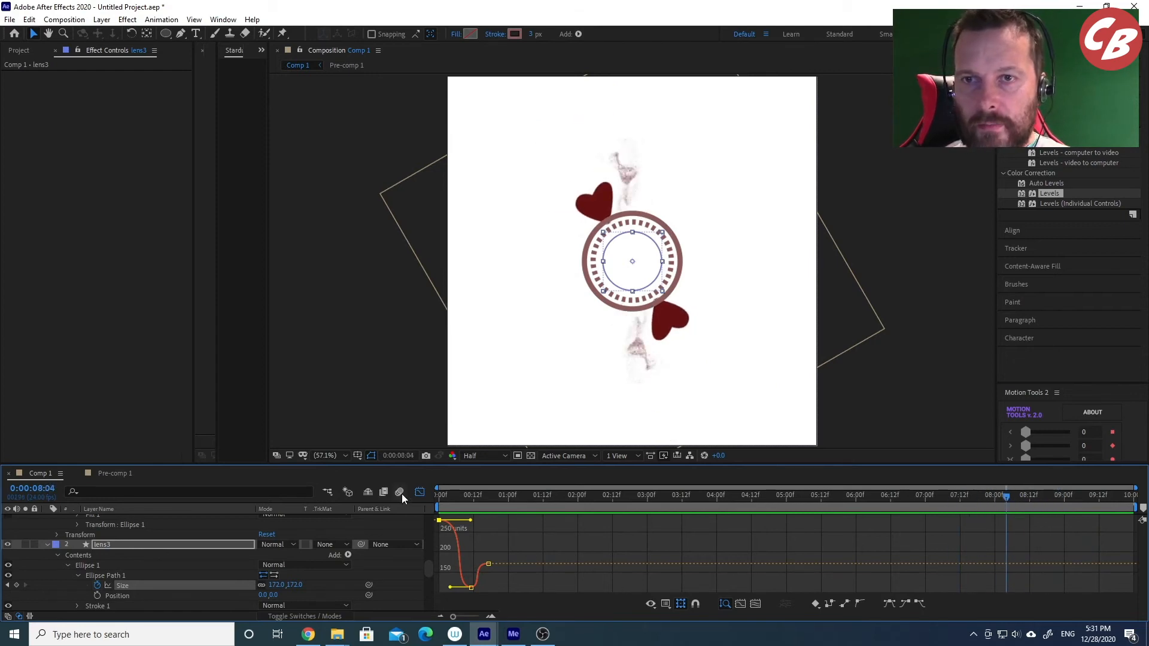
pyautogui.click(420, 491)
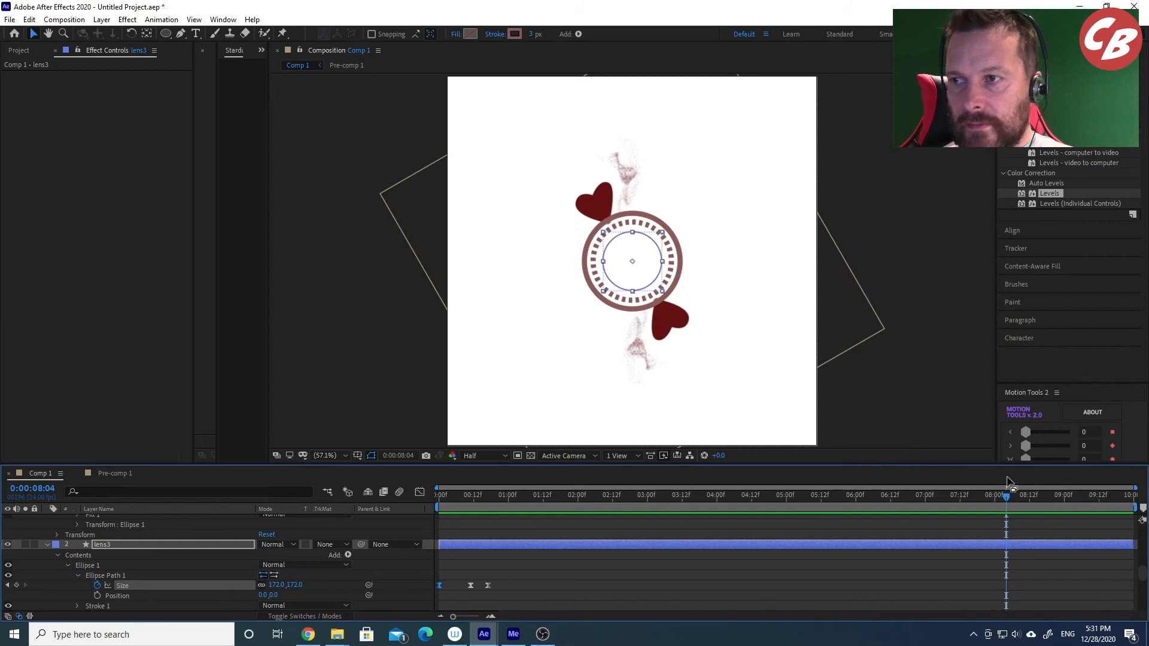
pyautogui.click(1008, 499)
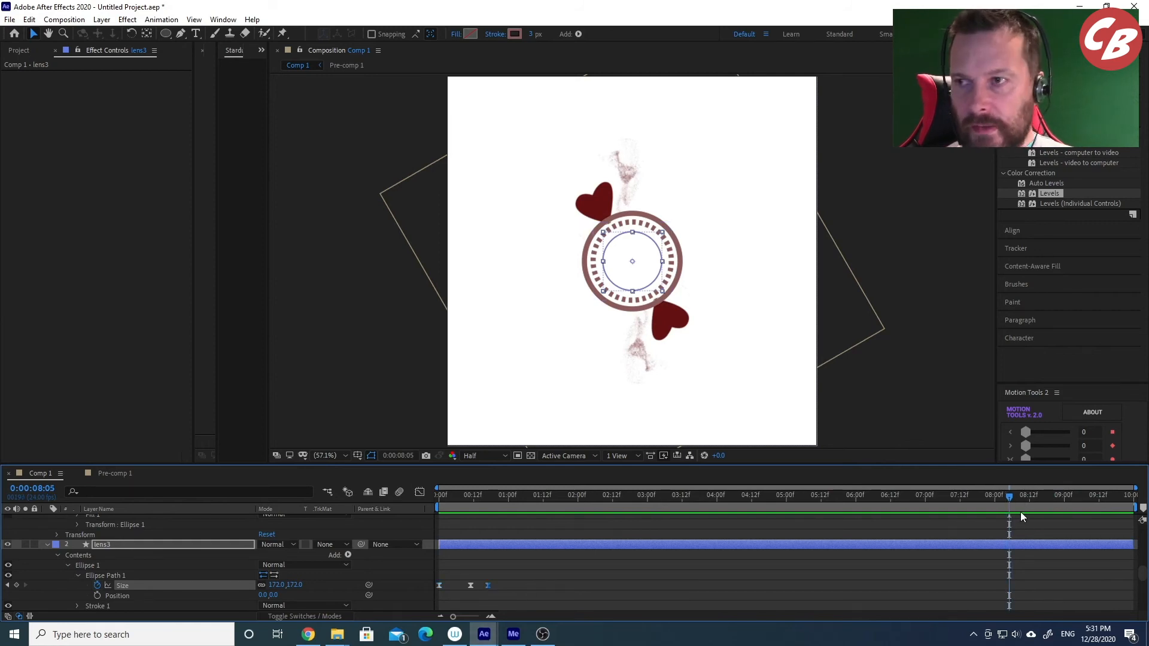
pyautogui.click(1032, 497)
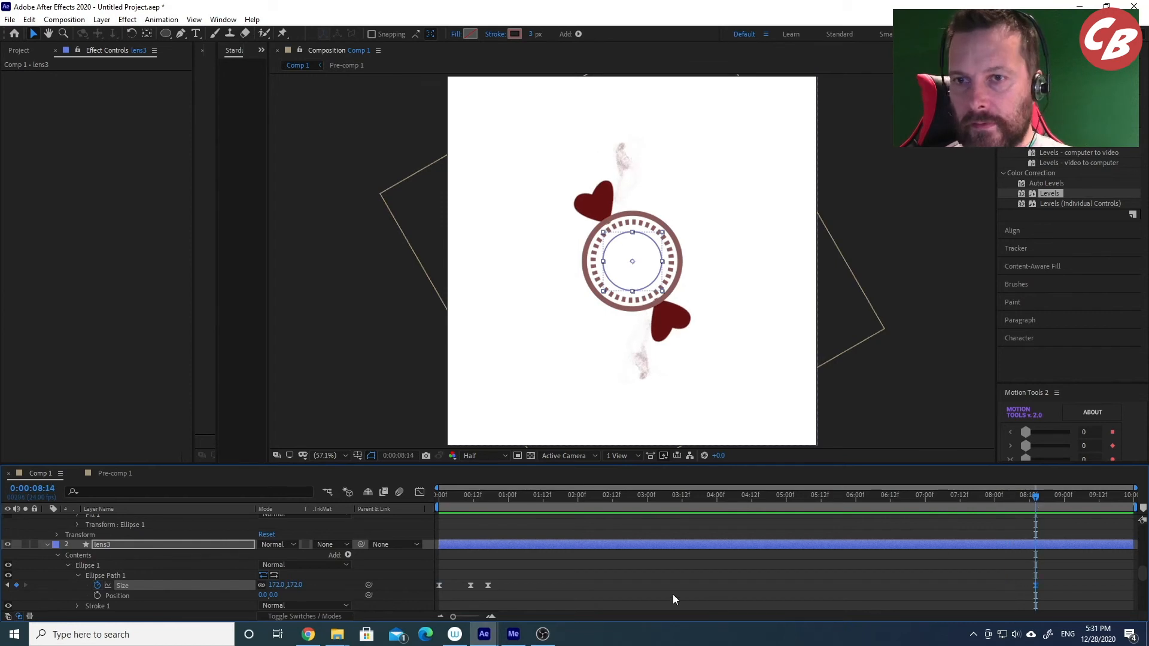
# Paste copies of lens3's second and first Size keyframes at 0:00:08:21 and shortly after nine seconds, and preview the closing ring animation.
pyautogui.click(471, 585)
pyautogui.click(1058, 495)
pyautogui.moveTo(1057, 495); pyautogui.dragTo(1057, 495)
pyautogui.hotkey('ctrl', 'v')
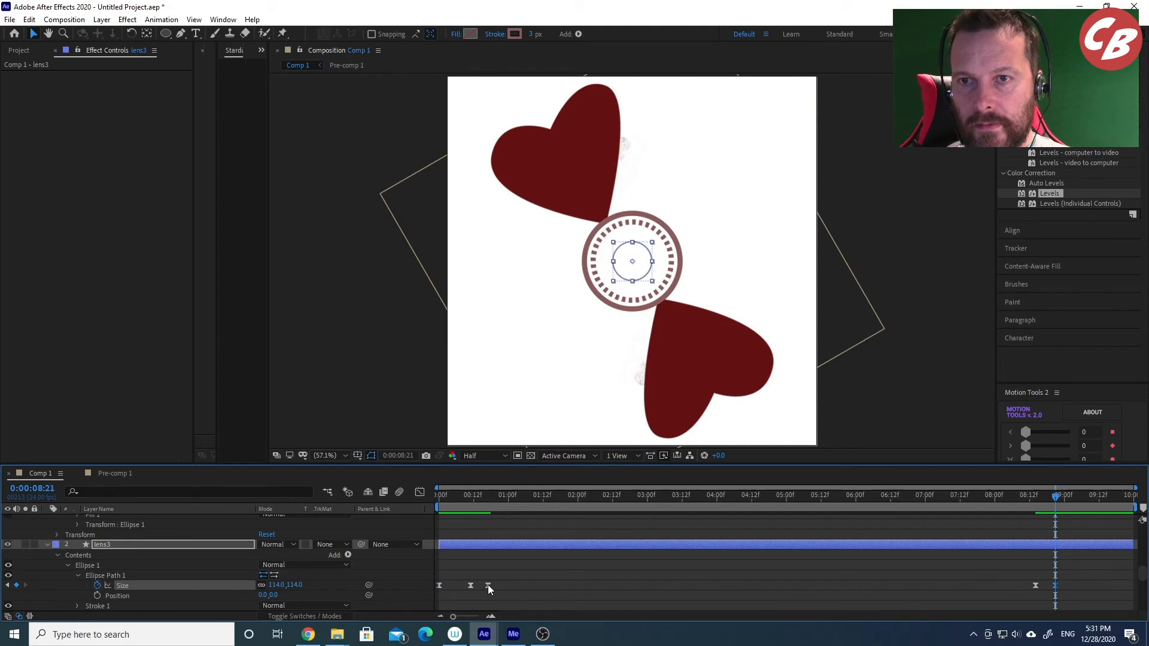
pyautogui.click(439, 585)
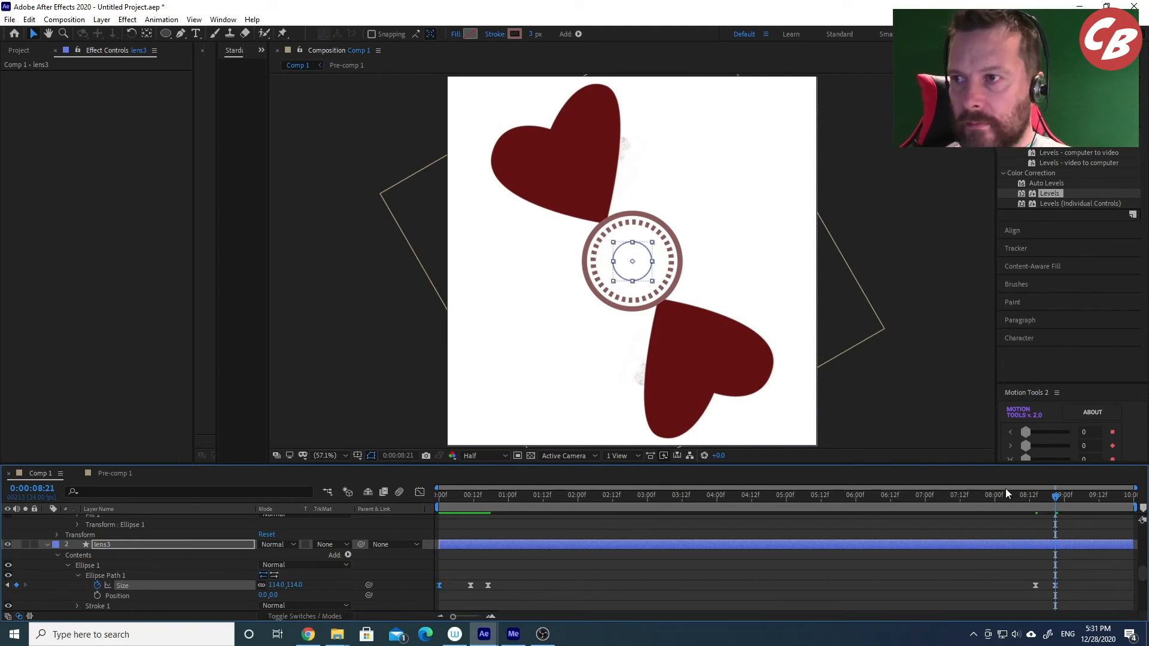
pyautogui.click(1088, 496)
pyautogui.hotkey('ctrl', 'v')
pyautogui.moveTo(1079, 495); pyautogui.dragTo(1002, 495)
pyautogui.press('space')
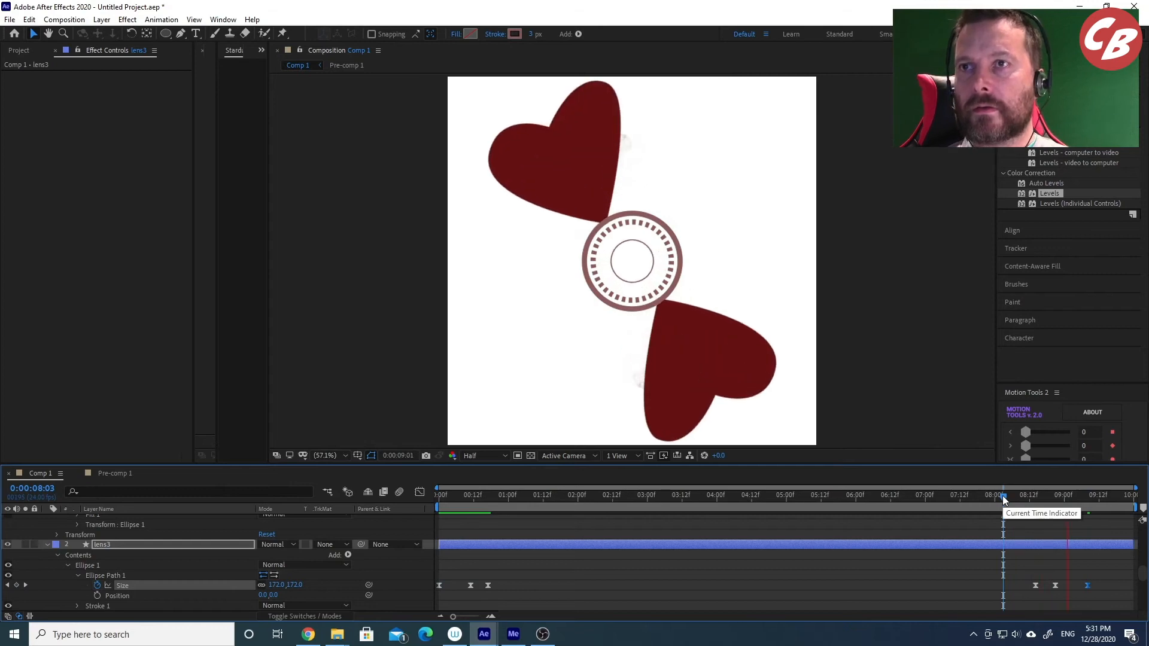
pyautogui.moveTo(1003, 496); pyautogui.dragTo(1037, 508)
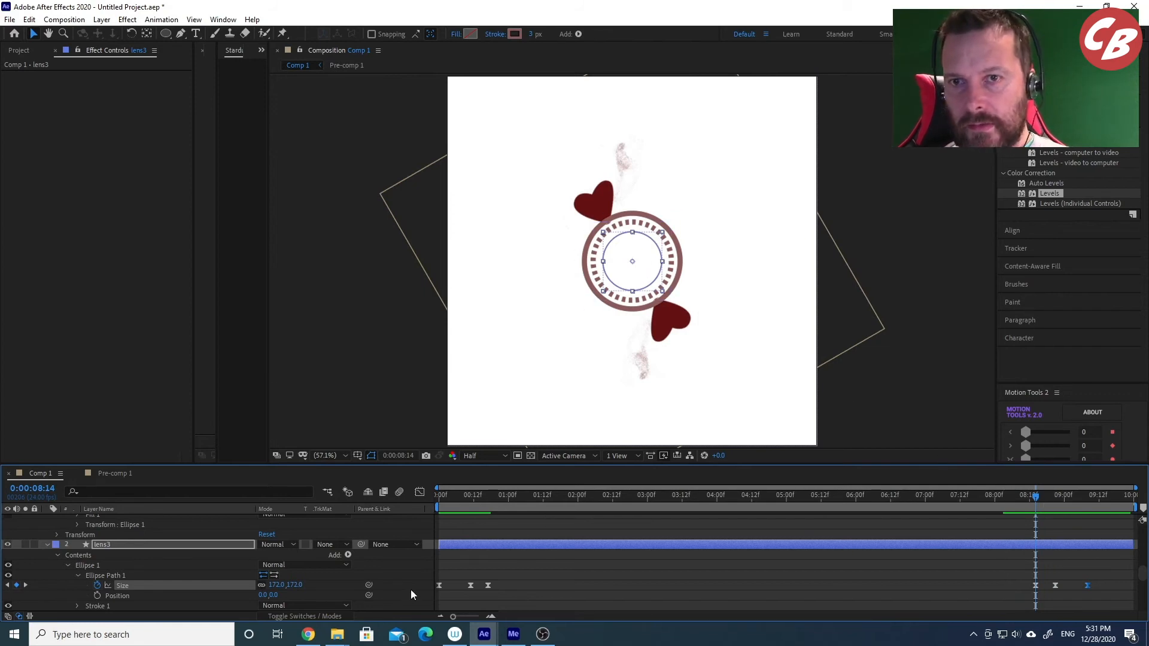
# Reduce the lens2 and lens3 layers to show only their keyframed properties, End and Size.
pyautogui.scroll(-5, 295, 562)
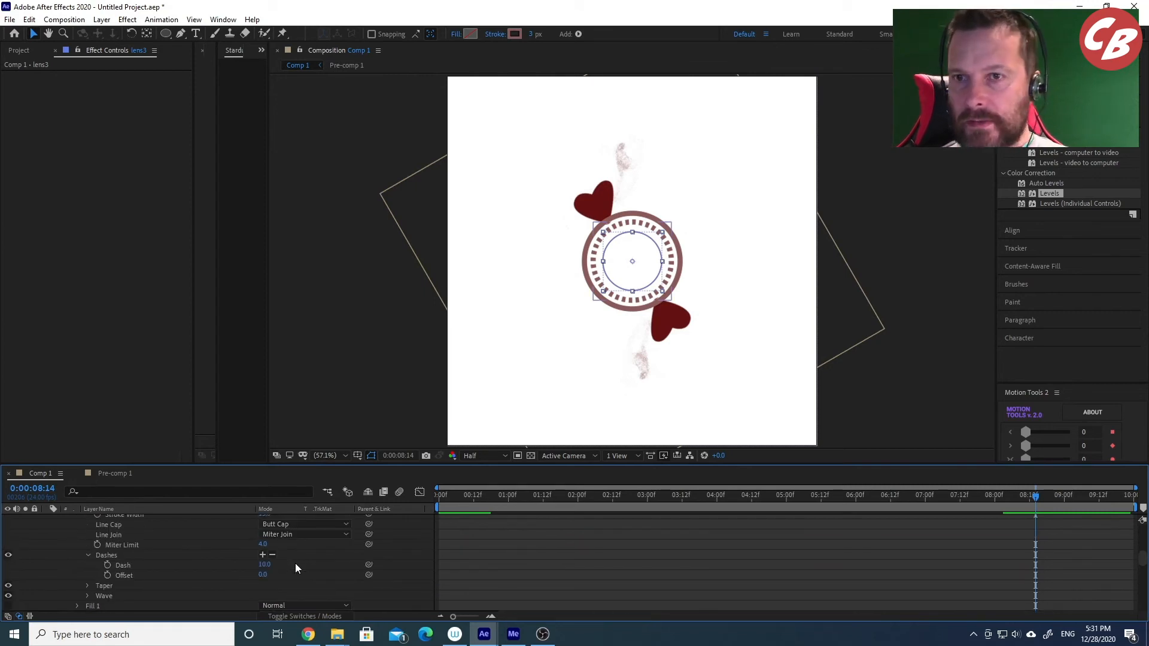
pyautogui.scroll(3, 487, 546)
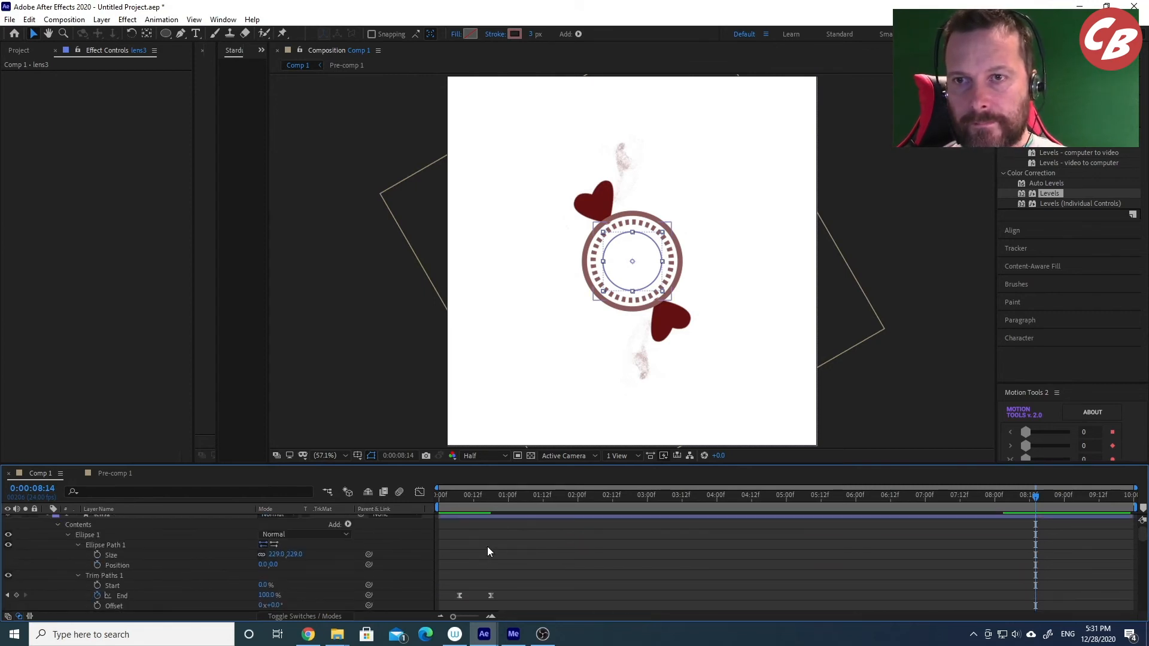
pyautogui.click(477, 520)
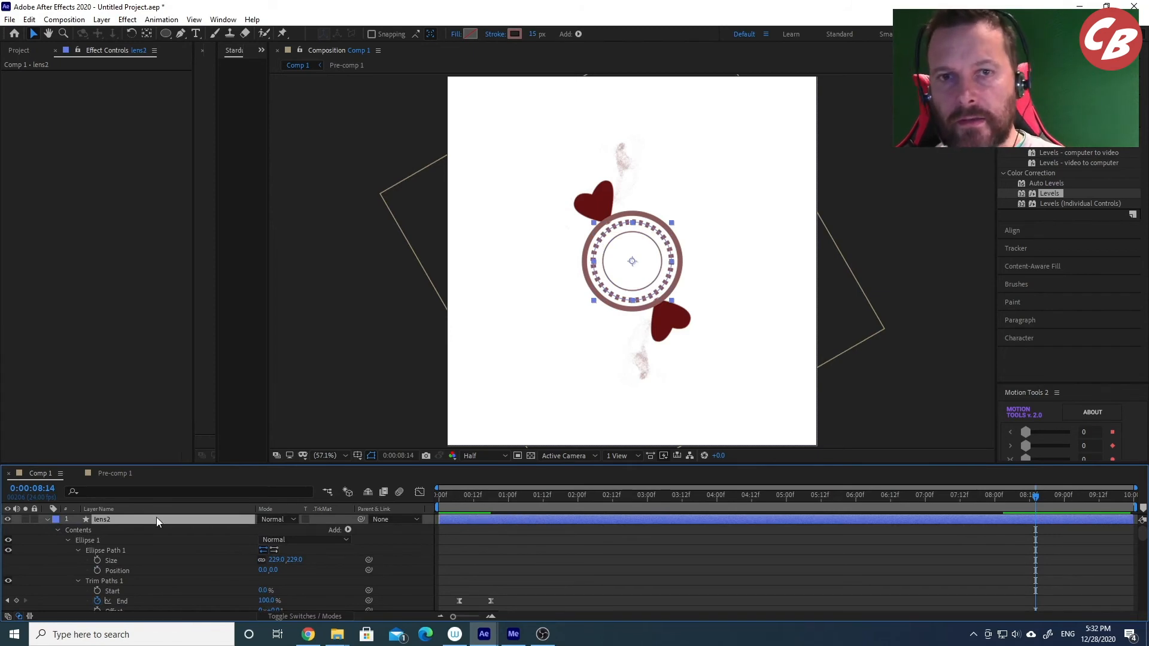
pyautogui.press('u')
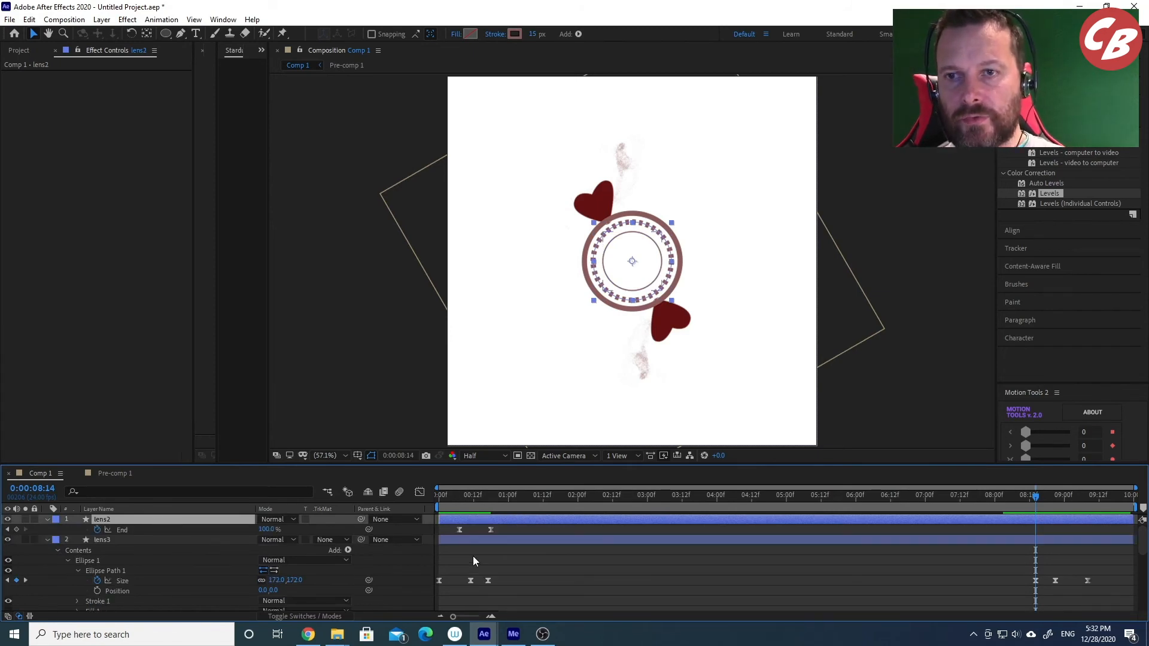
pyautogui.click(475, 542)
pyautogui.press('u')
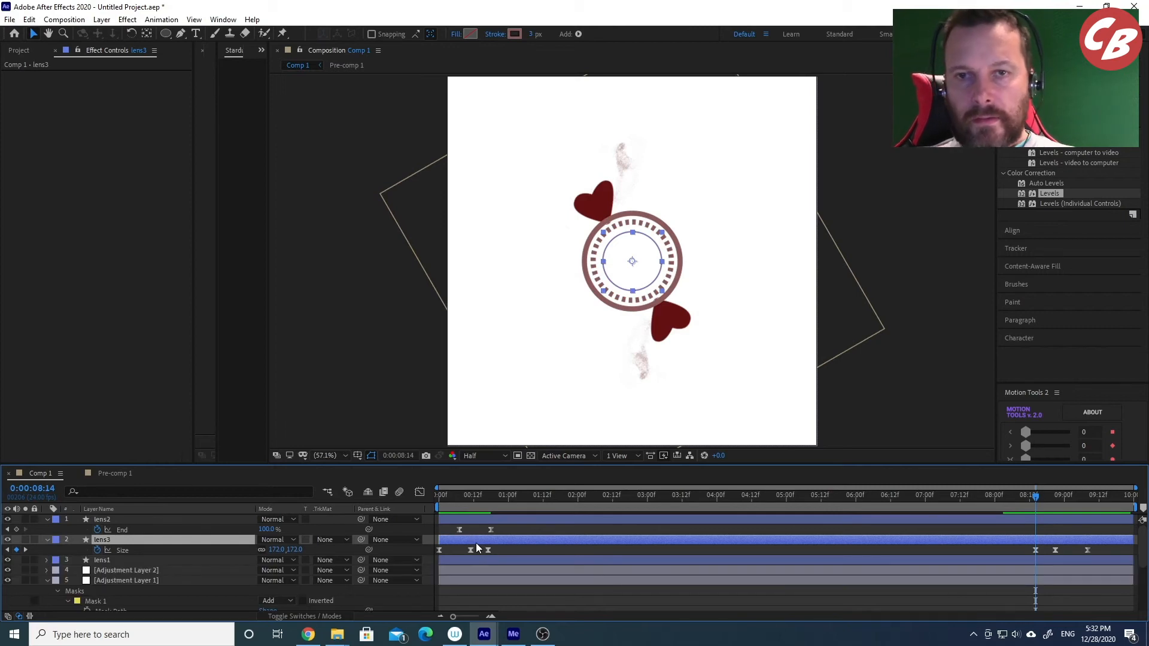
# Copy lens2's two End keyframes in reverse order to 0:00:08:15 and 0:00:09:03.
pyautogui.moveTo(1033, 498); pyautogui.dragTo(1027, 497)
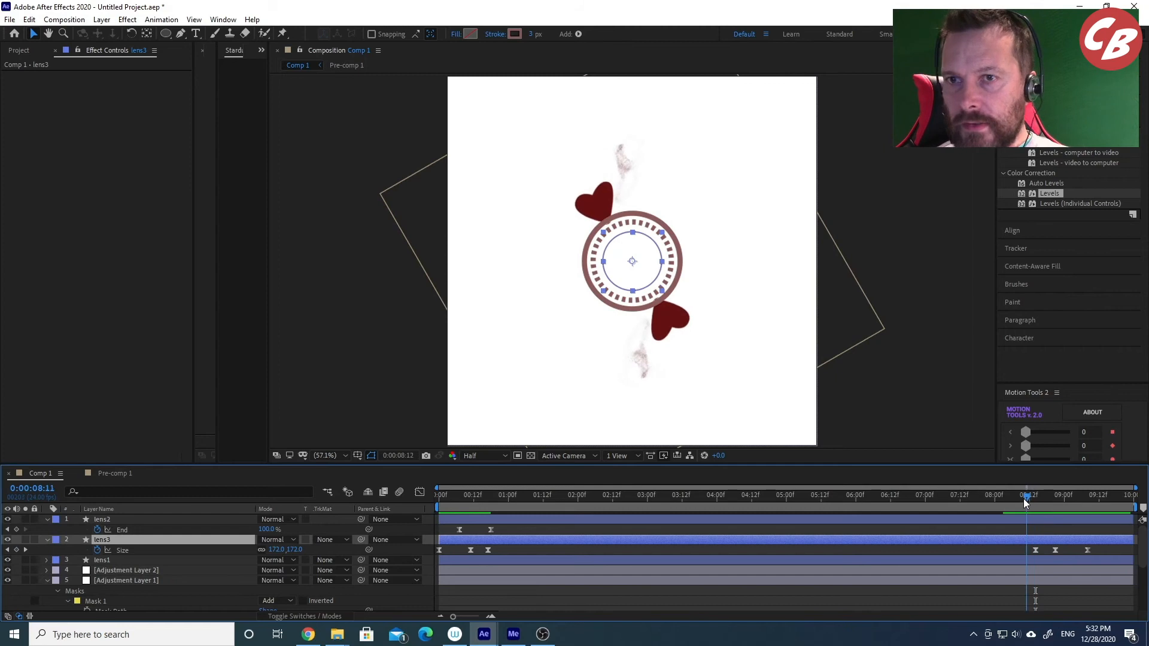
pyautogui.click(1013, 519)
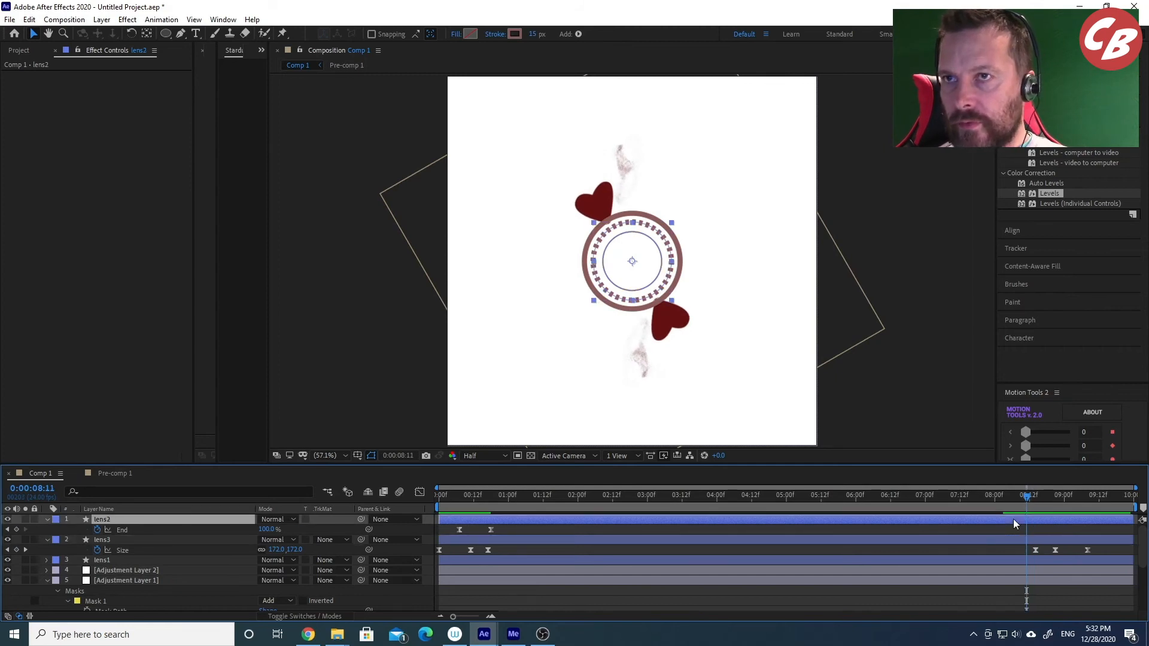
pyautogui.moveTo(1025, 495)
pyautogui.mouseDown()
pyautogui.moveTo(1040, 496)
pyautogui.moveTo(1030, 497)
pyautogui.mouseUp()
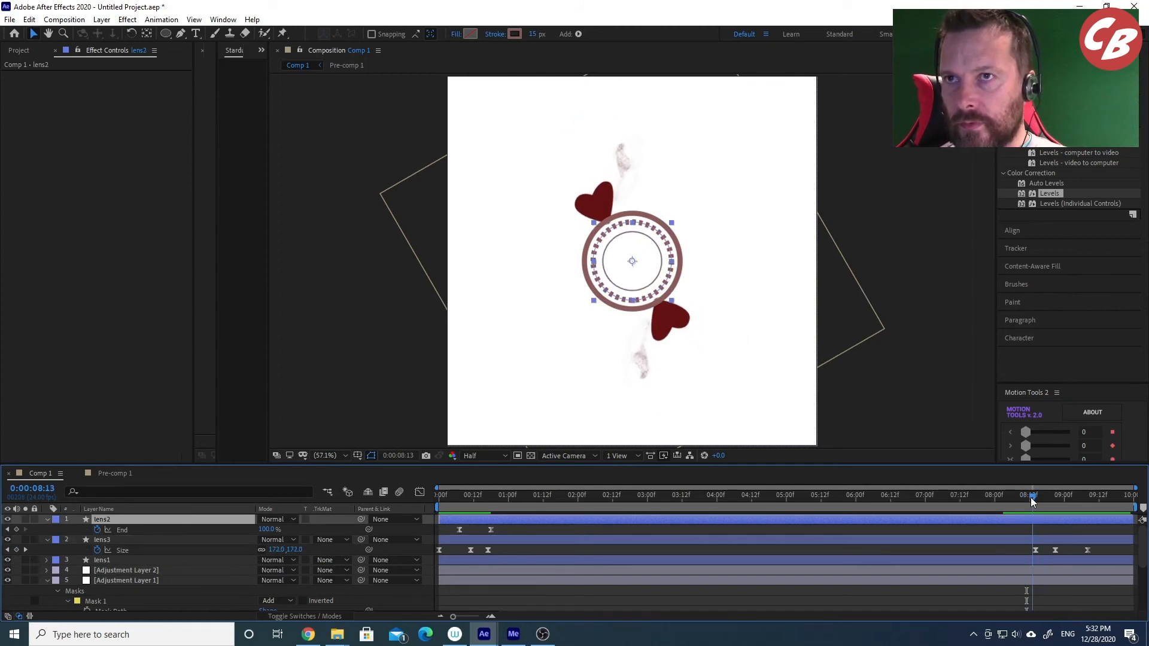
pyautogui.click(489, 530)
pyautogui.moveTo(1028, 494); pyautogui.dragTo(1037, 497)
pyautogui.hotkey('ctrl', 'v')
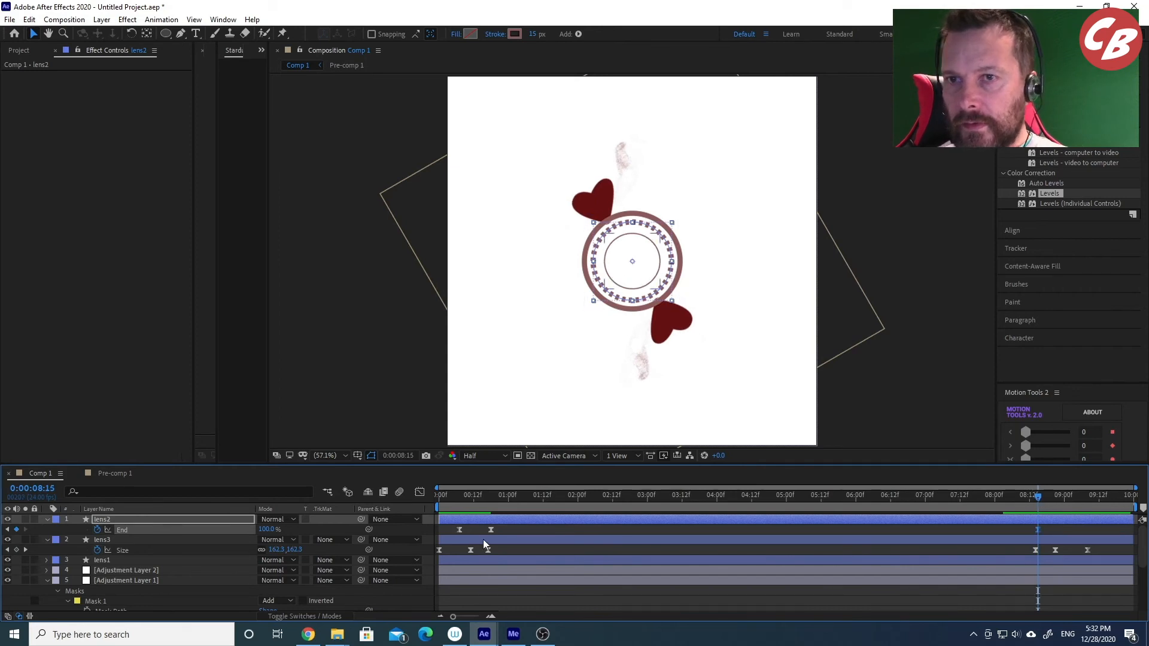
pyautogui.moveTo(1053, 497); pyautogui.dragTo(1071, 497)
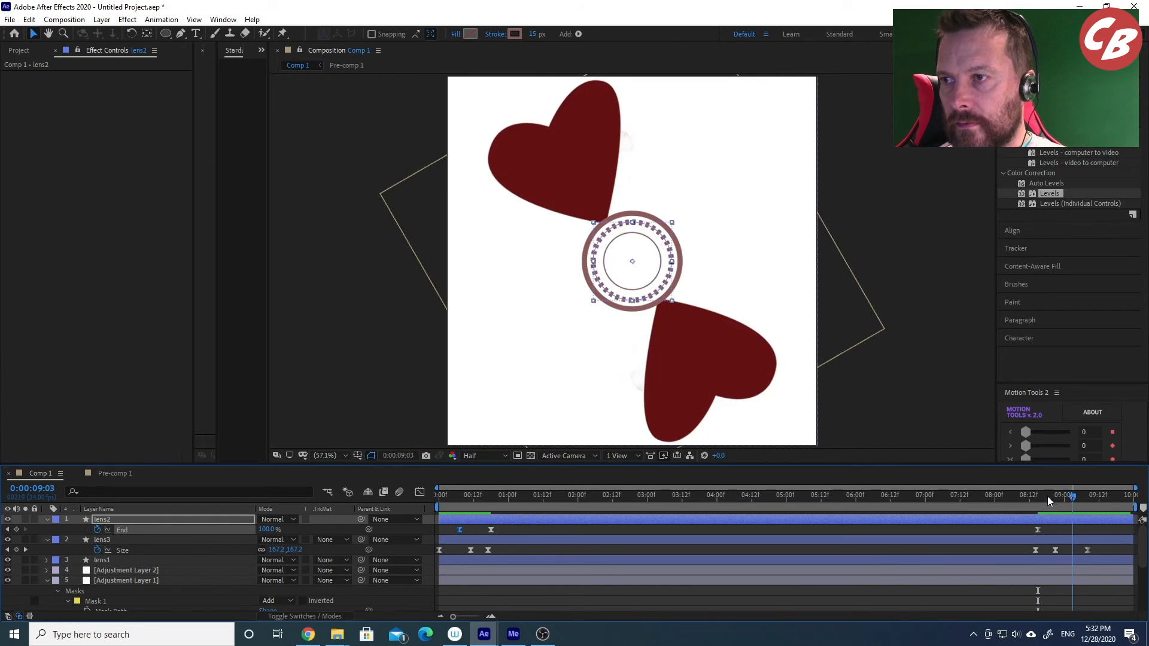
# Delay lens2's third End keyframe to about 0:00:08:17 and preview the dashed ring's closing animation.
pyautogui.click(1002, 497)
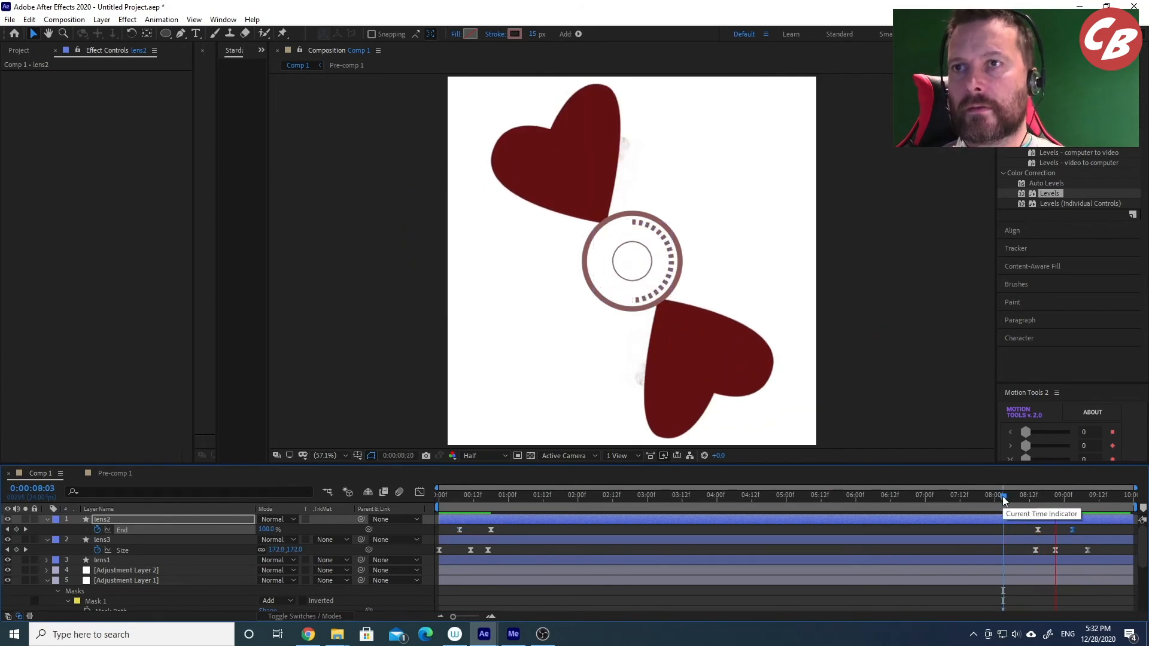
pyautogui.moveTo(1002, 496); pyautogui.dragTo(952, 497)
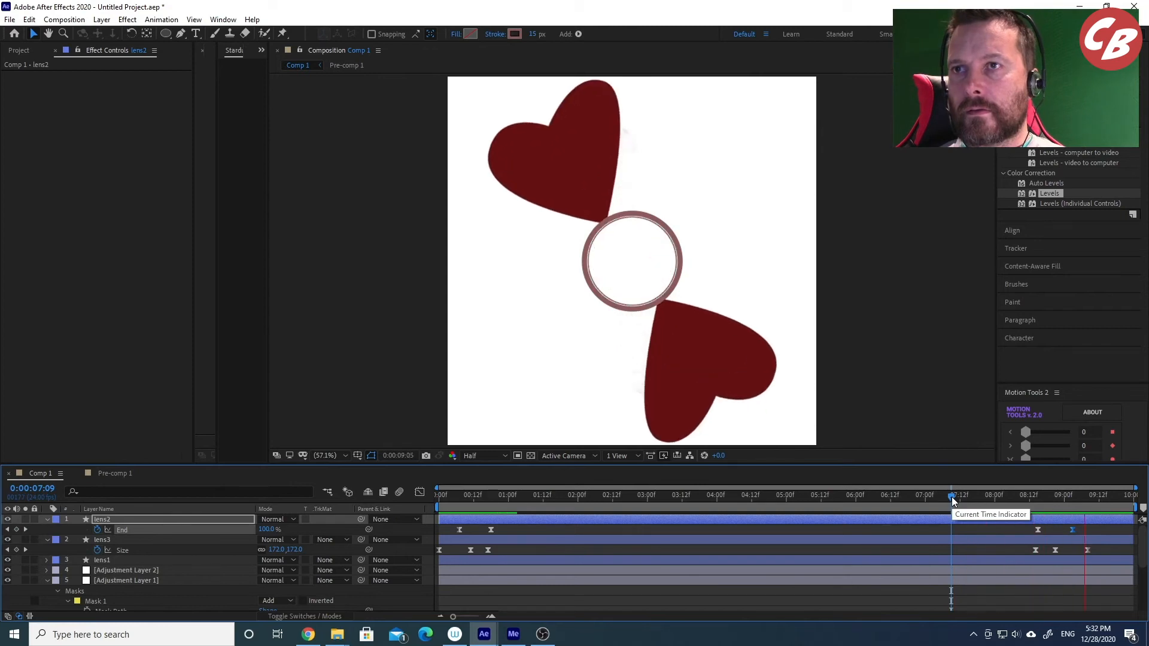
pyautogui.click(1028, 496)
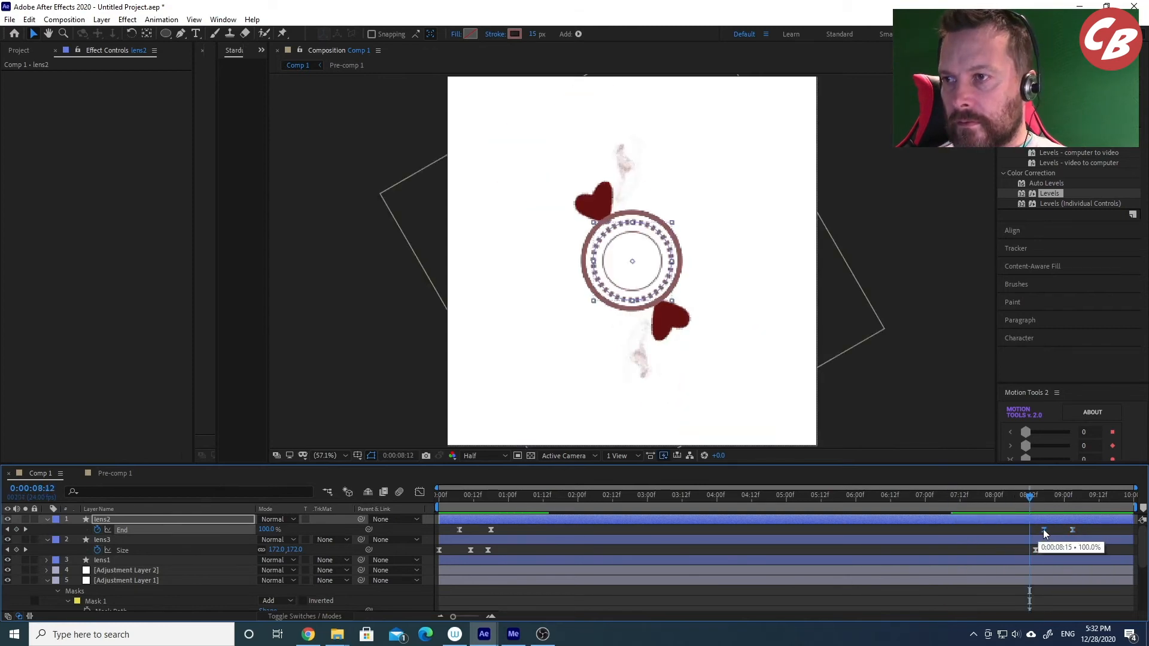
pyautogui.press('space')
pyautogui.moveTo(1029, 498); pyautogui.dragTo(902, 500)
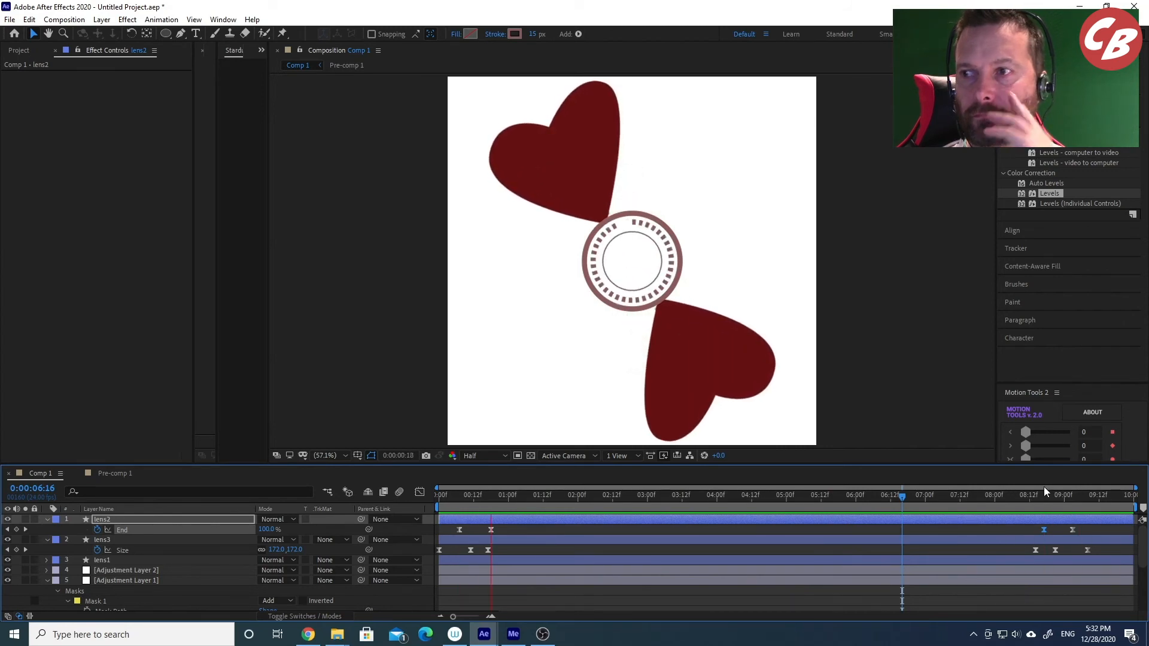
pyautogui.moveTo(1030, 496)
pyautogui.mouseDown()
pyautogui.moveTo(1070, 502)
pyautogui.moveTo(1017, 502)
pyautogui.moveTo(1047, 504)
pyautogui.mouseUp()
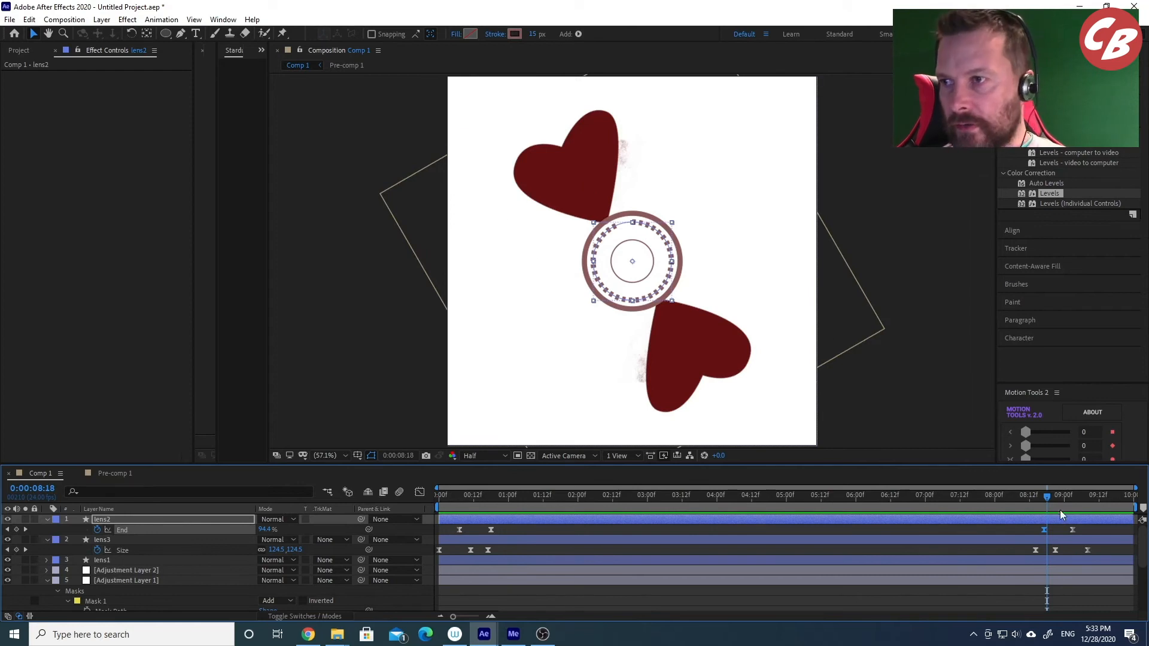
pyautogui.moveTo(1049, 495)
pyautogui.mouseDown()
pyautogui.moveTo(1038, 497)
pyautogui.moveTo(1079, 498)
pyautogui.moveTo(1039, 500)
pyautogui.moveTo(1075, 501)
pyautogui.moveTo(1050, 501)
pyautogui.mouseUp()
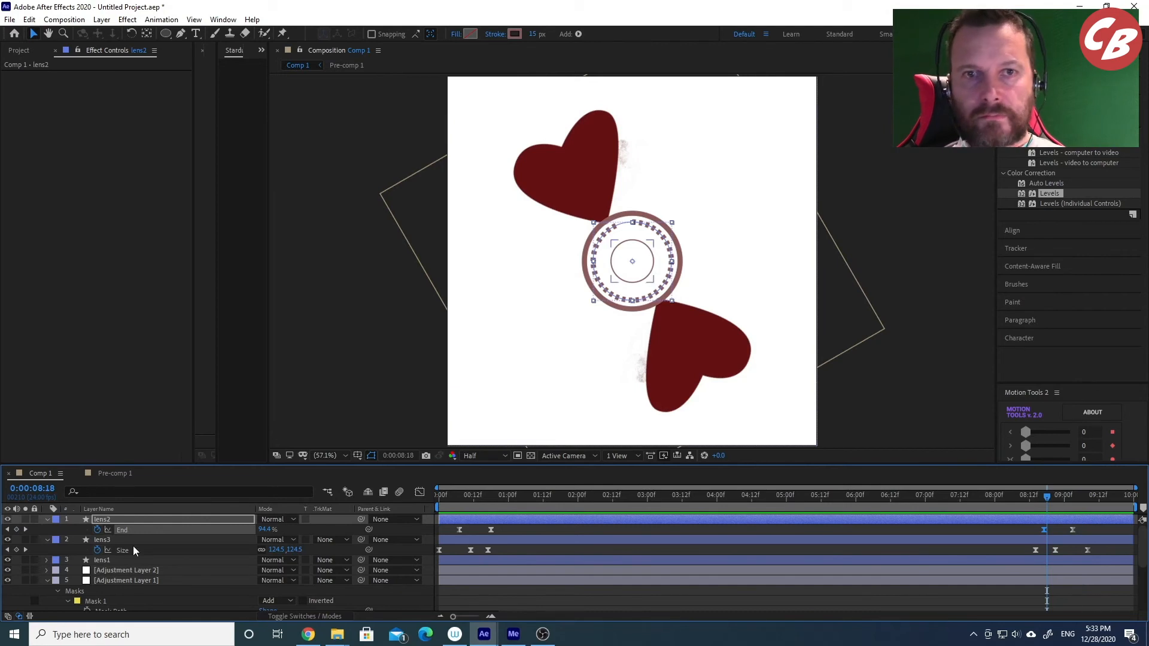
# Collapse the open properties of the lens, adjustment and pre-comp layers.
pyautogui.click(46, 519)
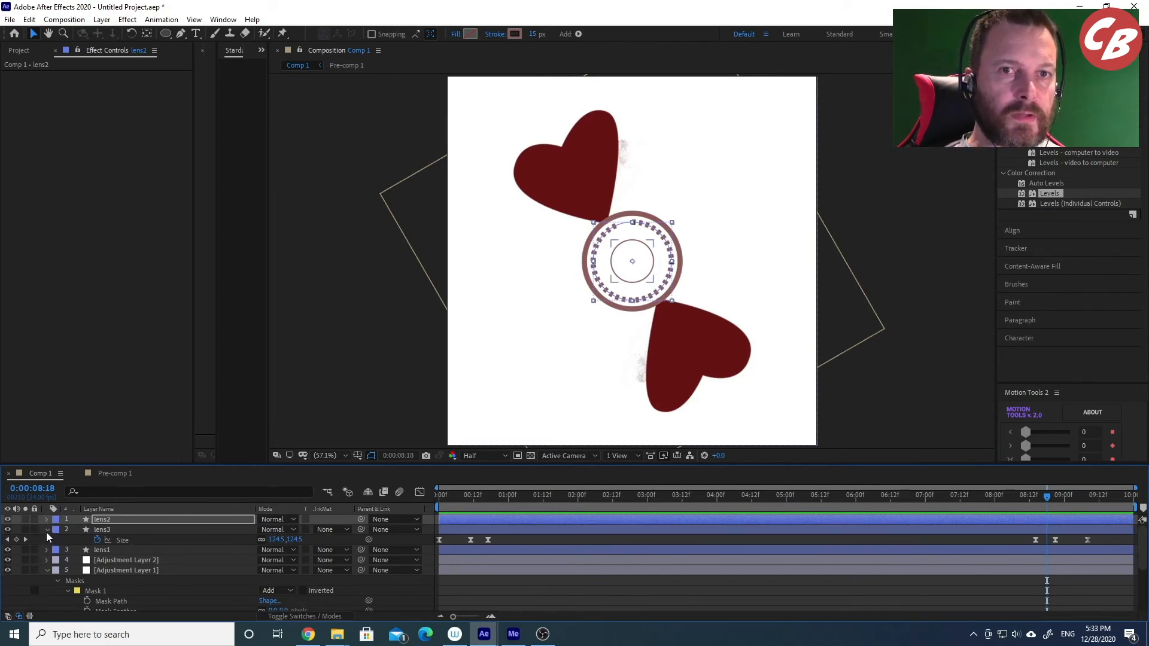
pyautogui.click(46, 530)
pyautogui.click(47, 560)
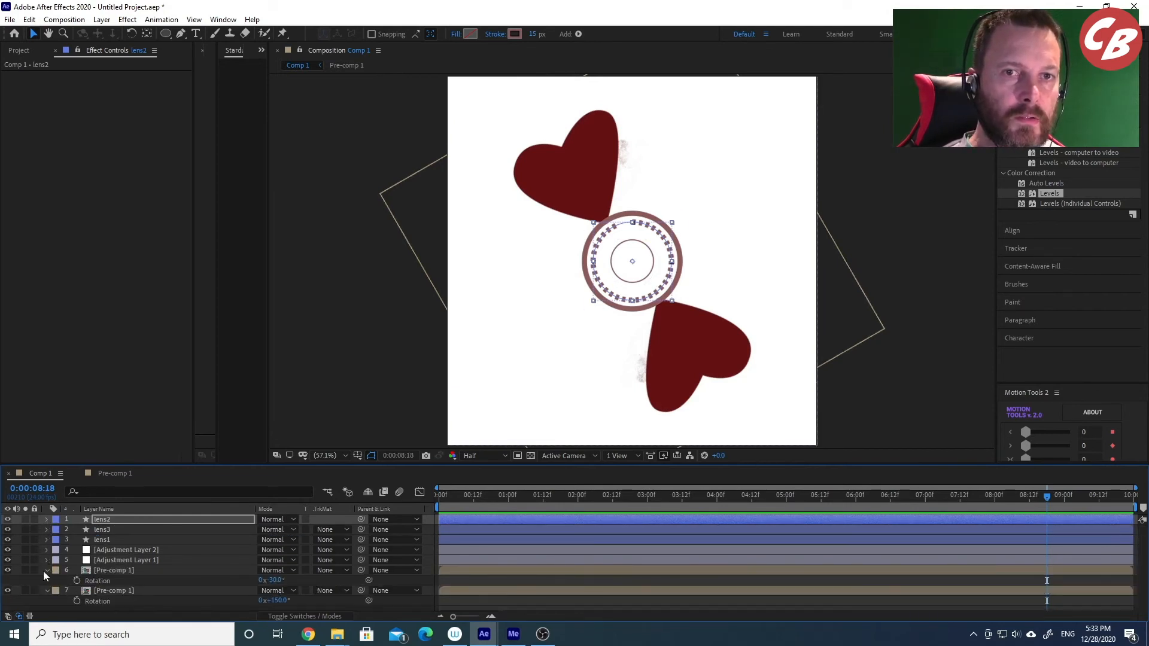
pyautogui.click(47, 571)
pyautogui.click(47, 581)
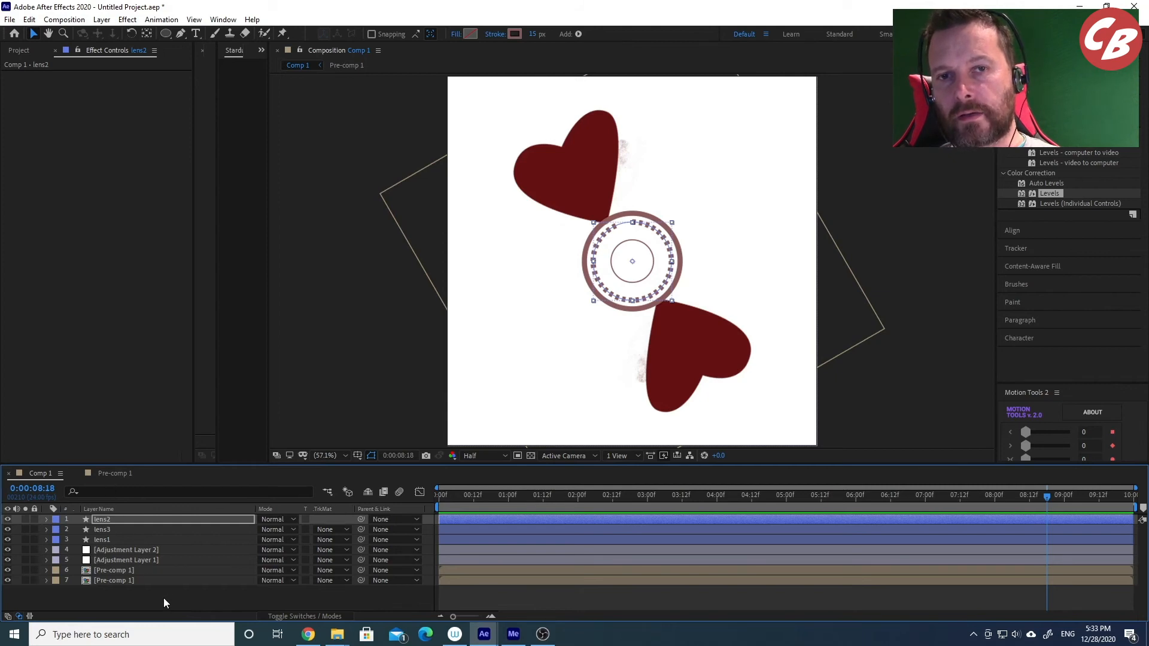
pyautogui.moveTo(163, 599); pyautogui.dragTo(89, 518)
pyautogui.click(133, 588)
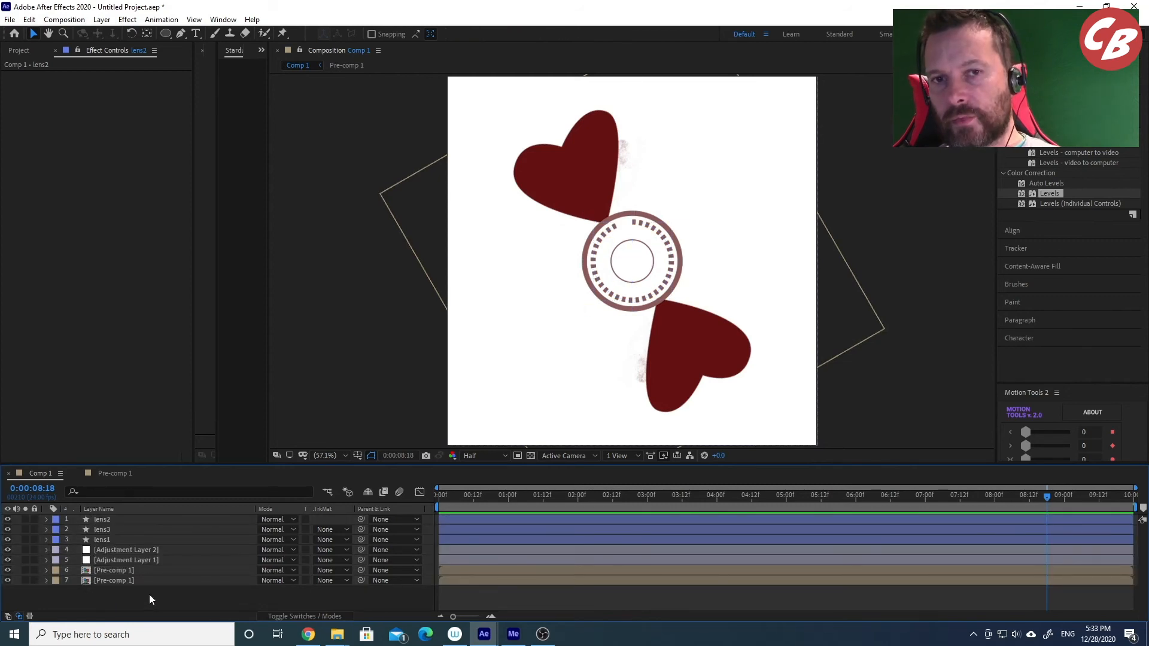
pyautogui.moveTo(138, 599); pyautogui.dragTo(96, 518)
pyautogui.click(123, 597)
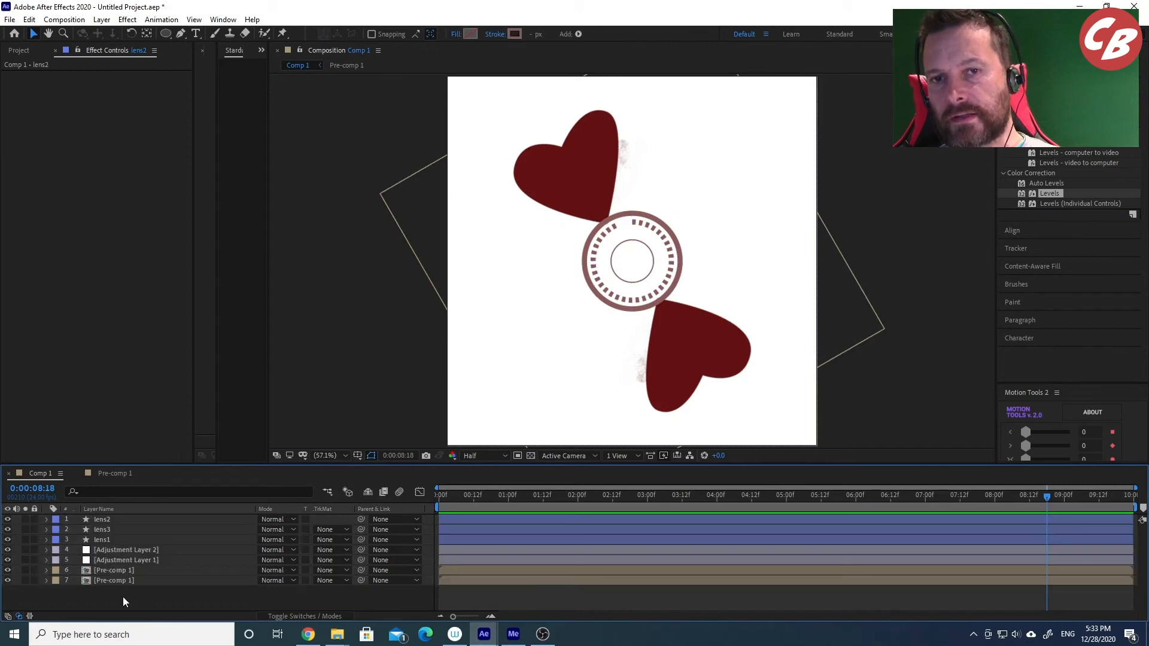
# Add a null object to the composition and rename it master.
pyautogui.rightClick(123, 597)
pyautogui.moveTo(169, 466)
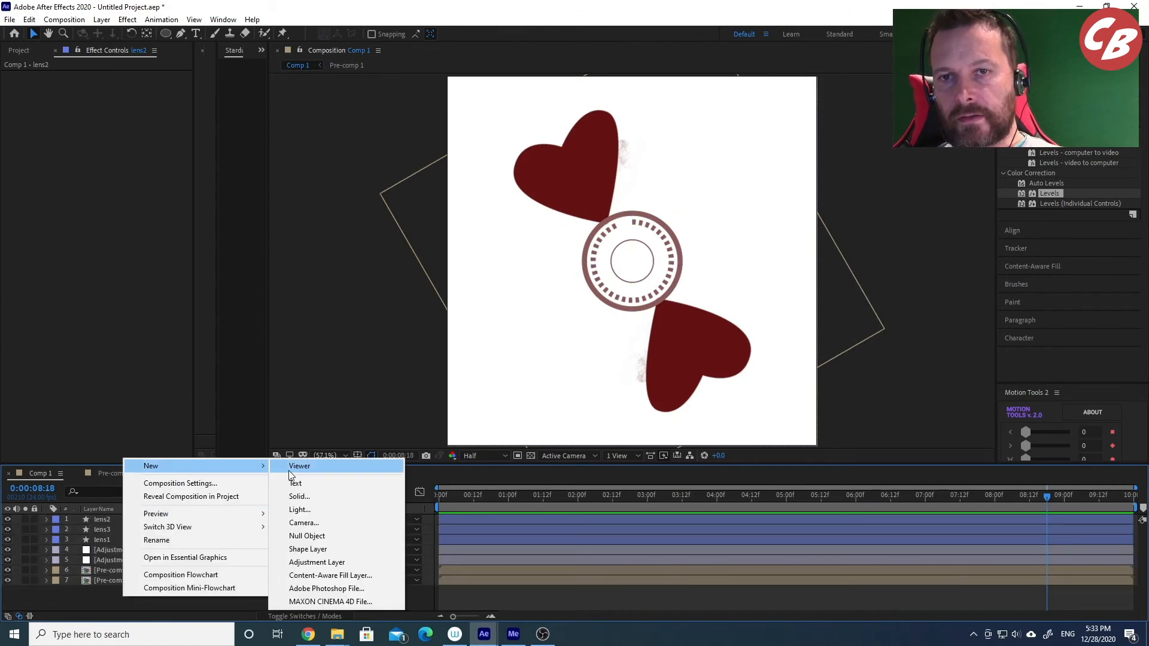
pyautogui.click(307, 536)
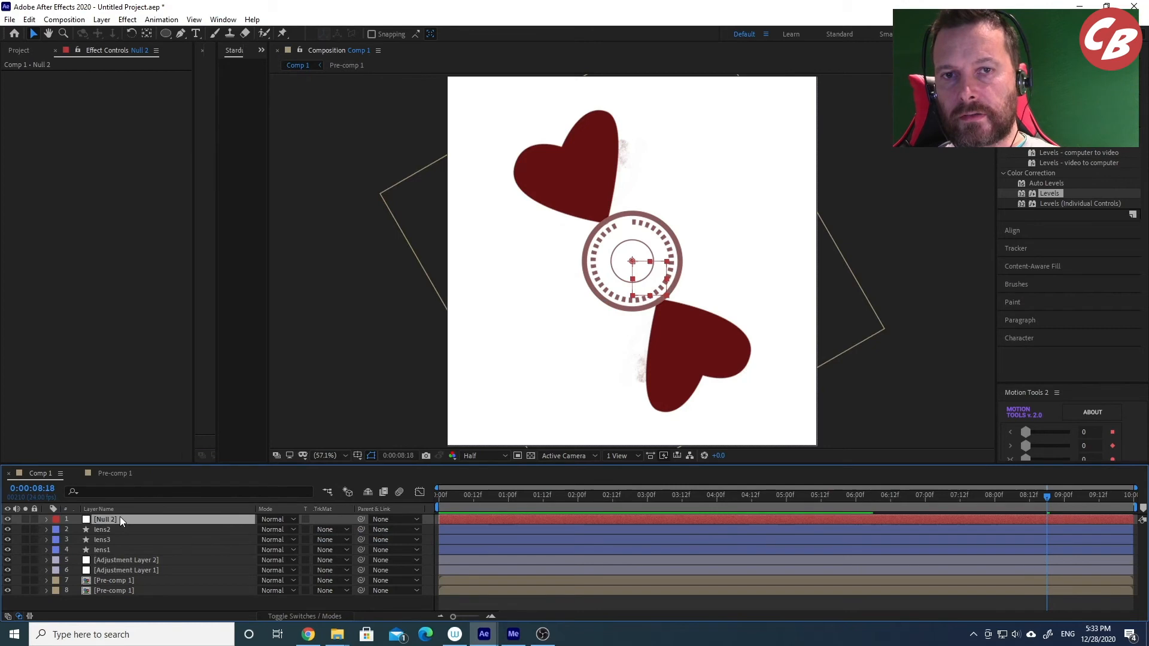
pyautogui.press('Return')
pyautogui.write('m')
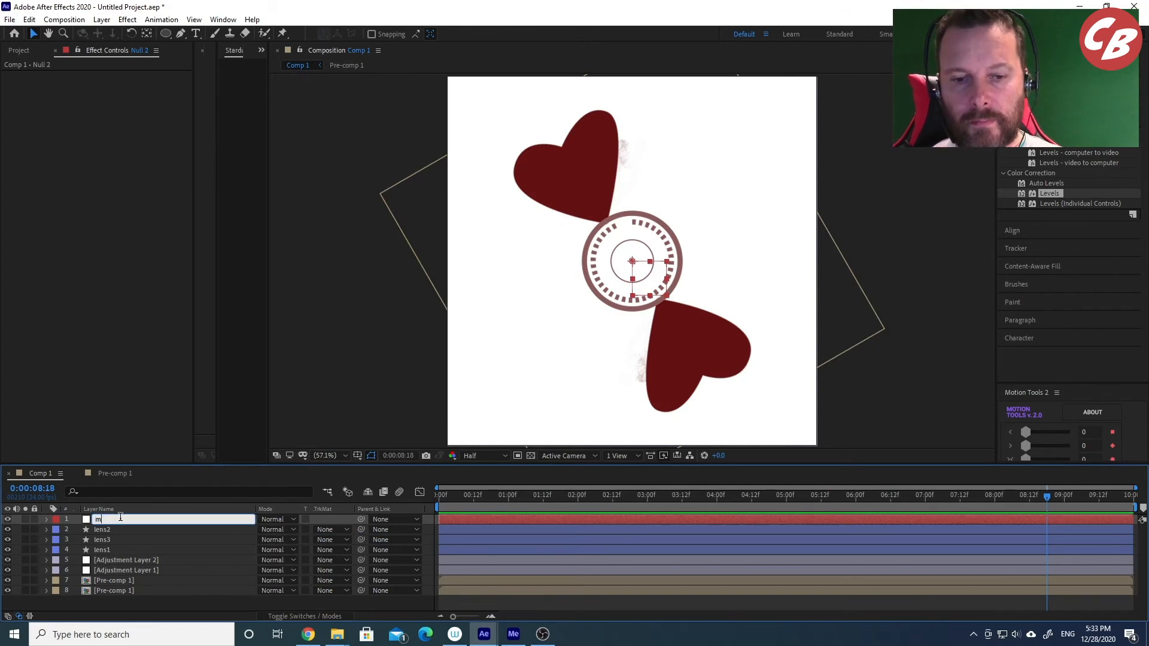
pyautogui.write('aster')
pyautogui.press('Return')
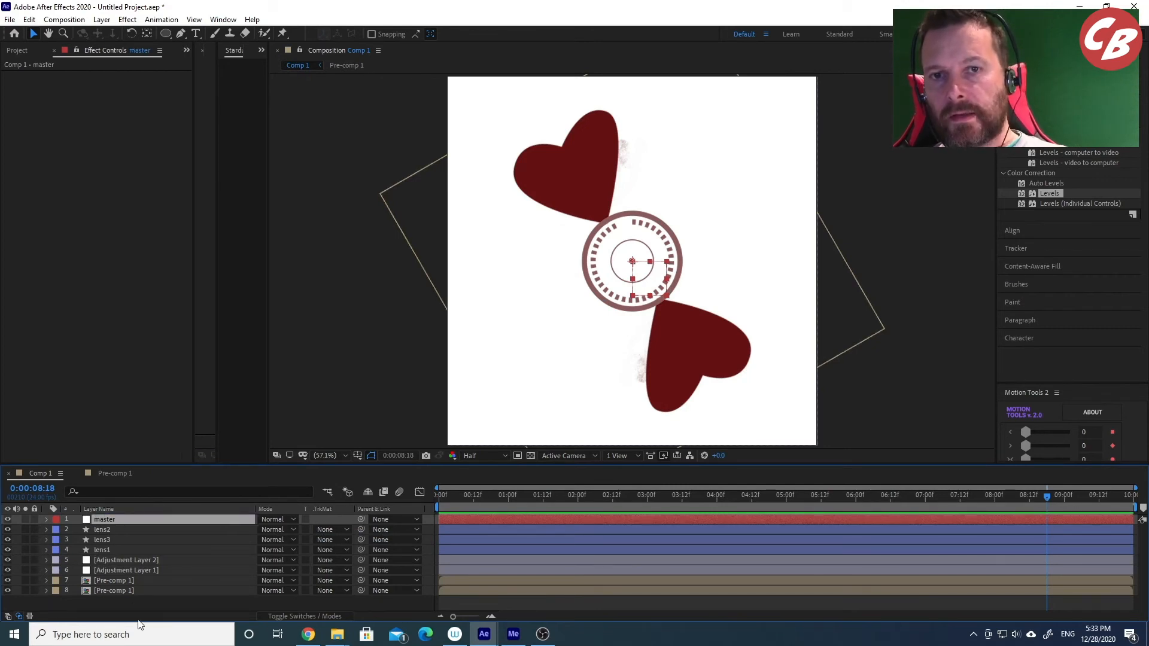
# Parent all lens, adjustment and pre-comp layers to the master null, and select master with the time at 0:00:08:11.
pyautogui.moveTo(145, 602); pyautogui.dragTo(109, 530)
pyautogui.moveTo(361, 530); pyautogui.dragTo(221, 519)
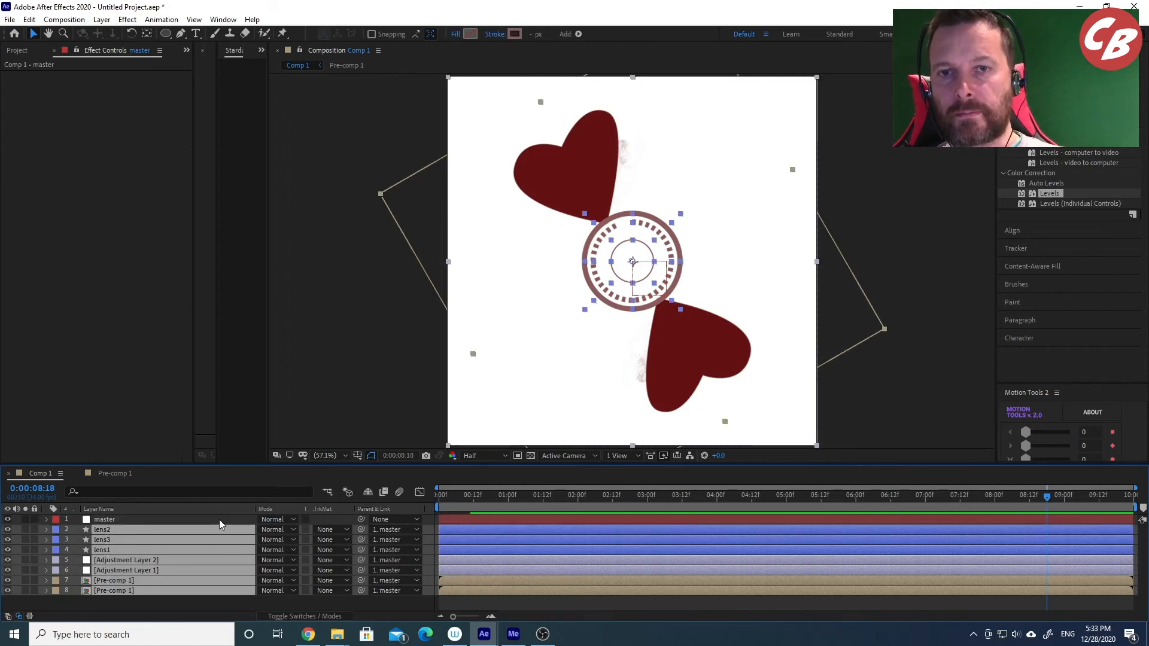
pyautogui.moveTo(1013, 500); pyautogui.dragTo(1028, 505)
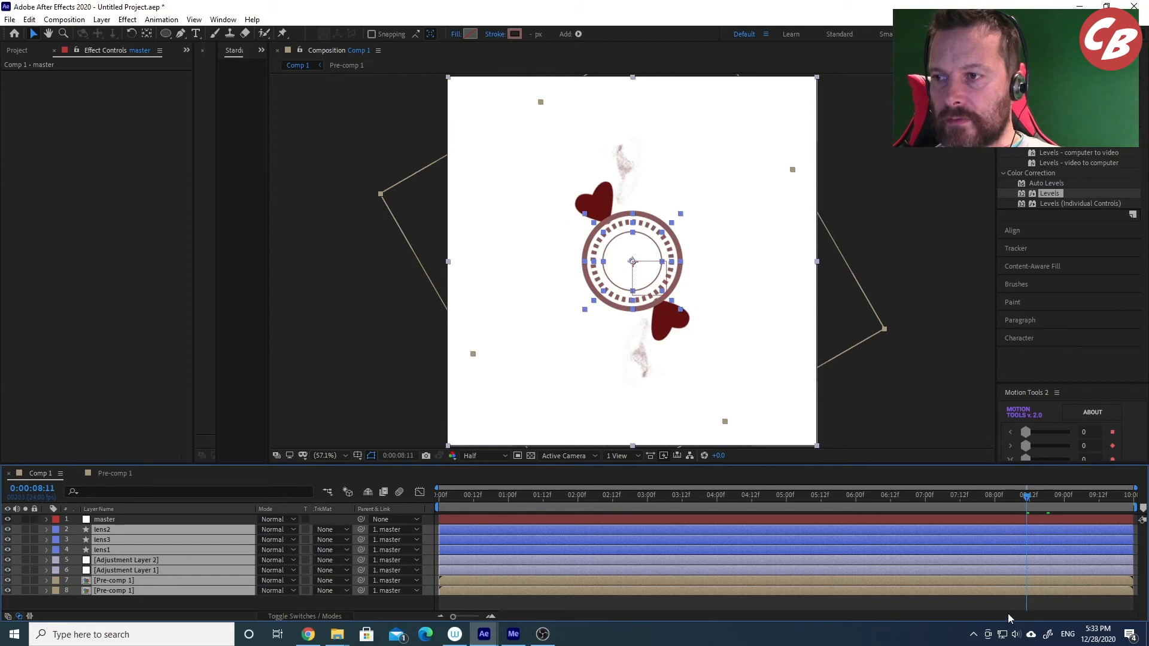
pyautogui.click(1012, 519)
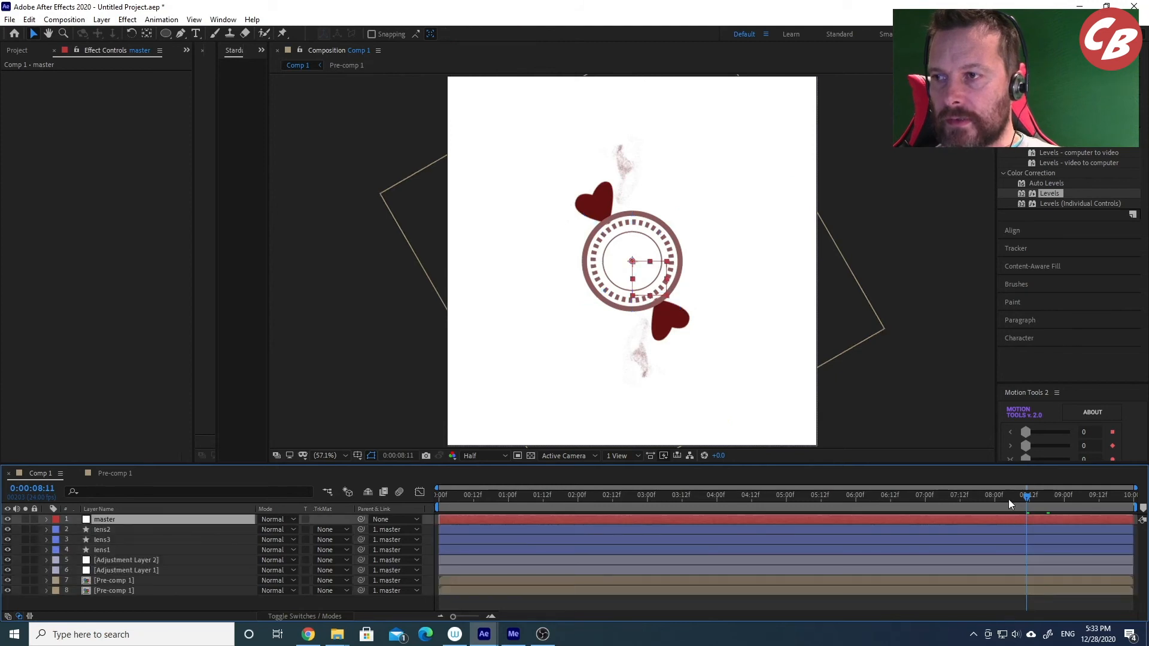
# Reveal the lens2 End and lens3 Size keyframes again and set the current time to 0:00:08:21.
pyautogui.click(1041, 530)
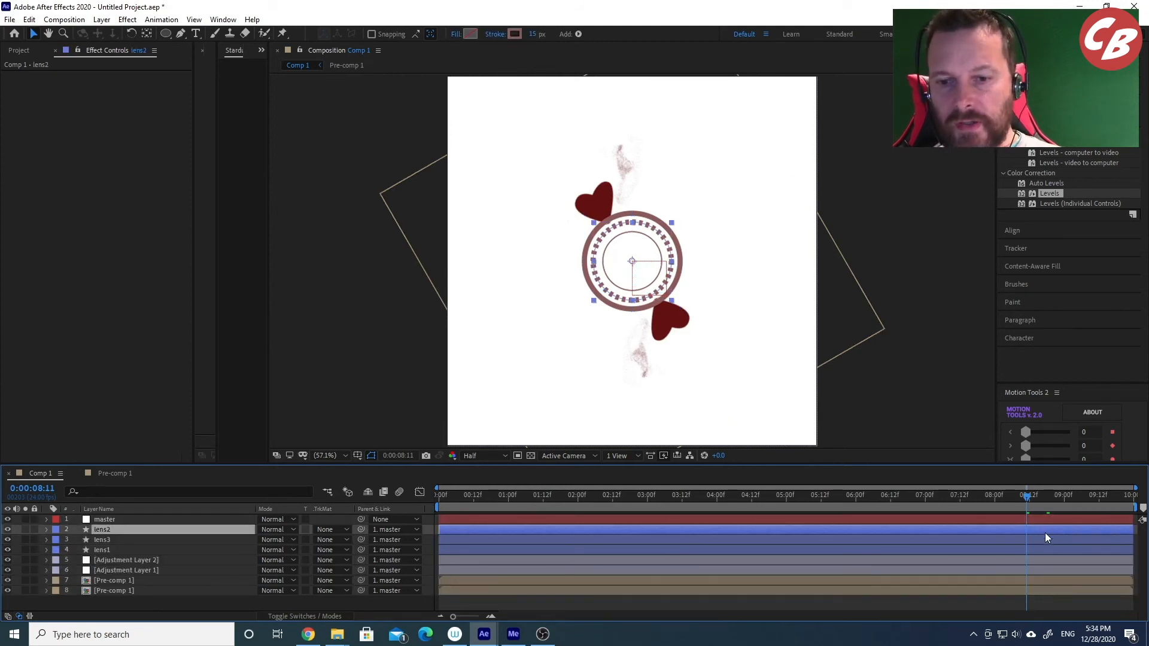
pyautogui.press('u')
pyautogui.click(1047, 550)
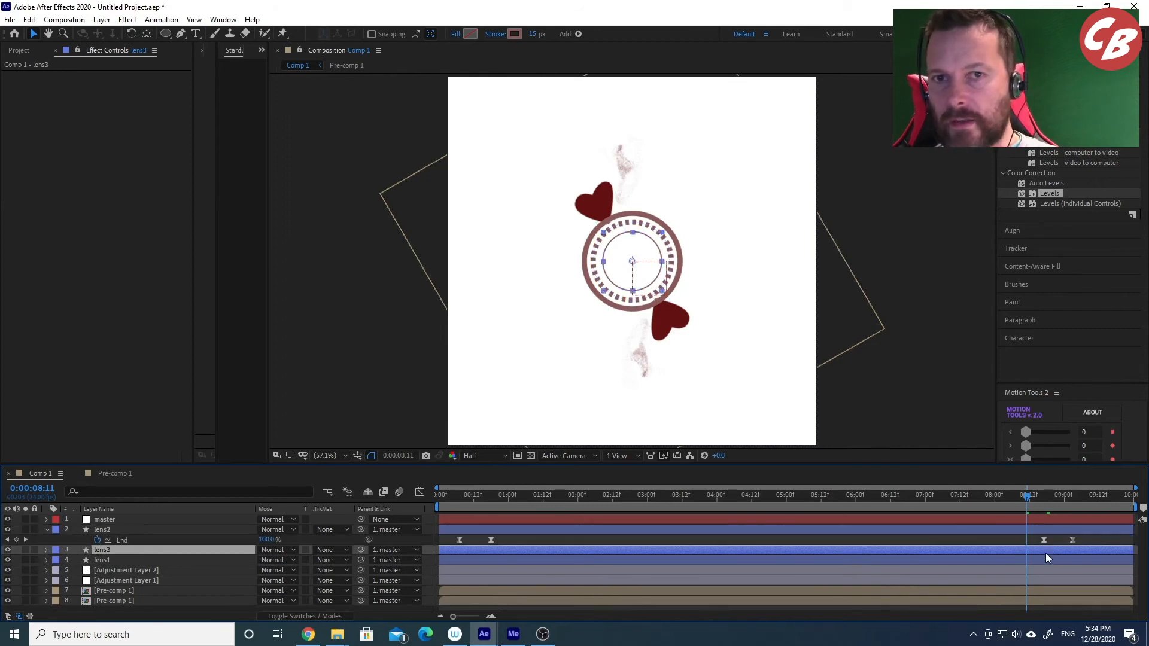
pyautogui.press('u')
pyautogui.moveTo(1002, 495); pyautogui.dragTo(1056, 517)
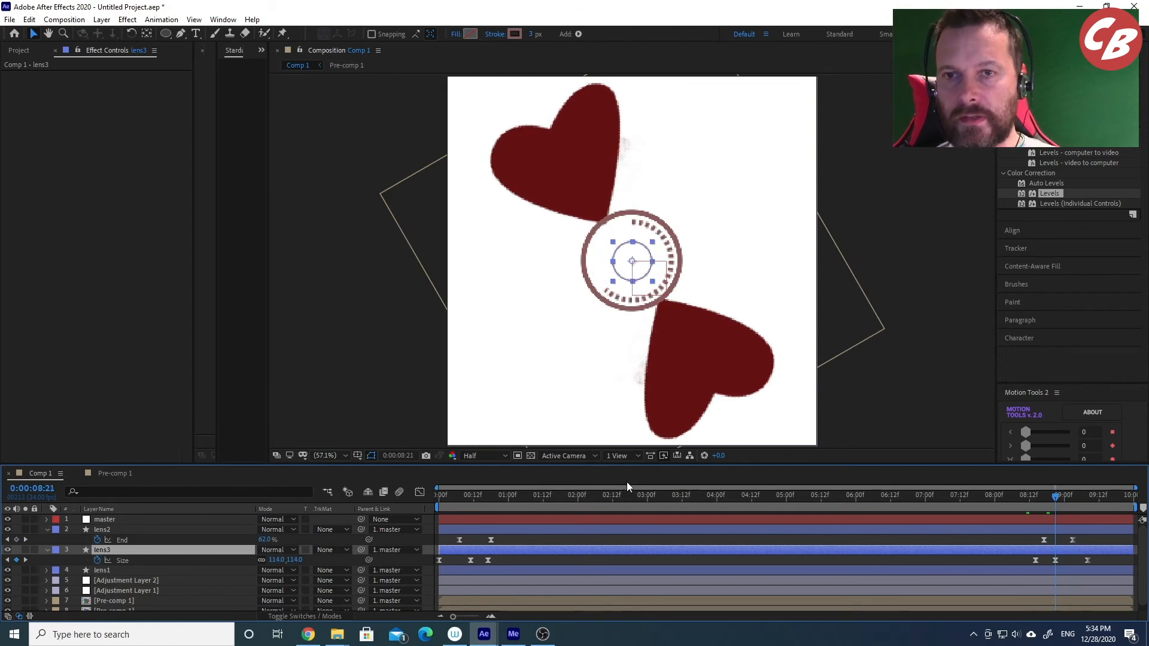
# Keyframe the master null's rotation from 0° at 0:00:08:21 to 360° at 0:00:09:13 and preview the spin.
pyautogui.click(143, 521)
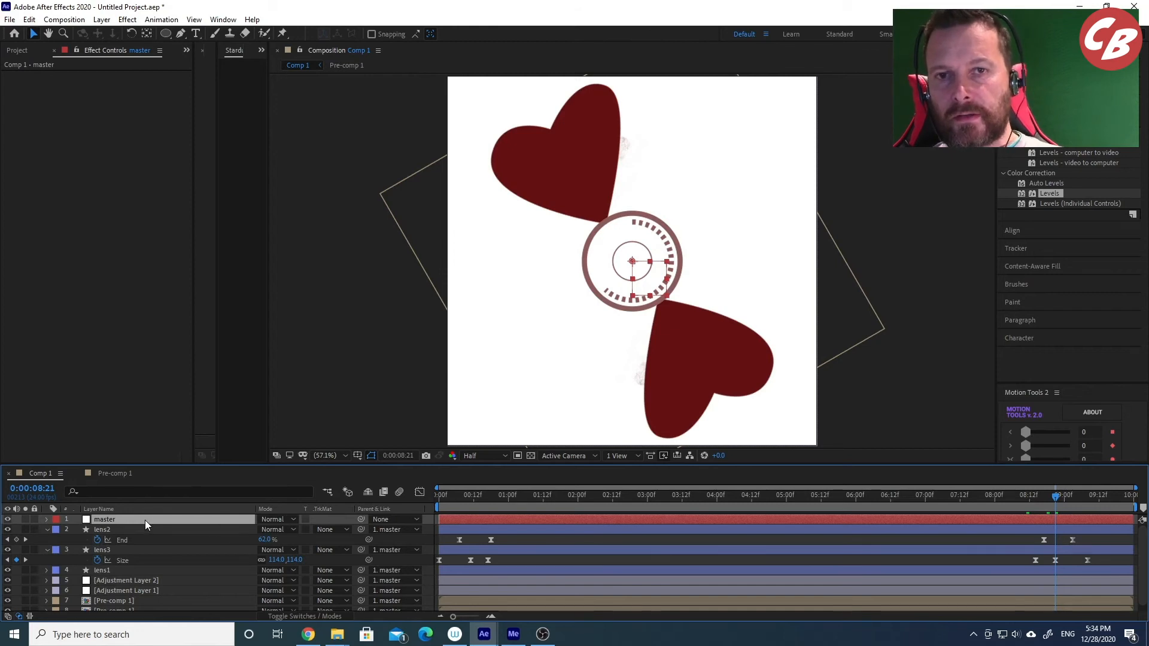
pyautogui.press('r')
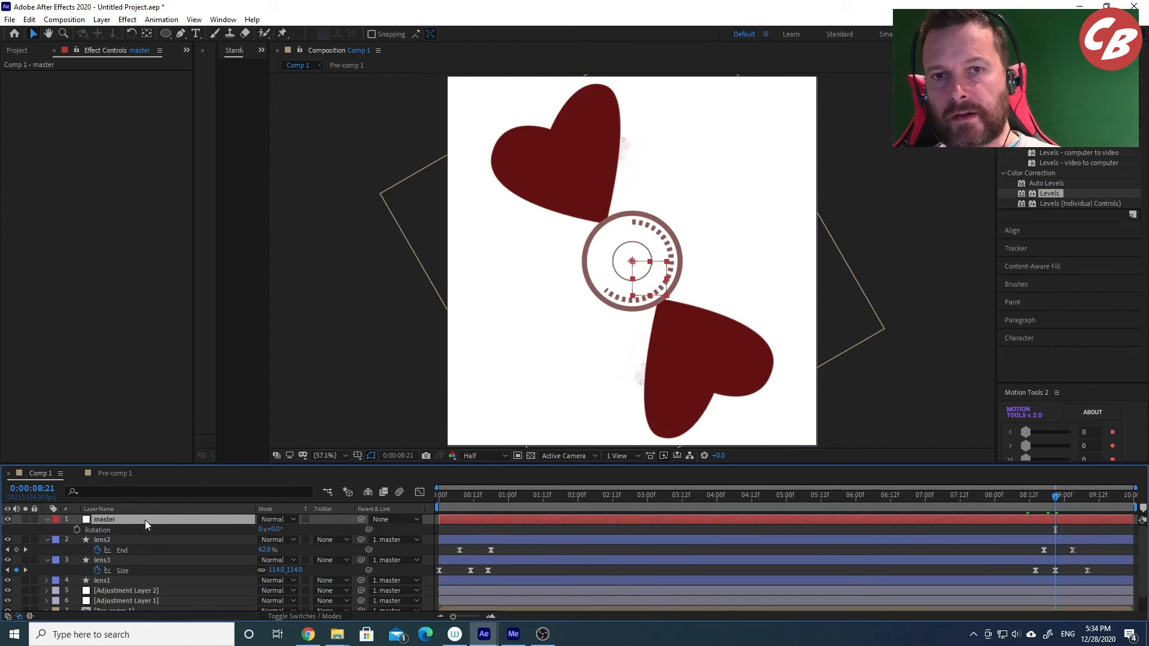
pyautogui.click(76, 530)
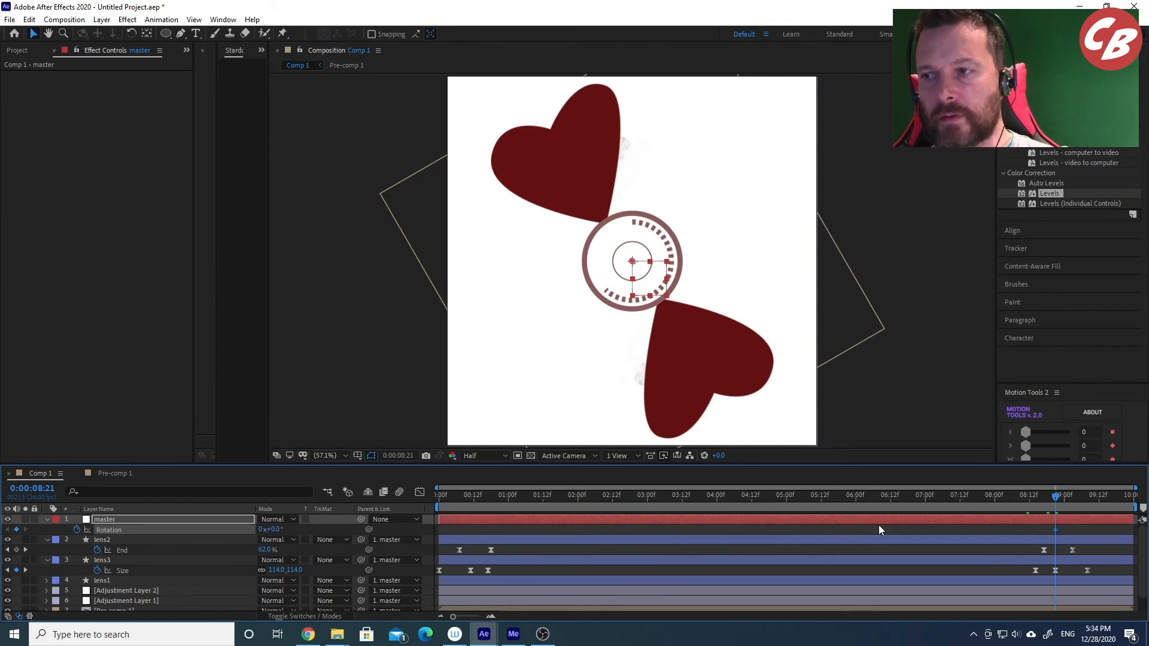
pyautogui.moveTo(1054, 496); pyautogui.dragTo(1101, 499)
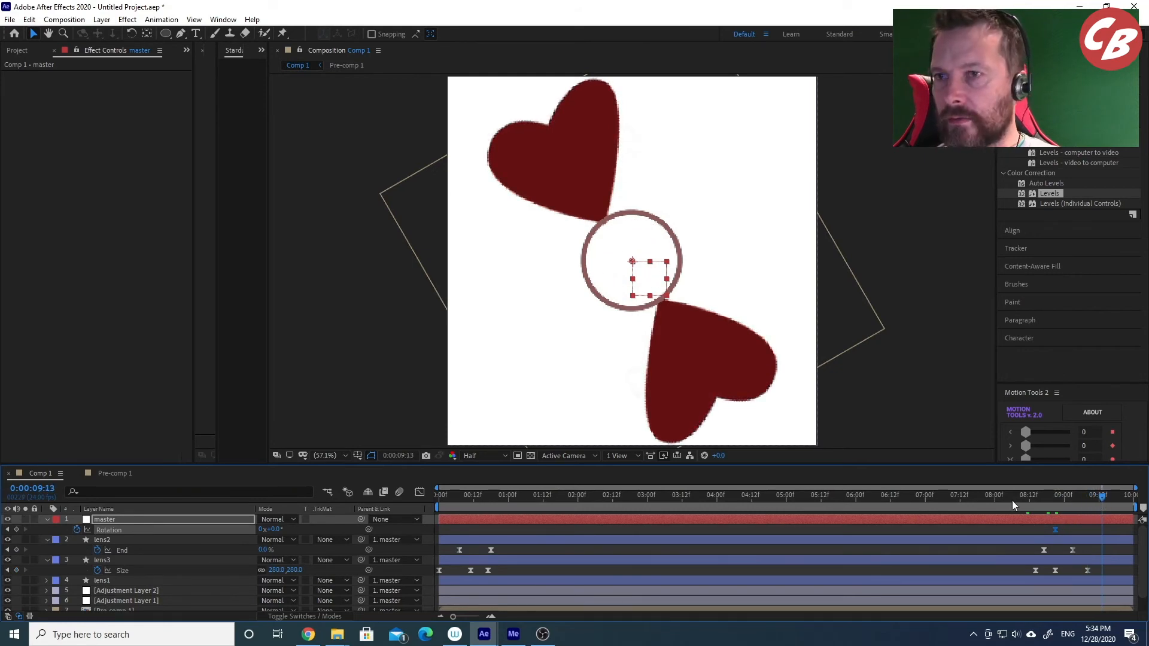
pyautogui.click(277, 529)
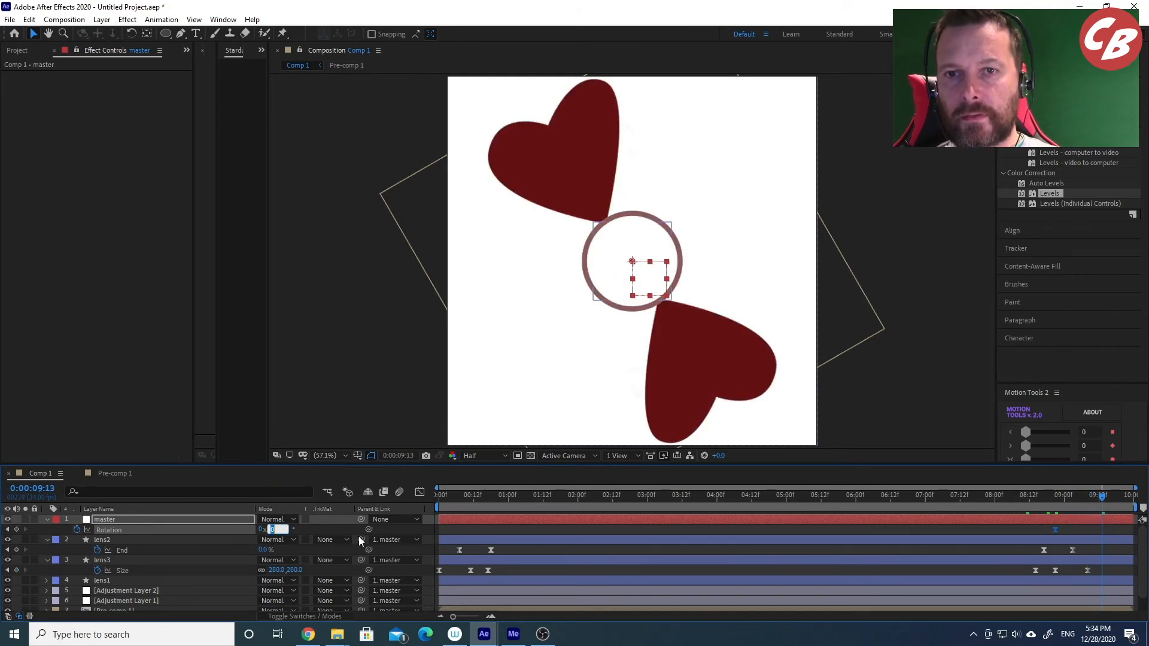
pyautogui.write('360')
pyautogui.press('Return')
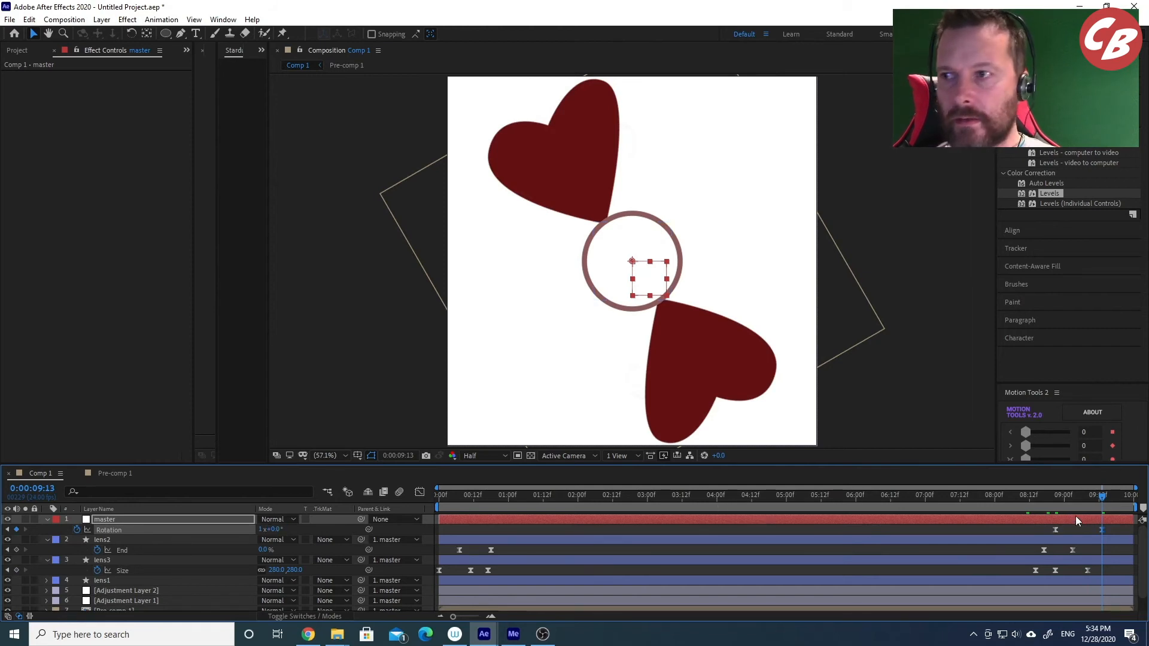
pyautogui.moveTo(1068, 500); pyautogui.dragTo(1021, 498)
pyautogui.press('space')
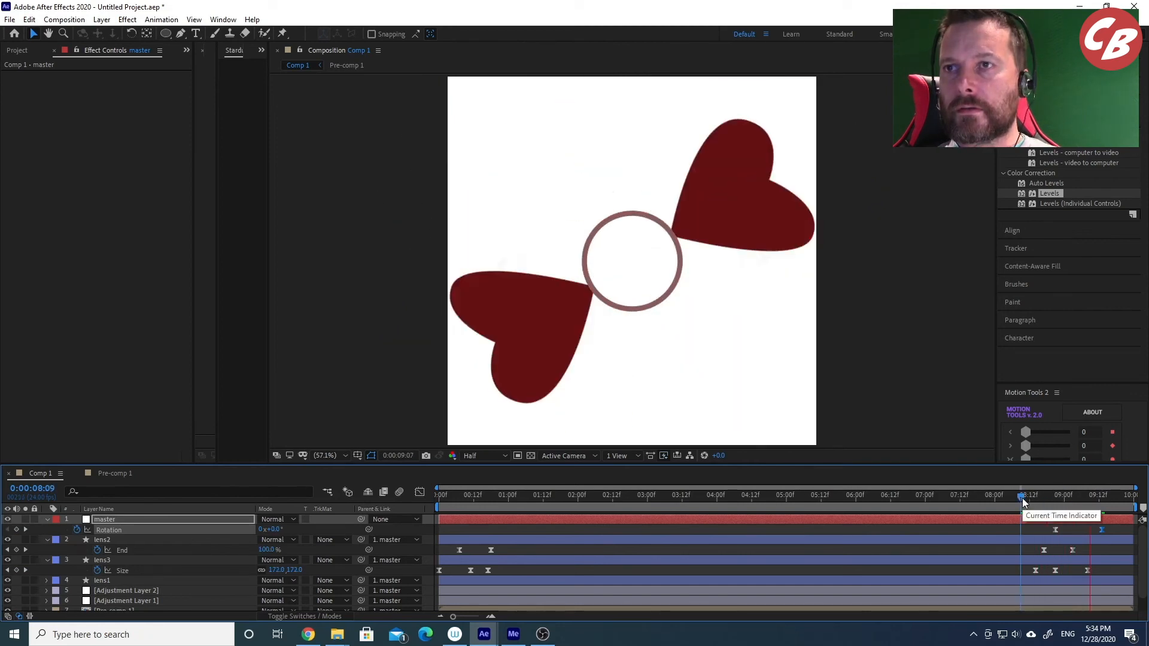
# Change the master rotation keyframe at 0:00:09:13 to -1 revolution and preview the reversed spin.
pyautogui.click(1064, 498)
pyautogui.moveTo(1100, 495); pyautogui.dragTo(1095, 520)
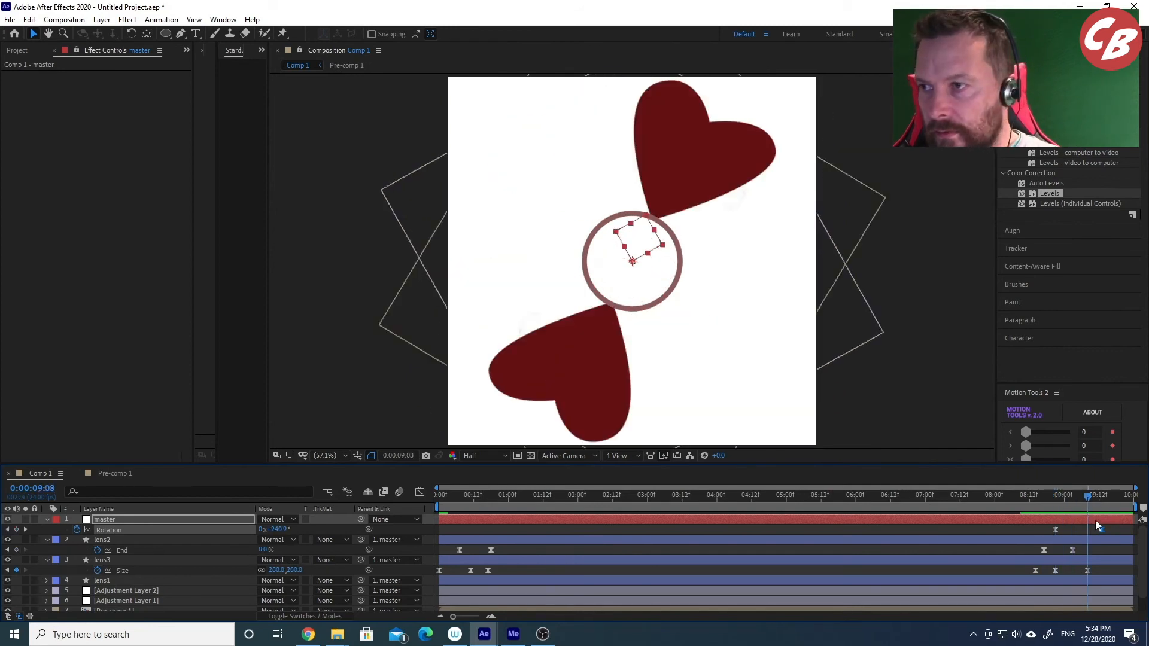
pyautogui.press('k')
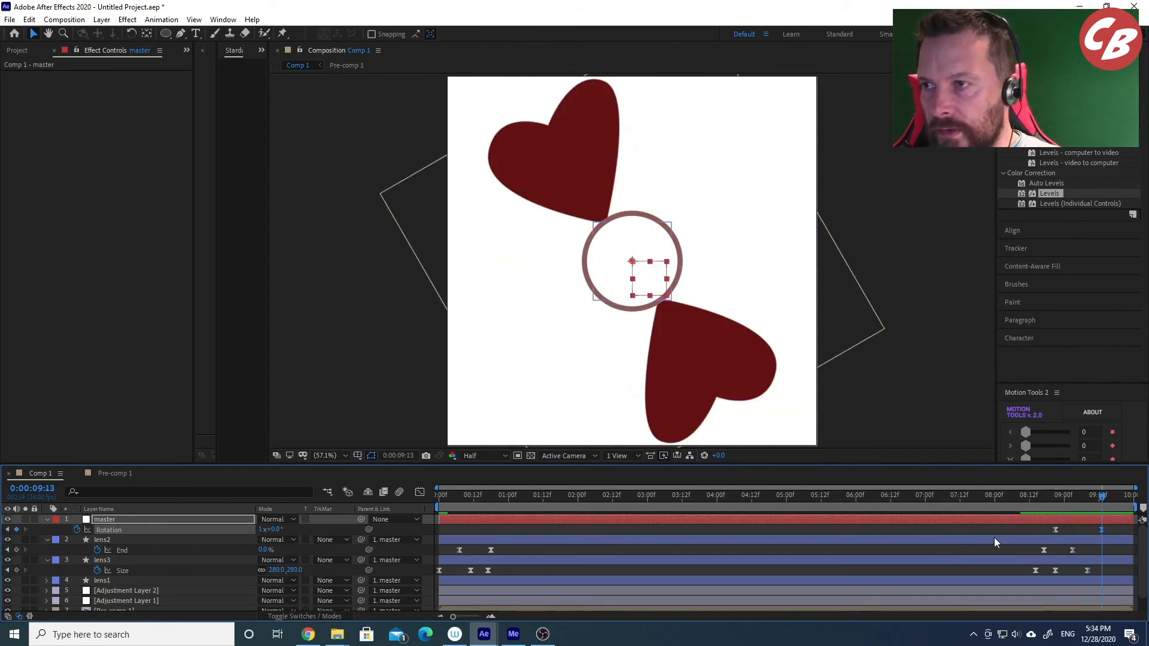
pyautogui.click(263, 530)
pyautogui.write('-1')
pyautogui.press('Return')
pyautogui.click(1021, 495)
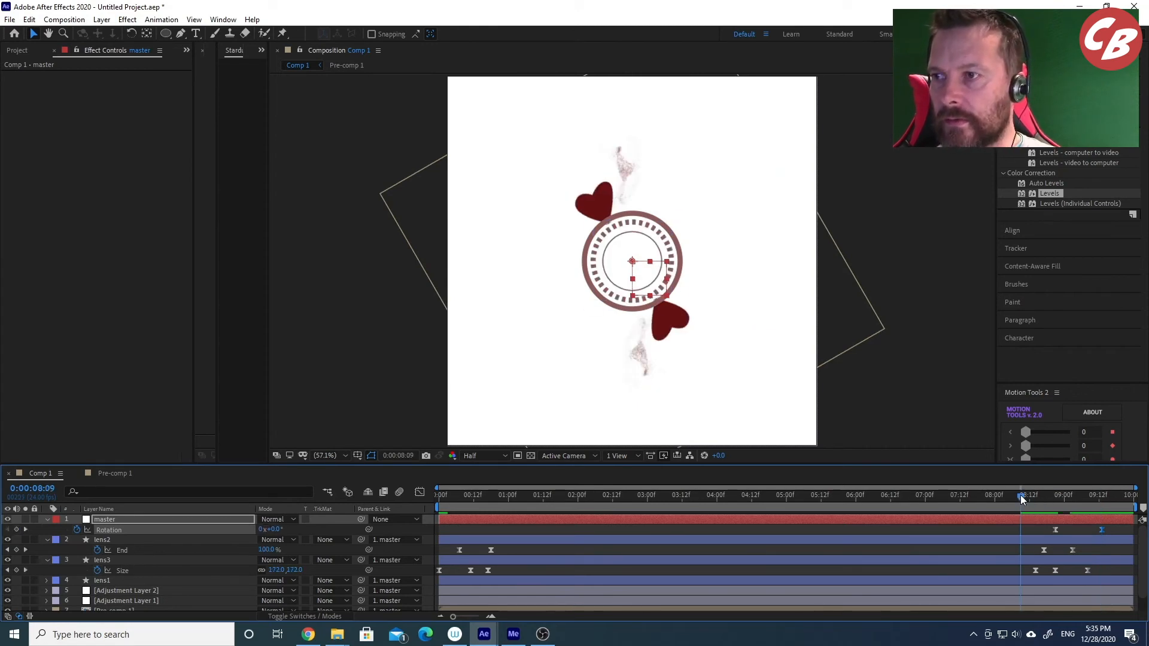
pyautogui.press('space')
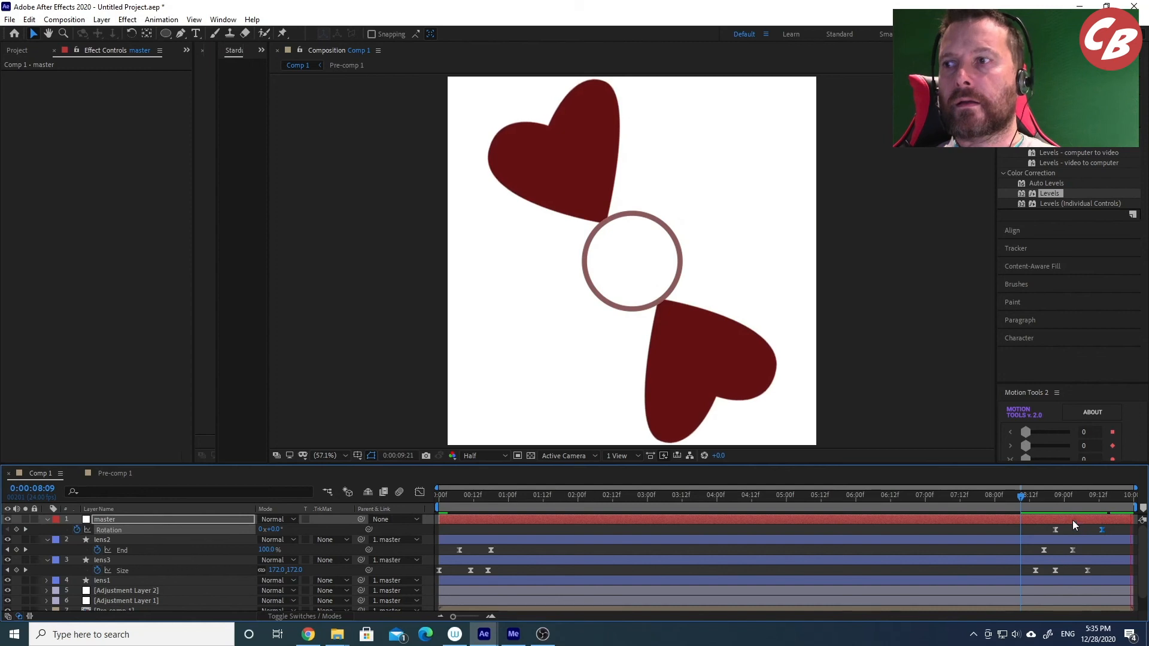
# Lengthen the easing handles of both master rotation keyframes in the Graph Editor to form a steep S-curve.
pyautogui.click(1057, 494)
pyautogui.click(1055, 530)
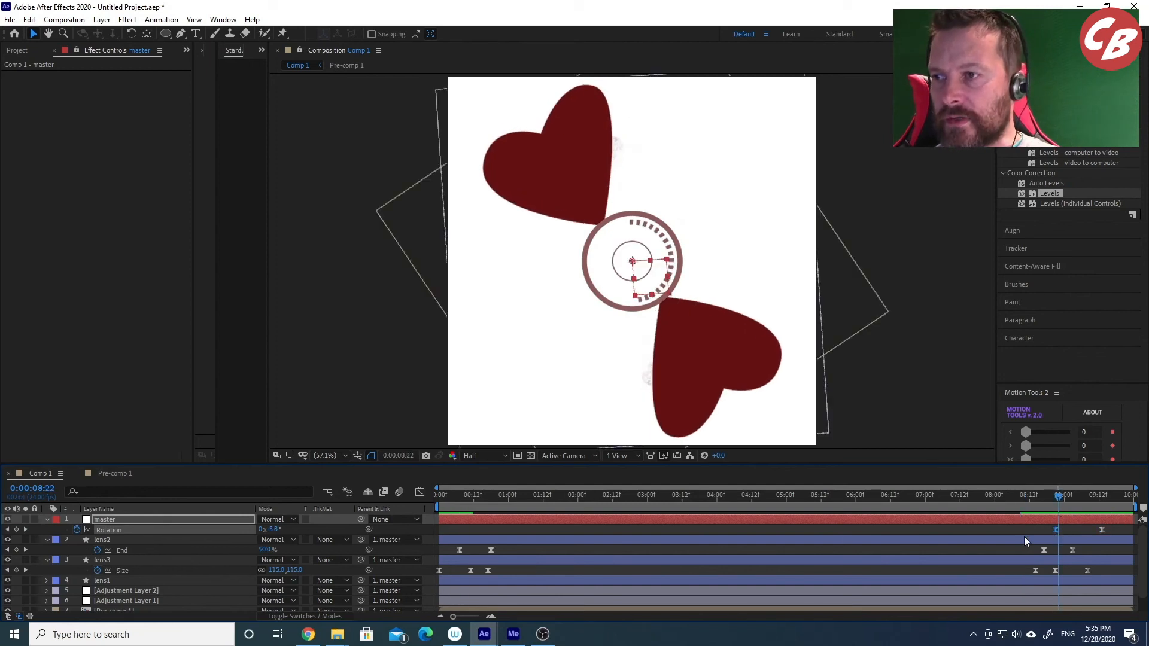
pyautogui.click(420, 493)
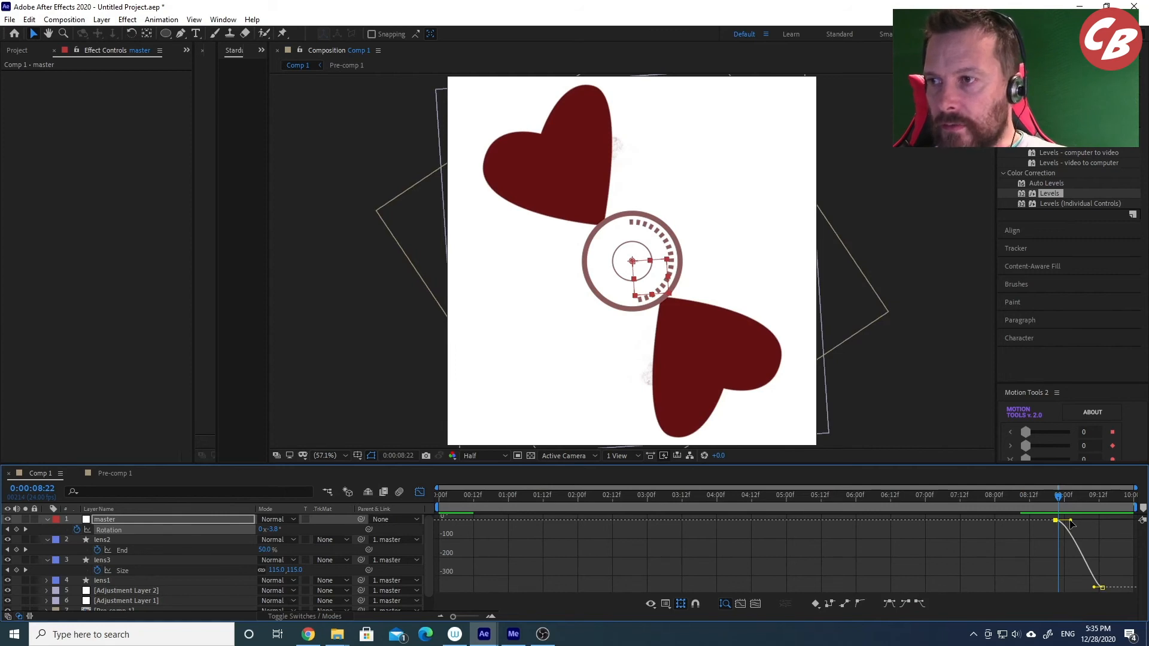
pyautogui.moveTo(1070, 521); pyautogui.dragTo(1101, 520)
pyautogui.moveTo(1093, 588); pyautogui.dragTo(1131, 590)
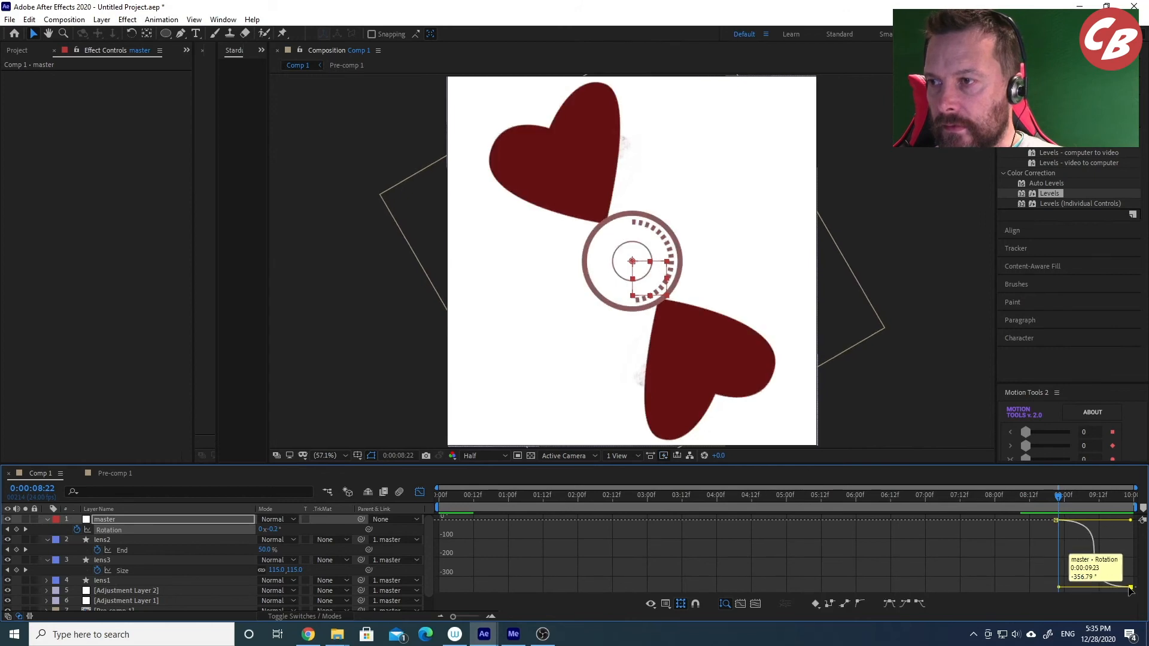
pyautogui.hotkey('ctrl', 'z')
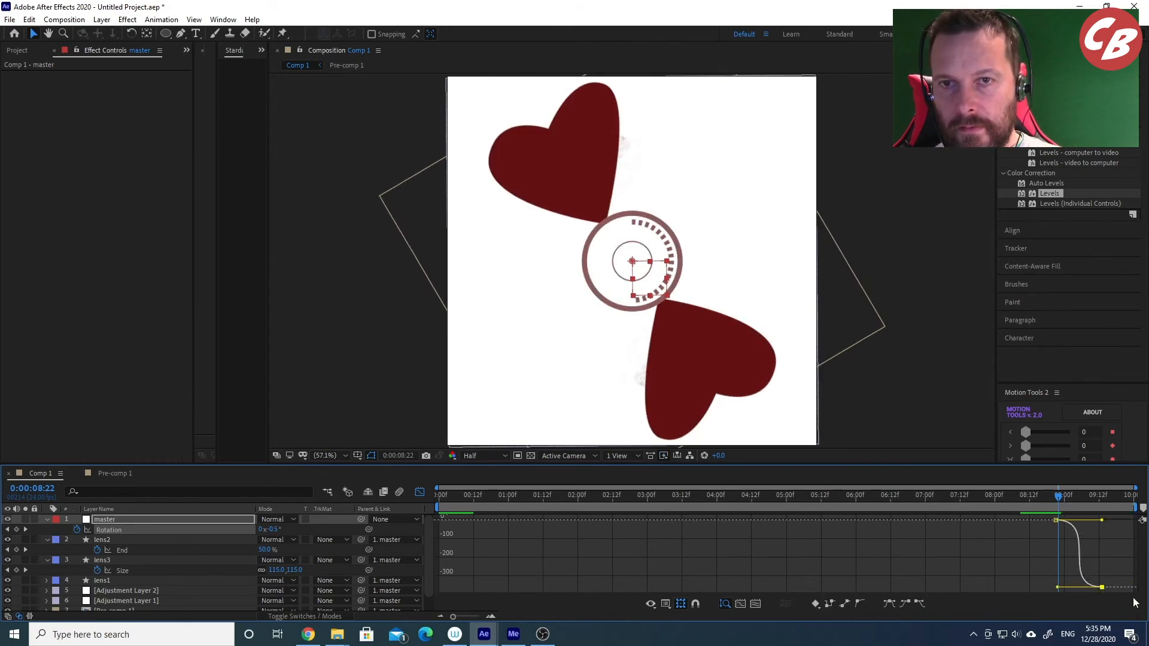
# Move the final master rotation keyframe close to the end of the composition and preview the slower turn.
pyautogui.moveTo(1092, 498); pyautogui.dragTo(1100, 499)
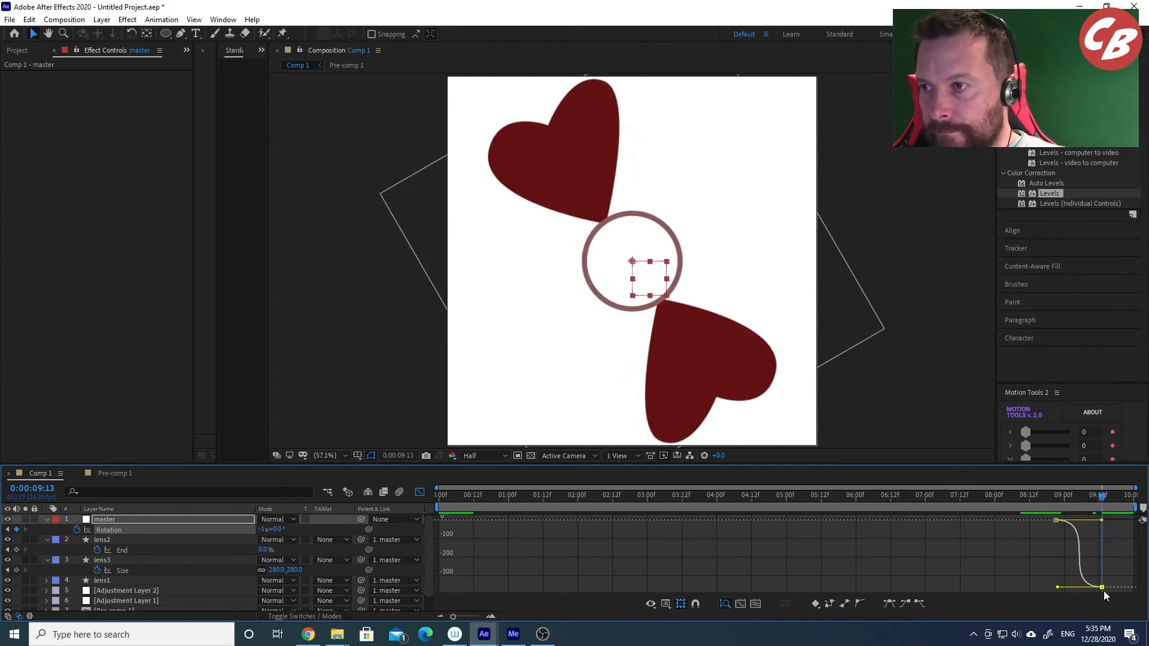
pyautogui.moveTo(1102, 589)
pyautogui.moveTo(1104, 590); pyautogui.dragTo(1128, 585)
pyautogui.moveTo(1056, 497); pyautogui.dragTo(983, 500)
pyautogui.press('space')
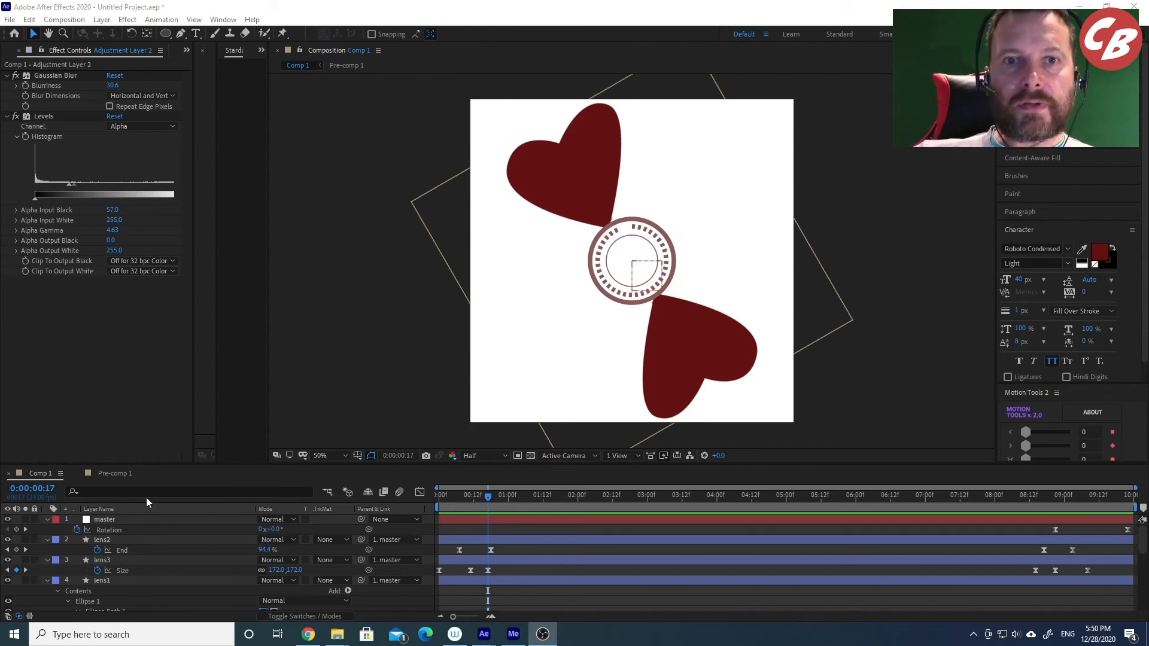
# Add a text layer reading WHATEVER and place it on the white area above and to the right of the lens.
pyautogui.click(198, 32)
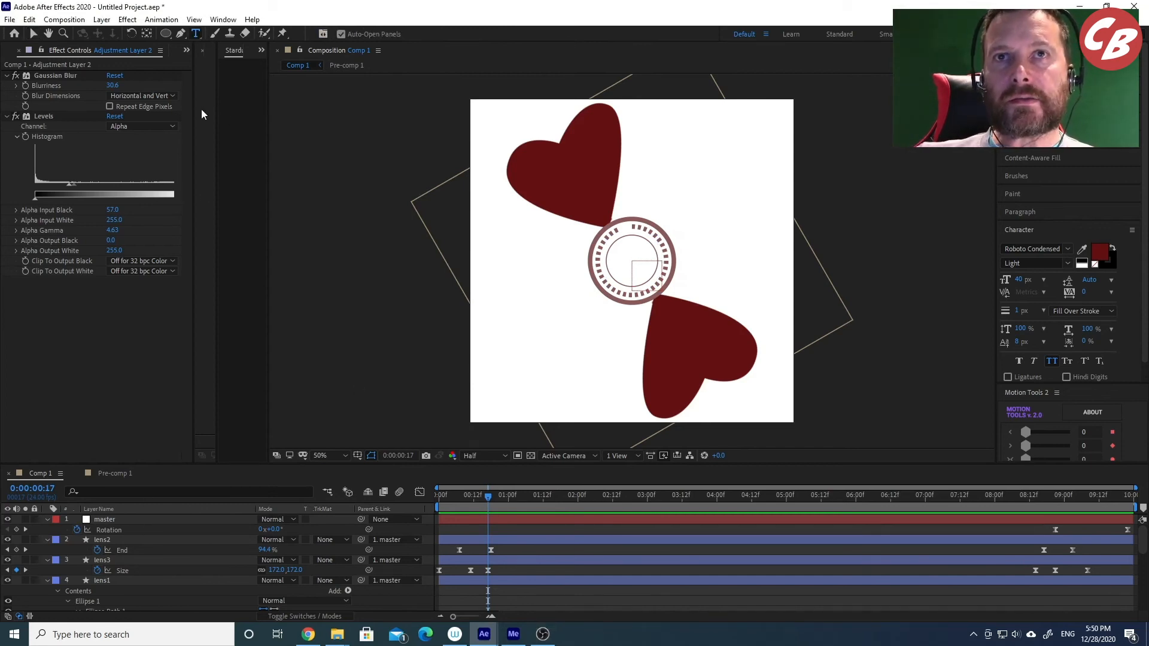
pyautogui.click(624, 206)
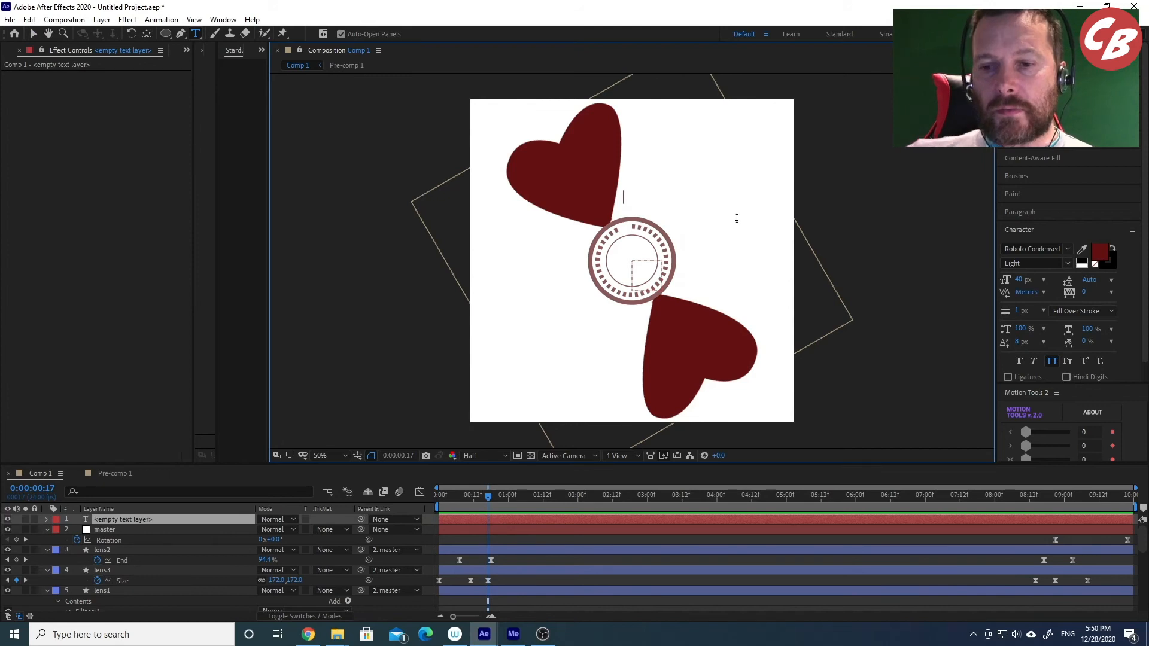
pyautogui.write('WHATE')
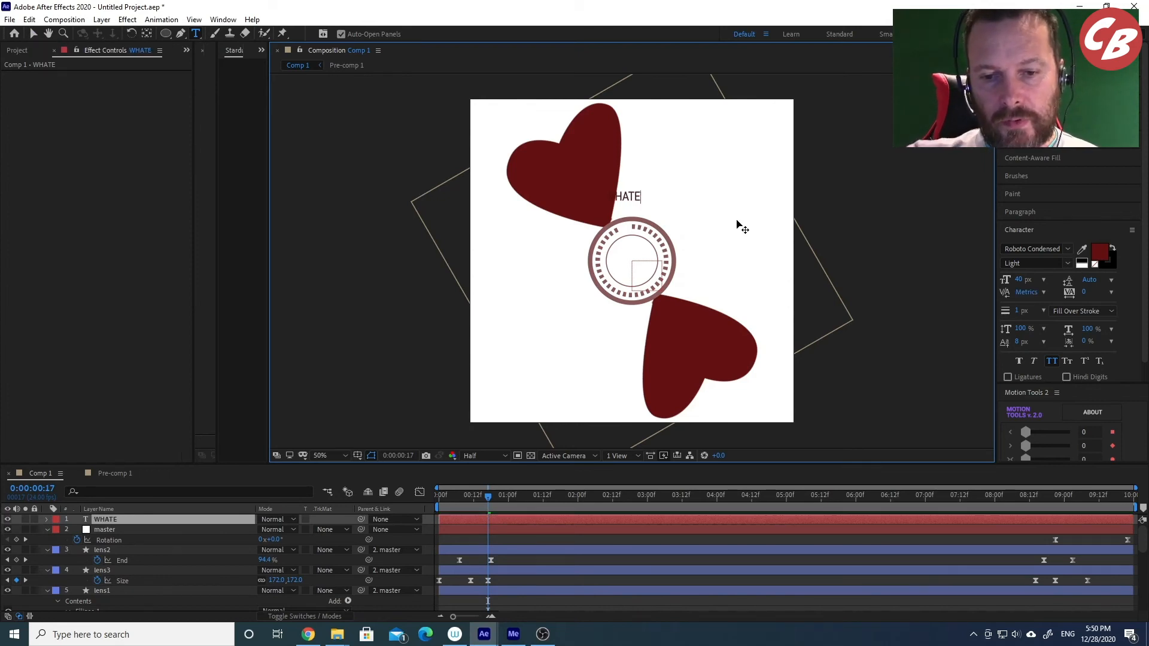
pyautogui.write('VER')
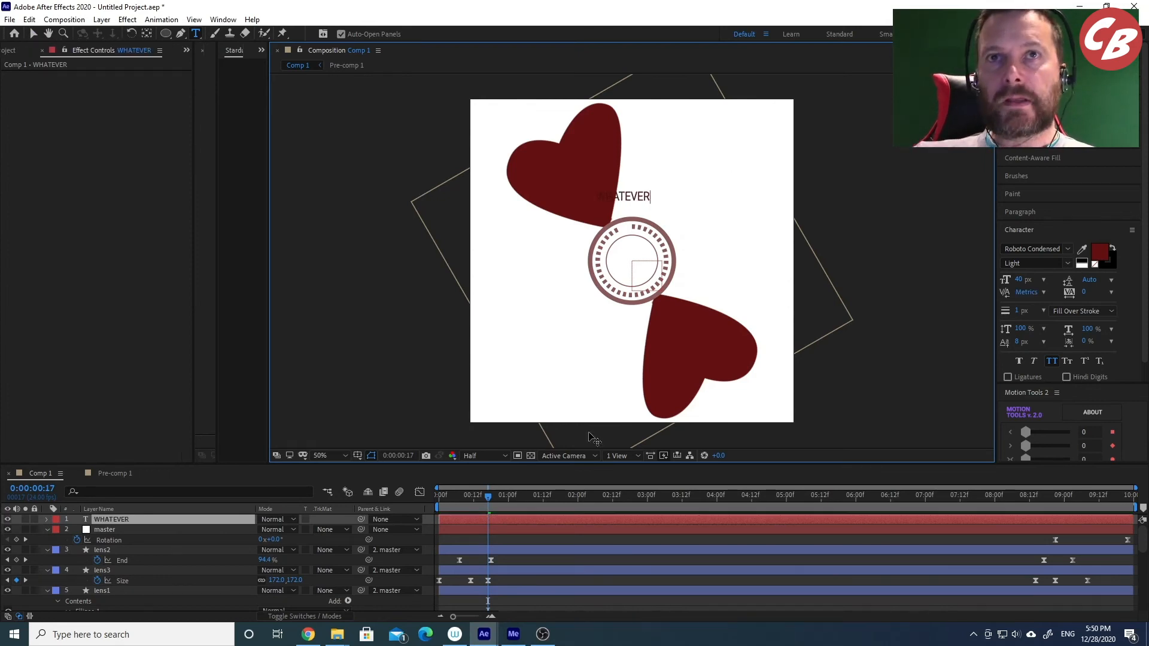
pyautogui.click(33, 33)
pyautogui.moveTo(637, 200); pyautogui.dragTo(688, 200)
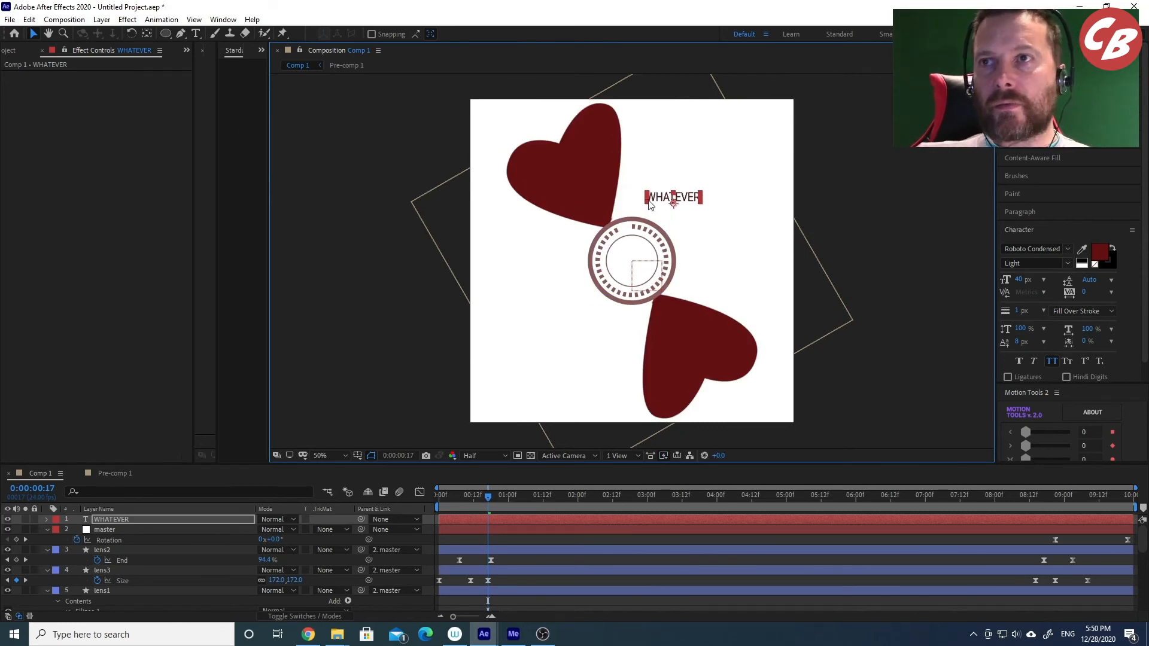
# Draw a circular mask on the WHATEVER text layer and align it with the outer lens ring.
pyautogui.click(167, 34)
pyautogui.moveTo(589, 212); pyautogui.dragTo(678, 301)
pyautogui.scroll(2, 634, 265)
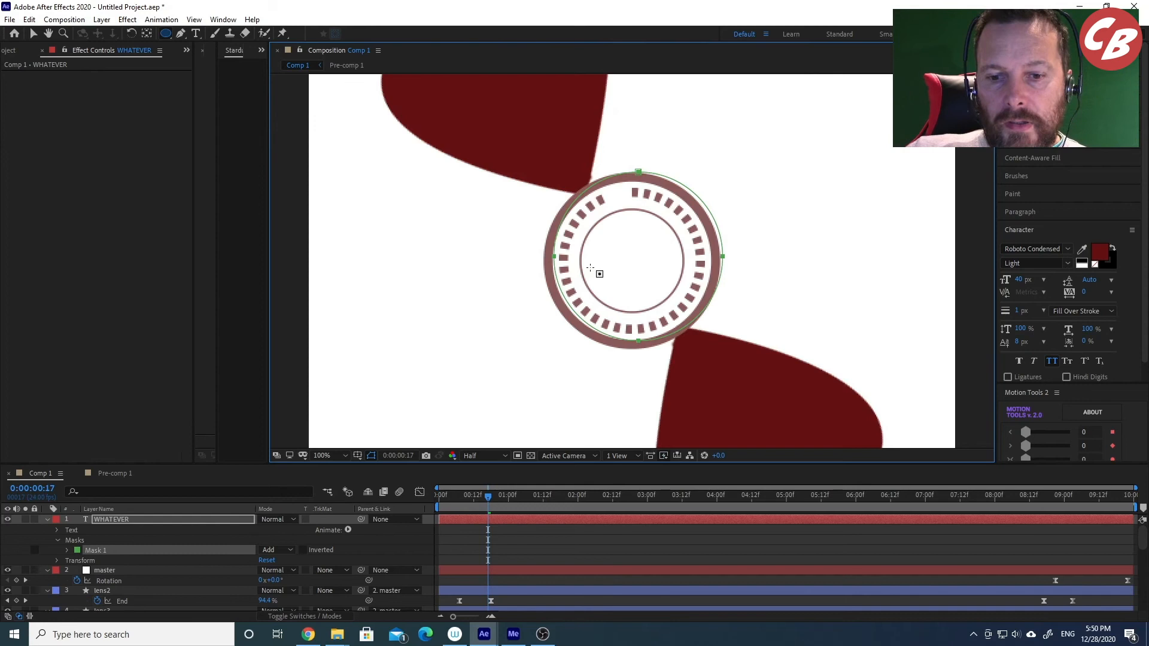
pyautogui.press('v')
pyautogui.moveTo(555, 259); pyautogui.dragTo(547, 262)
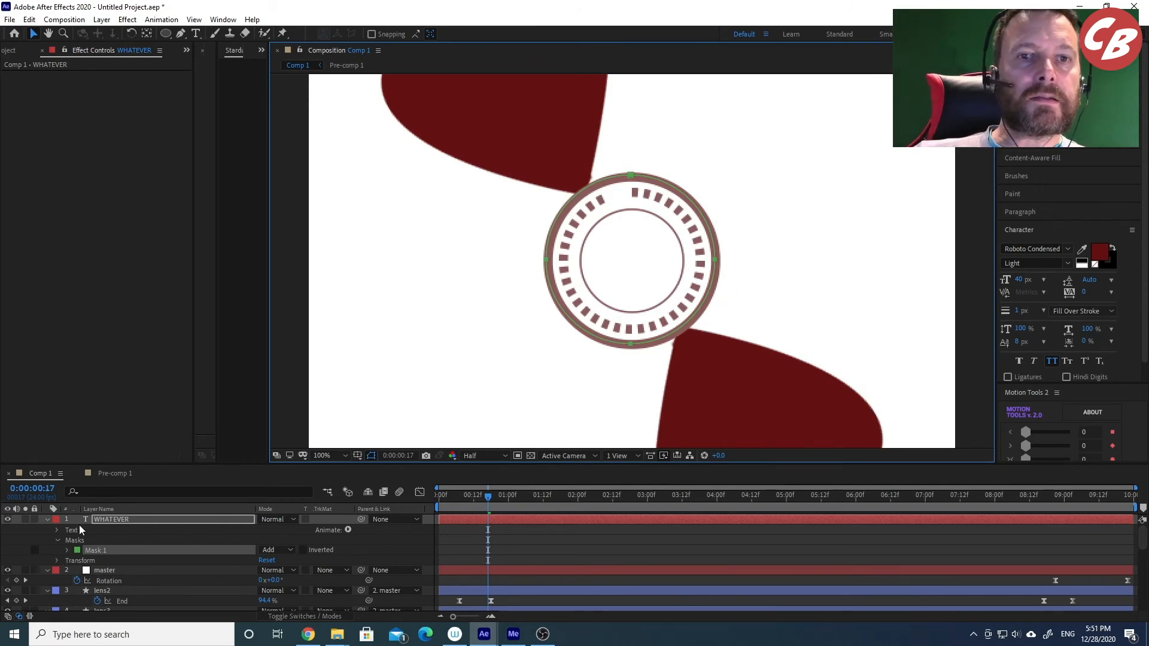
# Set the WHATEVER text to follow Mask 1 as its path and turn Reverse Path on.
pyautogui.click(109, 519)
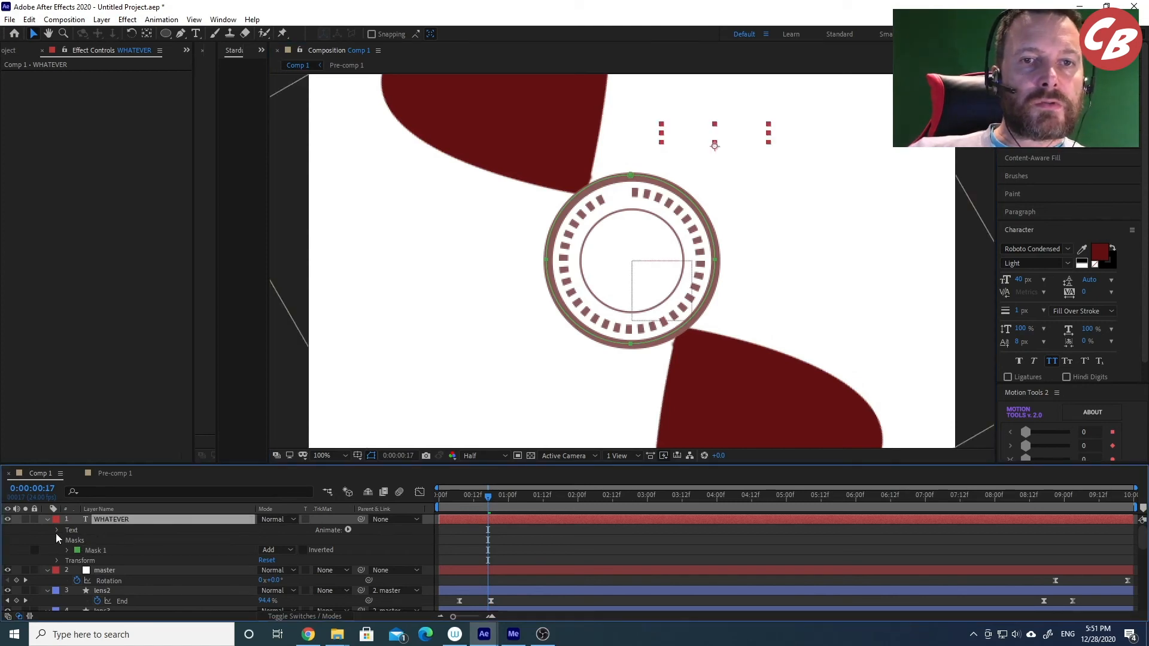
pyautogui.click(58, 530)
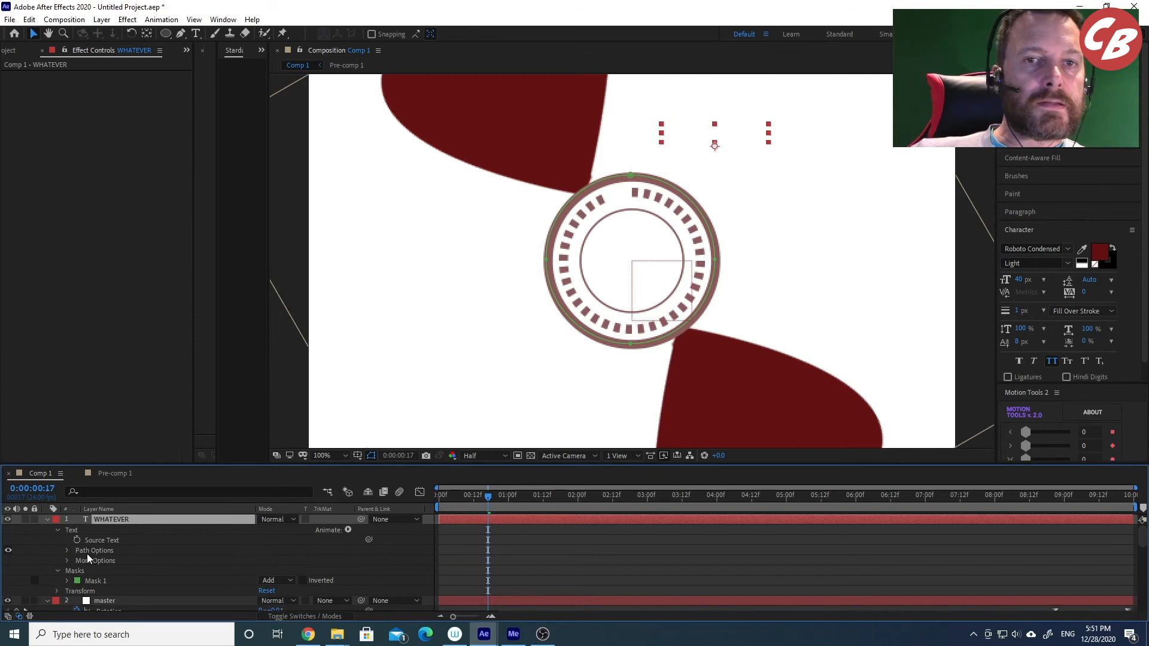
pyautogui.click(67, 550)
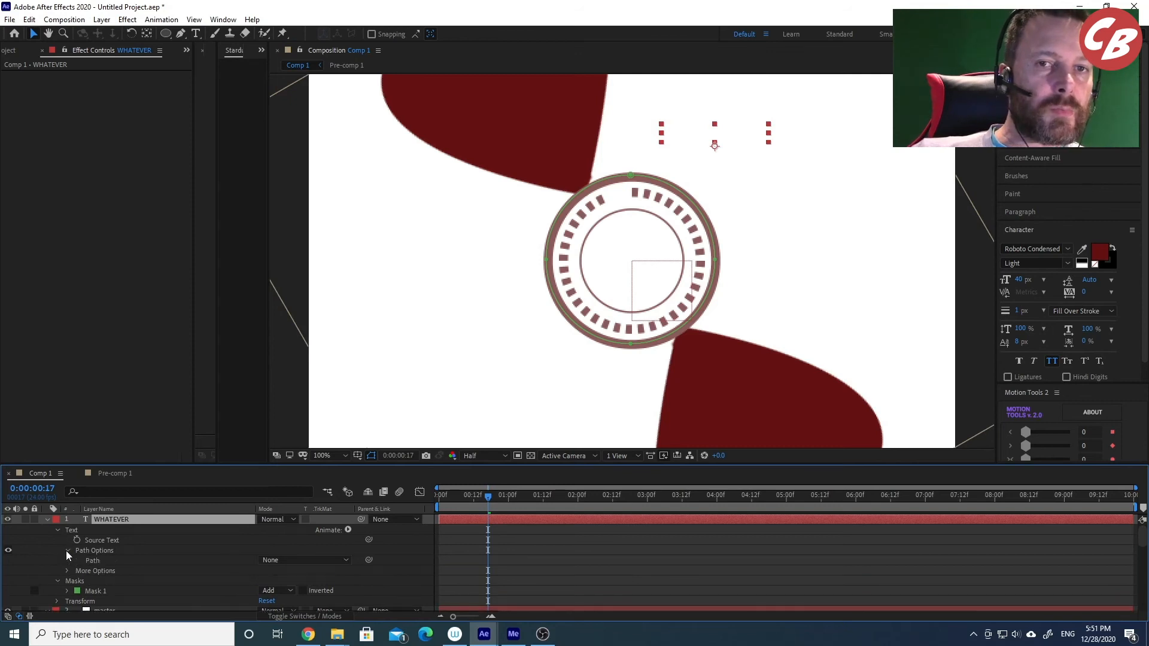
pyautogui.click(293, 561)
pyautogui.click(301, 588)
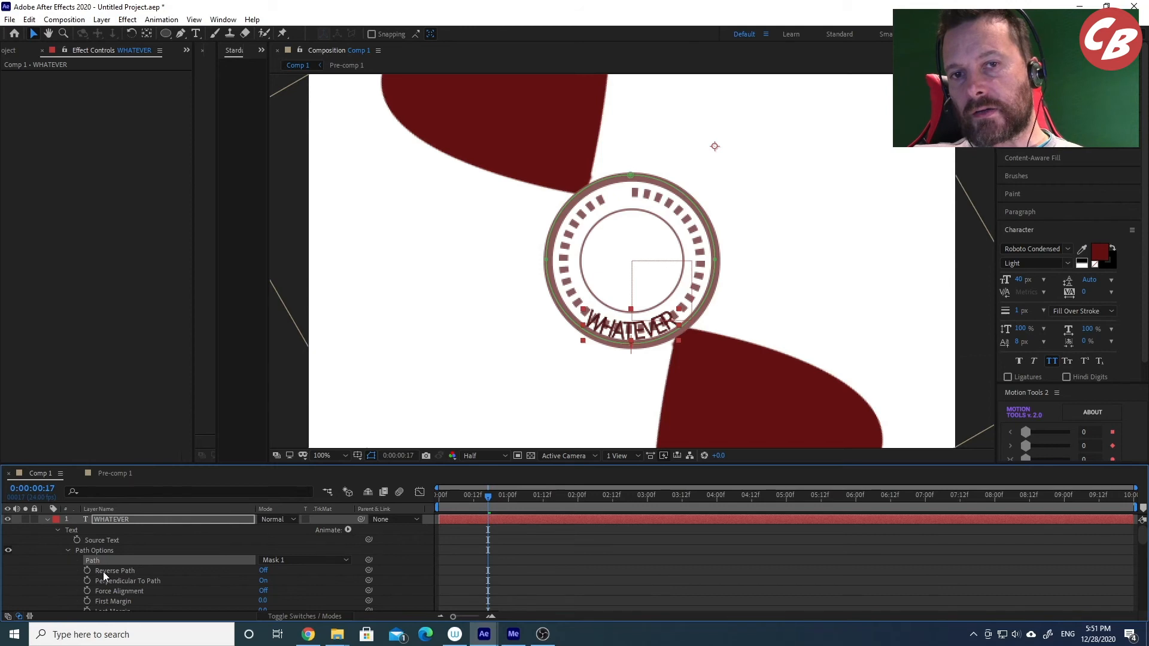
pyautogui.click(263, 570)
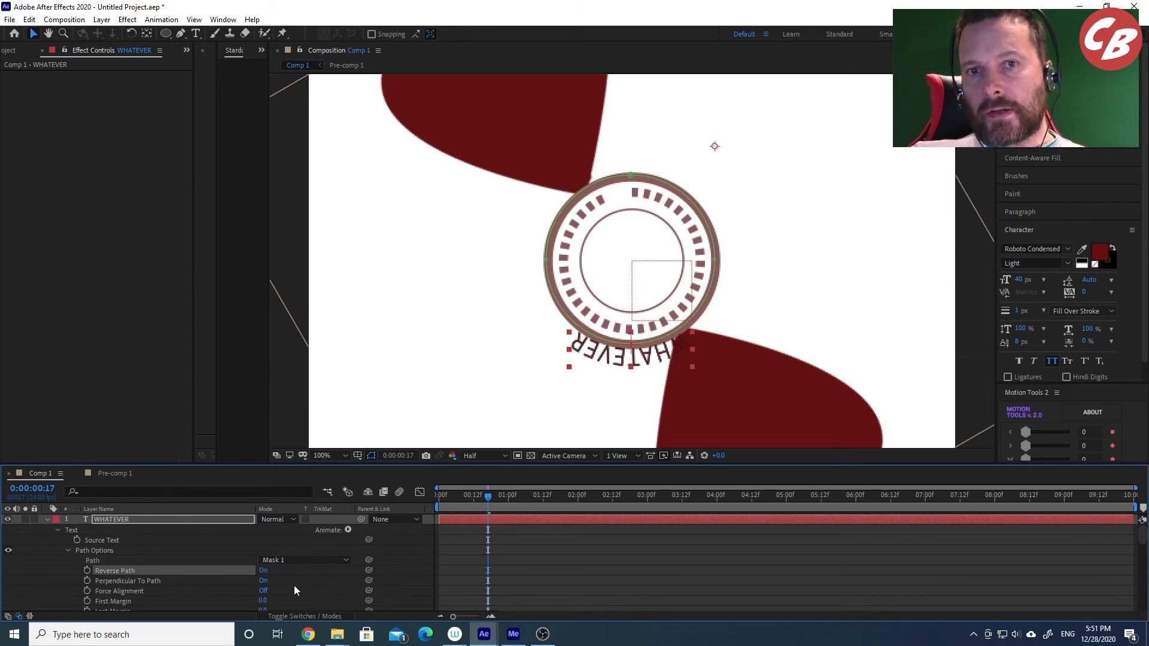
# Set the text path's First Margin to -349 and the baseline shift to 30 px.
pyautogui.scroll(-1, 271, 602)
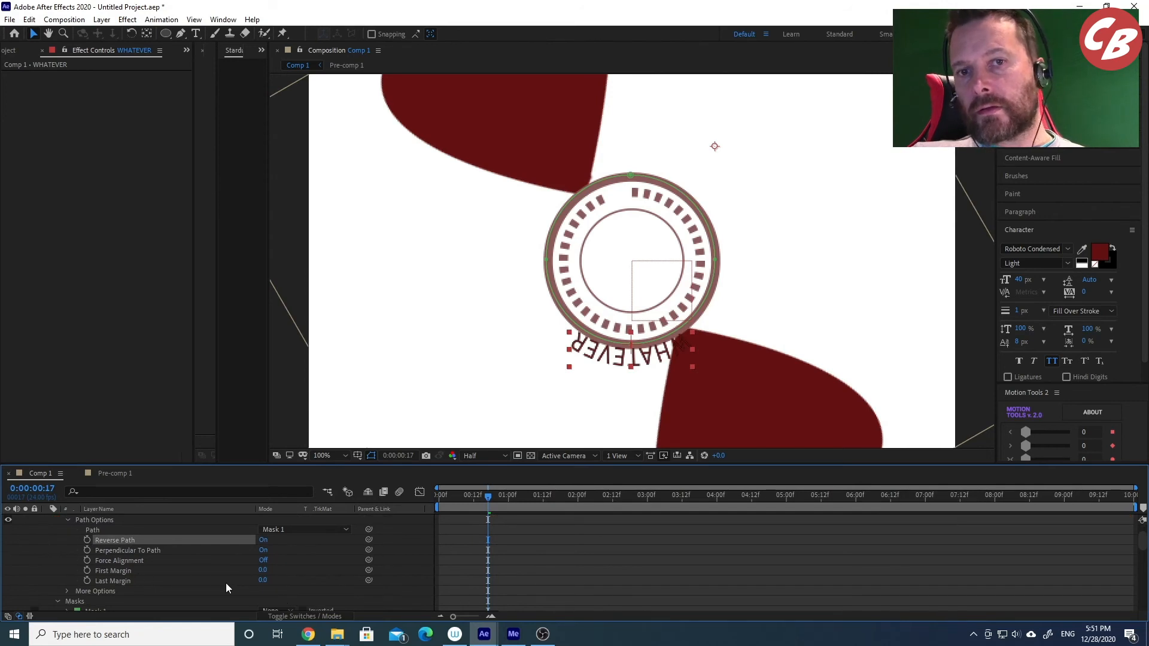
pyautogui.moveTo(262, 574); pyautogui.dragTo(56, 576)
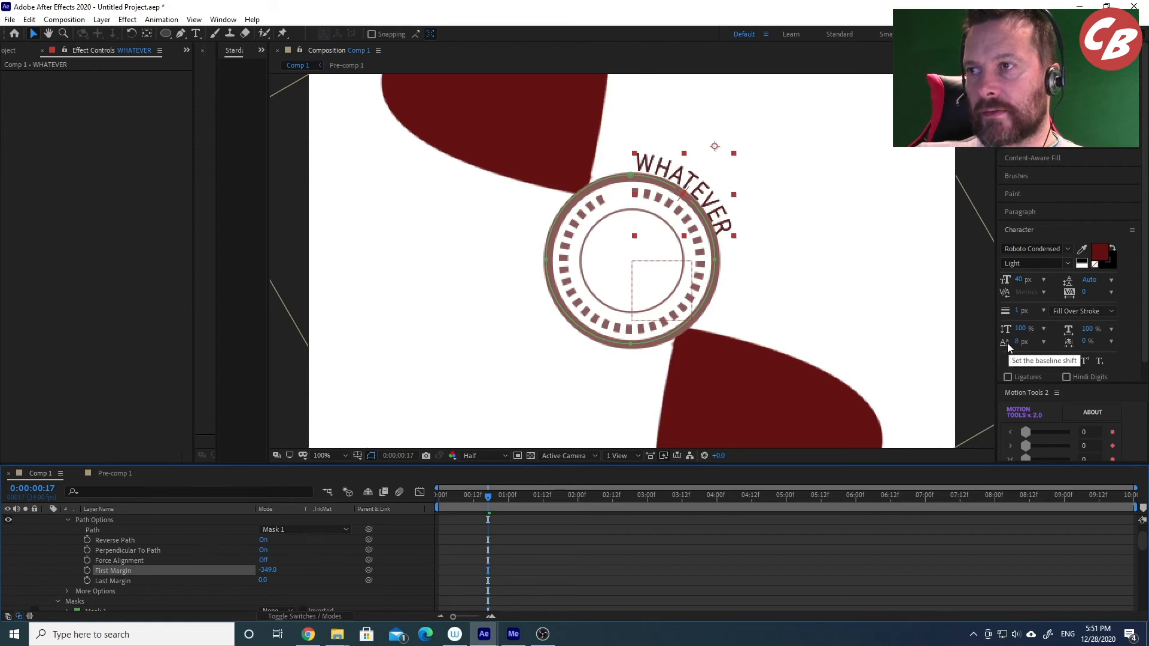
pyautogui.moveTo(1024, 342); pyautogui.dragTo(1032, 343)
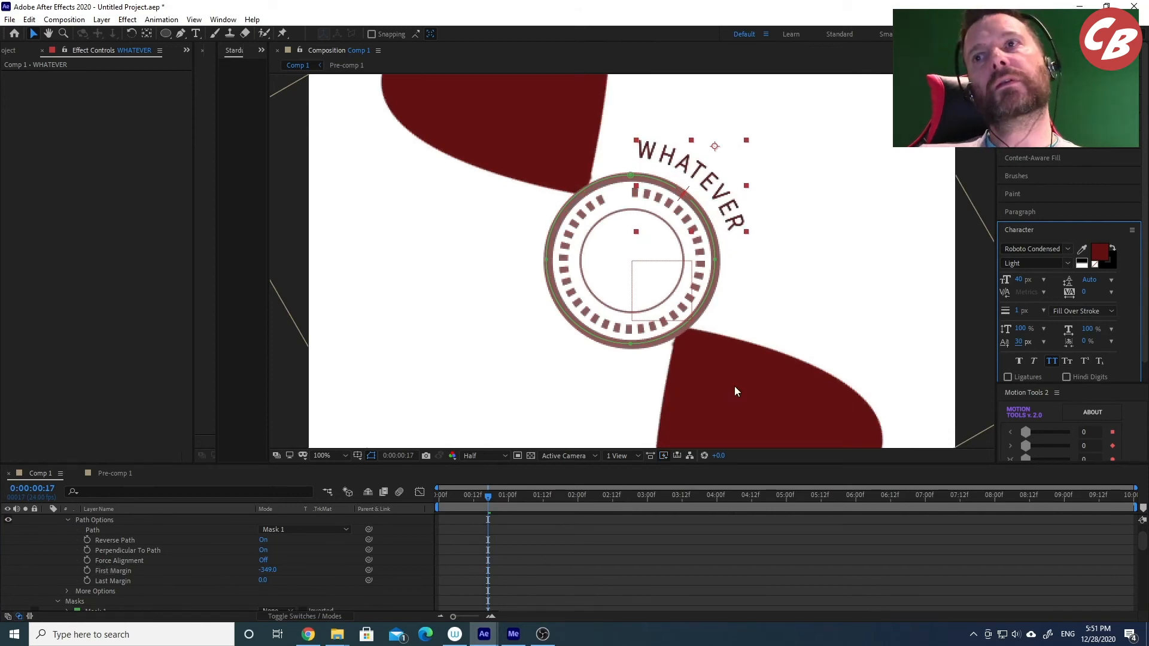
# Set the current time to 0:00:00:09, fit the composition view up to 100%, and deselect the text layer.
pyautogui.moveTo(479, 498); pyautogui.dragTo(465, 494)
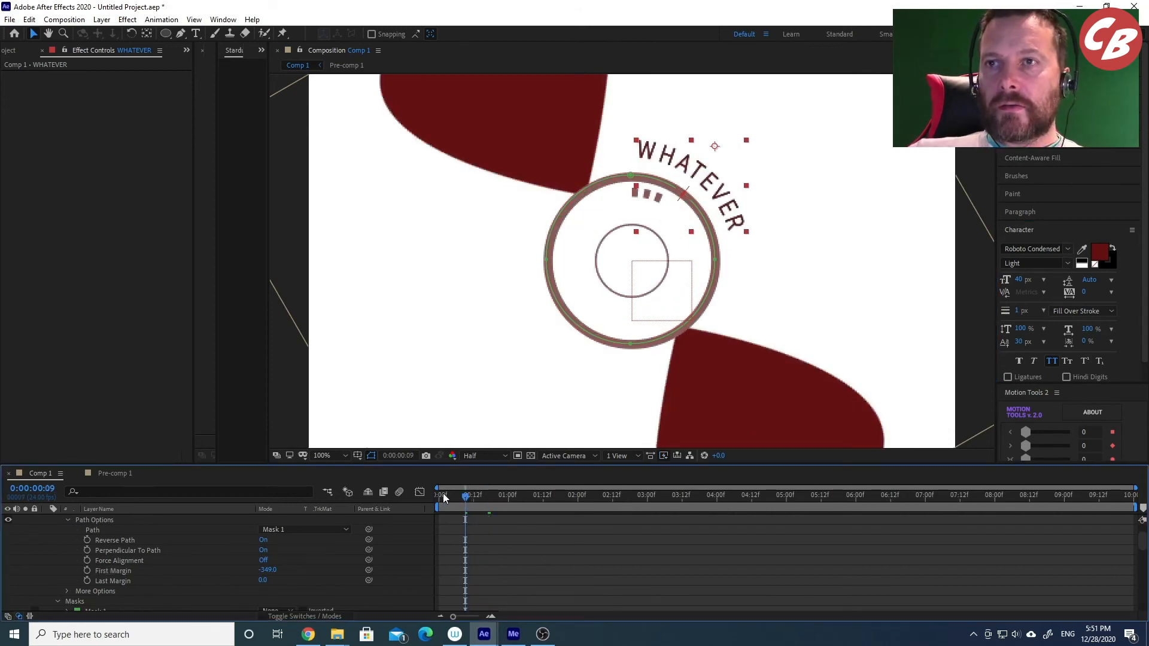
pyautogui.click(325, 454)
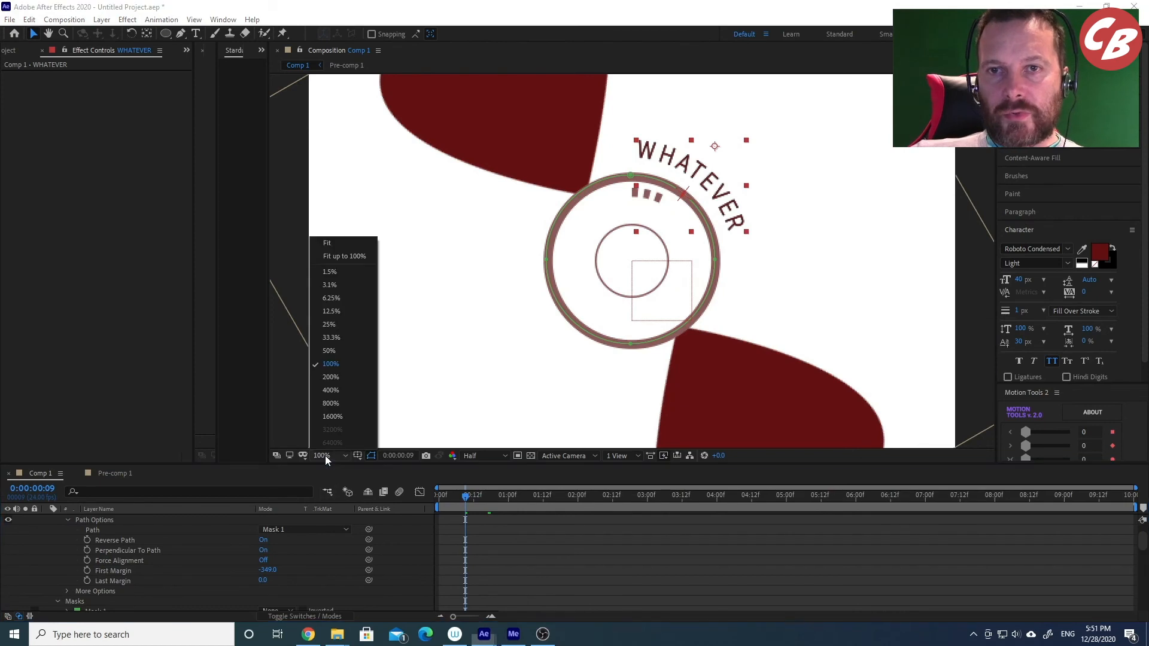
pyautogui.click(345, 255)
pyautogui.click(939, 382)
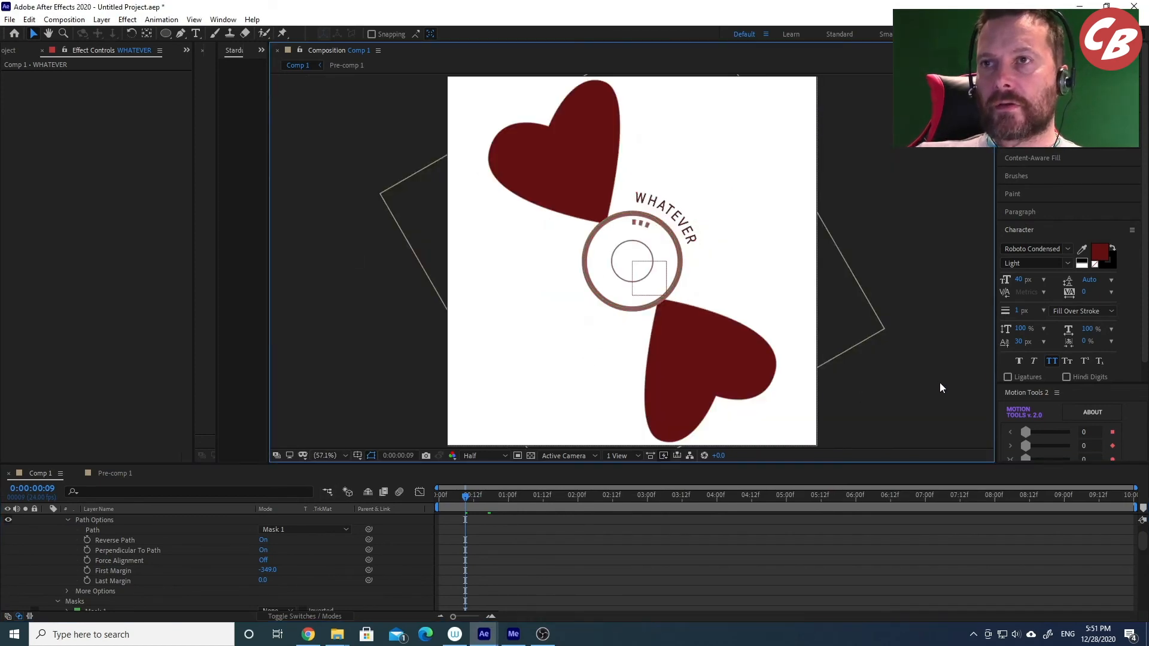
# Set the WHATEVER text path's First Margin to -340 and add a First Margin keyframe at 0:00:01:07.
pyautogui.moveTo(465, 496); pyautogui.dragTo(408, 501)
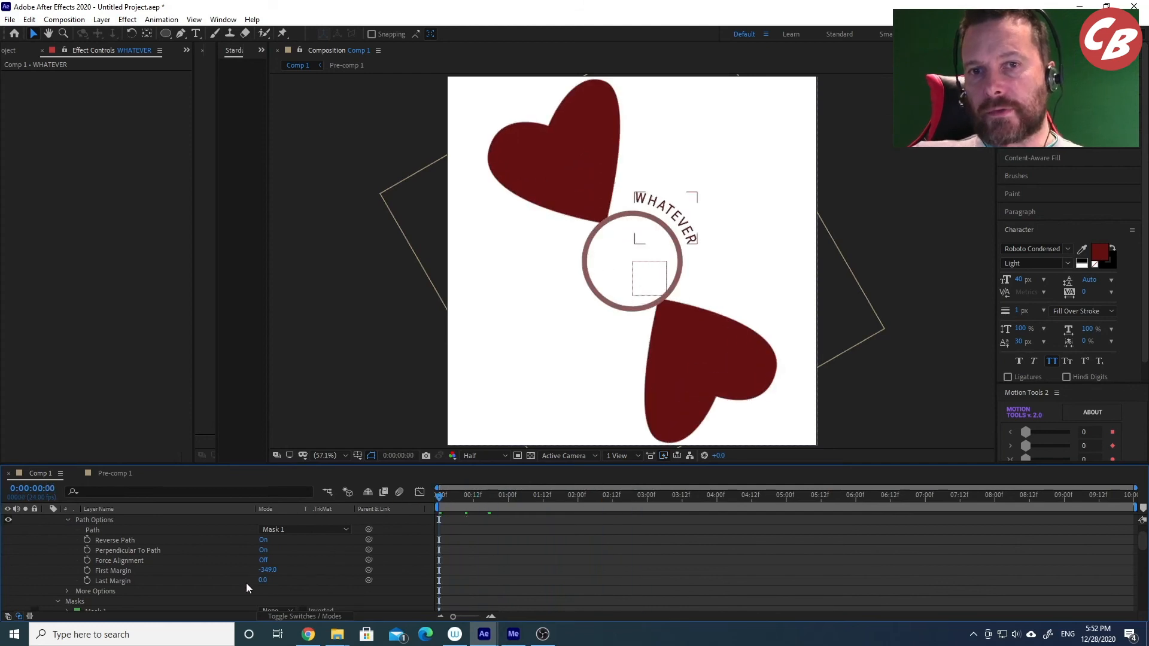
pyautogui.moveTo(267, 571); pyautogui.dragTo(307, 602)
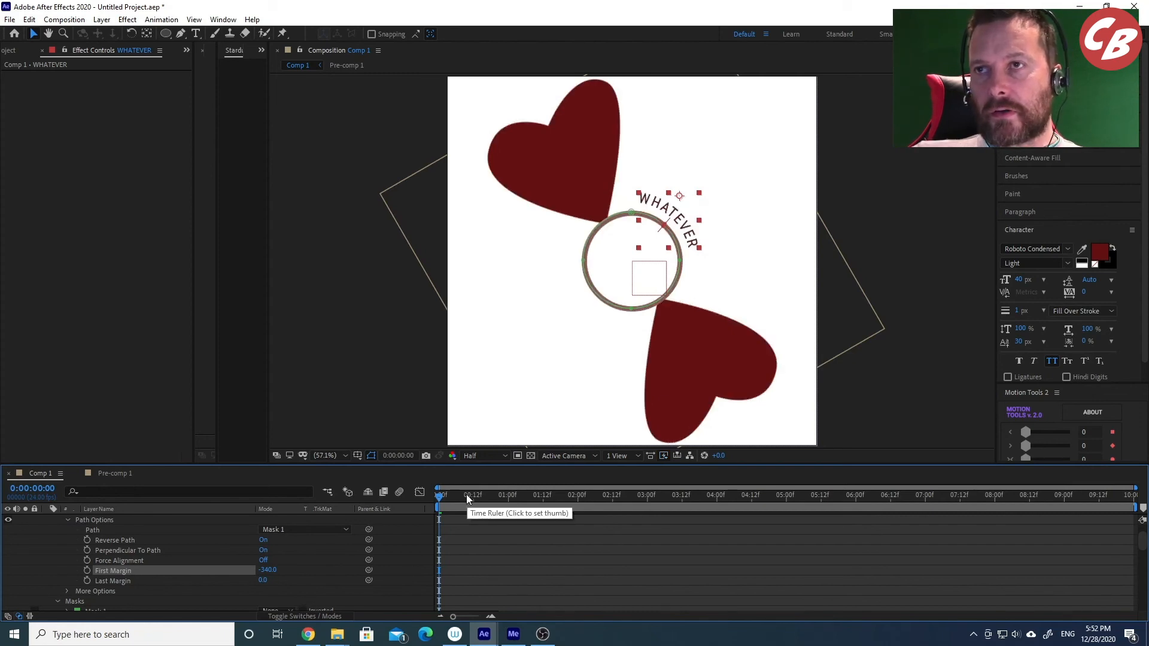
pyautogui.moveTo(465, 492); pyautogui.dragTo(543, 500)
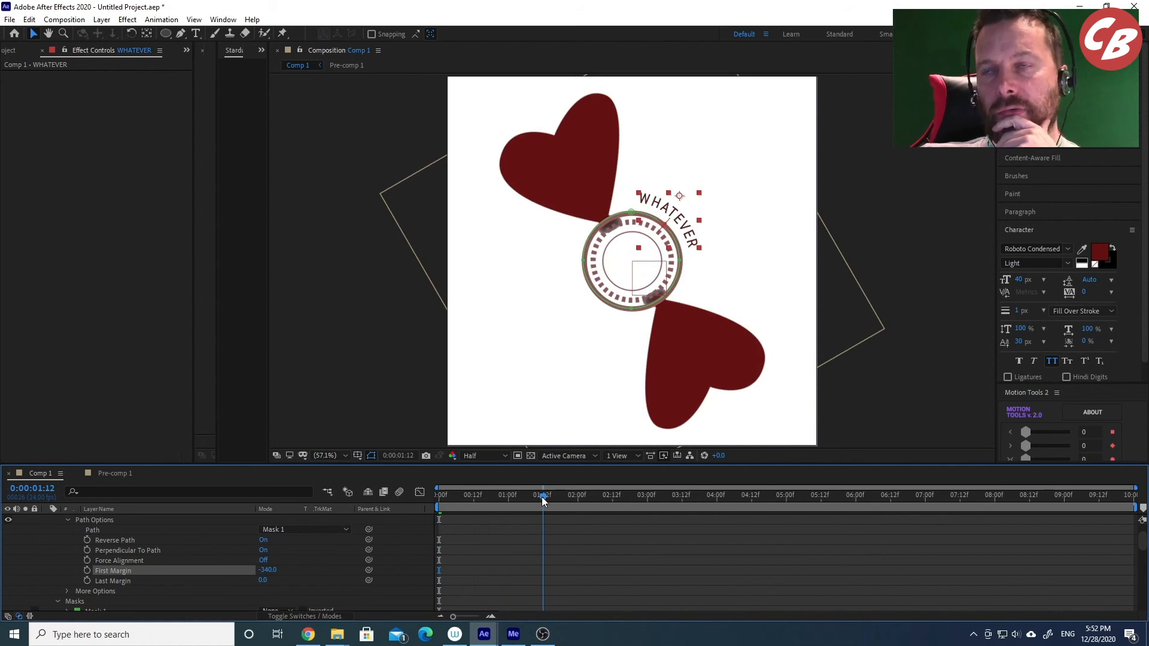
pyautogui.moveTo(543, 501); pyautogui.dragTo(500, 496)
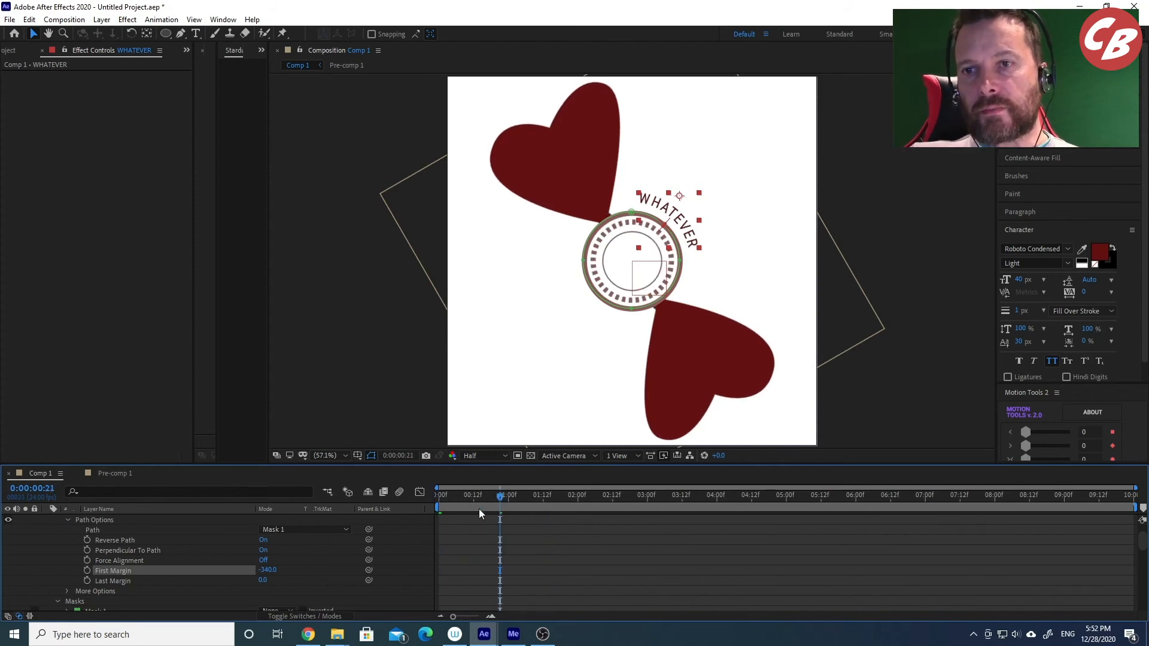
pyautogui.moveTo(500, 497); pyautogui.dragTo(529, 497)
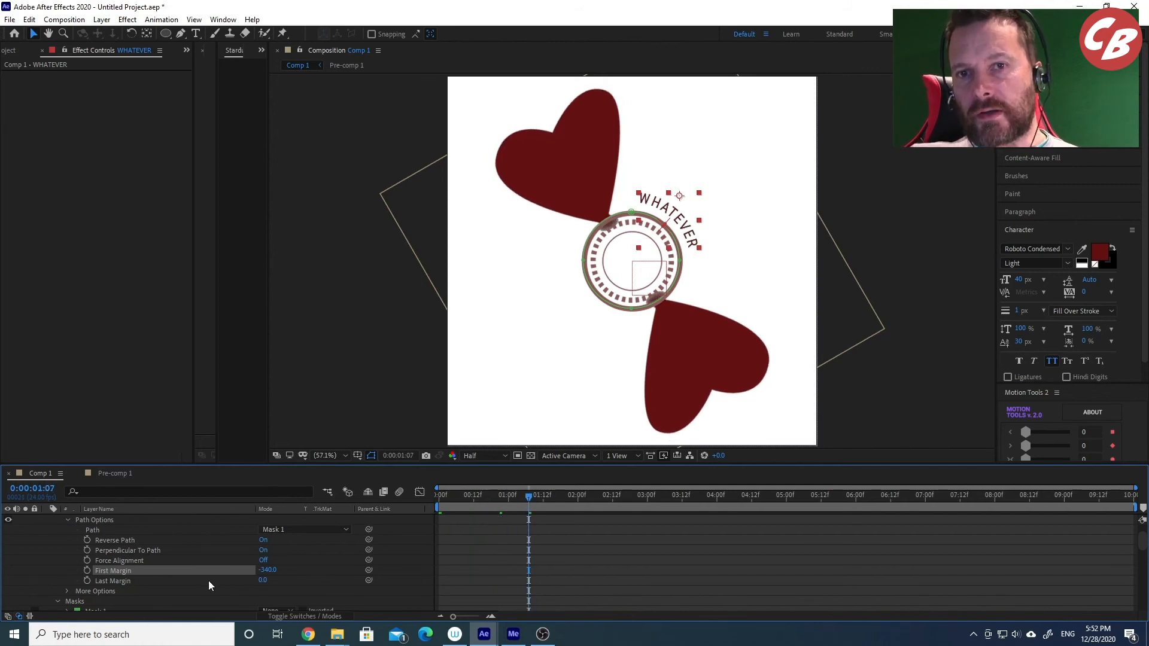
pyautogui.click(88, 569)
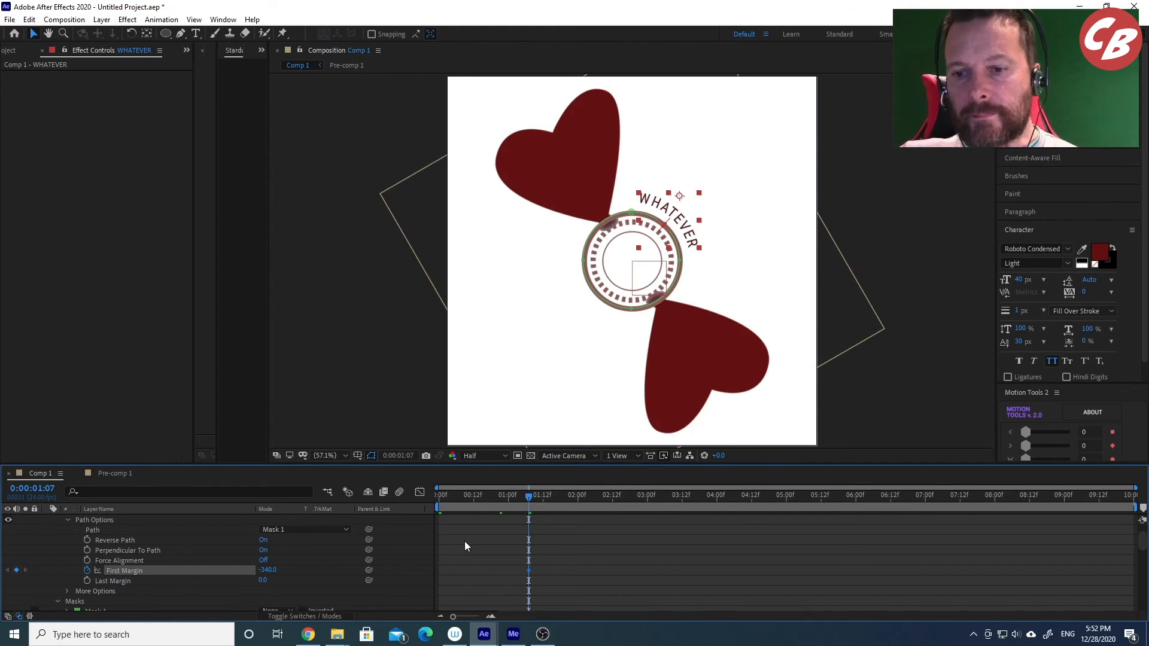
# Add a First Margin keyframe of -85 at 0:00:00:13 and preview the text sliding around the lens.
pyautogui.moveTo(522, 497); pyautogui.dragTo(478, 495)
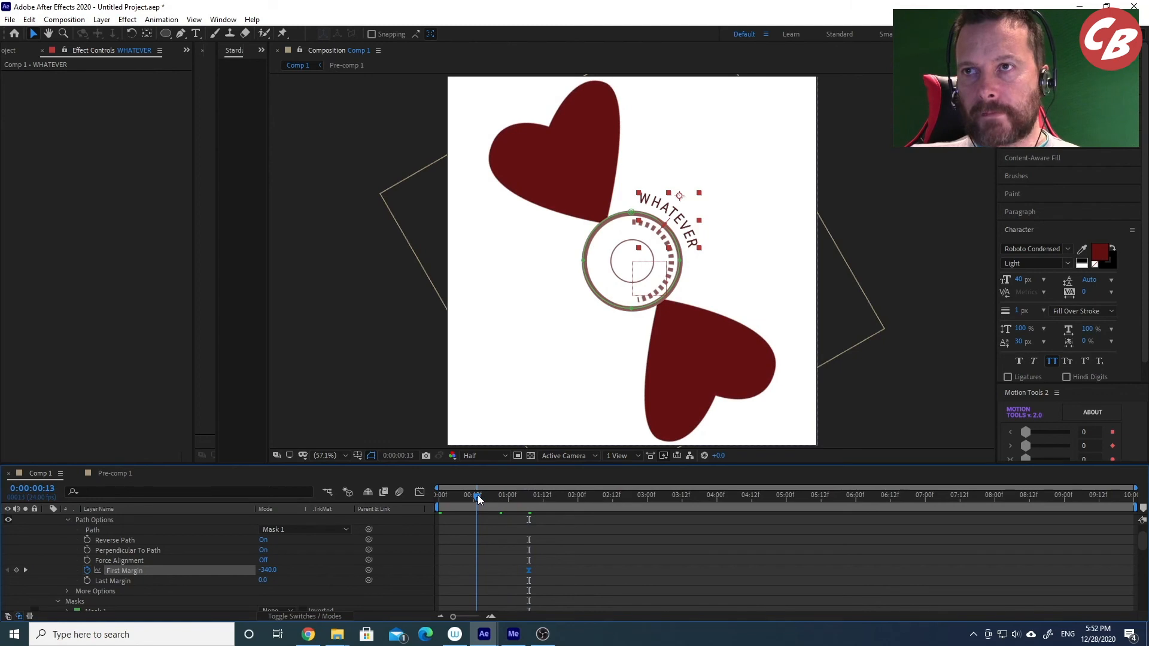
pyautogui.moveTo(267, 570); pyautogui.dragTo(458, 611)
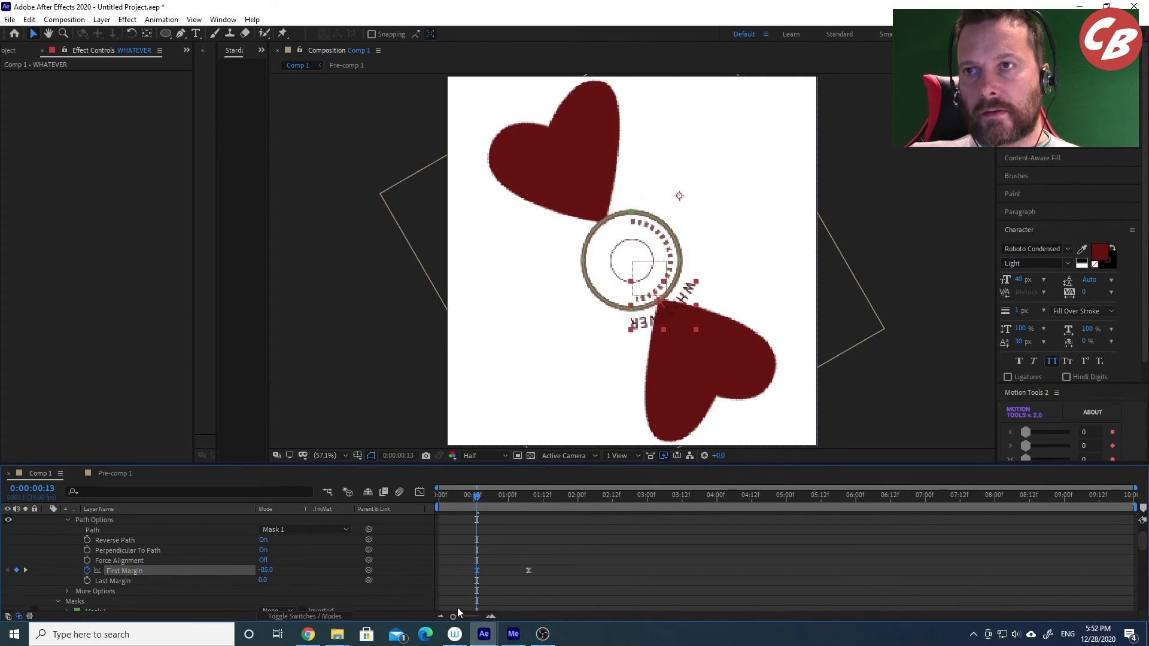
pyautogui.press('space')
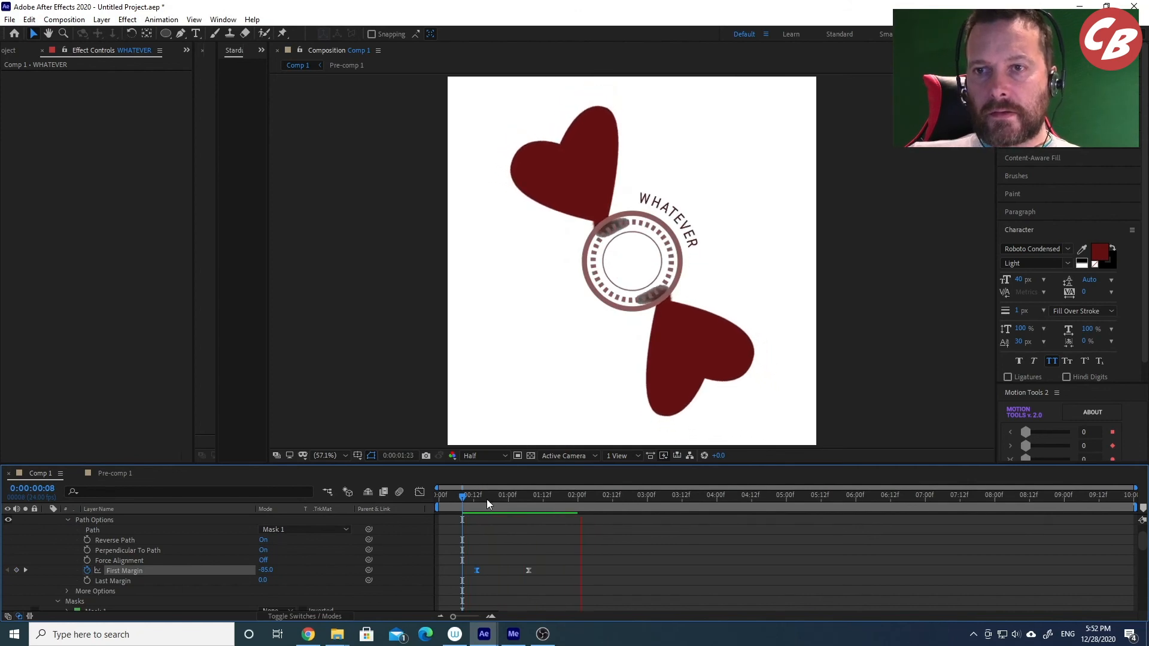
# Reshape the First Margin value curve with a steep start and a long ease into the last keyframe, and preview it from the start.
pyautogui.click(486, 499)
pyautogui.click(419, 492)
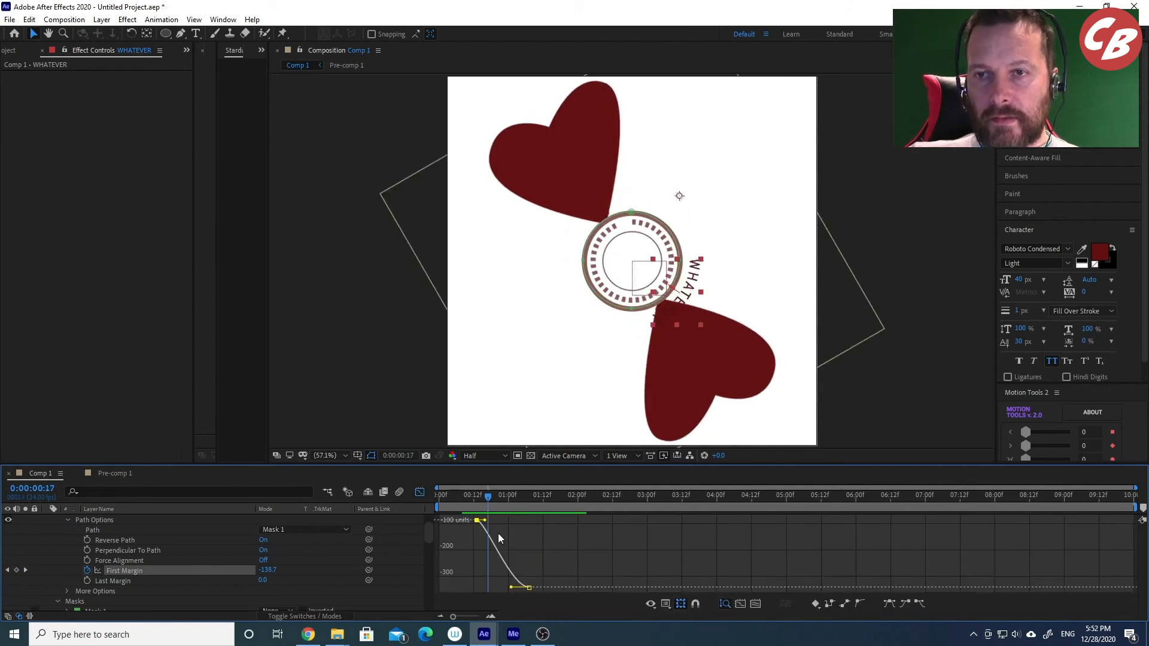
pyautogui.moveTo(511, 588); pyautogui.dragTo(468, 587)
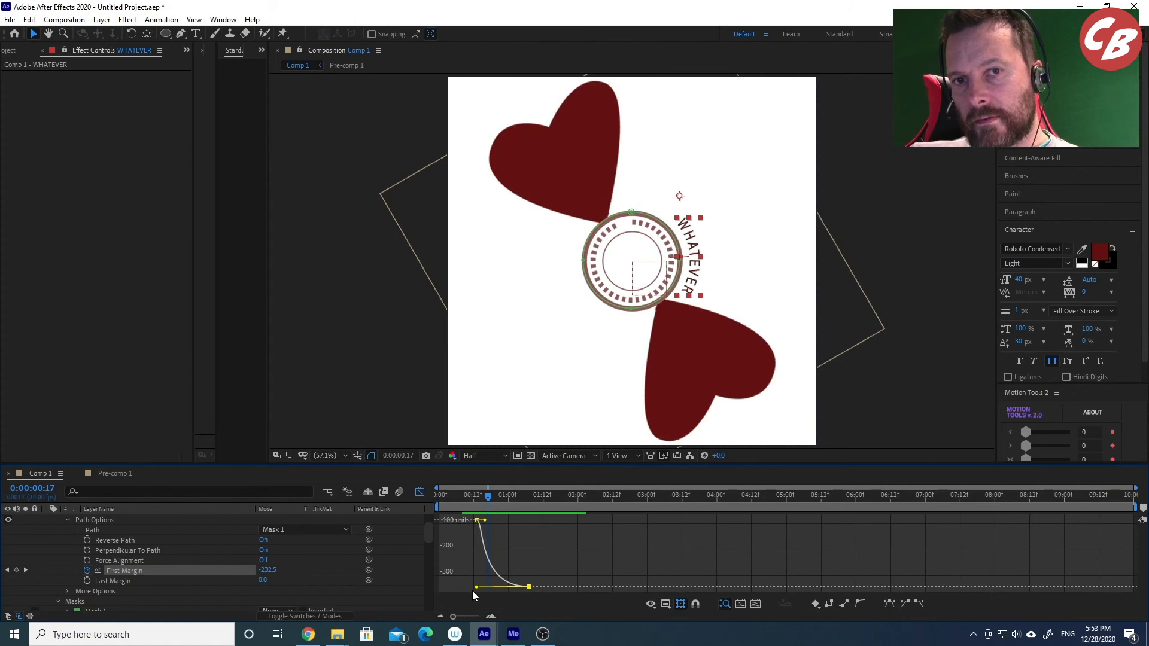
pyautogui.moveTo(475, 588); pyautogui.dragTo(475, 585)
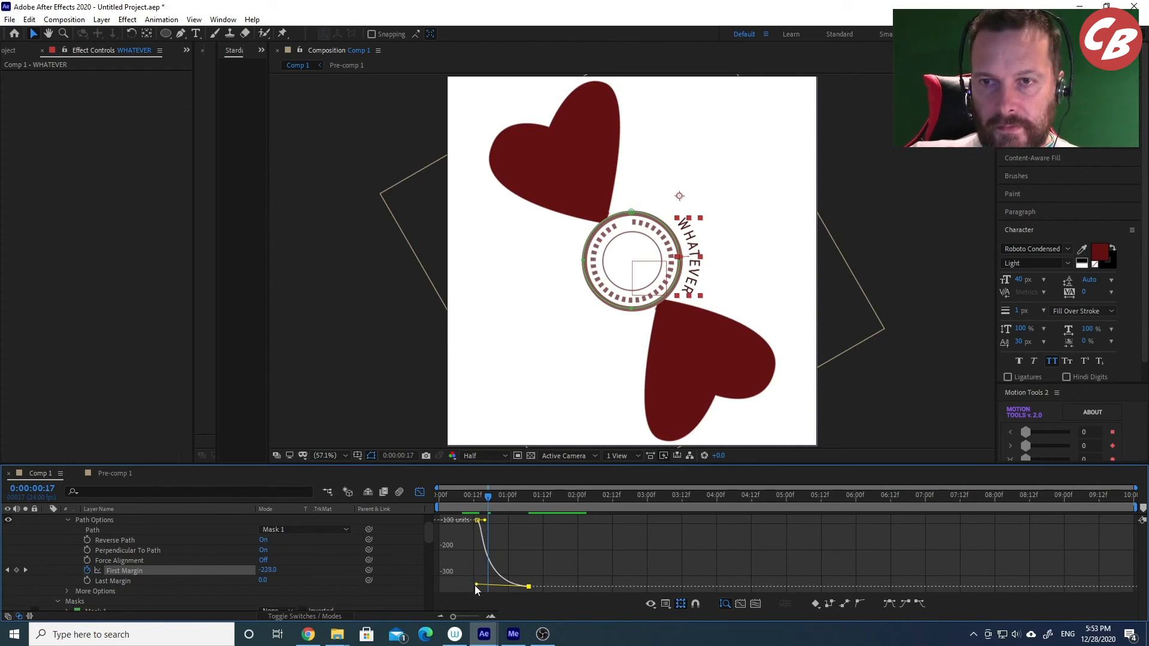
pyautogui.moveTo(483, 520); pyautogui.dragTo(467, 572)
pyautogui.moveTo(486, 495); pyautogui.dragTo(450, 504)
pyautogui.press('space')
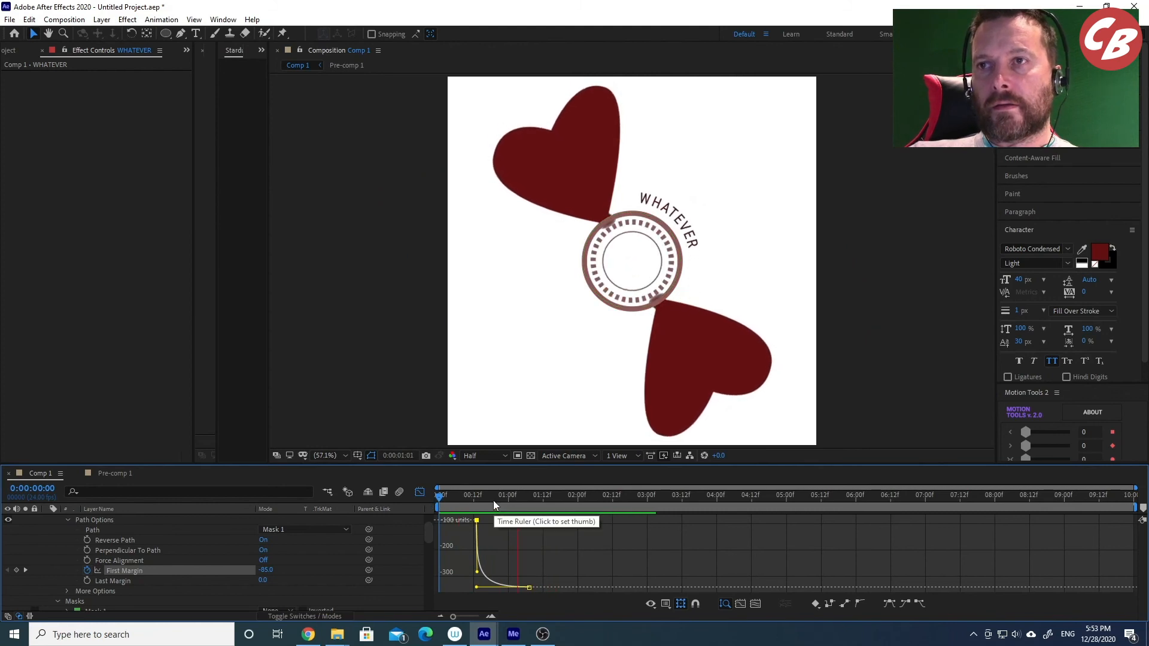
# Trim the start of the WHATEVER layer to 0:00:00:13 and preview the composition from the beginning.
pyautogui.moveTo(490, 501)
pyautogui.mouseDown()
pyautogui.moveTo(436, 497)
pyautogui.moveTo(477, 503)
pyautogui.mouseUp()
pyautogui.click(421, 491)
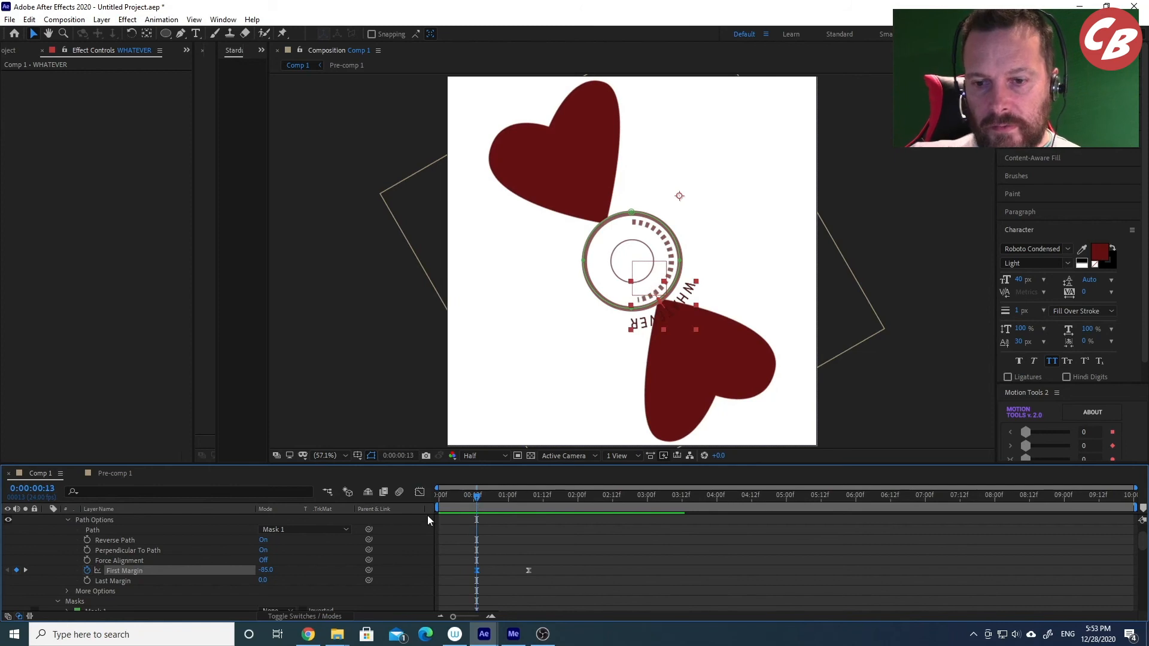
pyautogui.scroll(2, 383, 559)
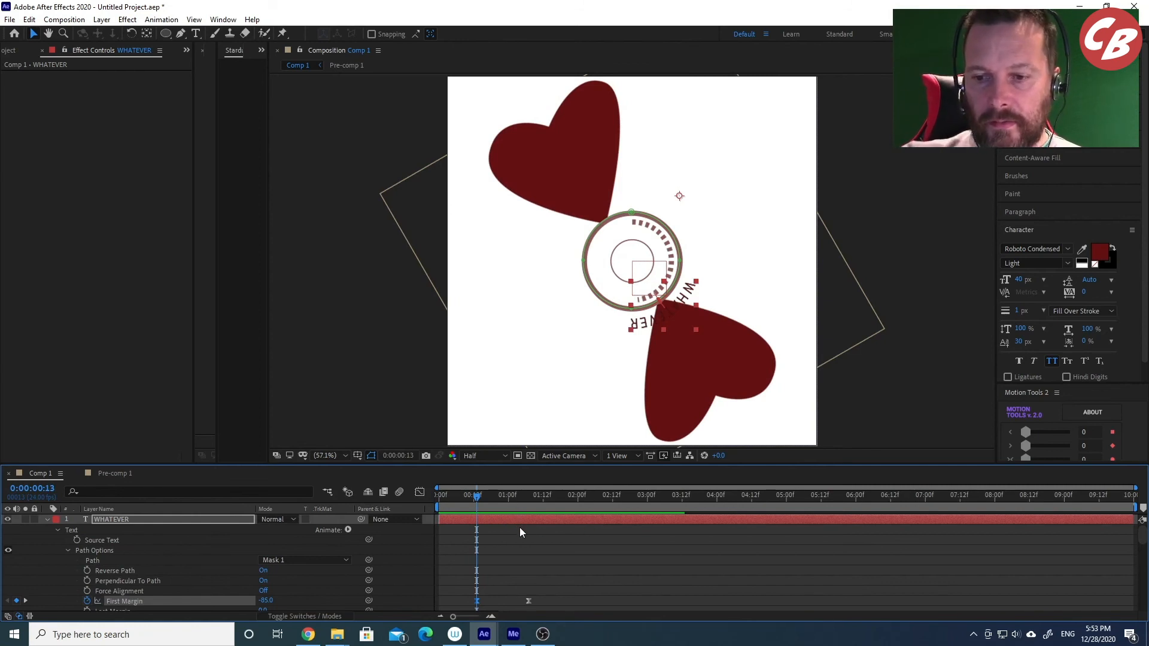
pyautogui.hotkey('alt', '[')
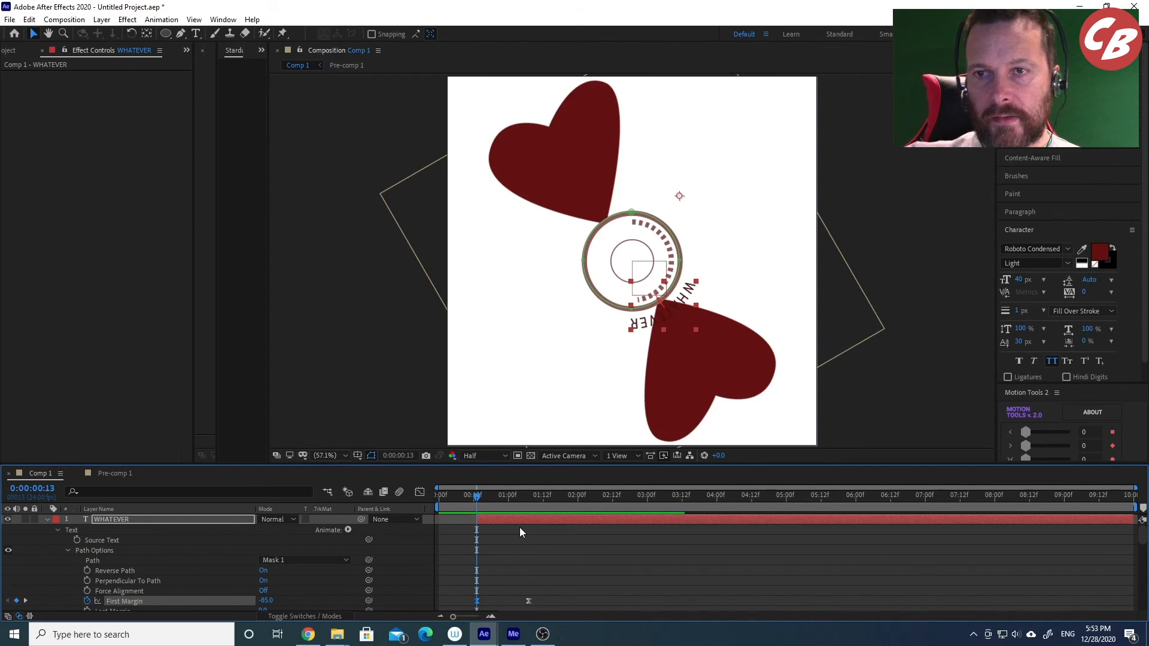
pyautogui.moveTo(479, 502); pyautogui.dragTo(438, 504)
pyautogui.press('space')
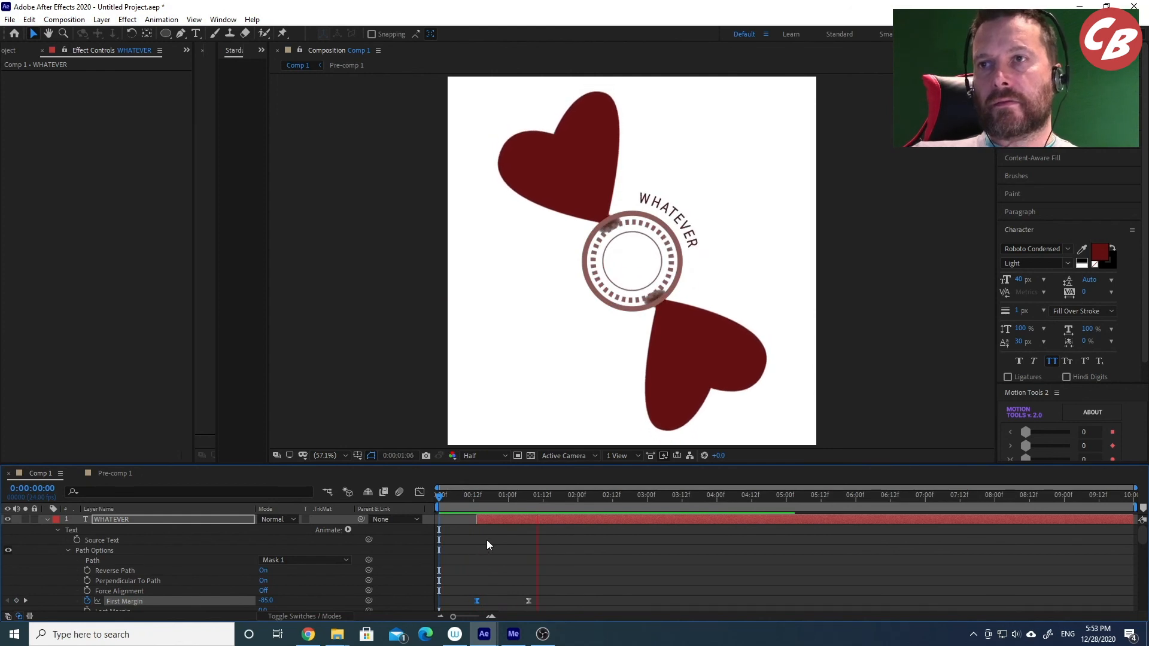
pyautogui.moveTo(479, 497); pyautogui.dragTo(432, 496)
pyautogui.press('space')
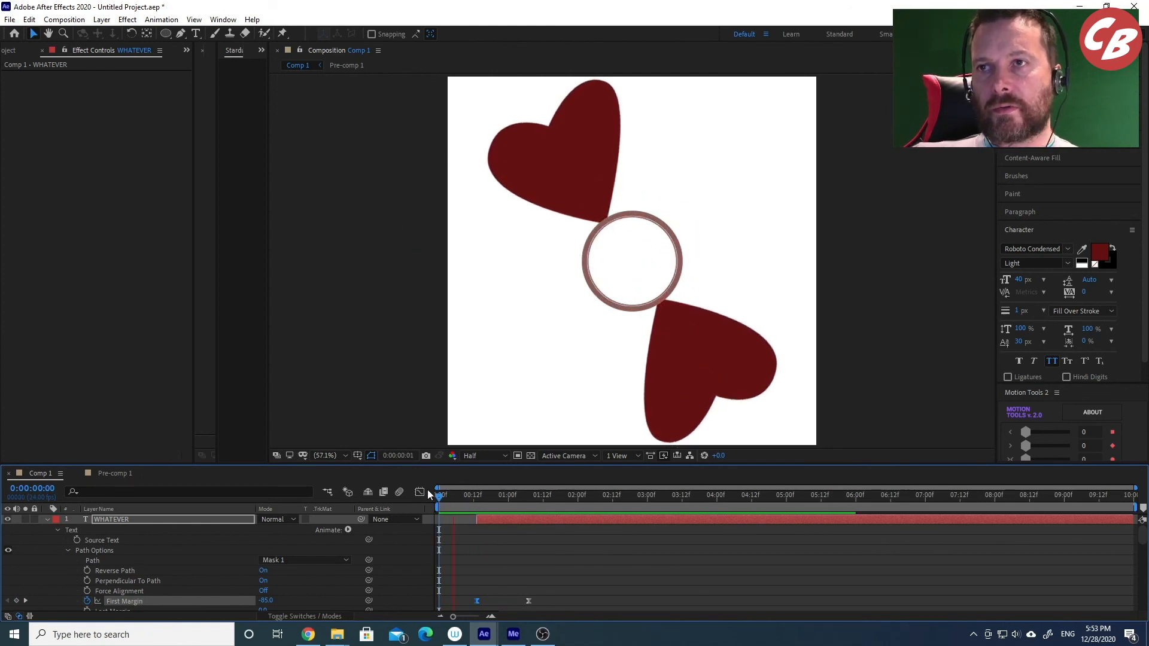
# Add an Opacity keyframe of 0% to the WHATEVER layer at 0:00:00:13.
pyautogui.click(479, 496)
pyautogui.scroll(-5, 303, 588)
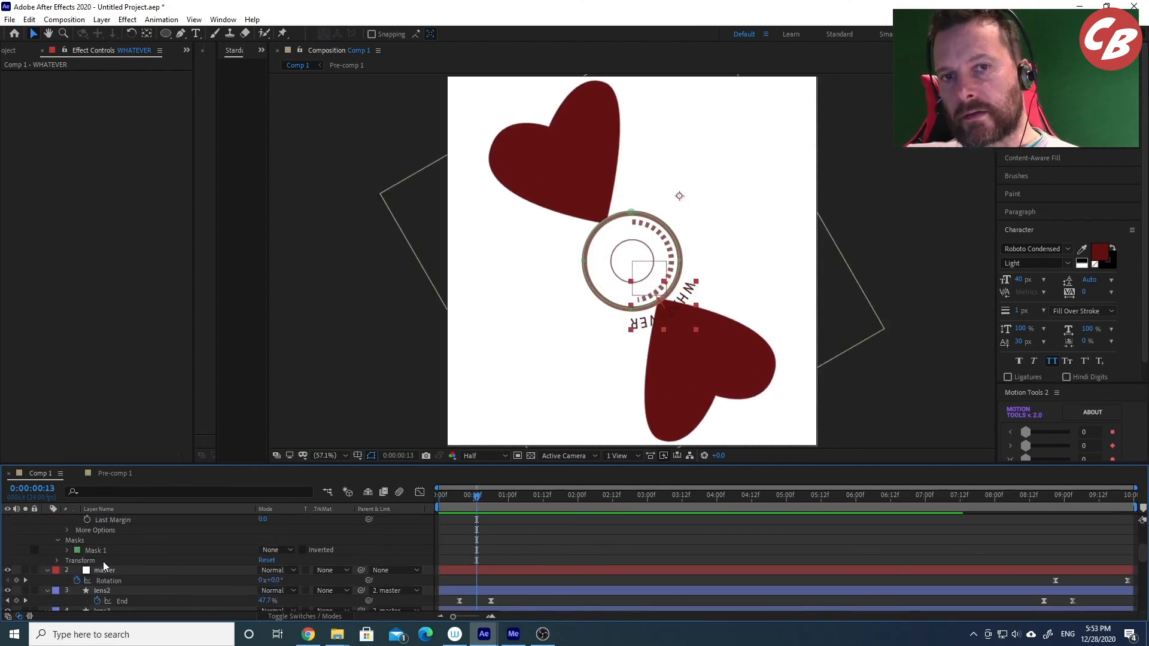
pyautogui.scroll(5, 107, 555)
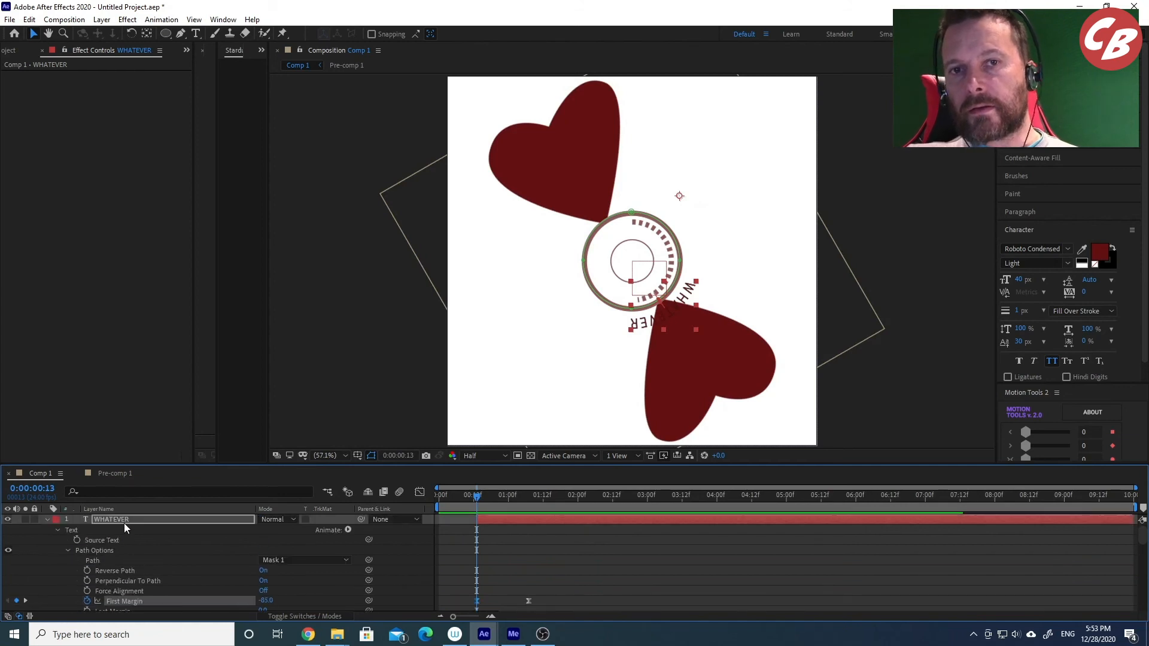
pyautogui.click(125, 520)
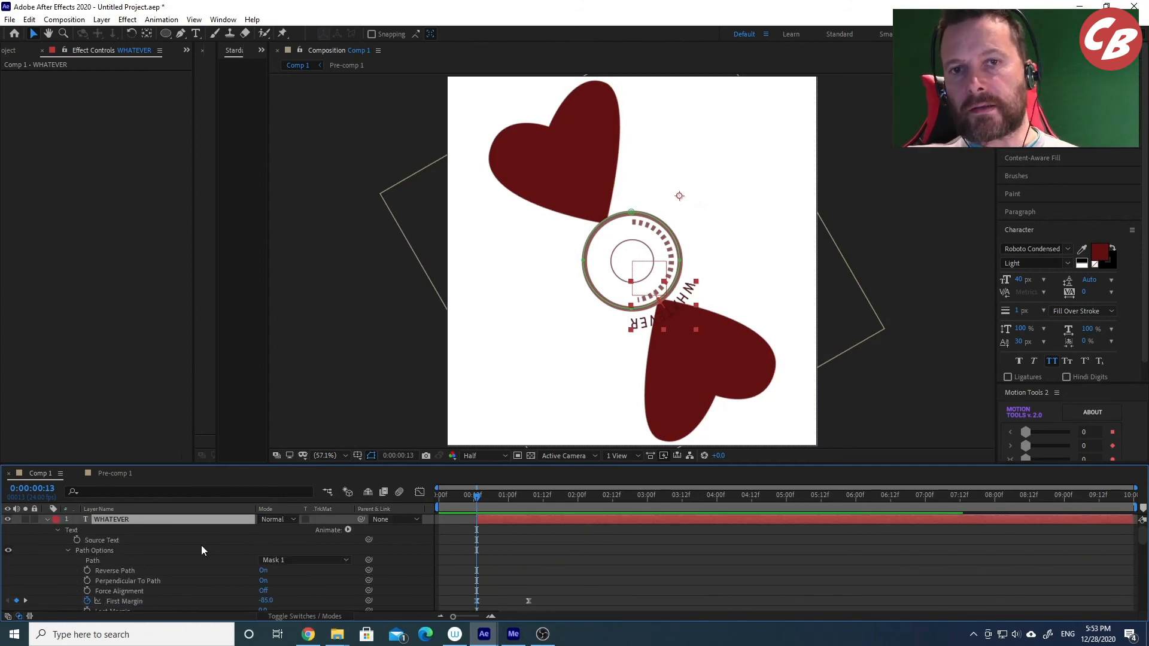
pyautogui.press('t')
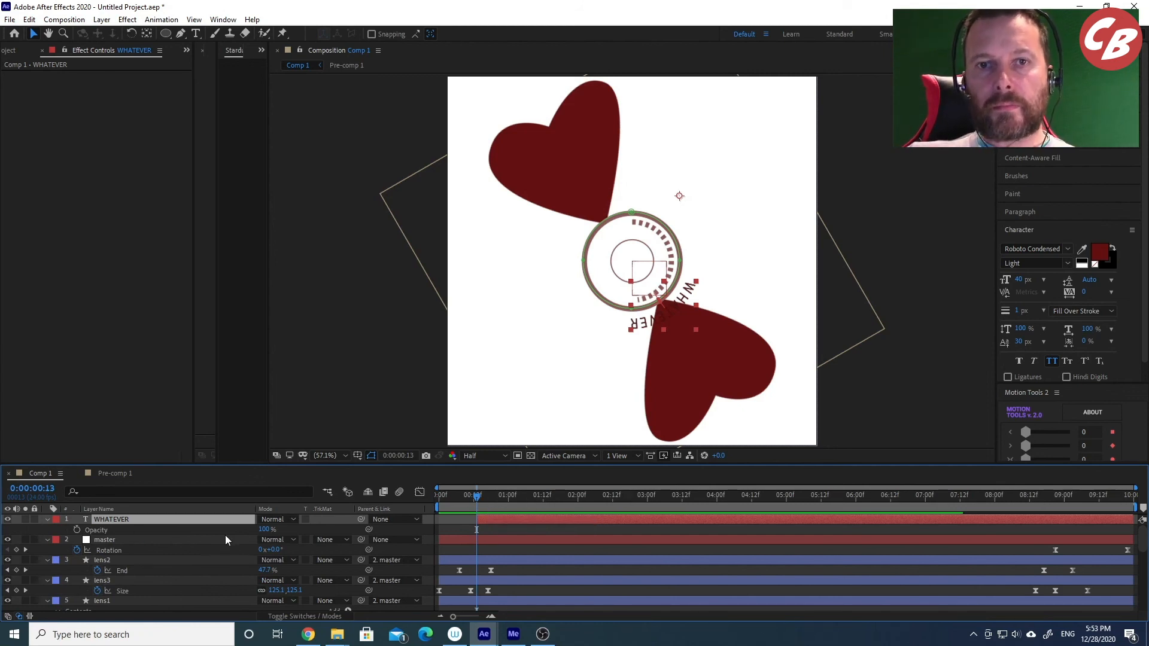
pyautogui.click(76, 530)
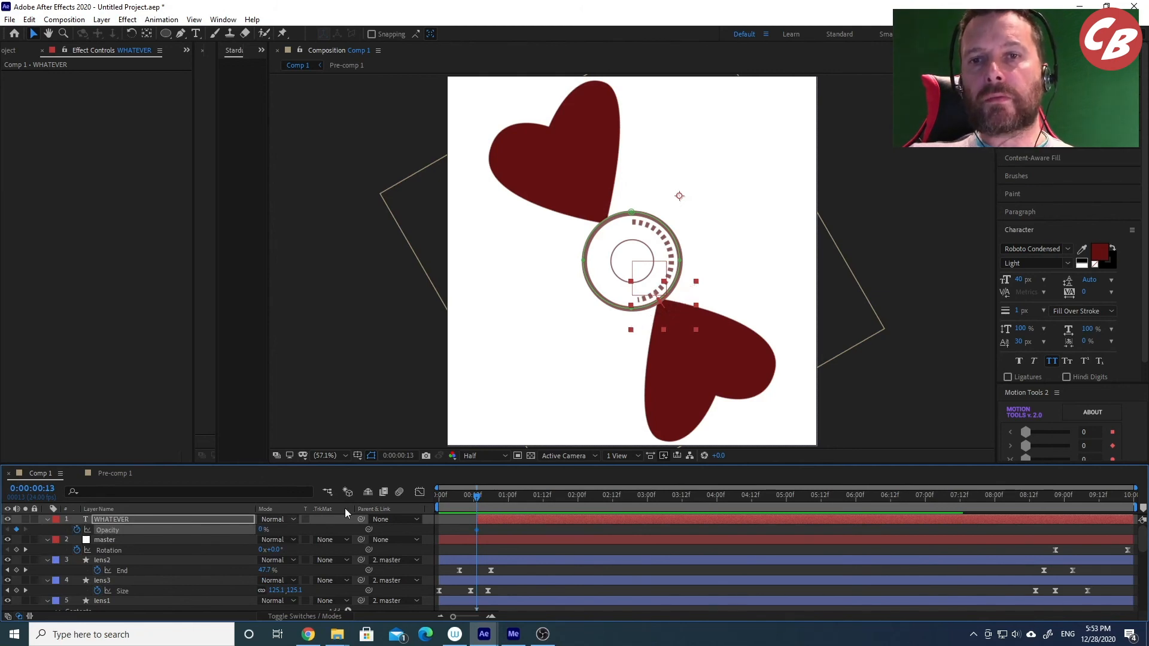
# Set the WHATEVER layer's Opacity to 100% at the last First Margin keyframe, 0:00:01:07, and preview the fade-in.
pyautogui.click(481, 498)
pyautogui.moveTo(481, 499); pyautogui.dragTo(506, 495)
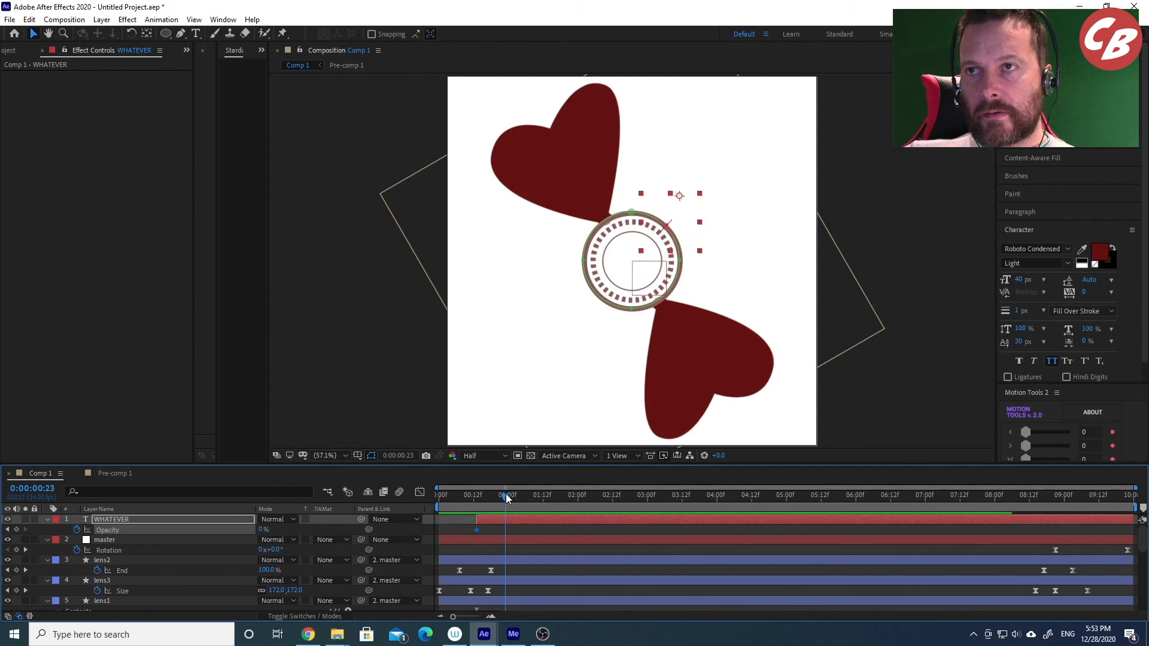
pyautogui.click(513, 524)
pyautogui.press('u')
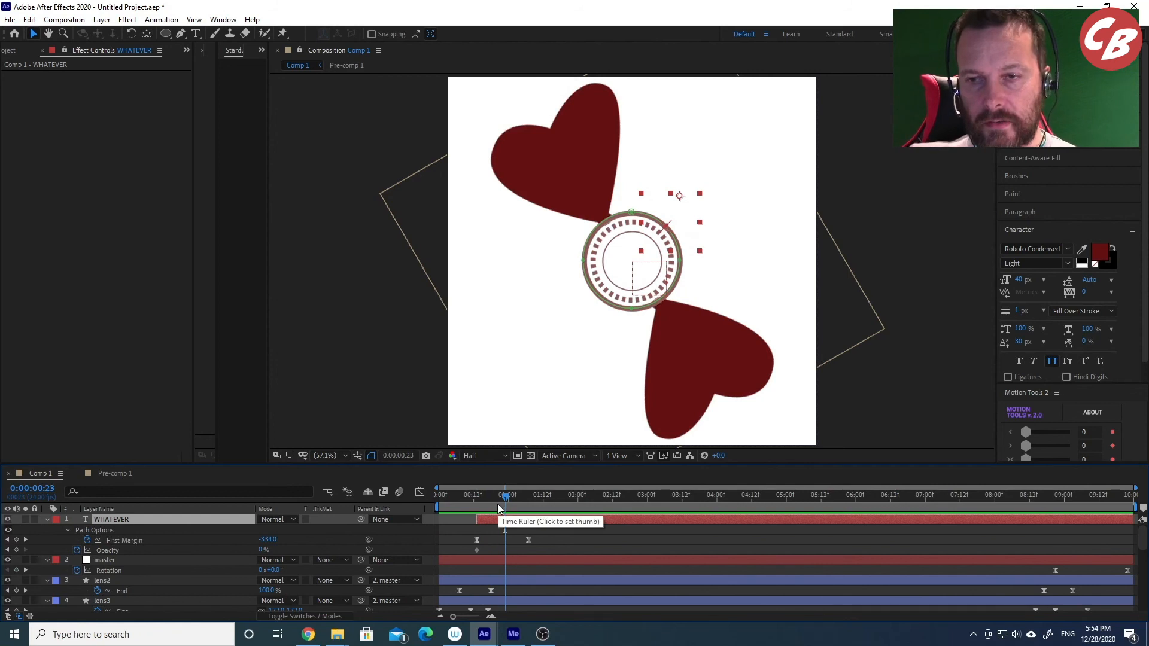
pyautogui.press('k')
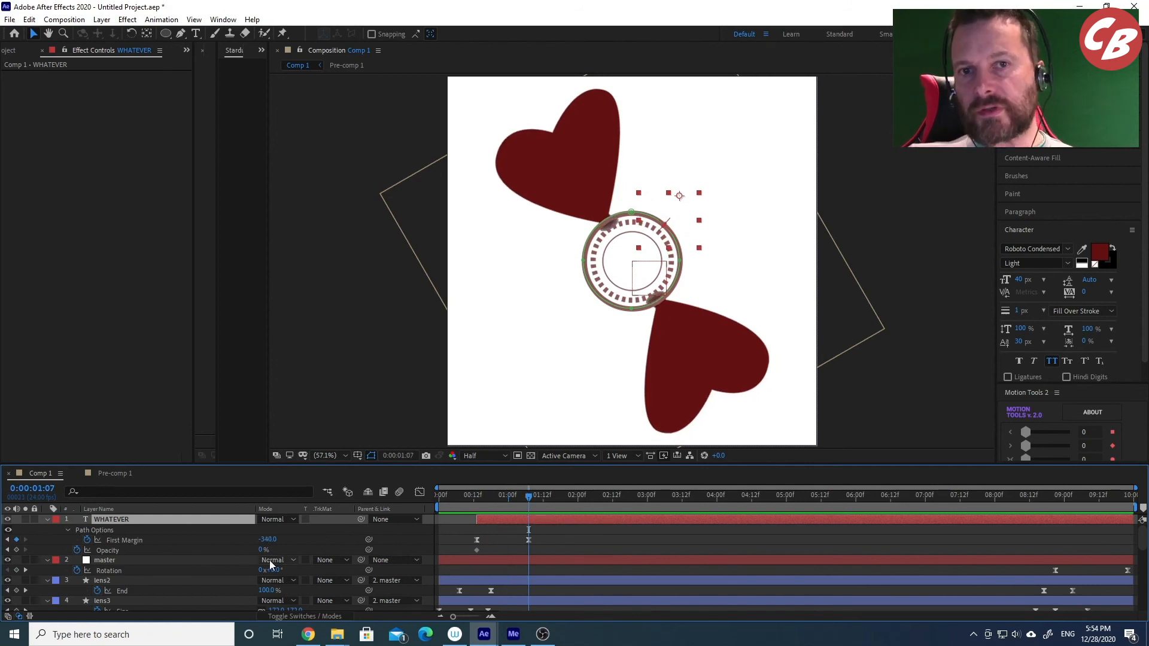
pyautogui.moveTo(262, 554); pyautogui.dragTo(637, 546)
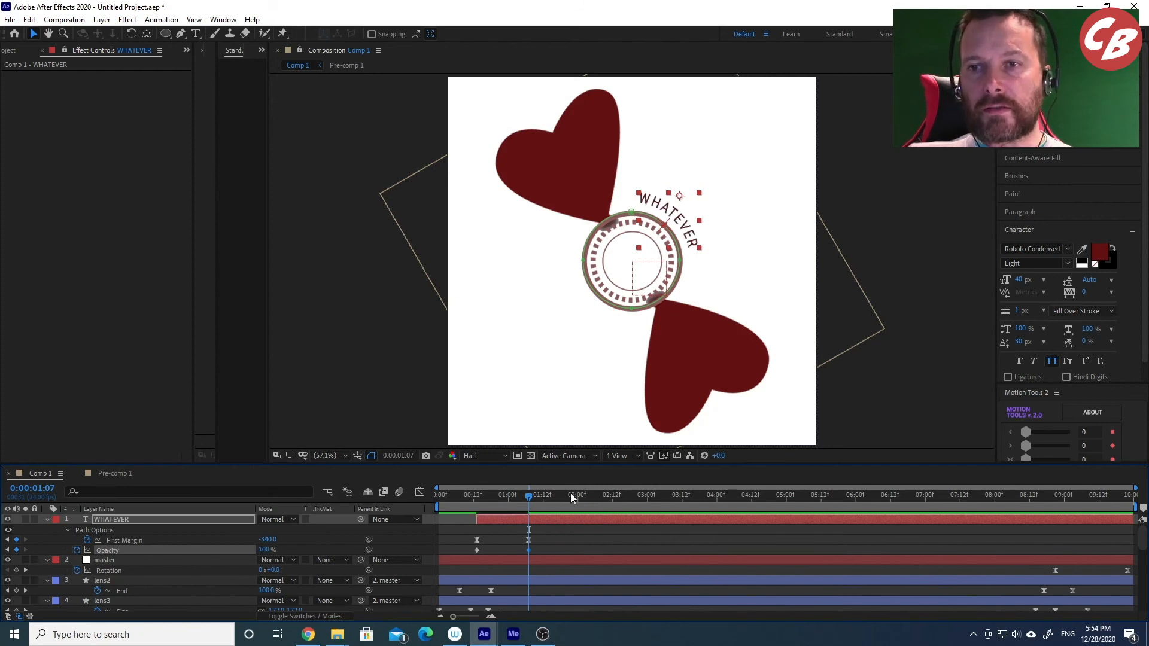
pyautogui.moveTo(486, 501); pyautogui.dragTo(419, 499)
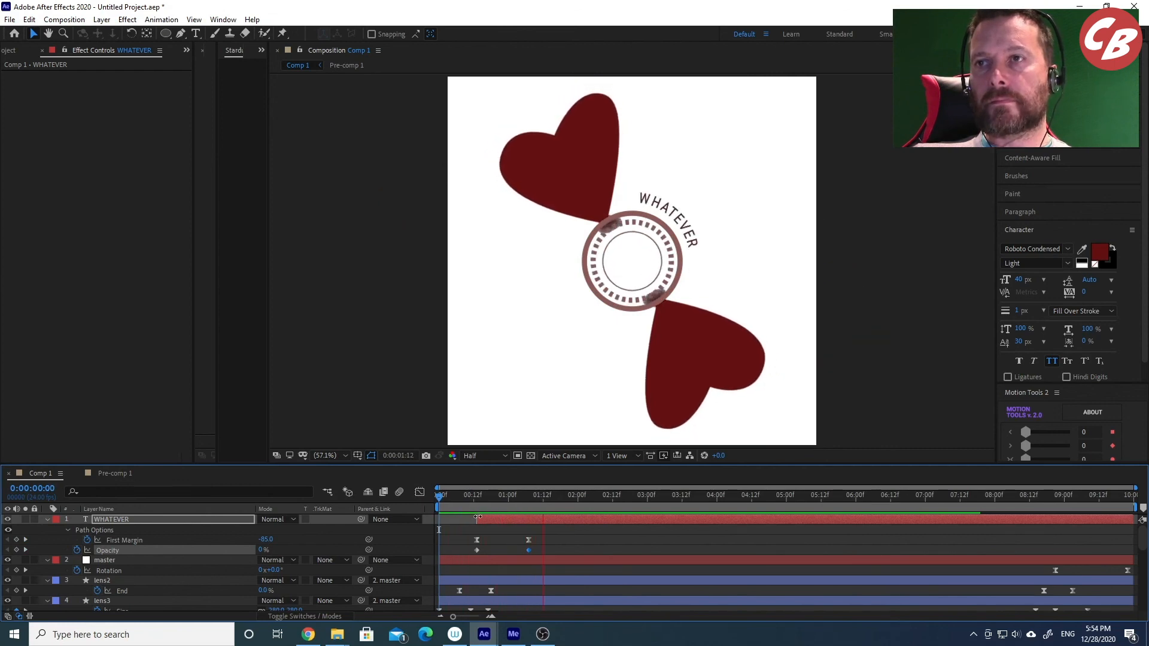
pyautogui.click(439, 497)
pyautogui.press('space')
# Move the ending First Margin and Opacity keyframes to about the two-second mark and preview the slower text animation.
pyautogui.click(508, 495)
pyautogui.moveTo(555, 553); pyautogui.dragTo(581, 541)
pyautogui.moveTo(513, 494); pyautogui.dragTo(416, 490)
pyautogui.press('space')
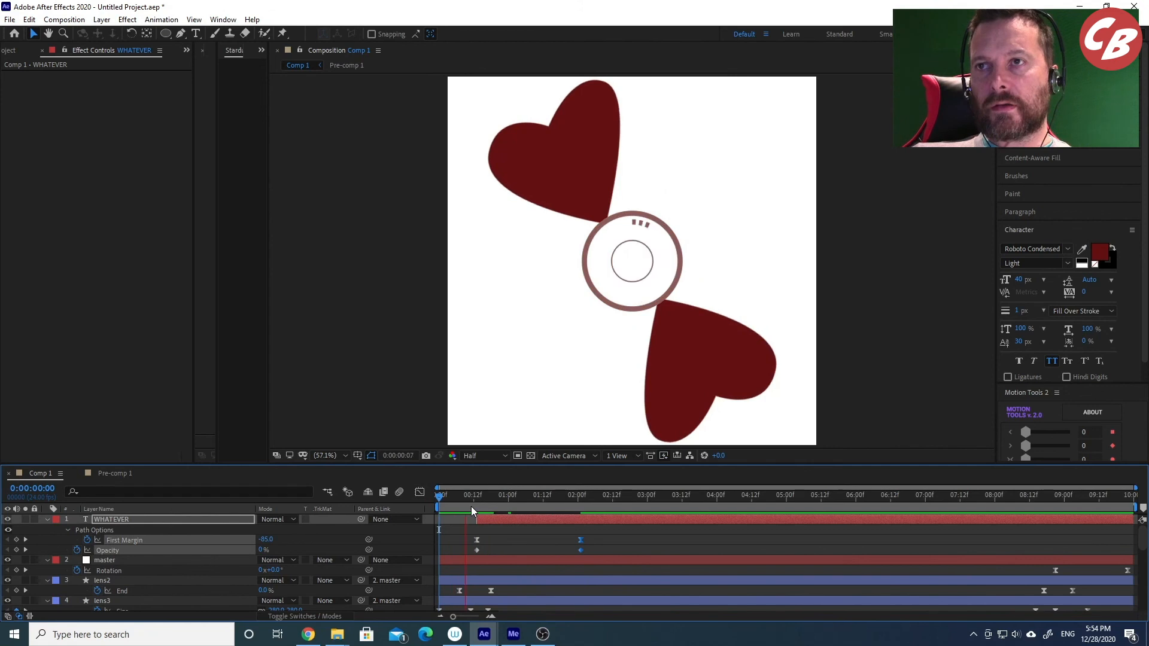
# Adjust the first keyframe's handle on the First Margin value curve so it drops steeply and eases out without dipping below the end value.
pyautogui.moveTo(508, 496); pyautogui.dragTo(540, 503)
pyautogui.click(420, 492)
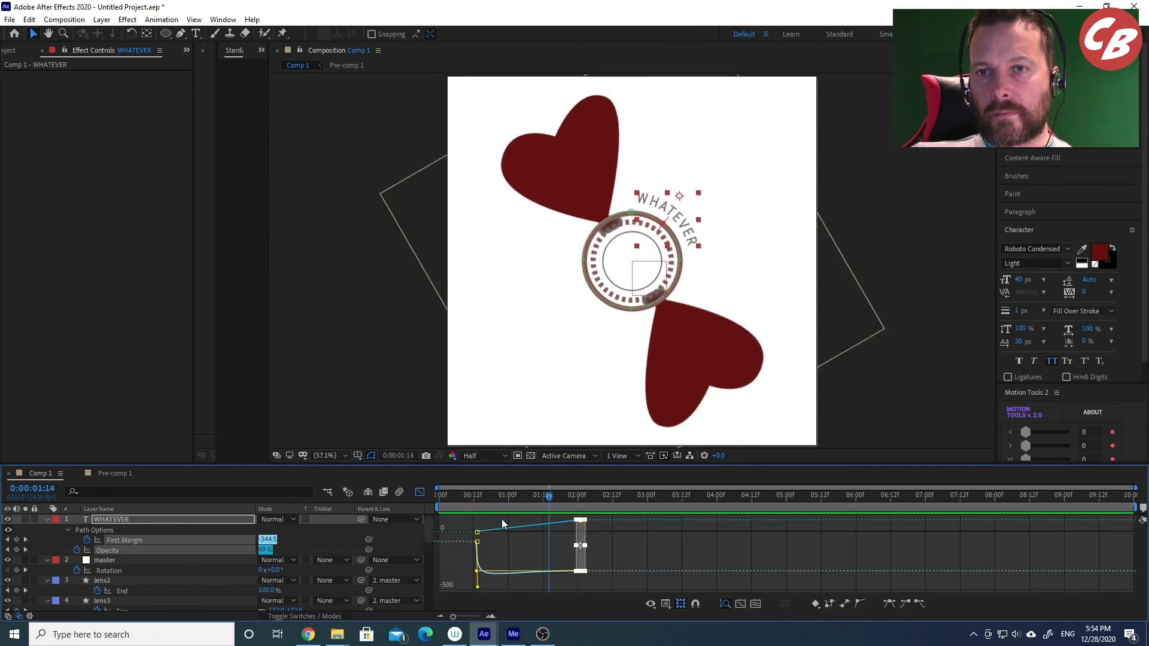
pyautogui.click(305, 553)
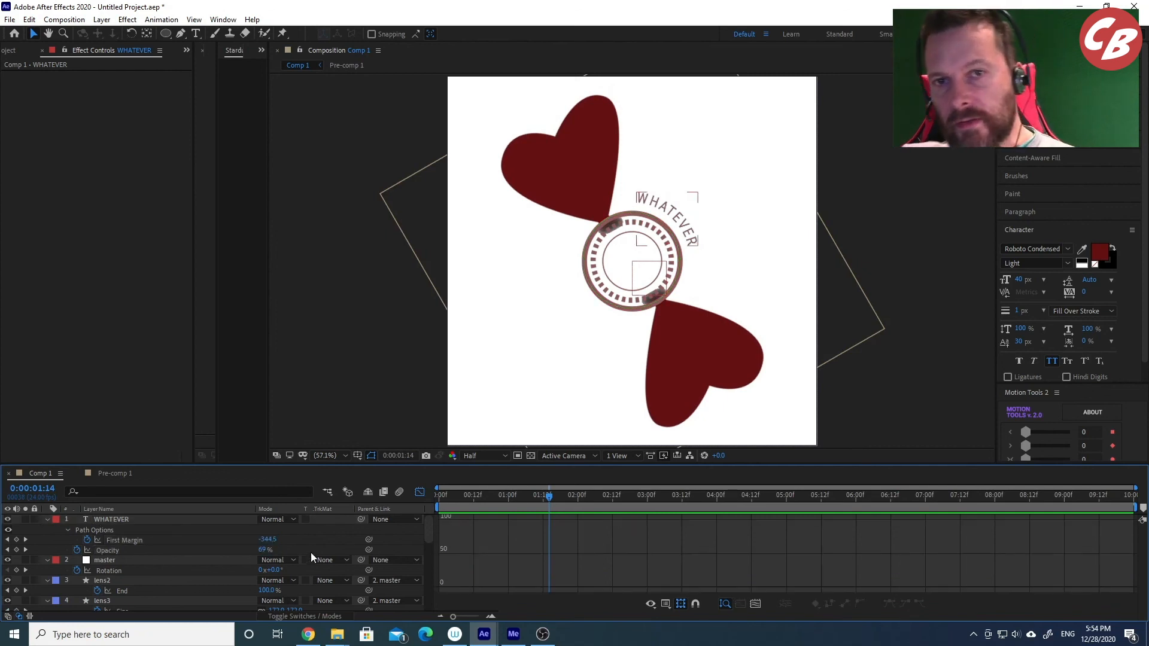
pyautogui.click(119, 543)
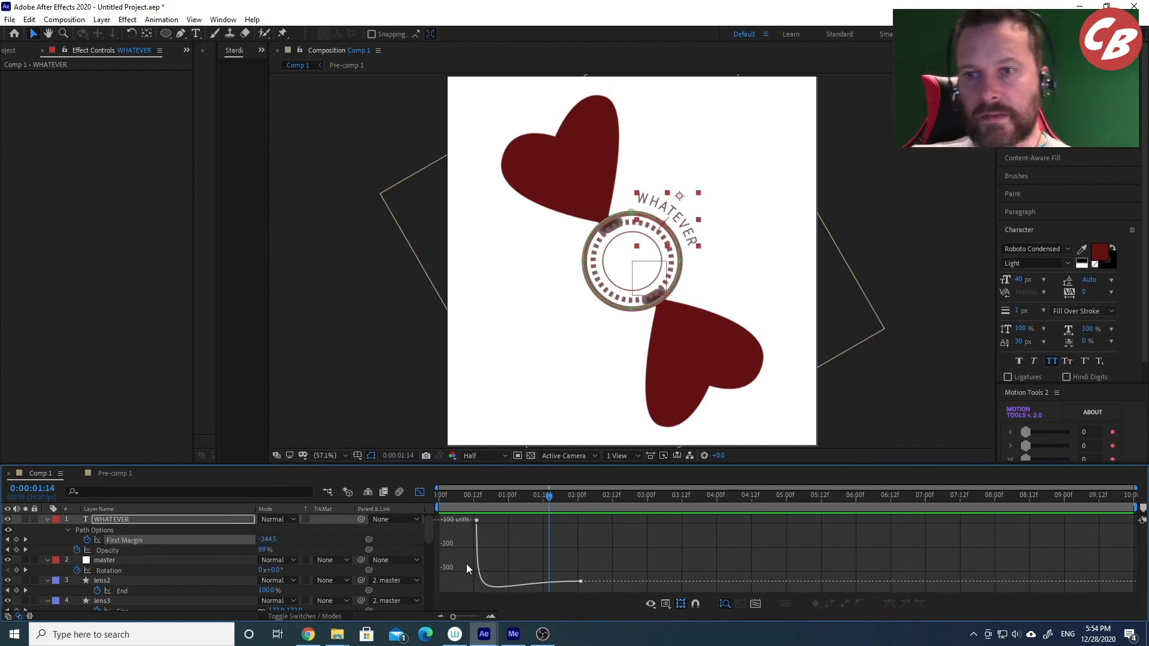
pyautogui.moveTo(478, 497); pyautogui.dragTo(411, 498)
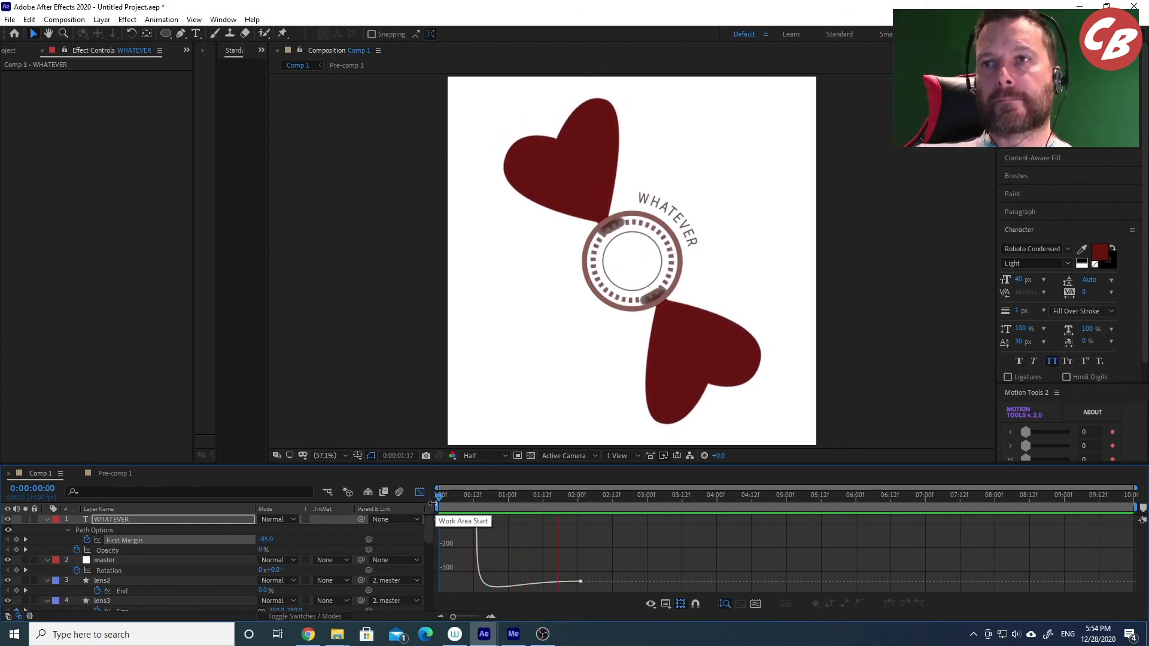
pyautogui.click(476, 521)
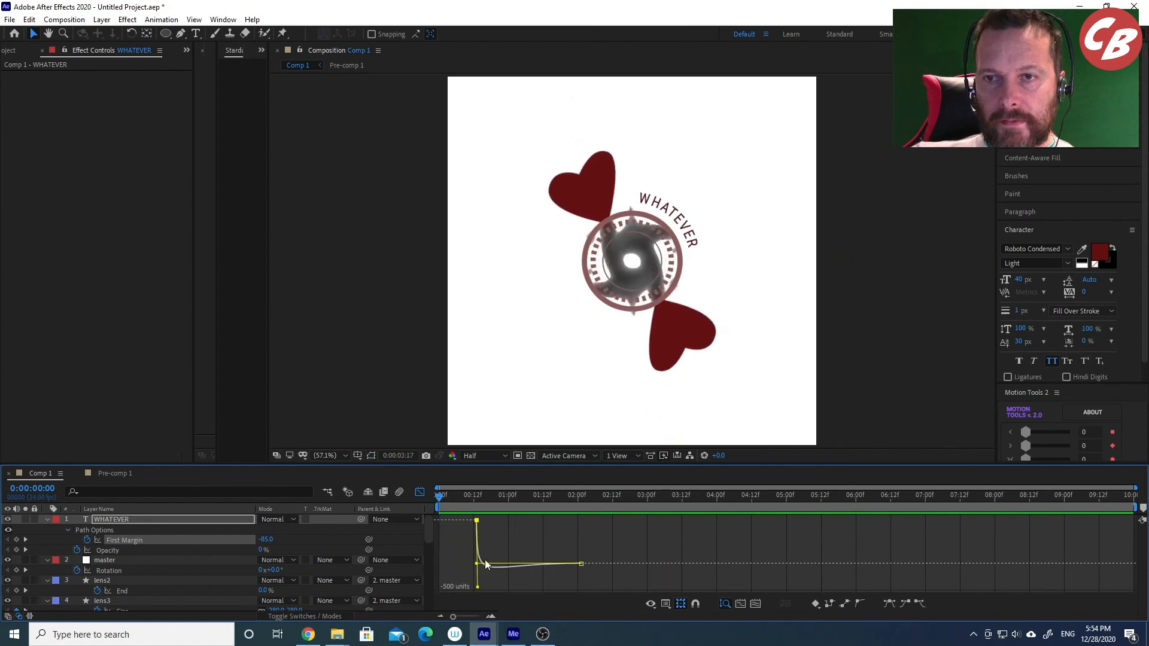
pyautogui.moveTo(477, 588); pyautogui.dragTo(468, 559)
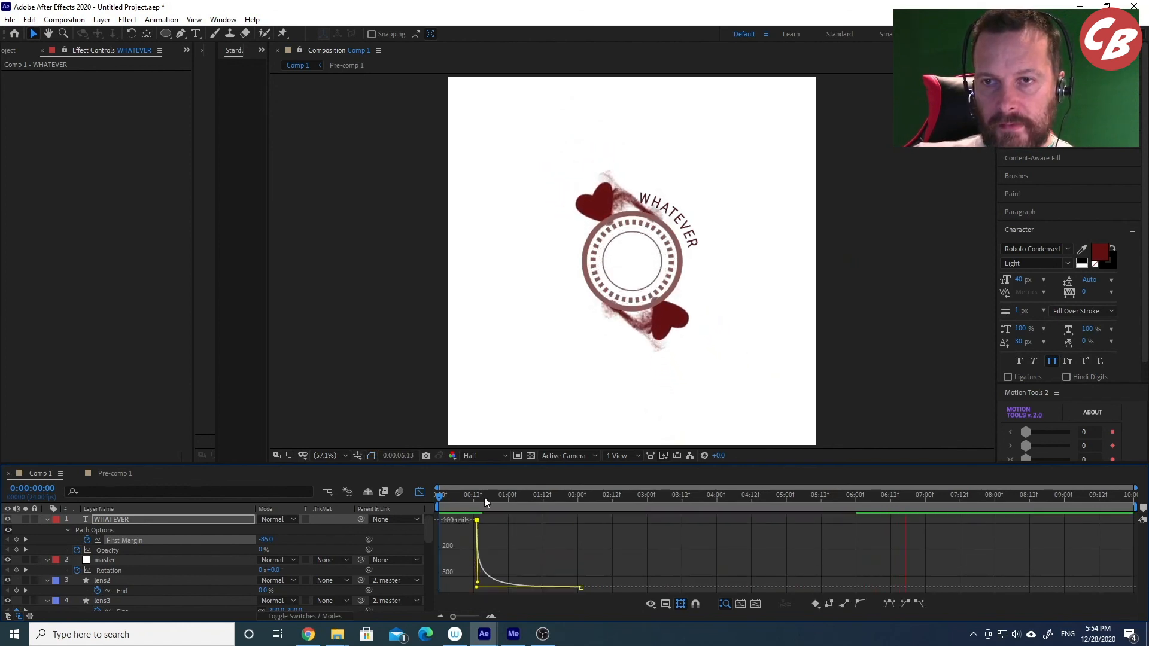
# Close the Graph Editor, shift the WHATEVER layer earlier so its animation begins at about 0:00:00:02, and preview the timing.
pyautogui.moveTo(484, 497); pyautogui.dragTo(441, 497)
pyautogui.press('space')
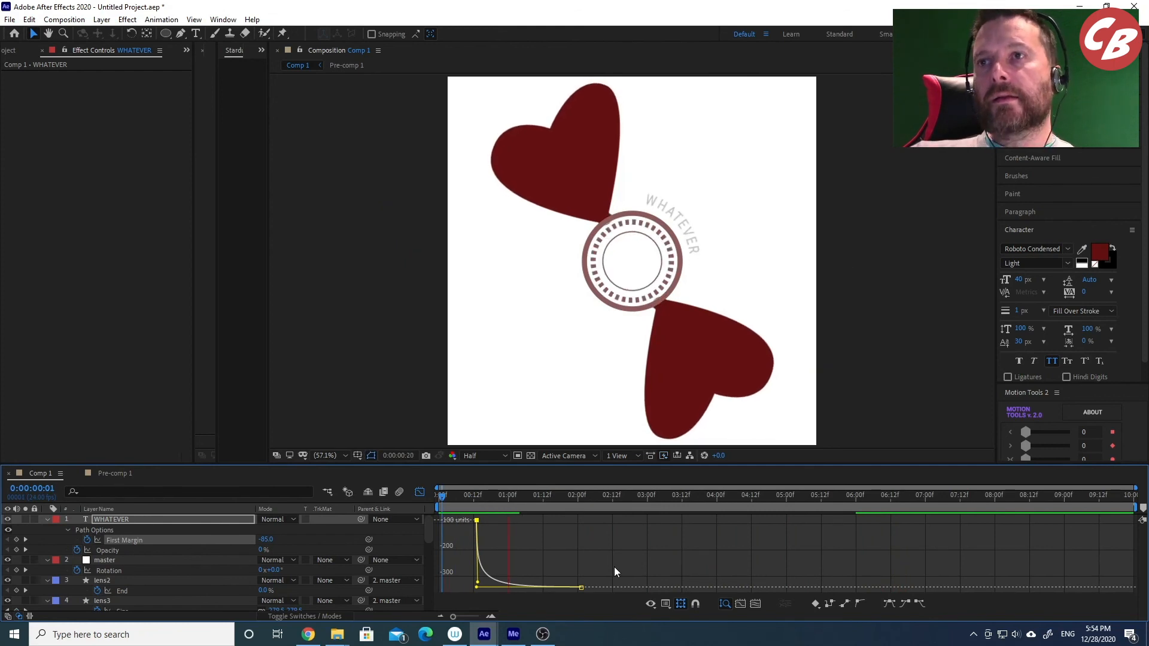
pyautogui.moveTo(450, 498); pyautogui.dragTo(437, 498)
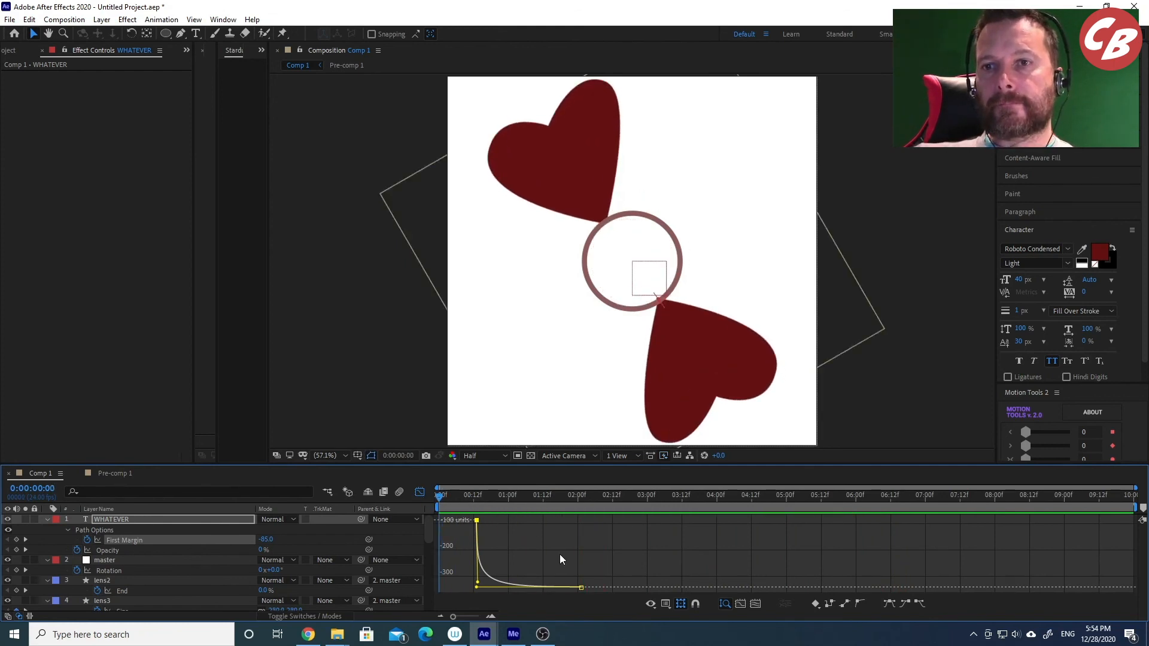
pyautogui.press('space')
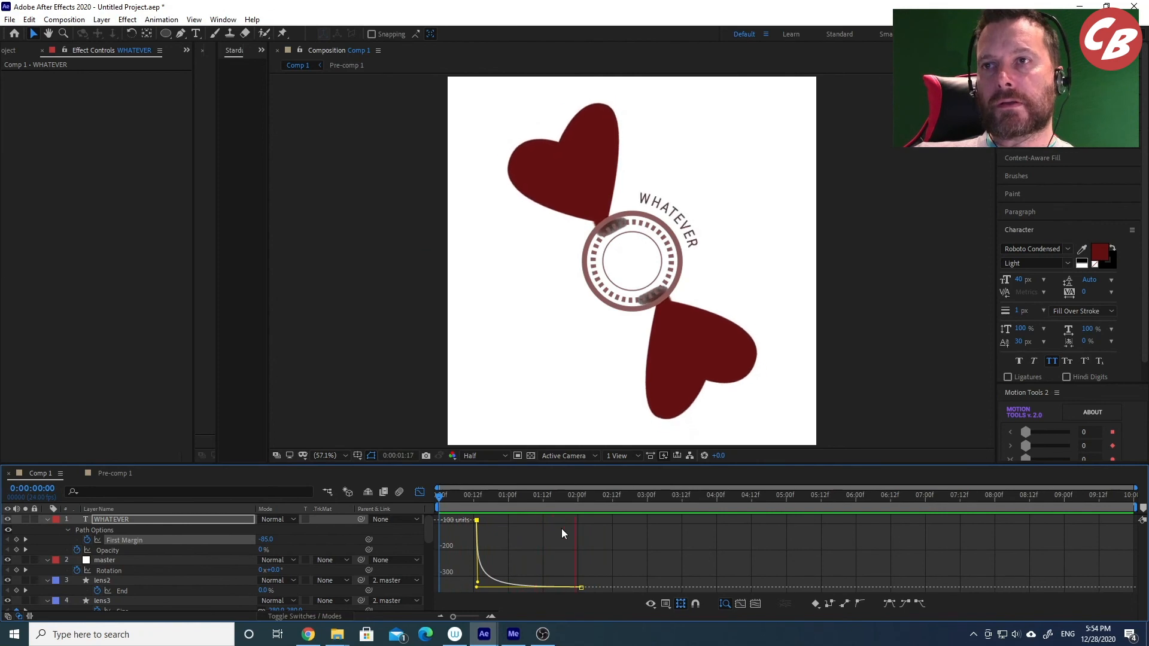
pyautogui.moveTo(453, 493)
pyautogui.mouseDown()
pyautogui.moveTo(422, 497)
pyautogui.moveTo(504, 504)
pyautogui.moveTo(449, 502)
pyautogui.mouseUp()
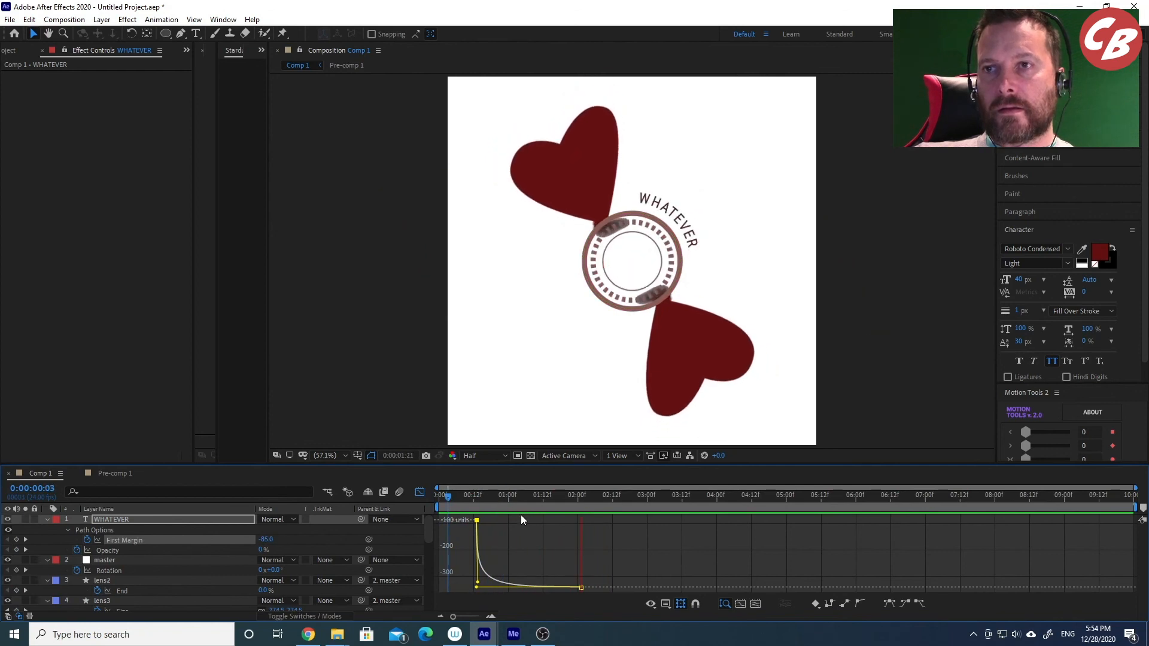
pyautogui.moveTo(453, 497); pyautogui.dragTo(465, 522)
pyautogui.click(420, 491)
pyautogui.press('Home')
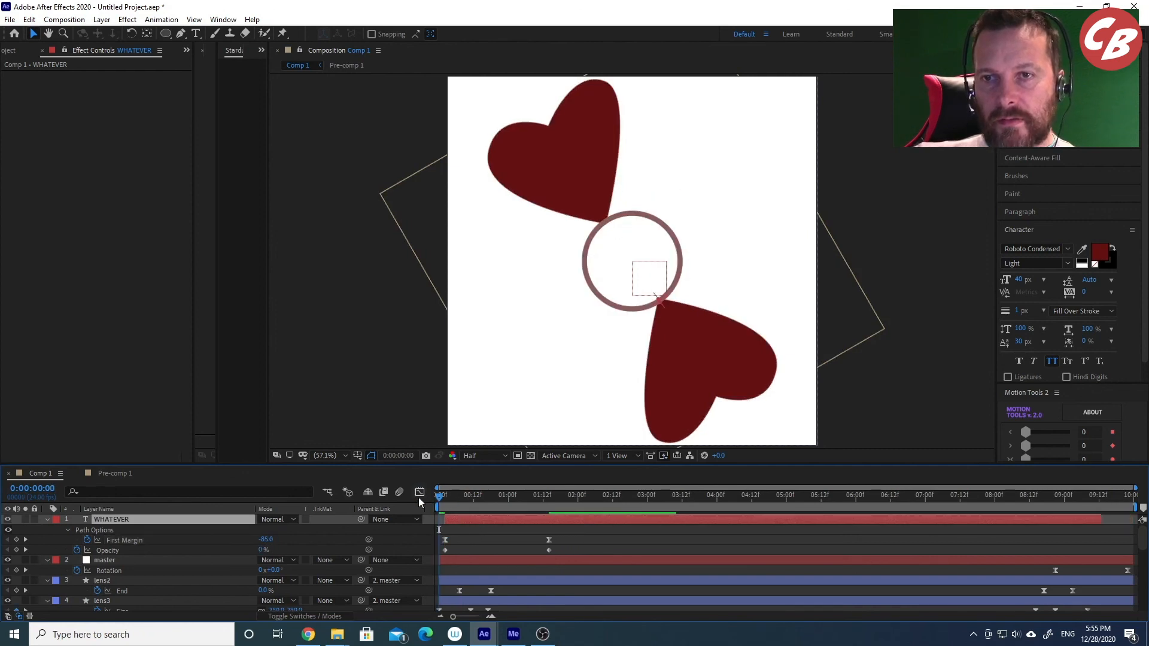
pyautogui.press('space')
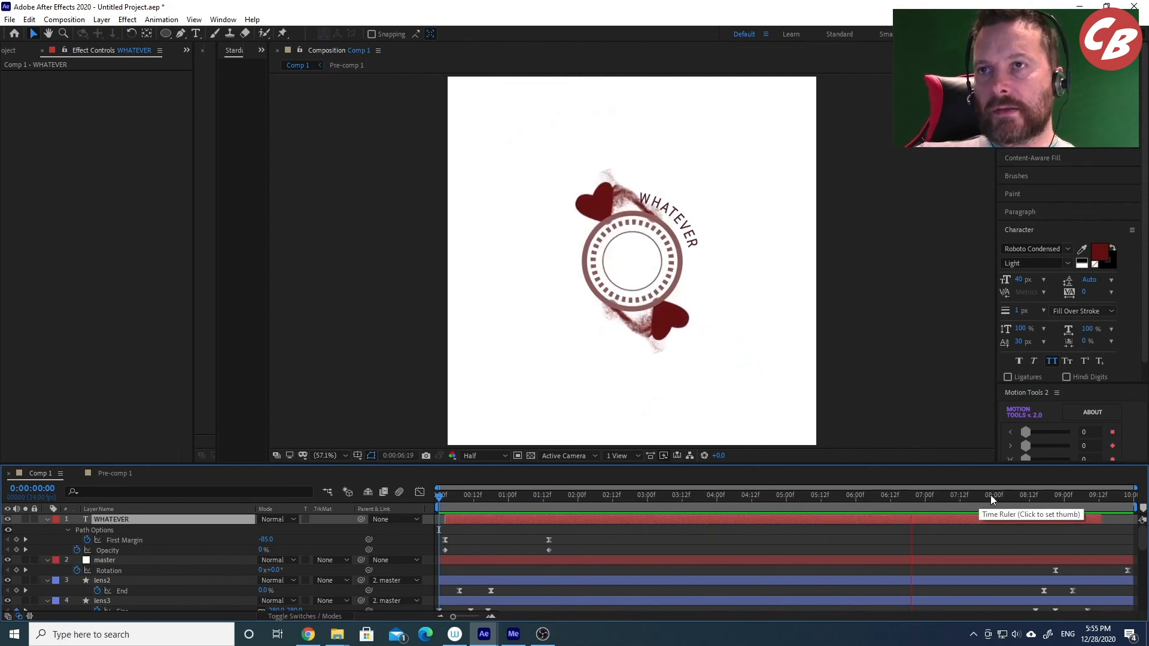
# Copy the WHATEVER layer's second First Margin and Opacity keyframes to 0:00:09:04.
pyautogui.click(1041, 494)
pyautogui.moveTo(1039, 494); pyautogui.dragTo(1077, 498)
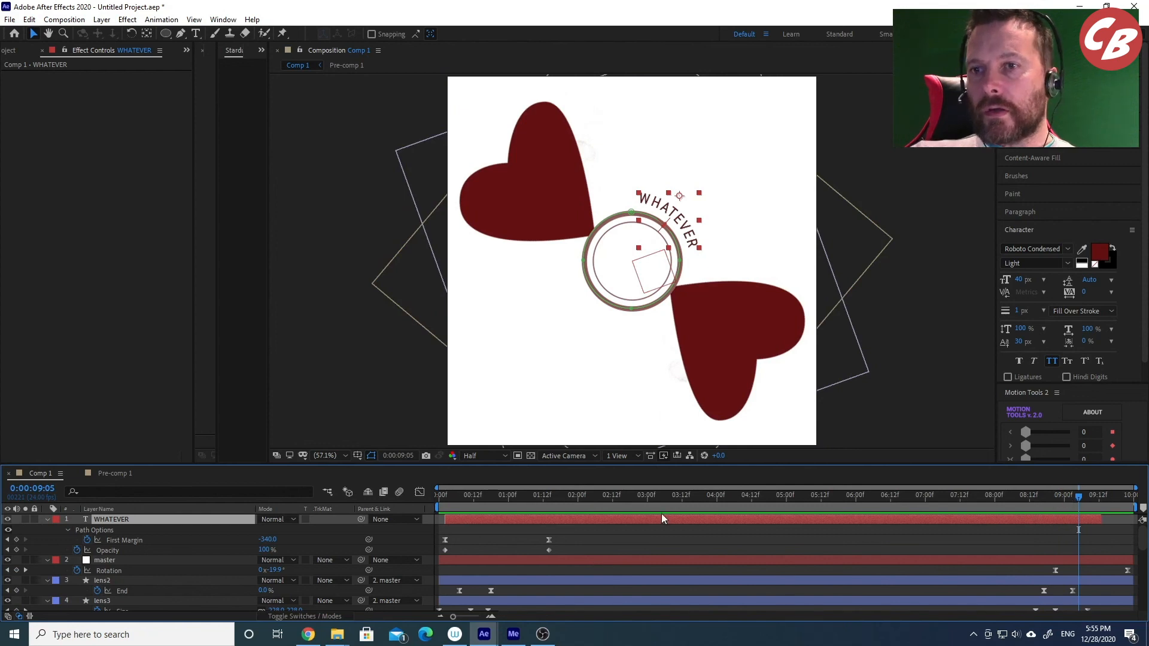
pyautogui.moveTo(563, 552); pyautogui.dragTo(526, 537)
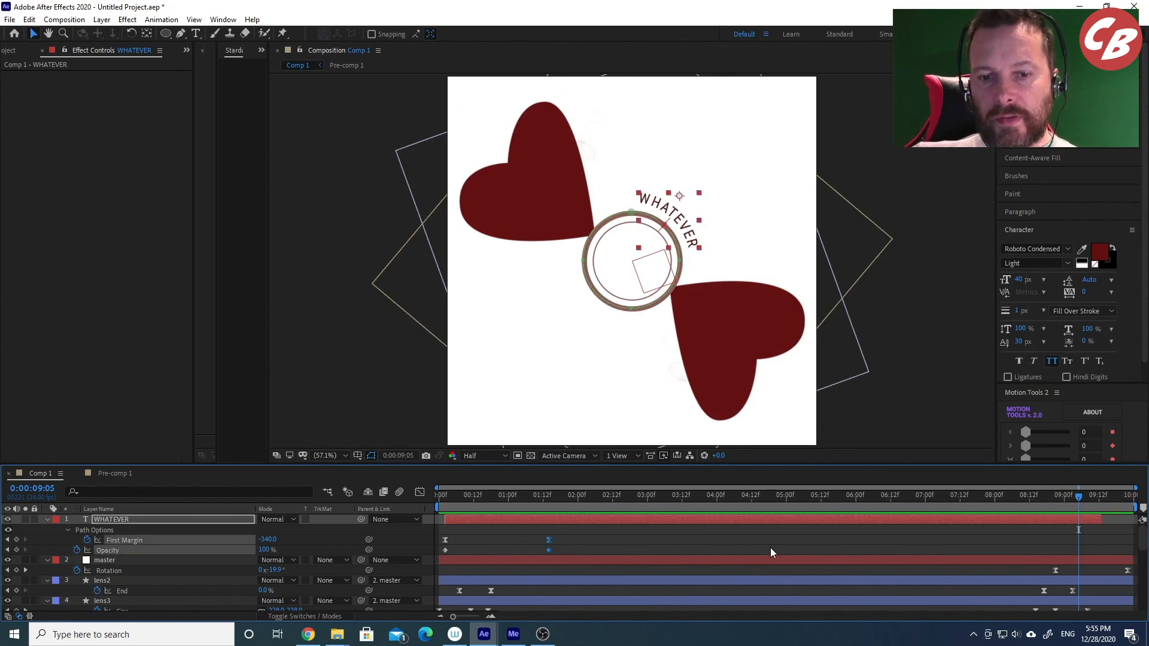
pyautogui.click(1075, 497)
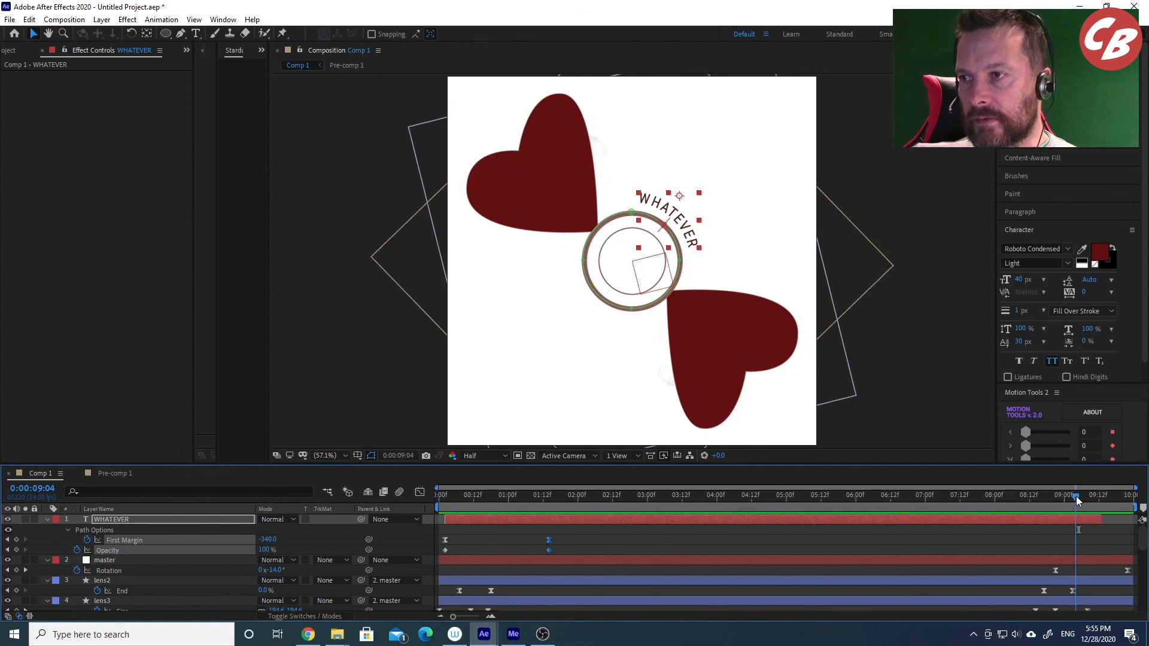
pyautogui.hotkey('ctrl', 'v')
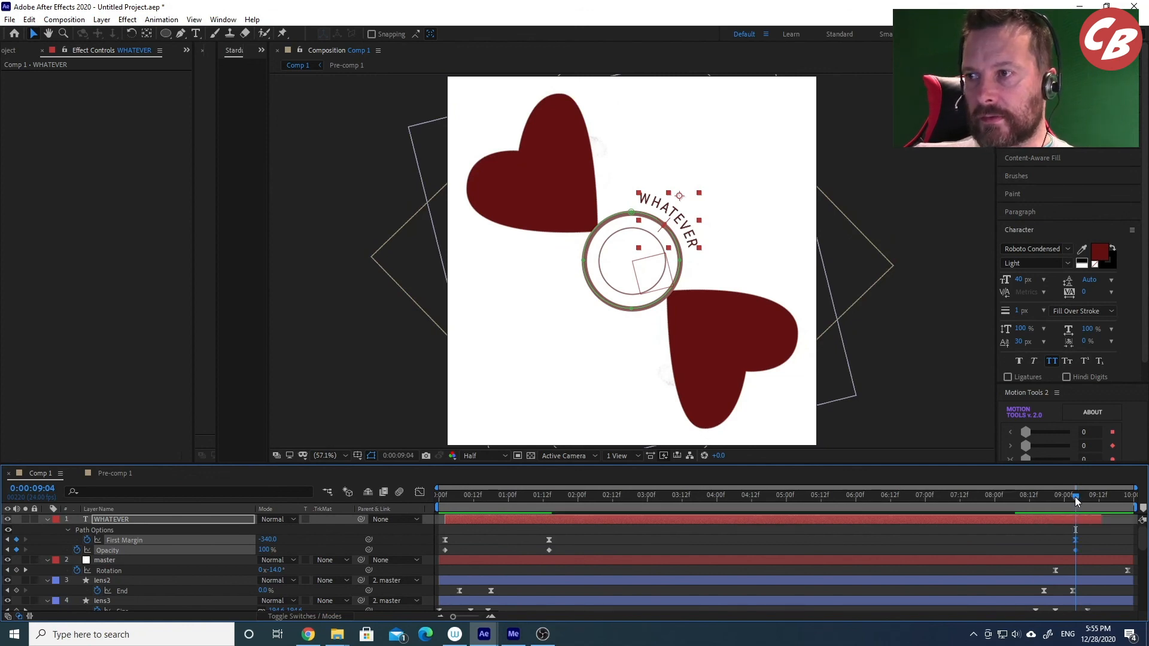
# Extend the end of the WHATEVER layer to the end of the composition.
pyautogui.click(1079, 496)
pyautogui.moveTo(1078, 496); pyautogui.dragTo(1143, 520)
pyautogui.press('space')
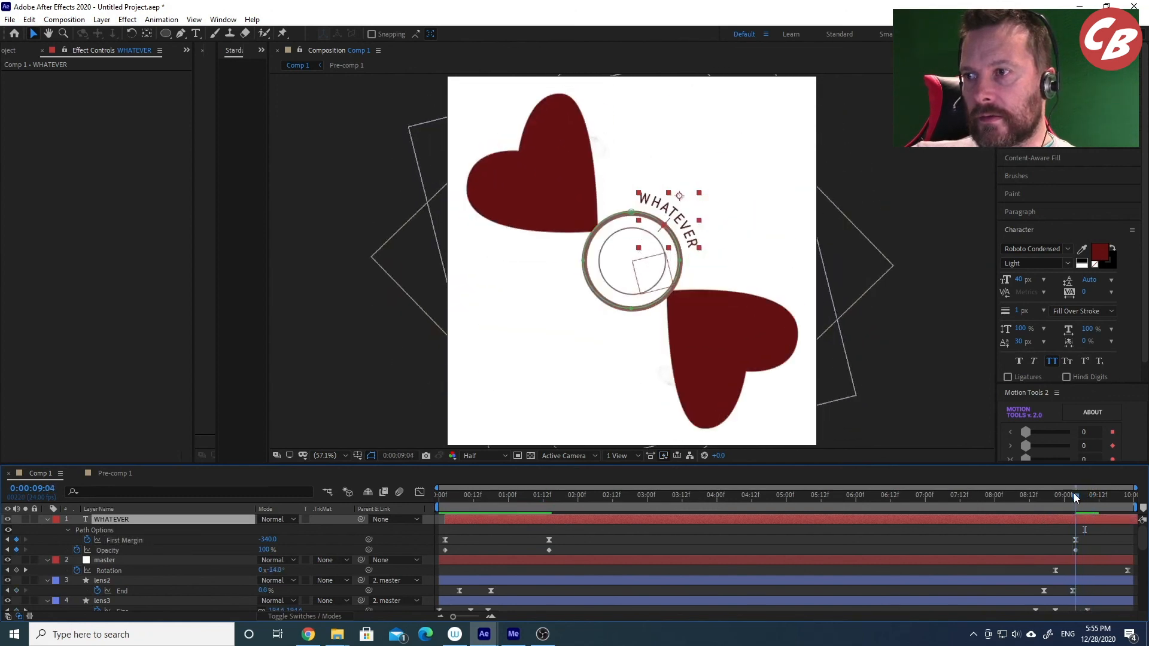
pyautogui.moveTo(1088, 496); pyautogui.dragTo(1092, 496)
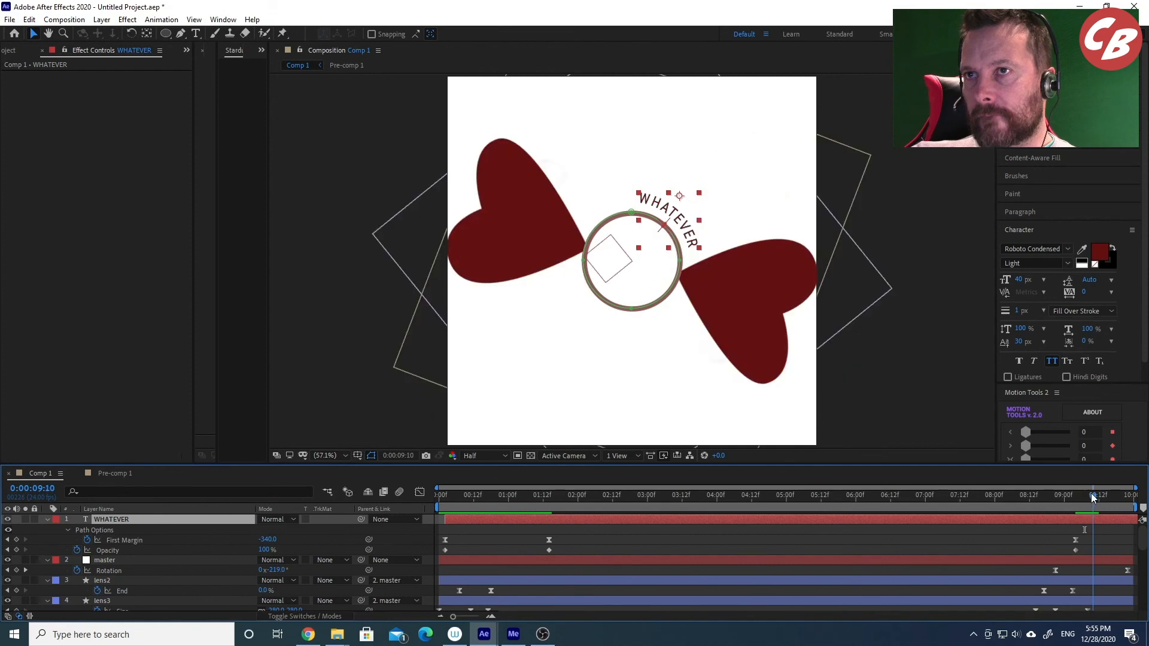
# Copy the WHATEVER layer's opening First Margin and Opacity keyframes to 0:00:09:12 and preview the text sliding and fading out.
pyautogui.moveTo(475, 548); pyautogui.dragTo(436, 540)
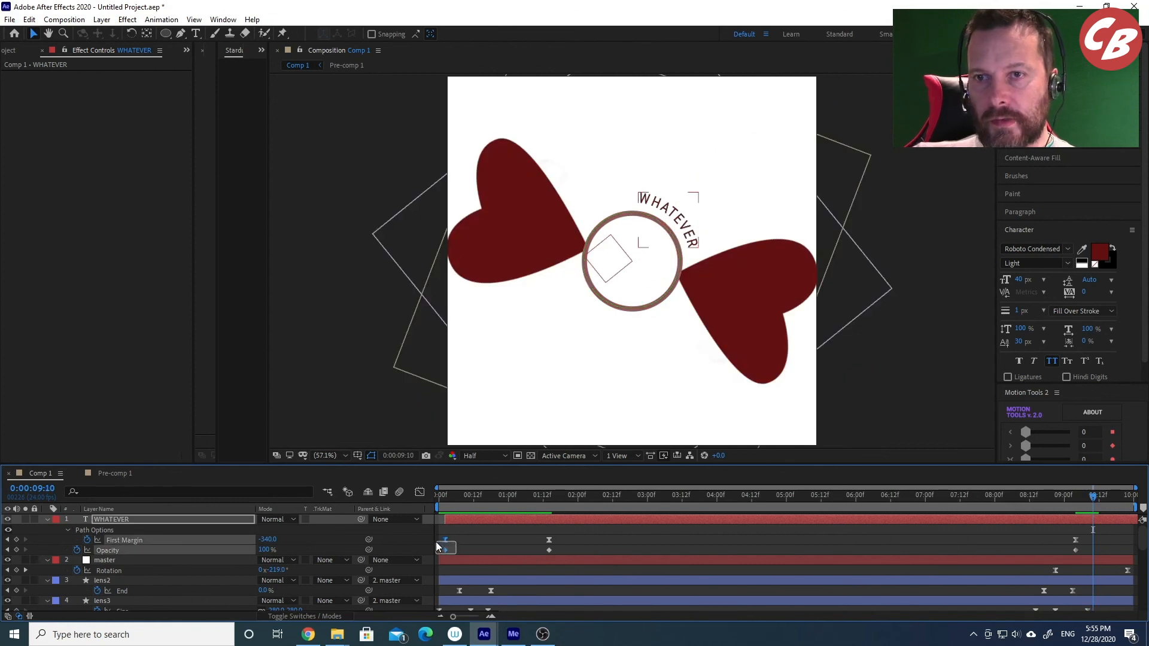
pyautogui.click(1099, 496)
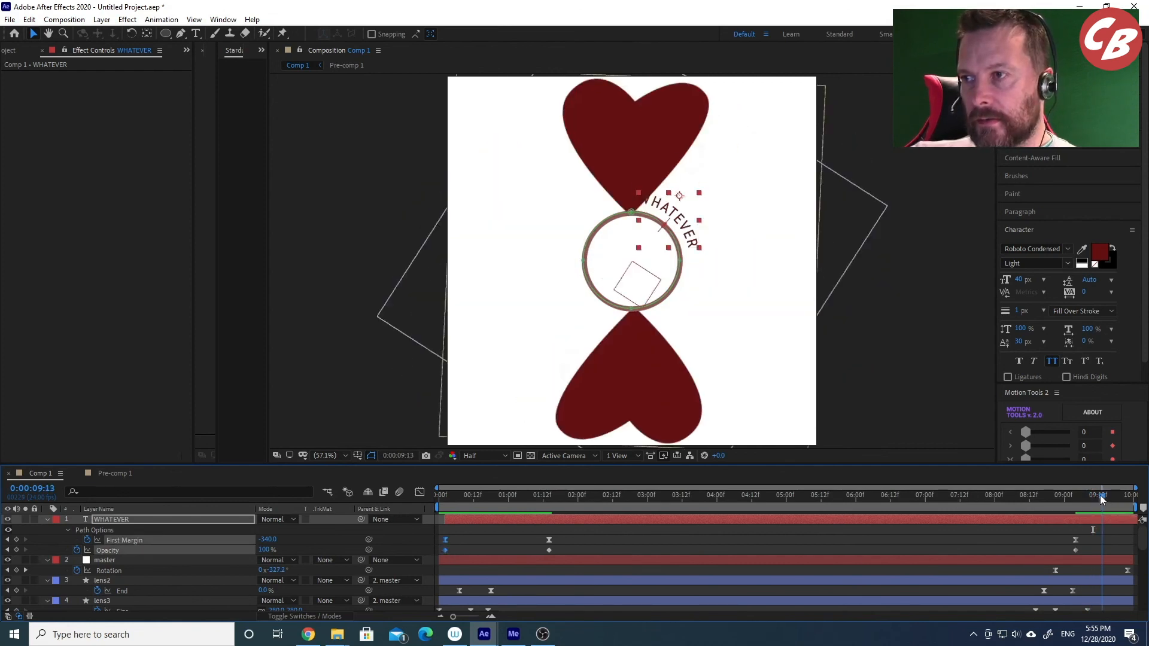
pyautogui.moveTo(1085, 495); pyautogui.dragTo(1024, 508)
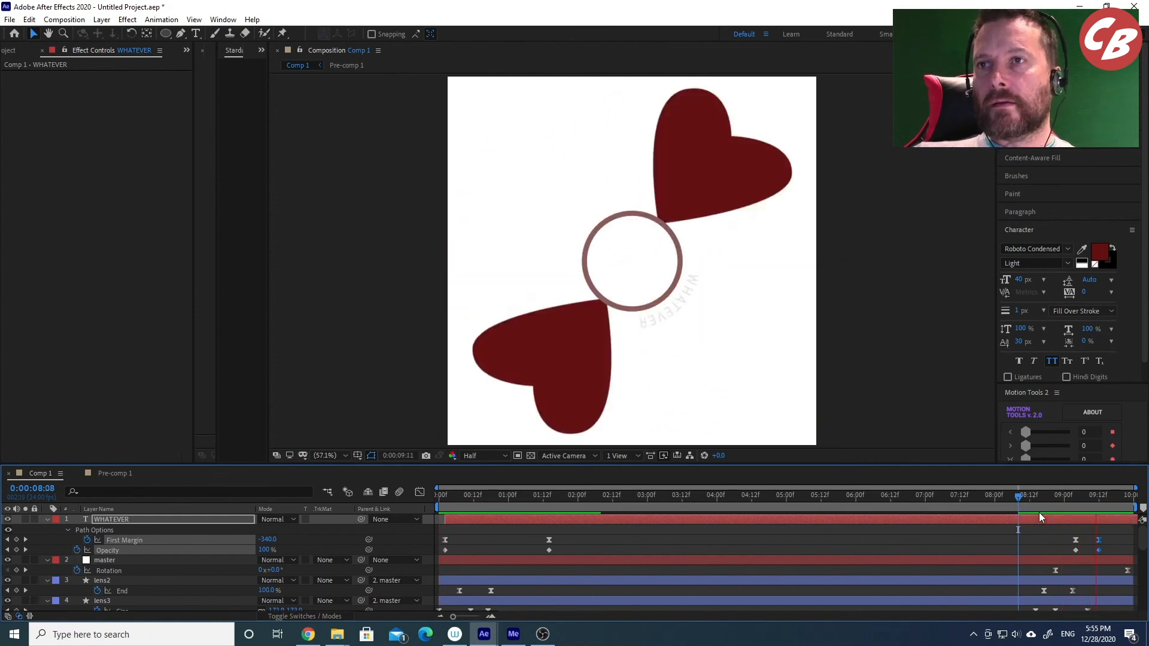
pyautogui.click(1027, 498)
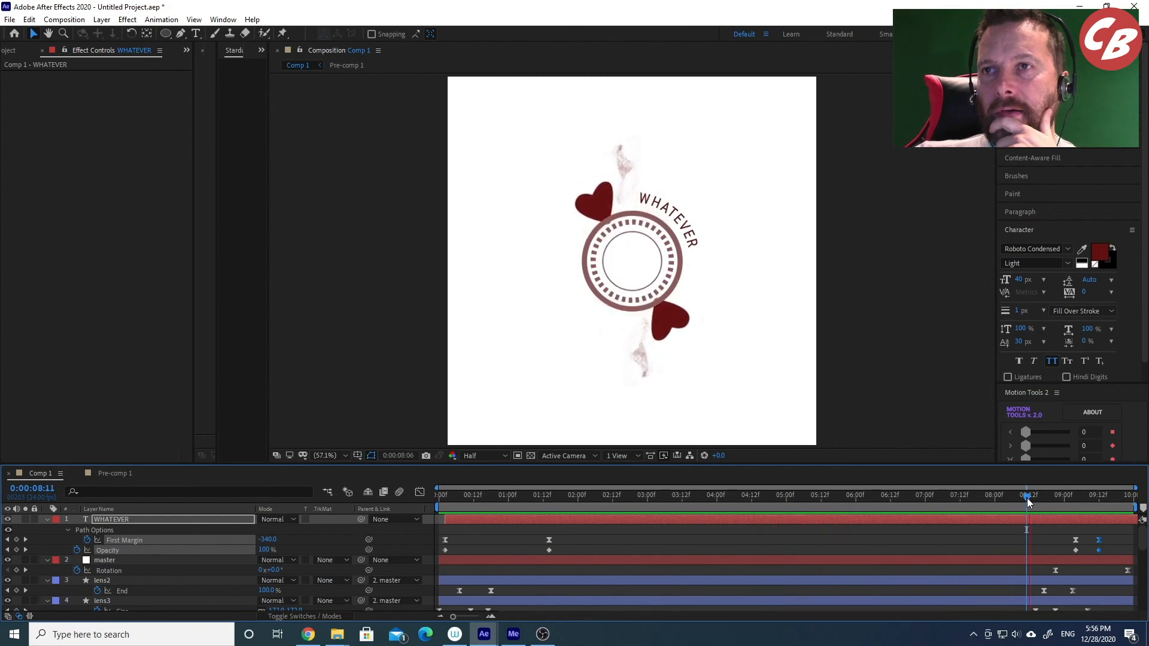
pyautogui.moveTo(1027, 498); pyautogui.dragTo(1068, 497)
pyautogui.press('space')
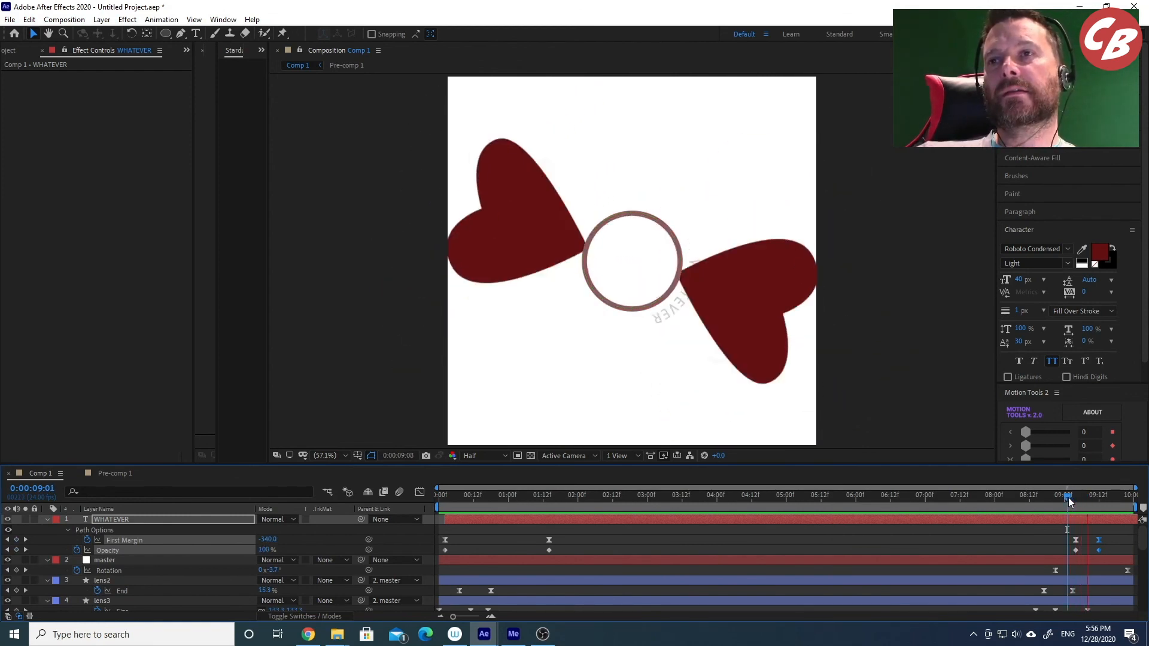
pyautogui.moveTo(1065, 497); pyautogui.dragTo(1046, 497)
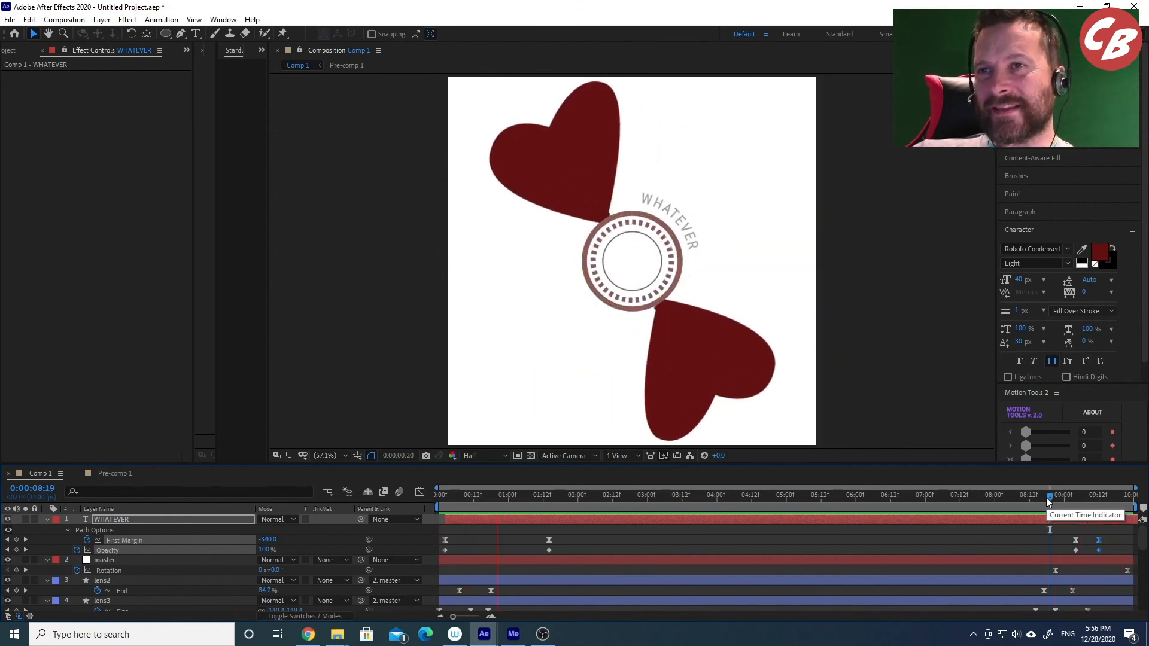
pyautogui.moveTo(1046, 497); pyautogui.dragTo(1068, 502)
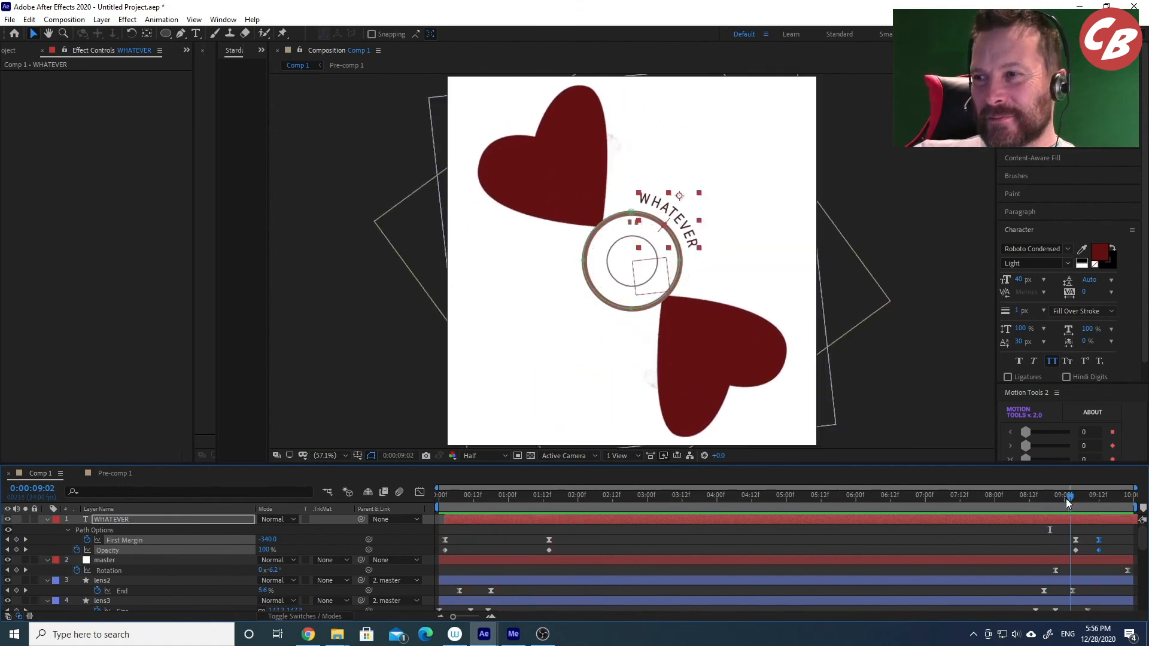
# Set the WHATEVER layer's First Margin keyframe at 0:00:09:12 to -660 and preview the text's exit.
pyautogui.click(1119, 540)
pyautogui.click(1100, 501)
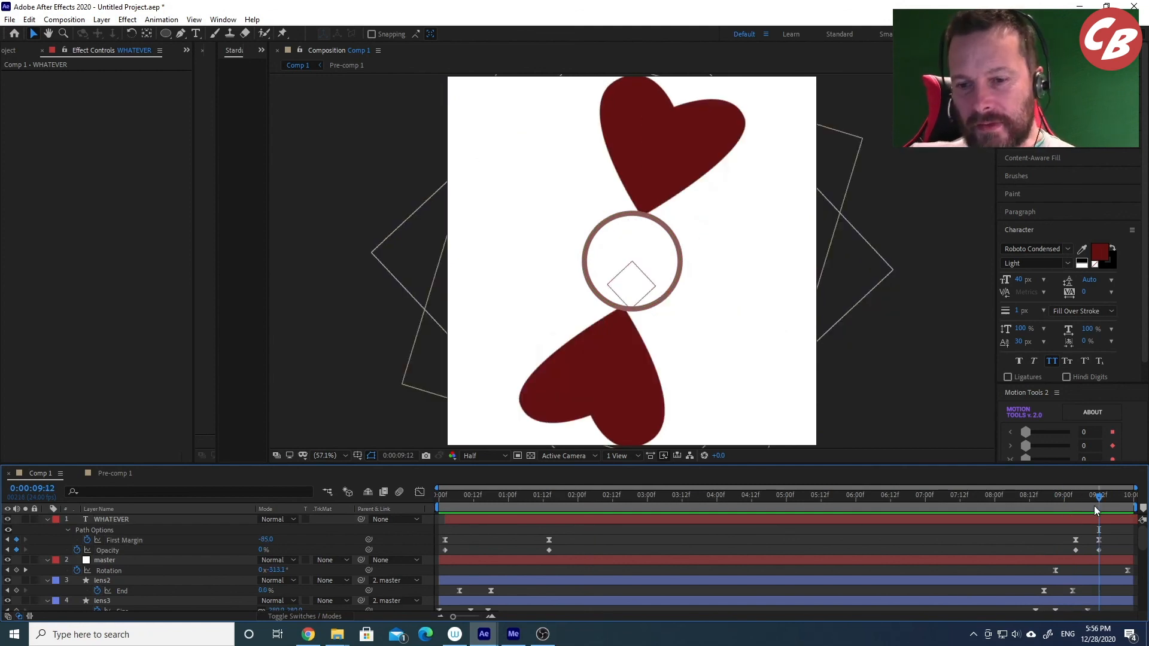
pyautogui.hotkey('shift', 'pagedown')
pyautogui.press('u')
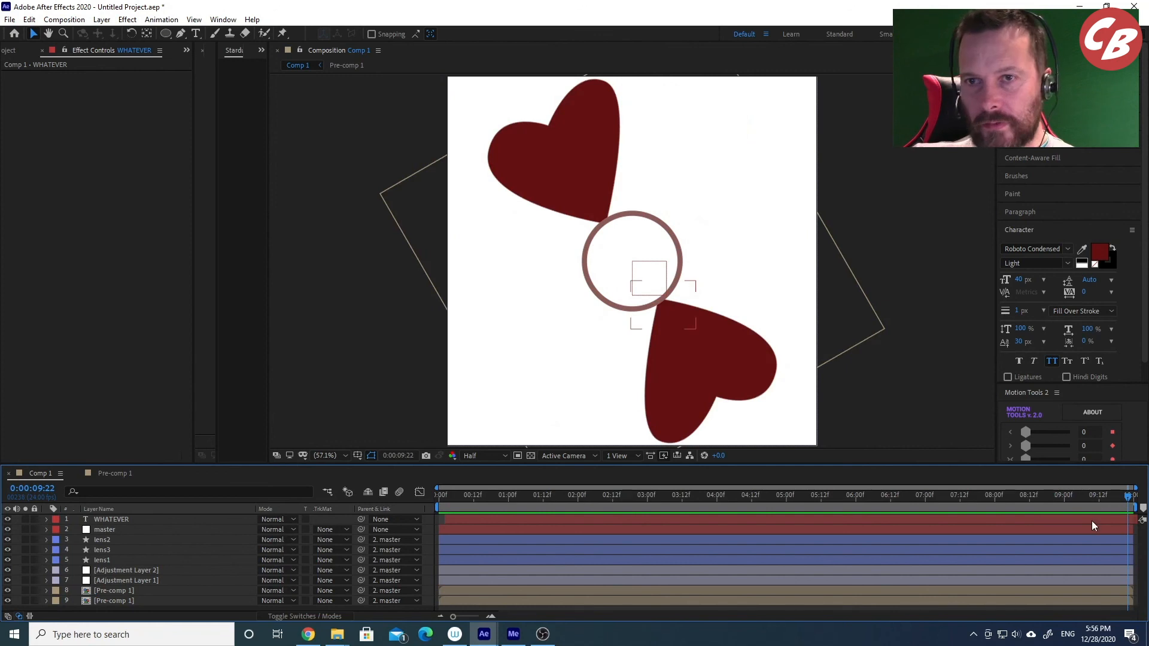
pyautogui.press('u')
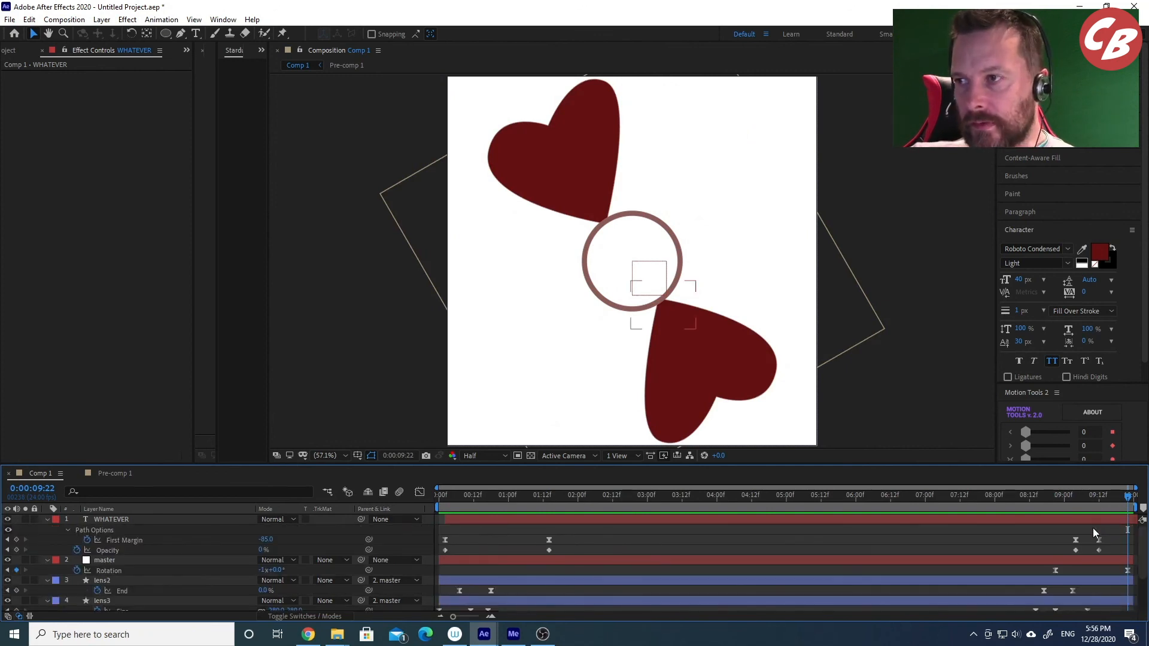
pyautogui.hotkey('shift', 'pageup')
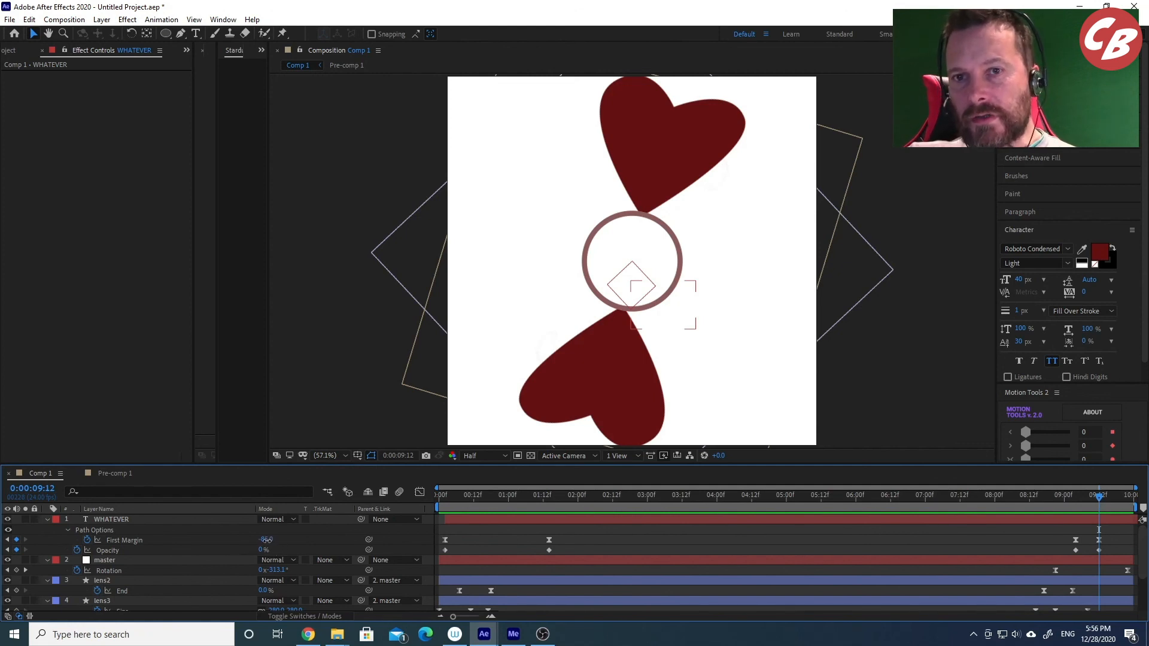
pyautogui.moveTo(268, 543); pyautogui.dragTo(281, 541)
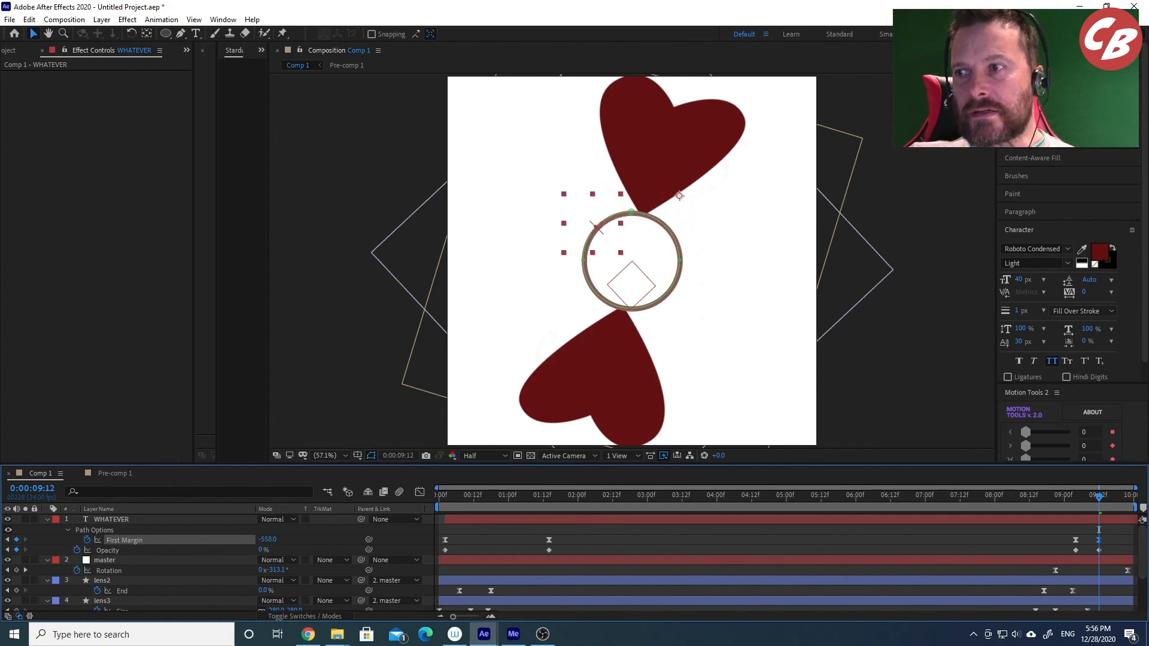
pyautogui.moveTo(581, 533); pyautogui.dragTo(577, 532)
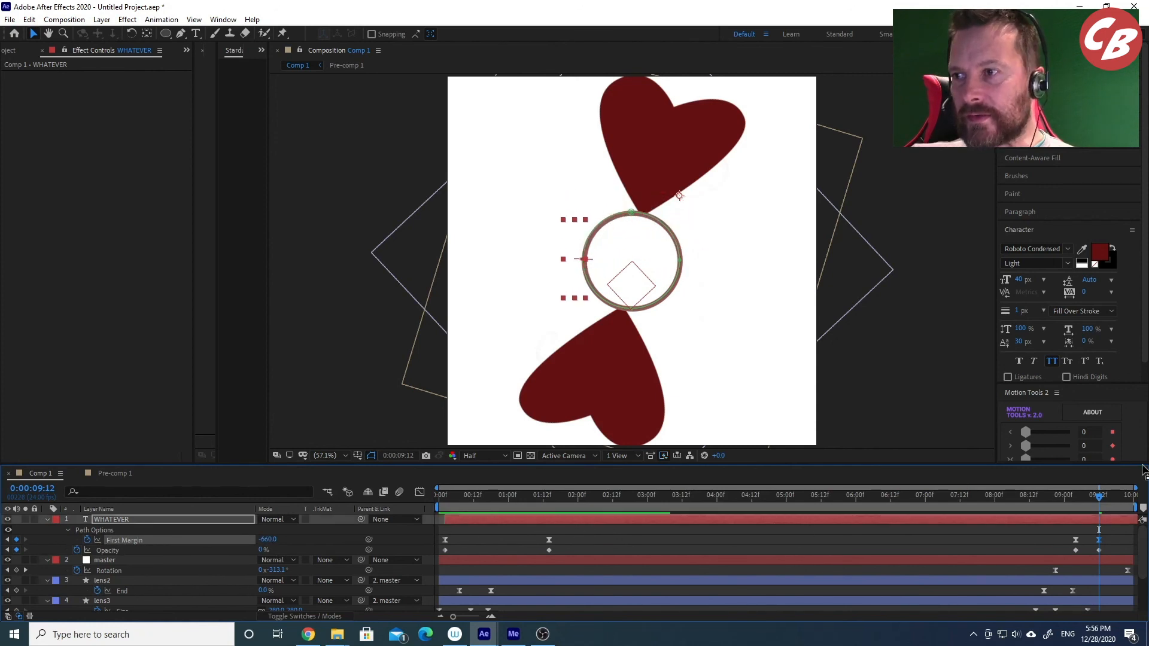
pyautogui.moveTo(1063, 495); pyautogui.dragTo(1021, 500)
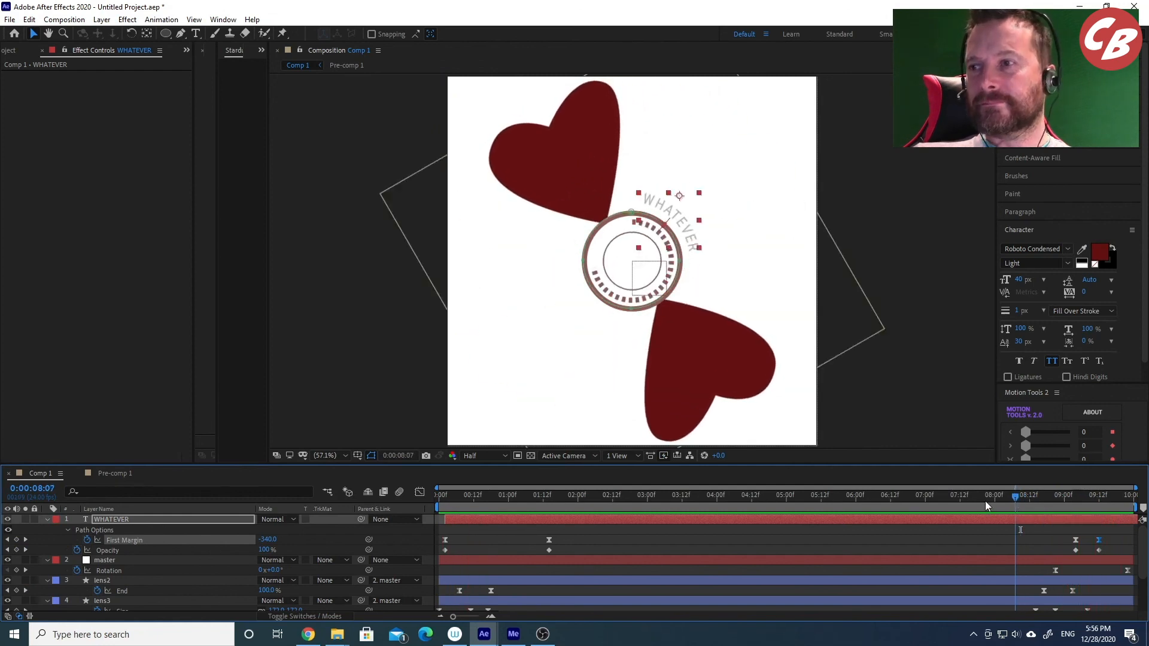
pyautogui.moveTo(1021, 500); pyautogui.dragTo(985, 501)
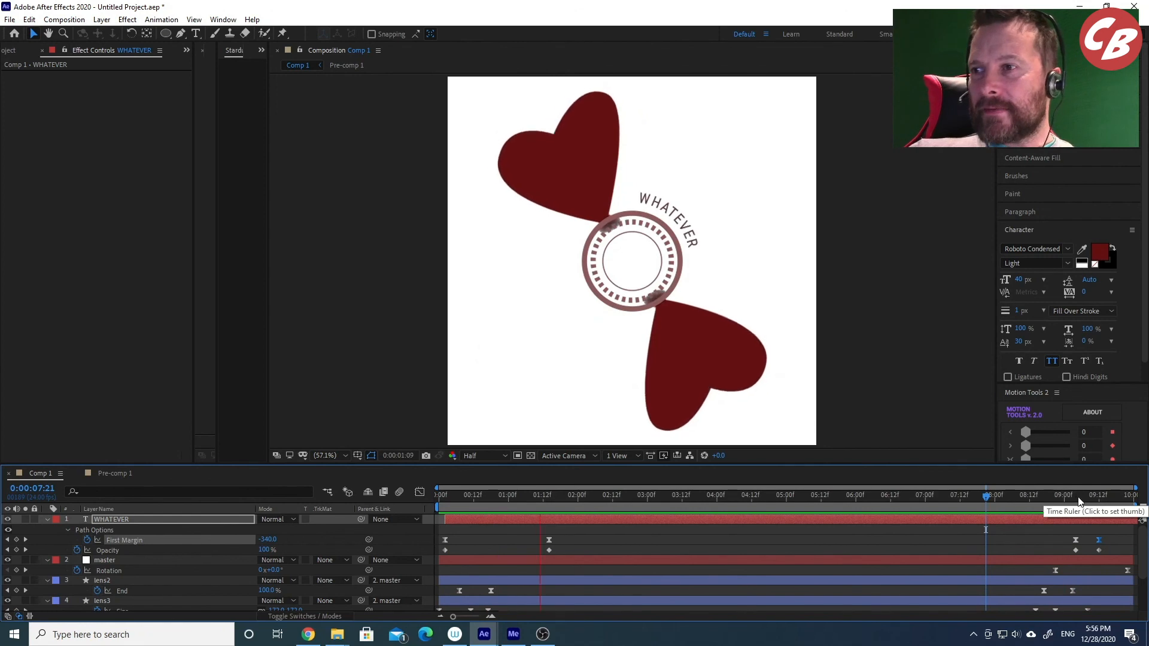
pyautogui.press('space')
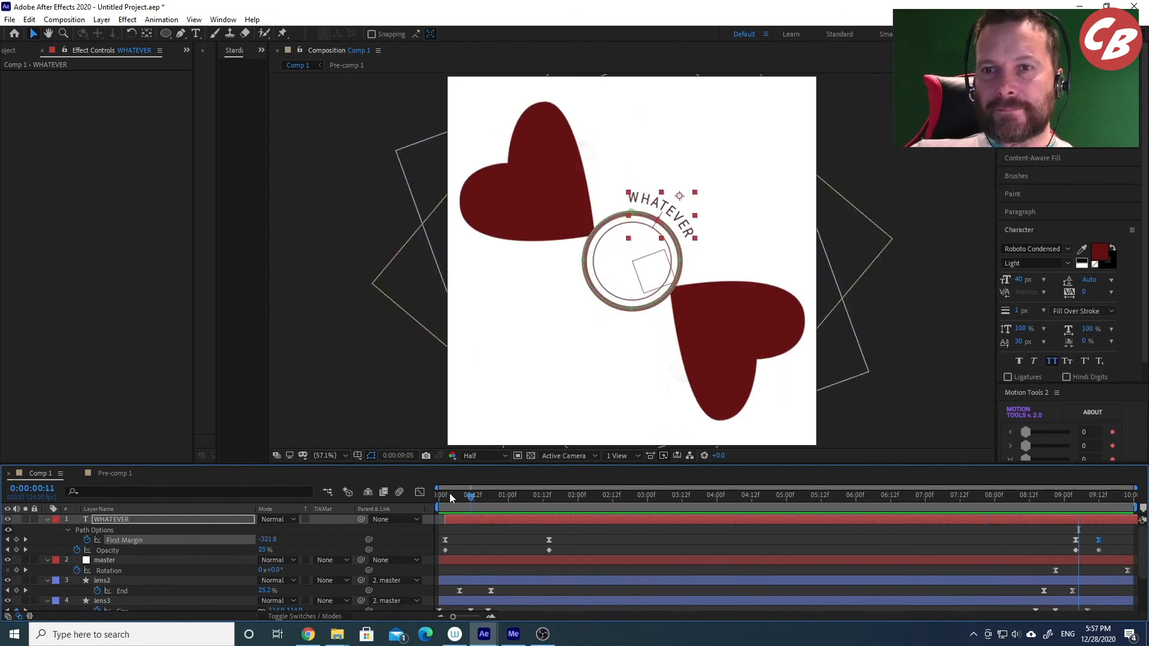
pyautogui.moveTo(450, 493); pyautogui.dragTo(426, 507)
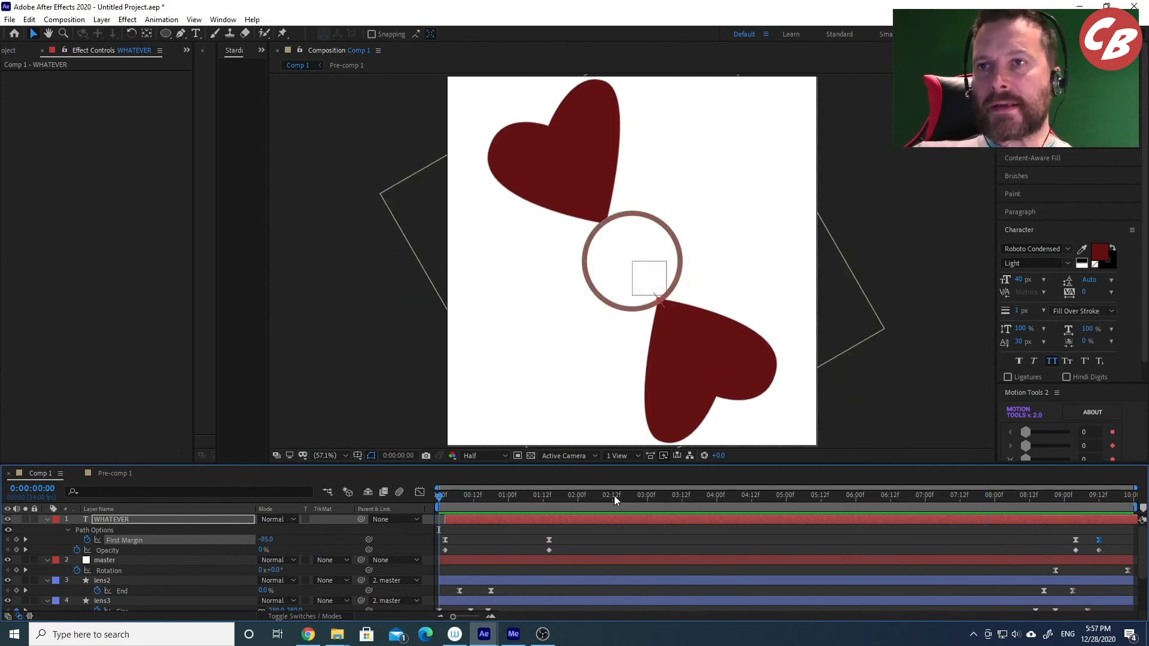
# Send Comp 1 to the Adobe Media Encoder queue and switch to Media Encoder.
pyautogui.click(64, 20)
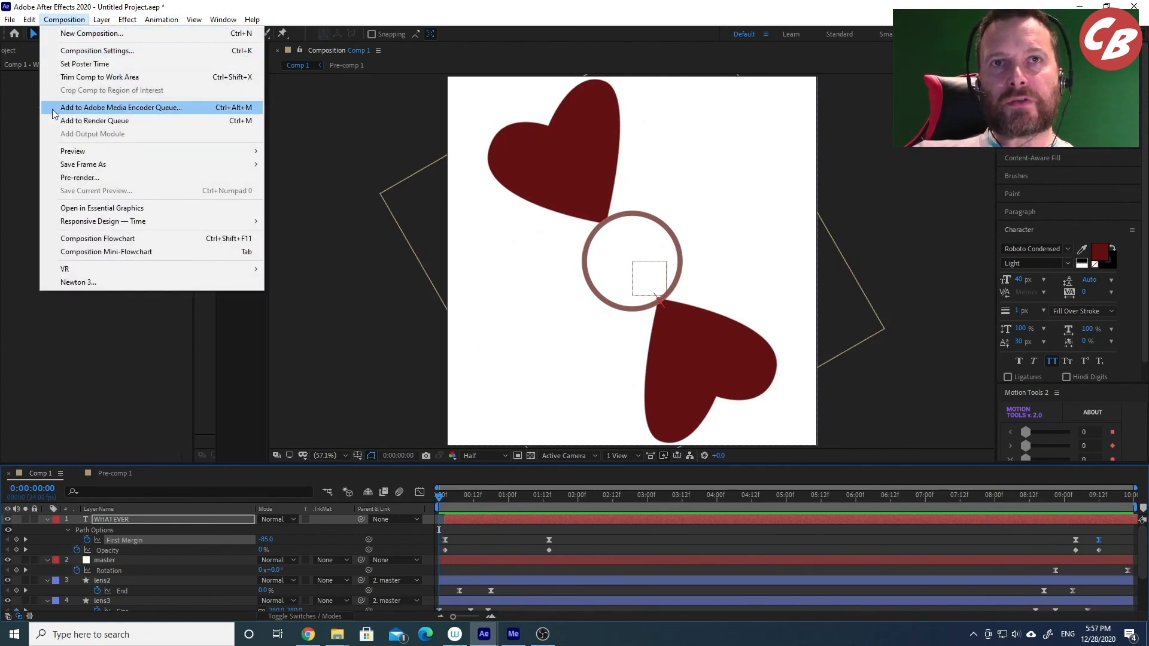
pyautogui.click(144, 109)
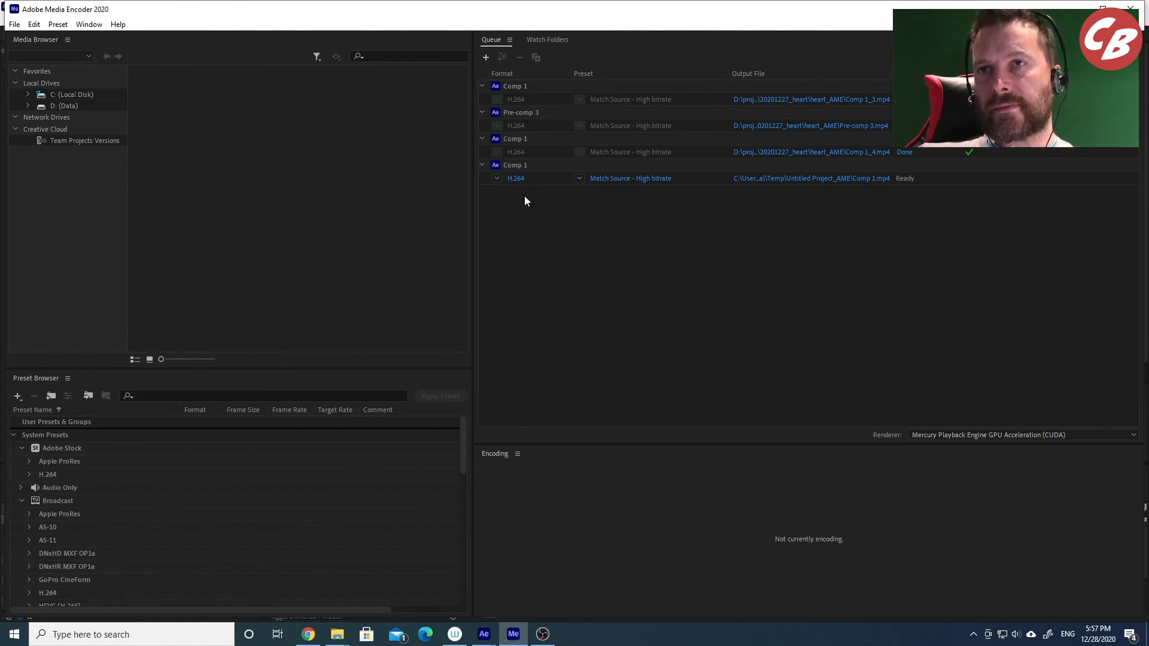
pyautogui.click(602, 209)
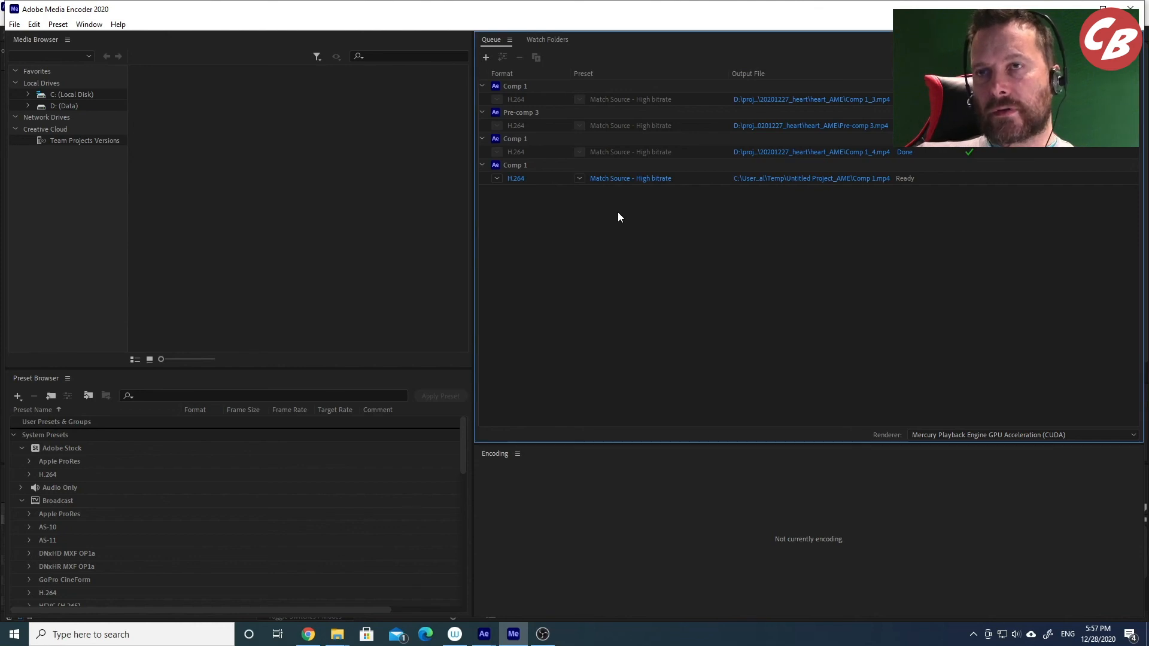